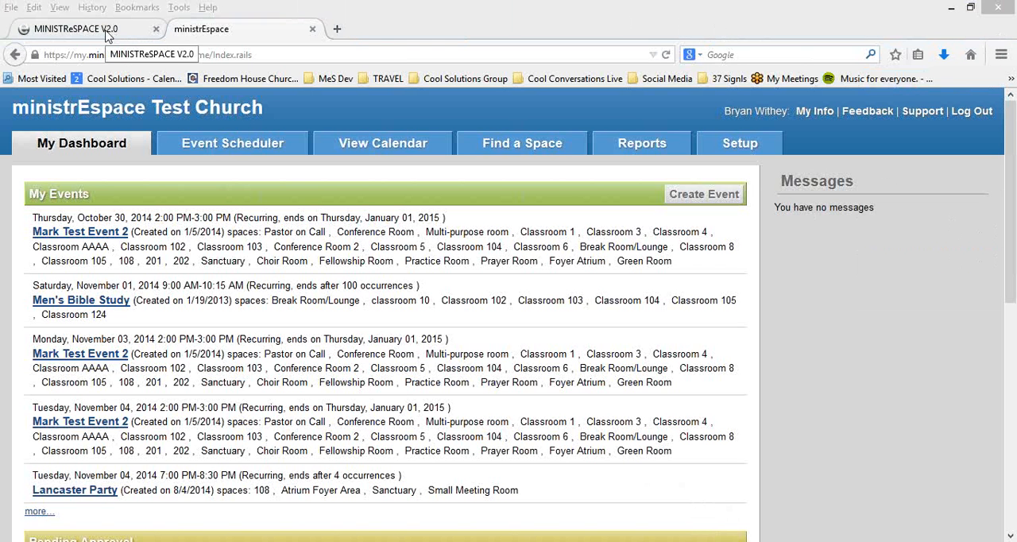
Step: Close the old ministrEspace tab and look through the new dashboard's approved, pending, conflict and administrative approval sections
click(312, 28)
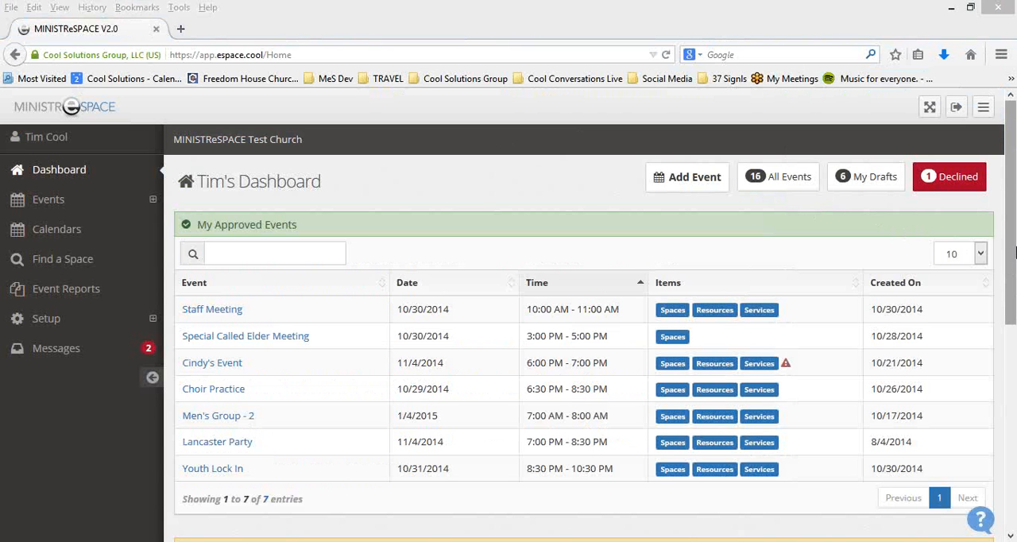
drag(1012, 253, 1013, 459)
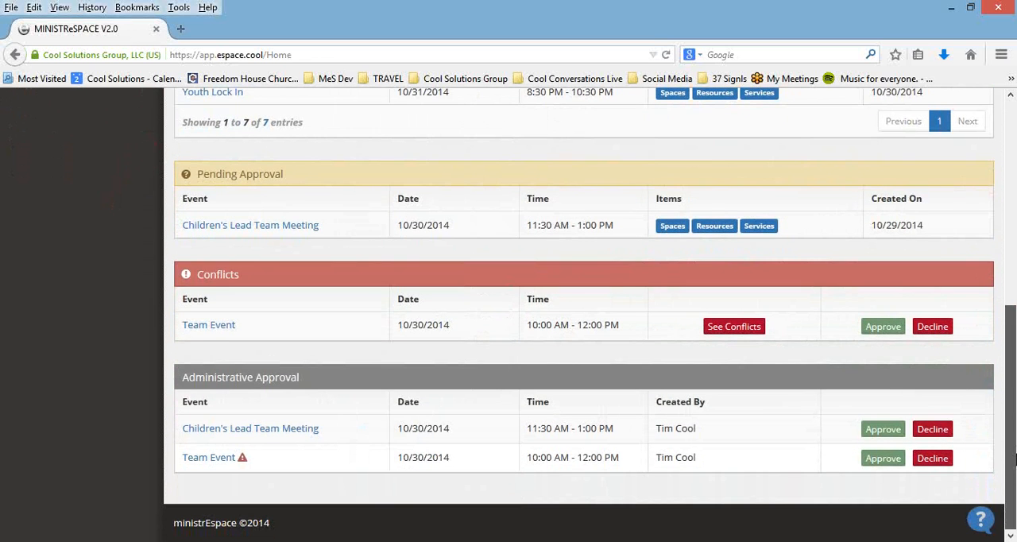
drag(1014, 459, 1013, 298)
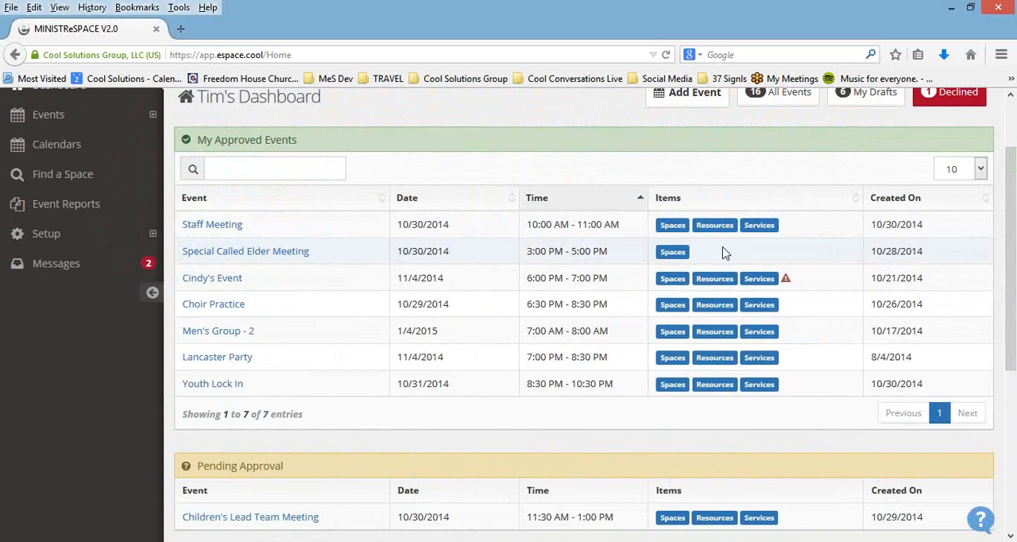
Step: Inspect the spaces booked for Staff Meeting and the warning marker on the 11/4/2014 6:00 PM event, and review the remaining dashboard sections
mouse_move(677, 226)
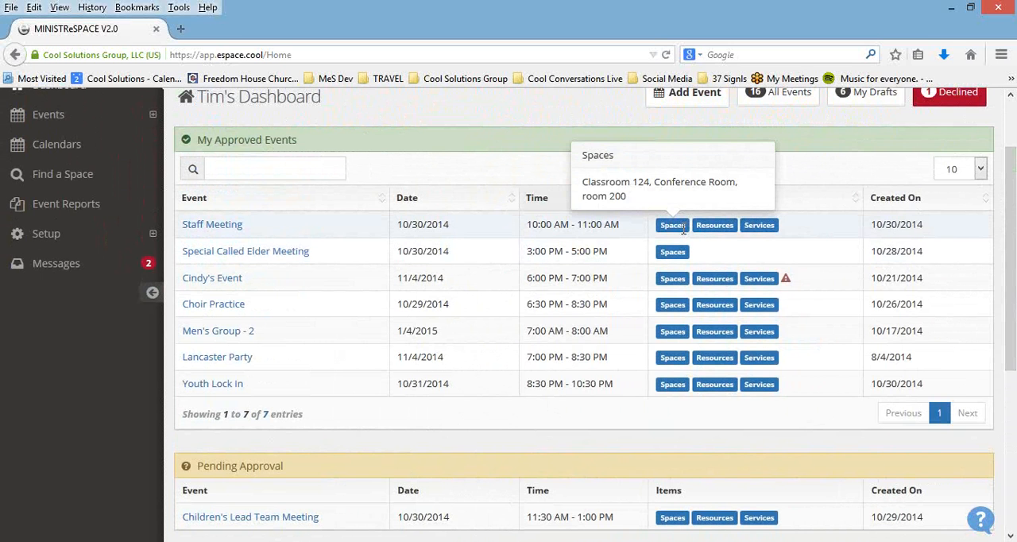
mouse_move(679, 254)
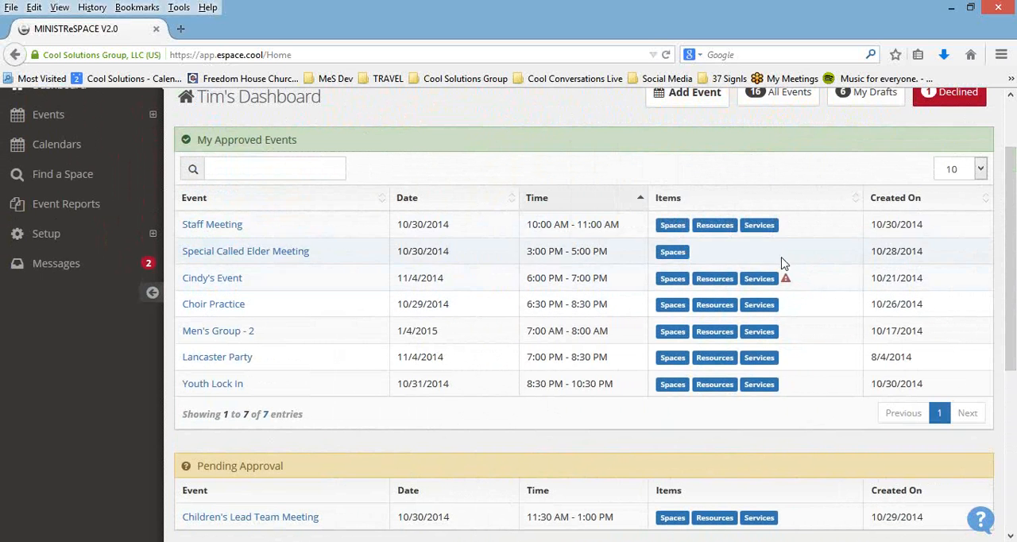
mouse_move(785, 279)
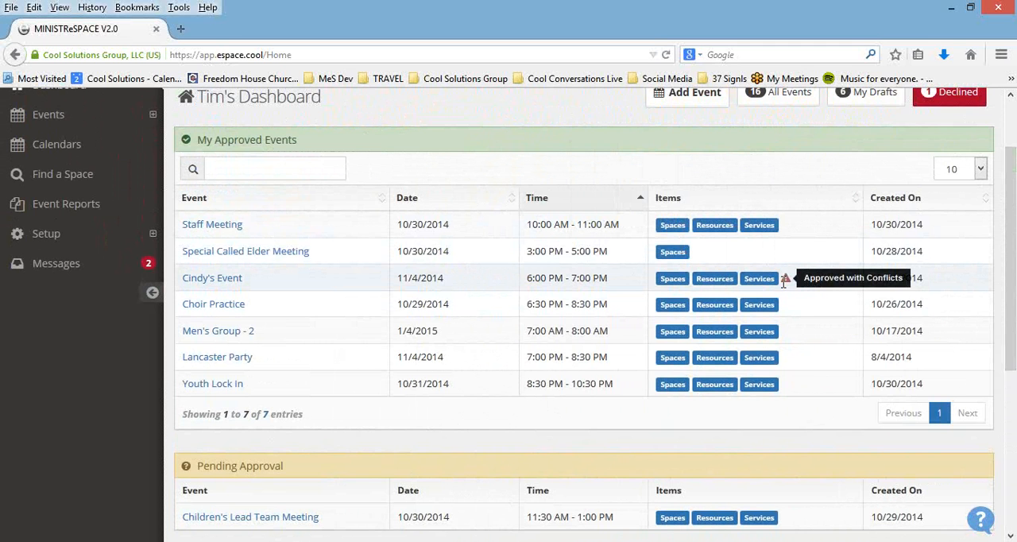
scroll(801, 289, down, 2)
scroll(795, 289, down, 5)
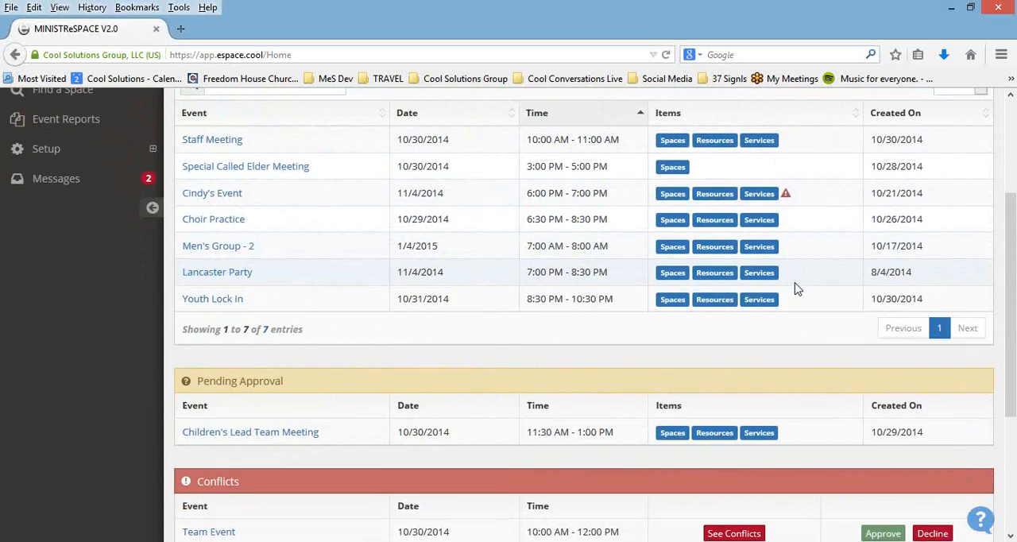
scroll(785, 289, up, 5)
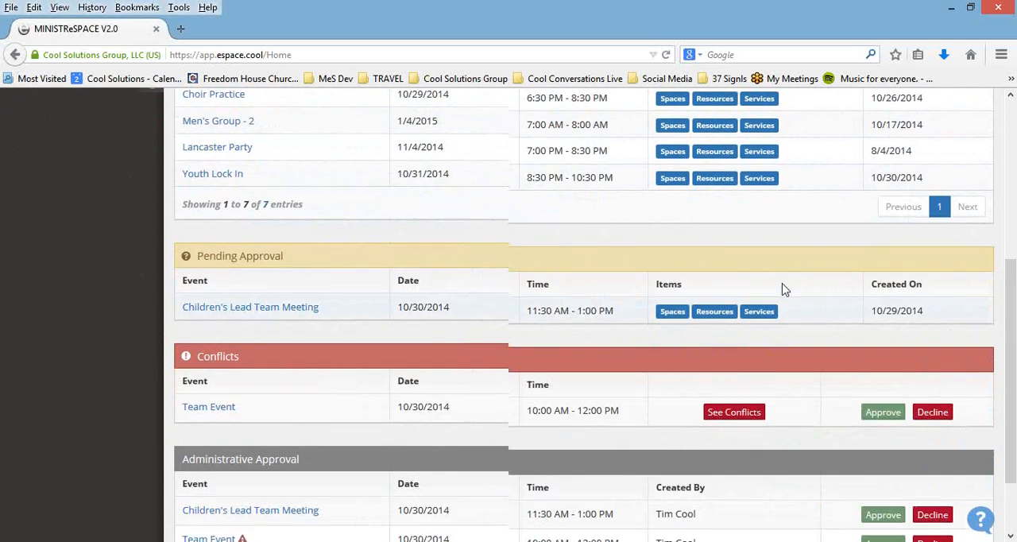
scroll(783, 287, up, 3)
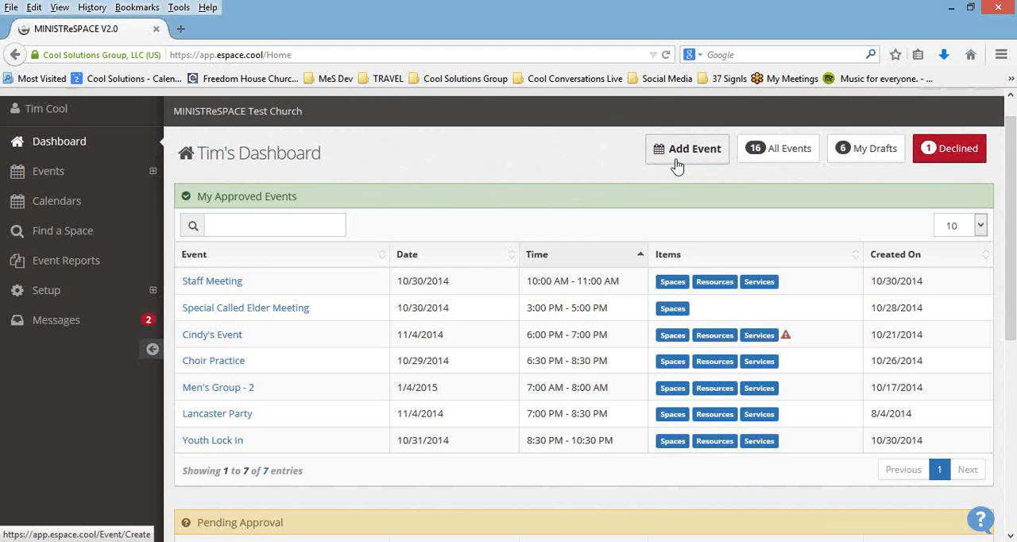
Step: Open the list of all events and group it by Status
click(794, 152)
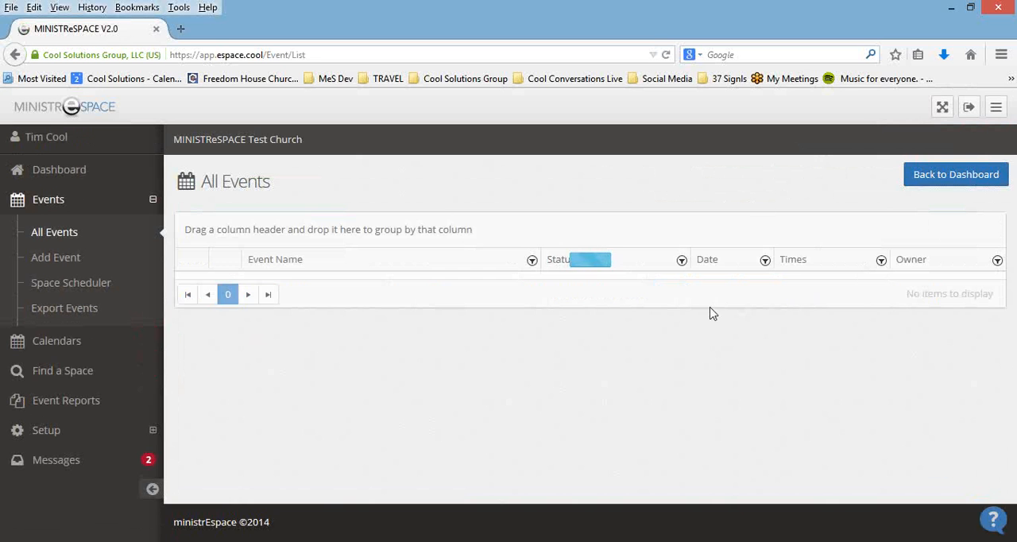
scroll(765, 353, down, 3)
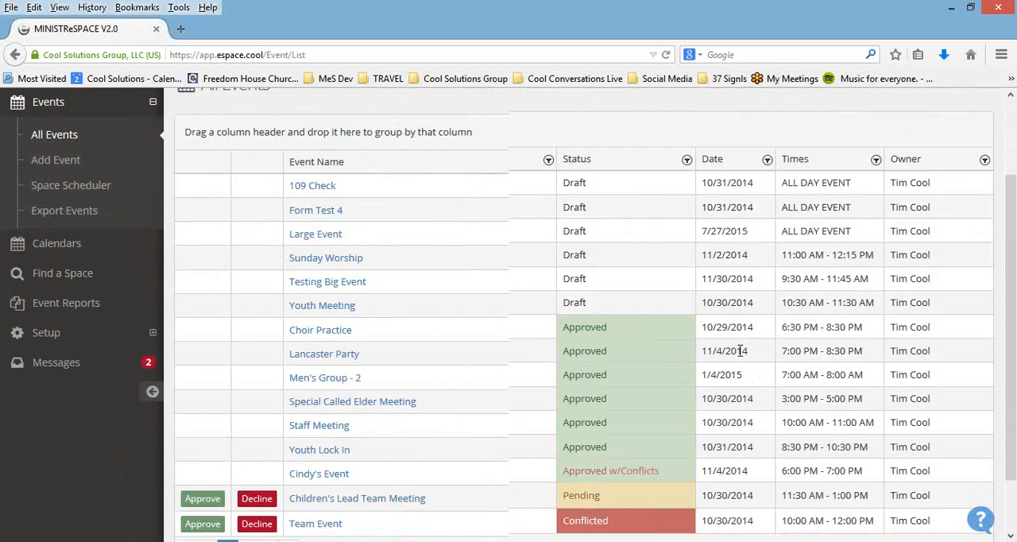
scroll(738, 350, up, 3)
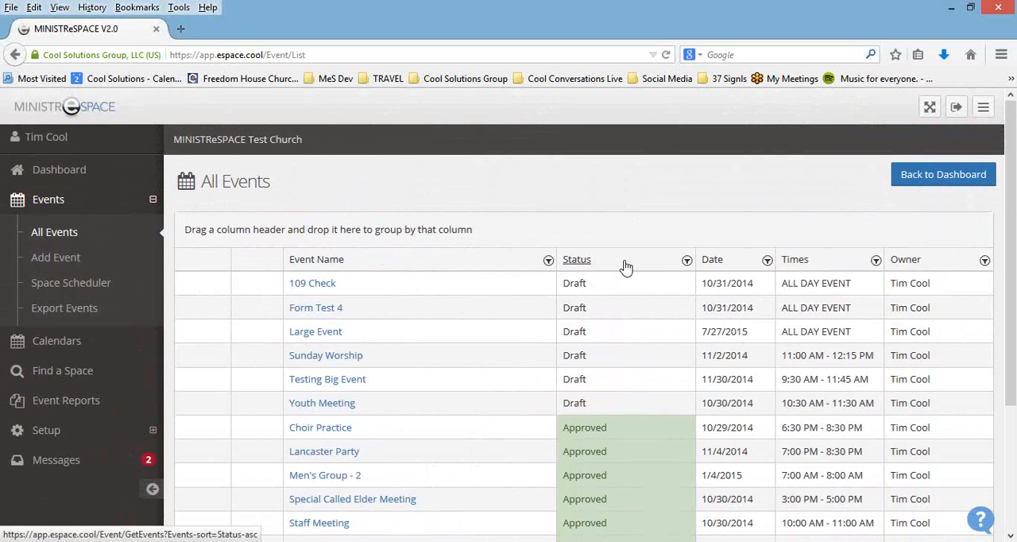
drag(627, 264, 320, 228)
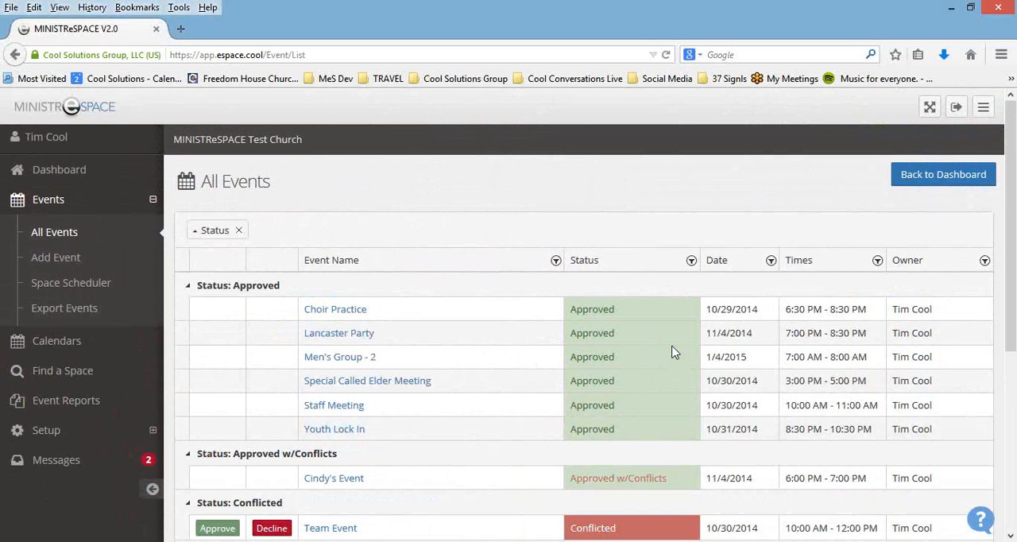
Step: Sort the status-grouped events by date in ascending order and review the groups
scroll(665, 354, down, 1)
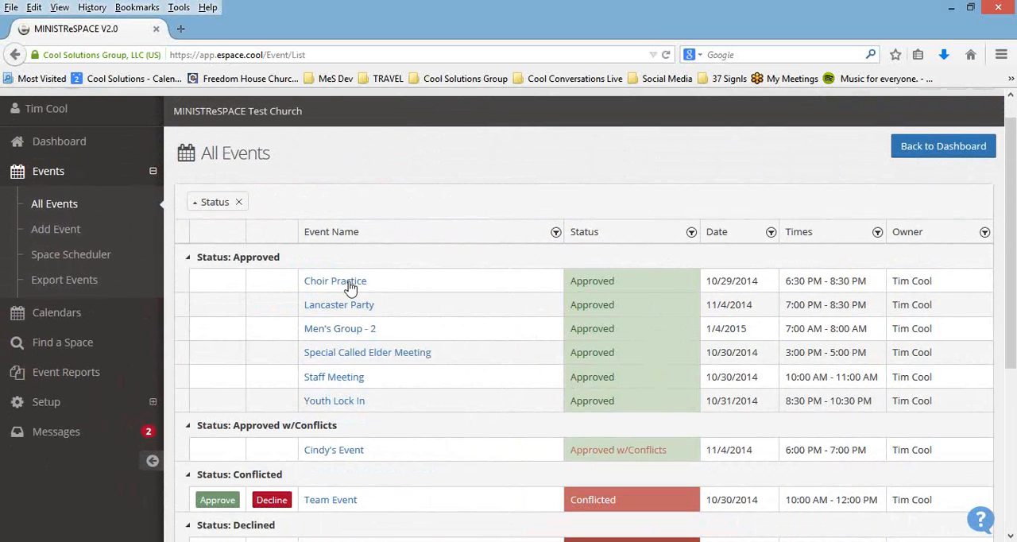
click(720, 233)
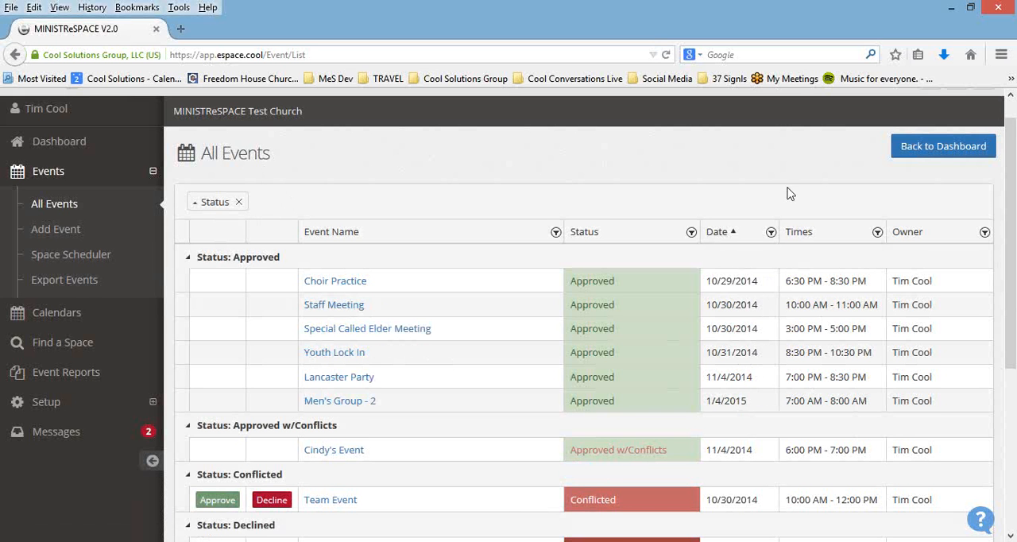
scroll(786, 197, down, 2)
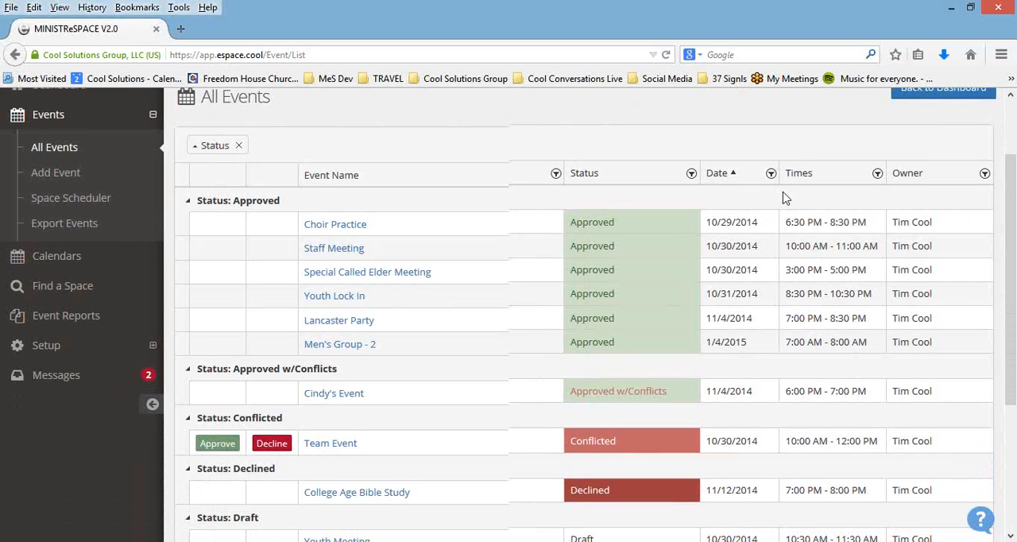
scroll(783, 197, up, 3)
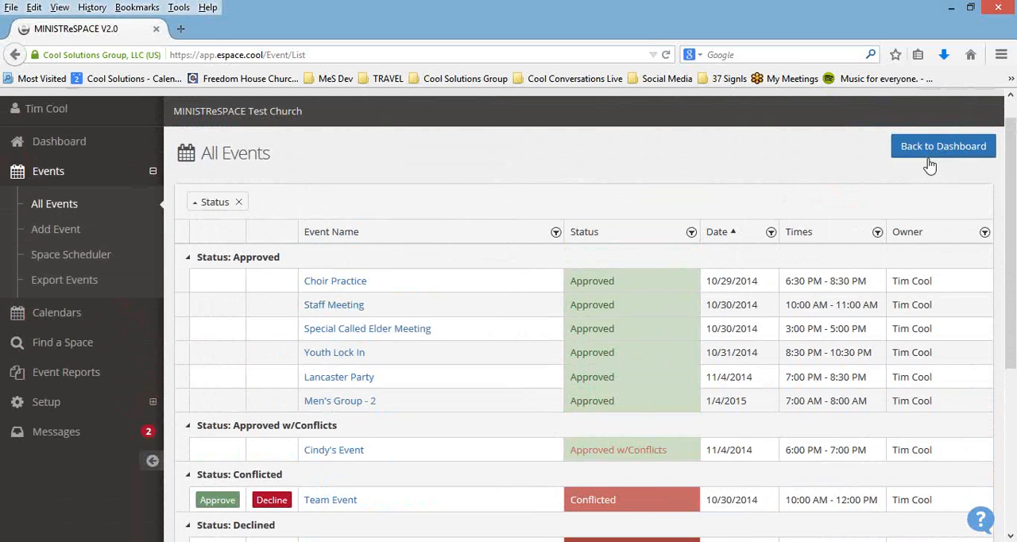
Step: Return to the dashboard and show the list of draft events
click(926, 155)
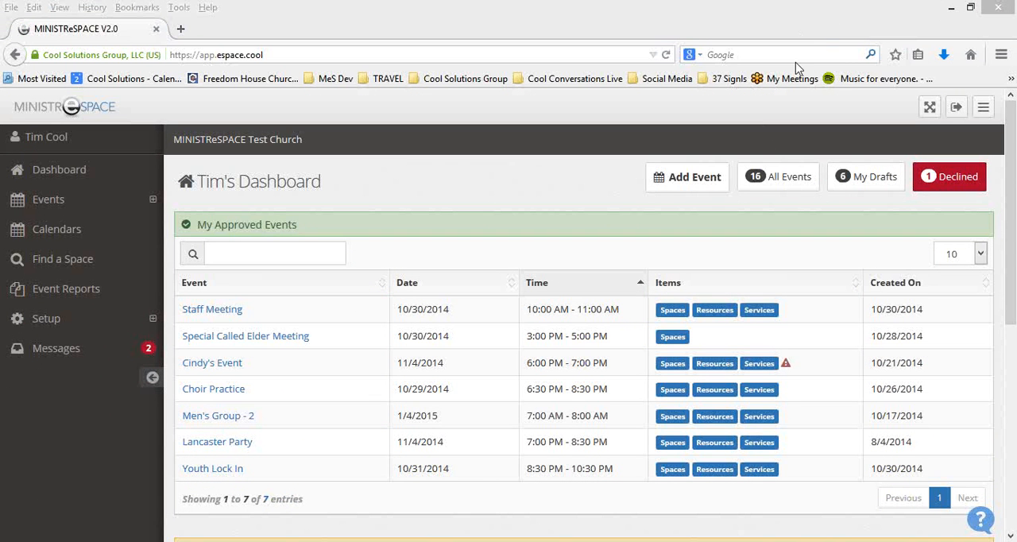
click(629, 303)
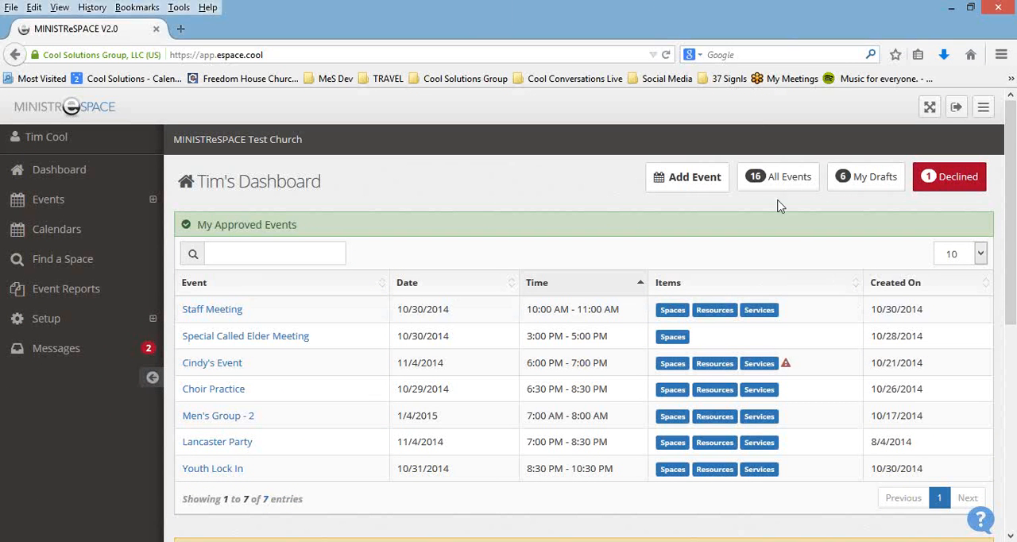
click(875, 187)
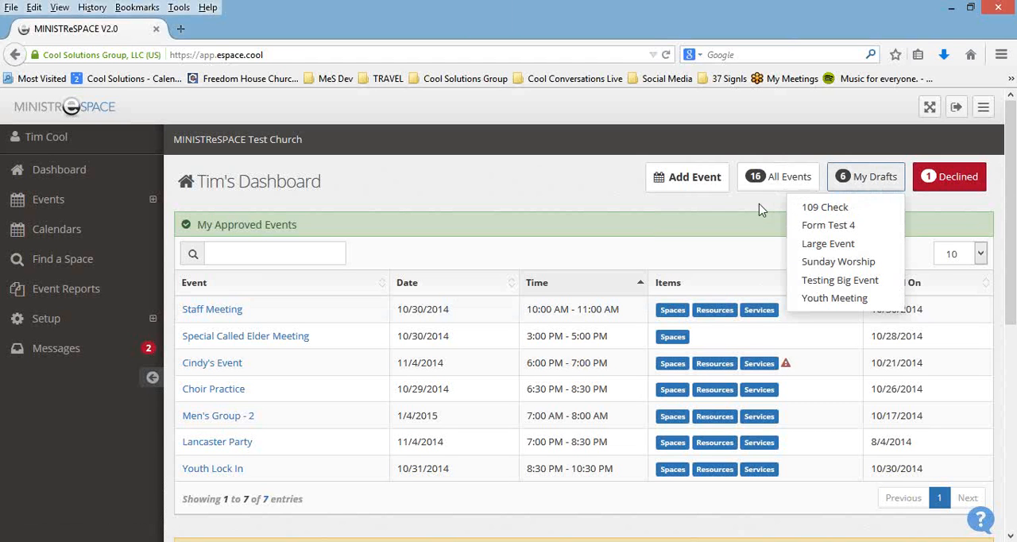
Step: Open the declined College Age Bible Study event to read its decline reason, and return to the dashboard
click(947, 182)
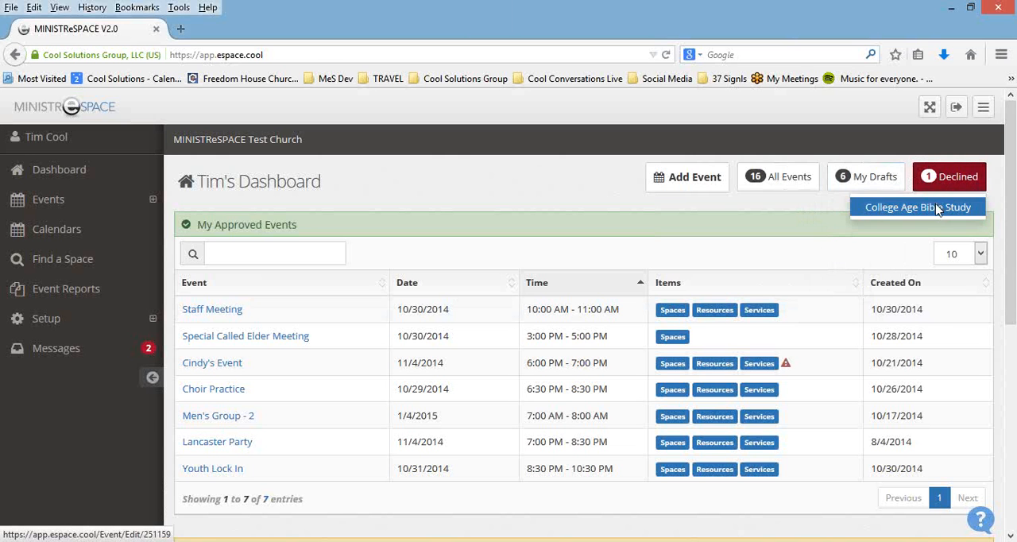
click(939, 208)
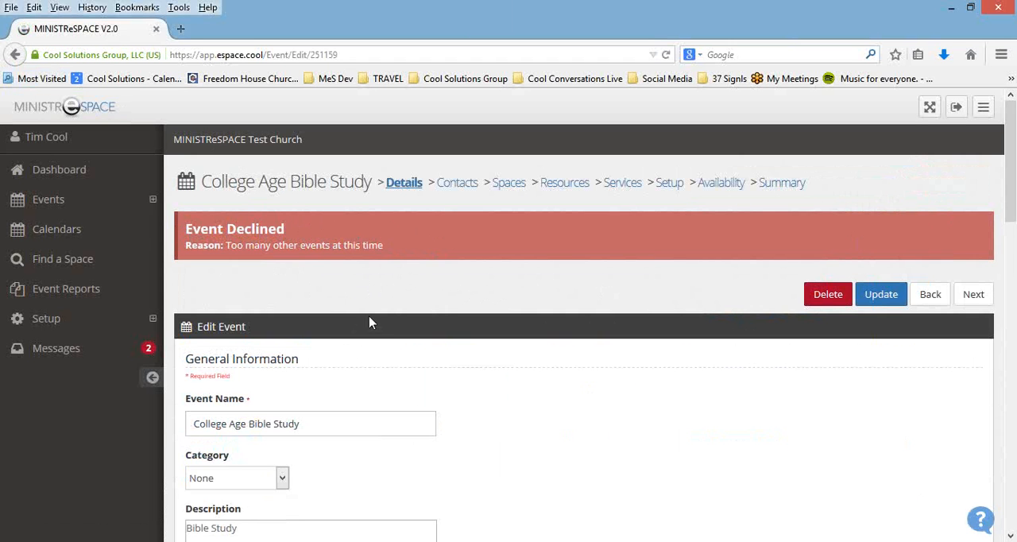
click(16, 55)
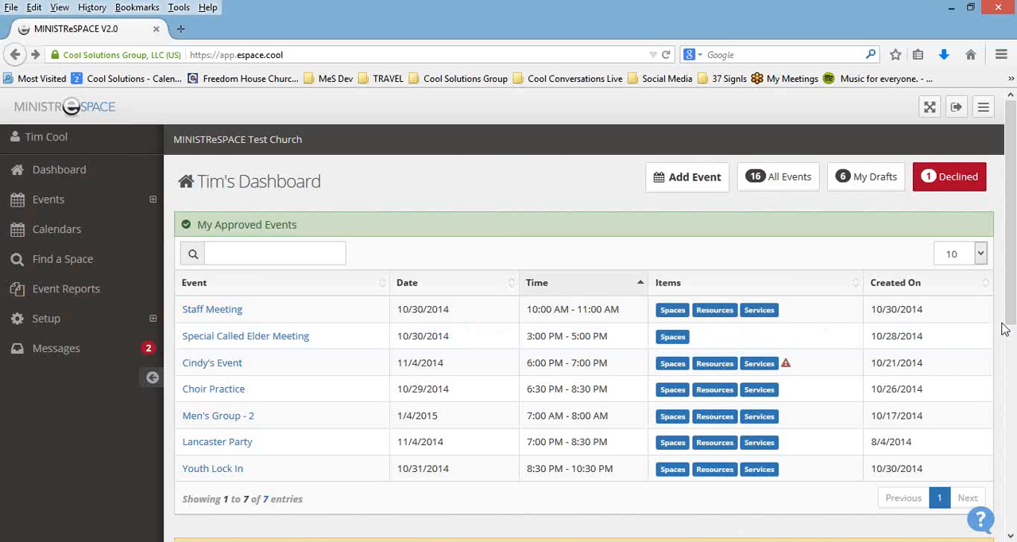
Step: Search the approved events for "ev" and clear the search
scroll(1003, 334, down, 1)
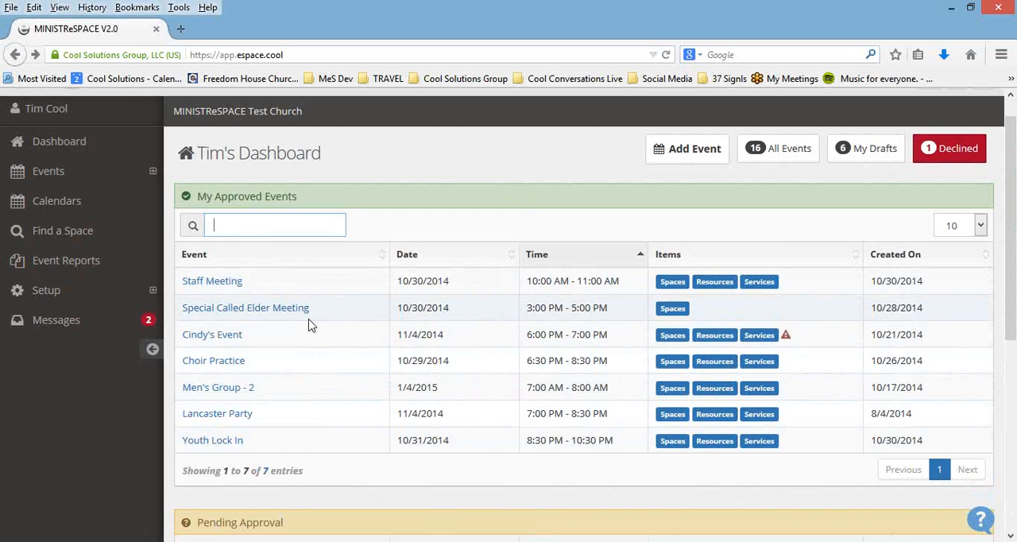
click(252, 230)
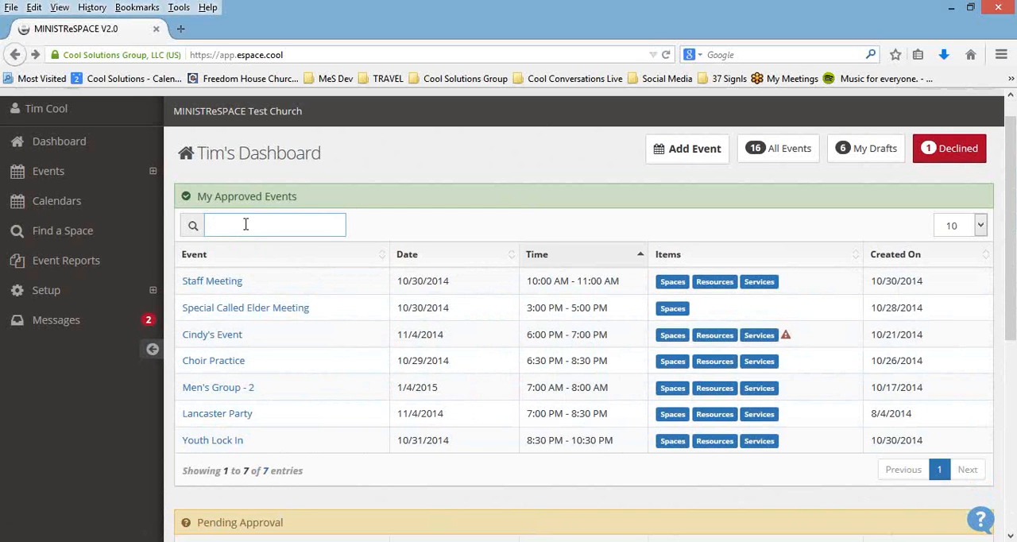
text(ev)
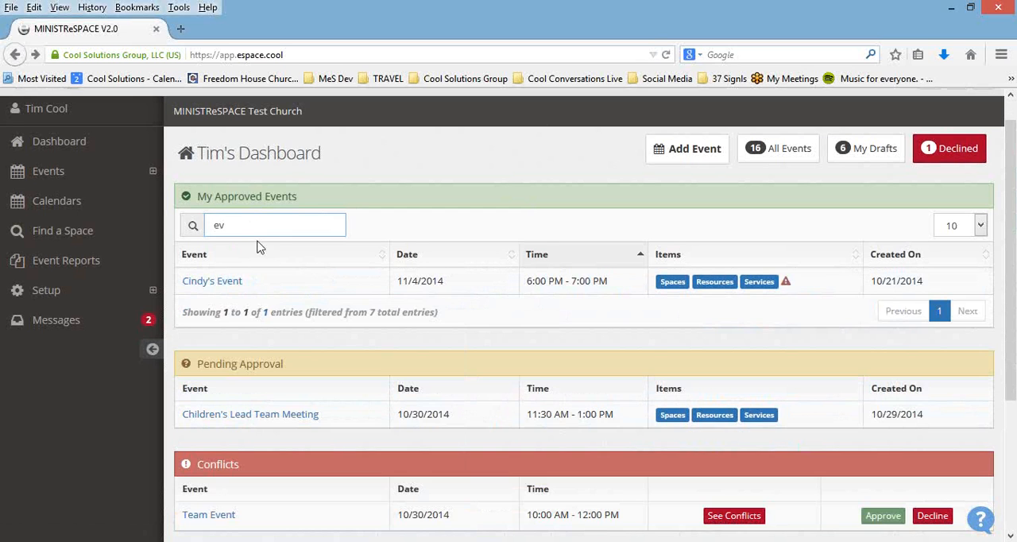
key(BackSpace)
key(BackSpace)
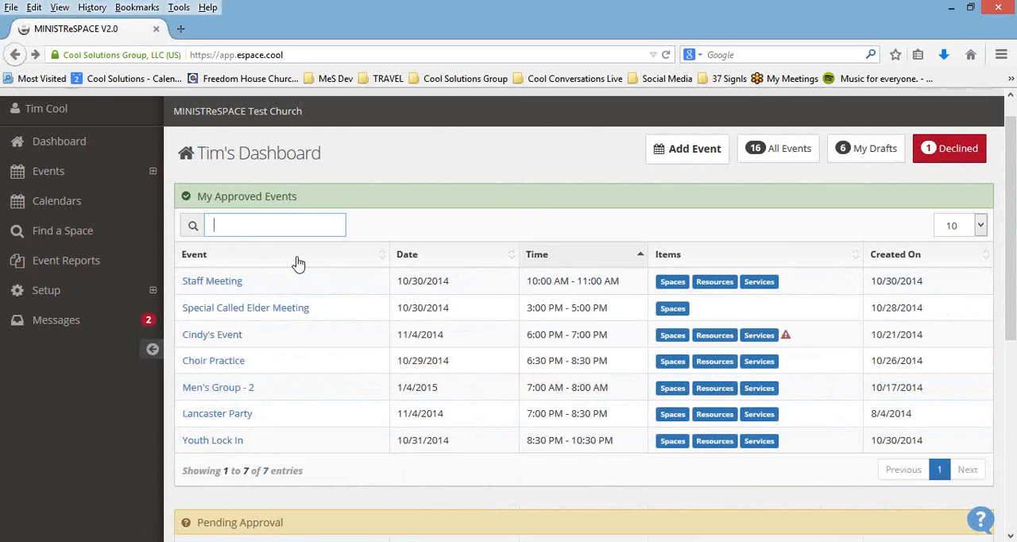
Step: Search the approved events for "grou" and clear the search
text(grou)
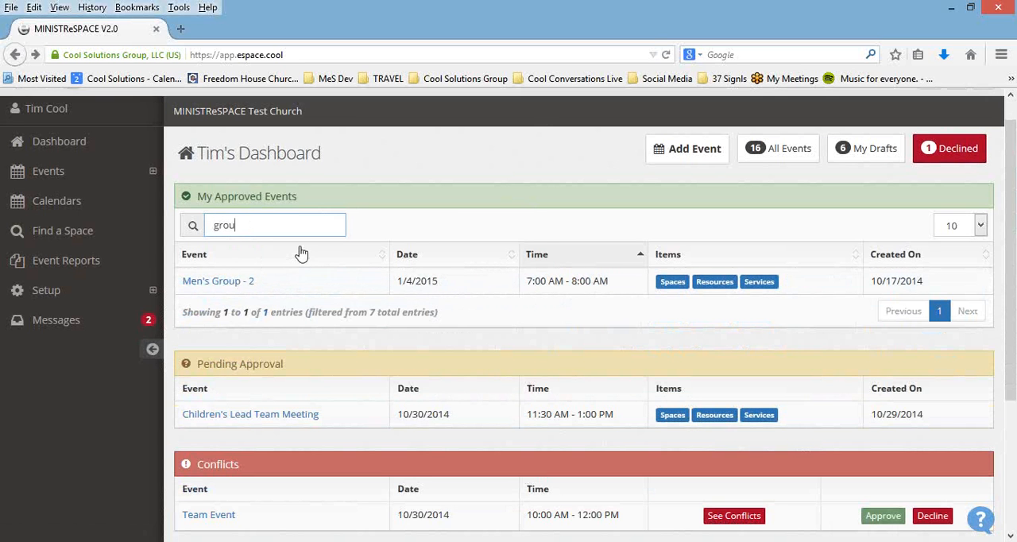
key(BackSpace)
key(BackSpace)
key(BackSpace)
key(BackSpace)
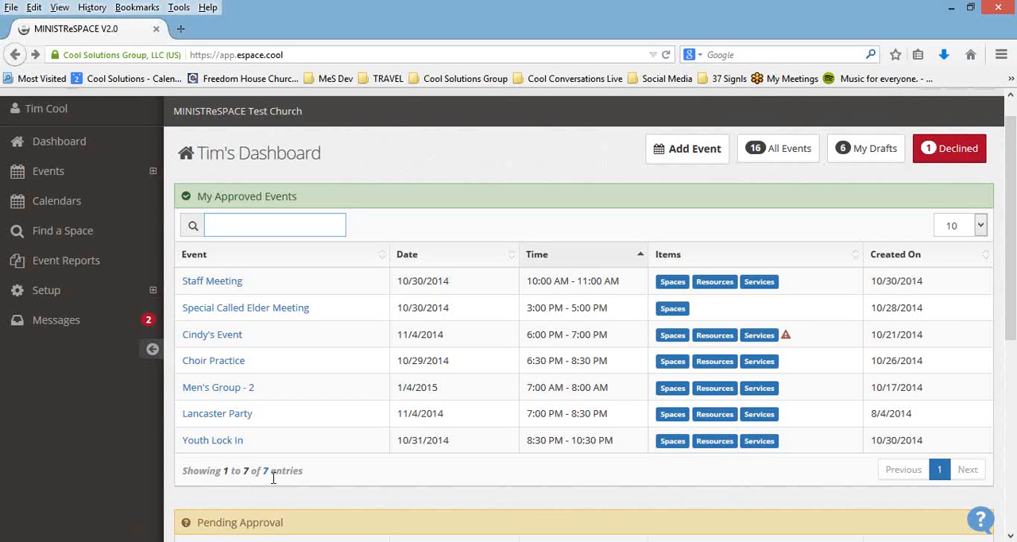
Step: Check the page length choices for the approved events and keep 10 entries per page
click(981, 230)
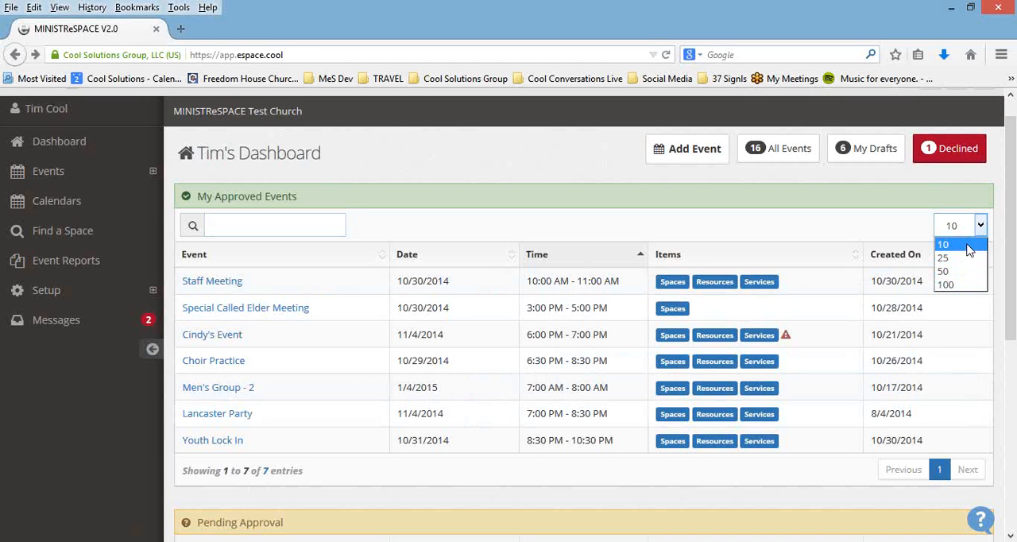
click(968, 249)
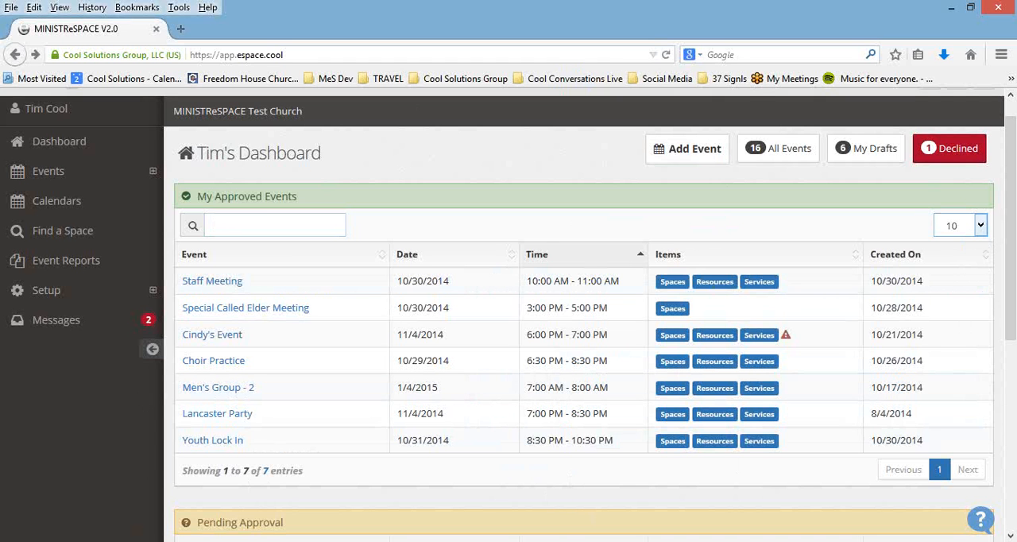
Step: Open the help and feedback widget, view its form for posting an idea, and close the widget
click(980, 520)
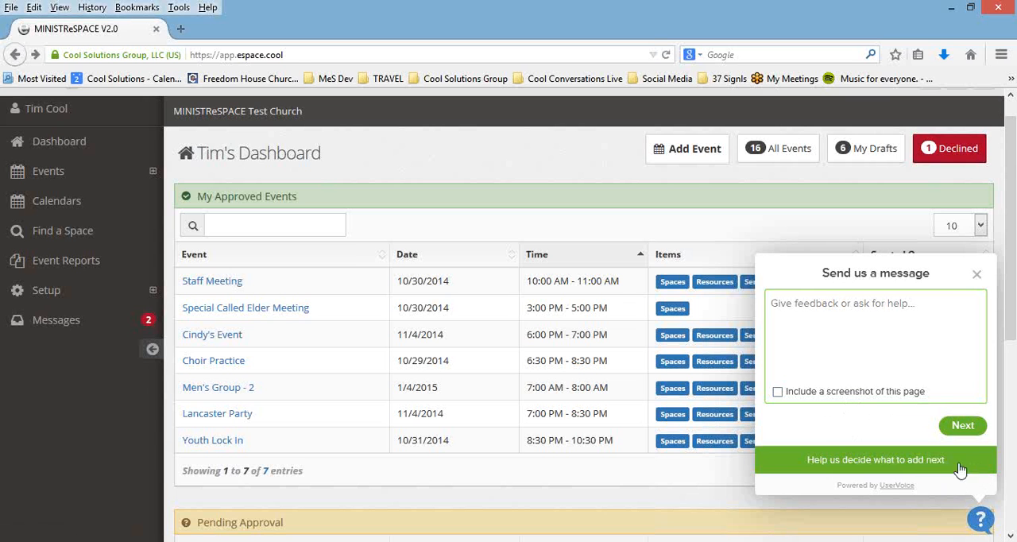
click(905, 465)
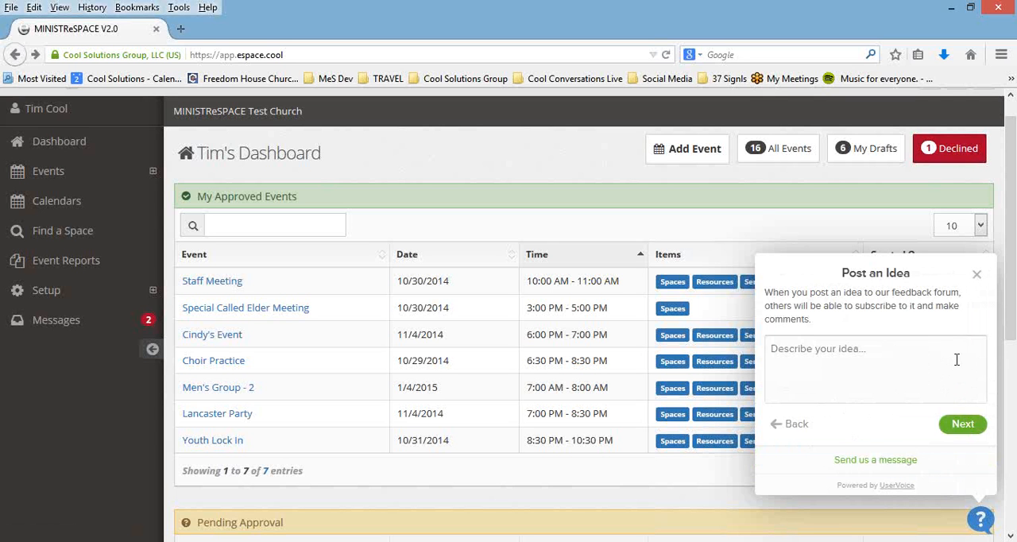
click(977, 275)
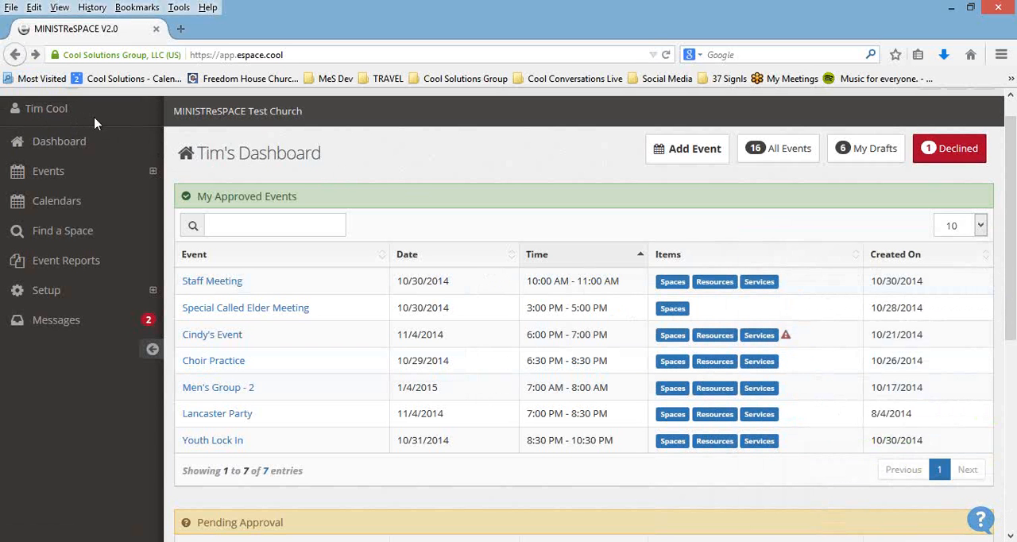
Step: Open the signed-in user's My Account page to view the account details
click(52, 116)
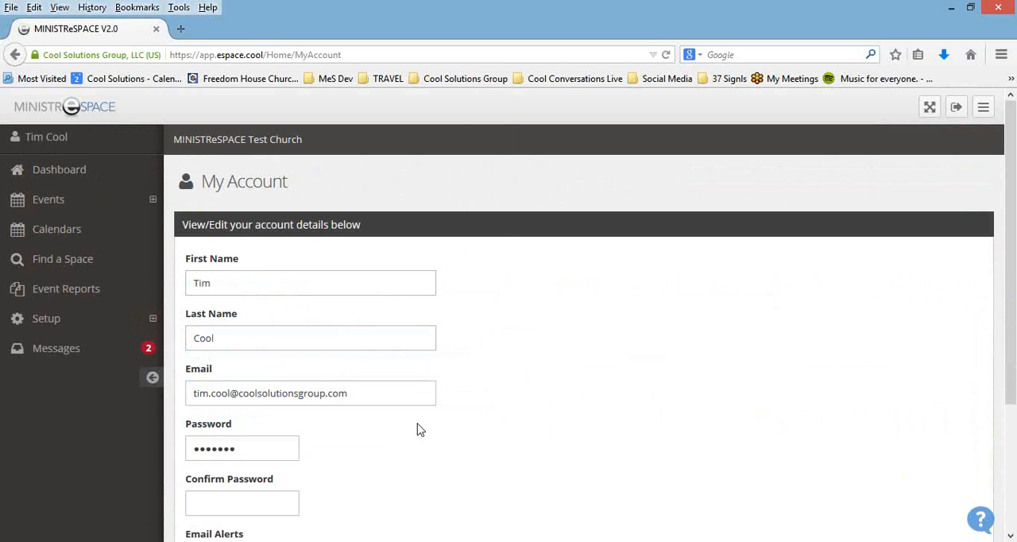
Step: View the remaining account fields, including the email alerts option, and return to the dashboard without saving
scroll(530, 378, down, 2)
scroll(530, 377, down, 2)
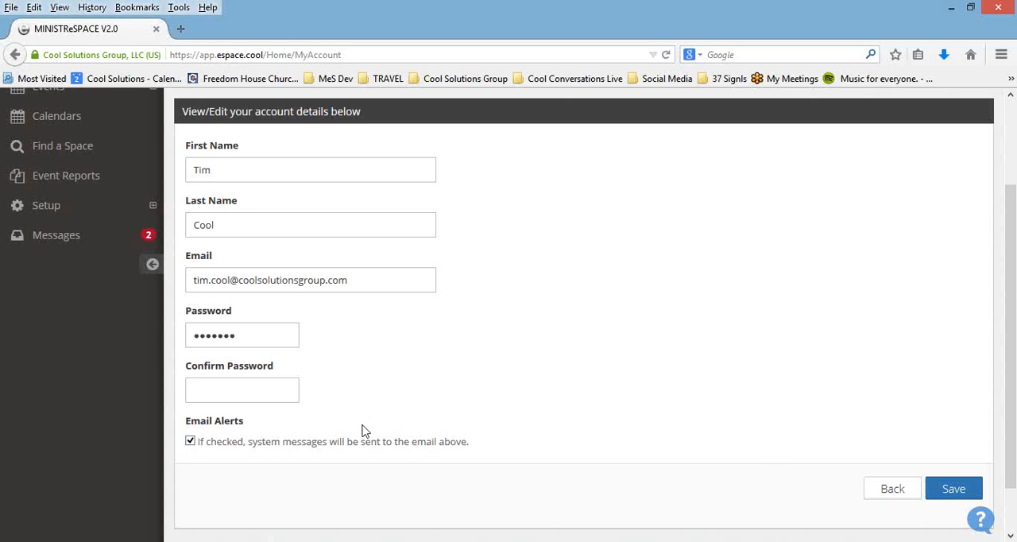
click(894, 489)
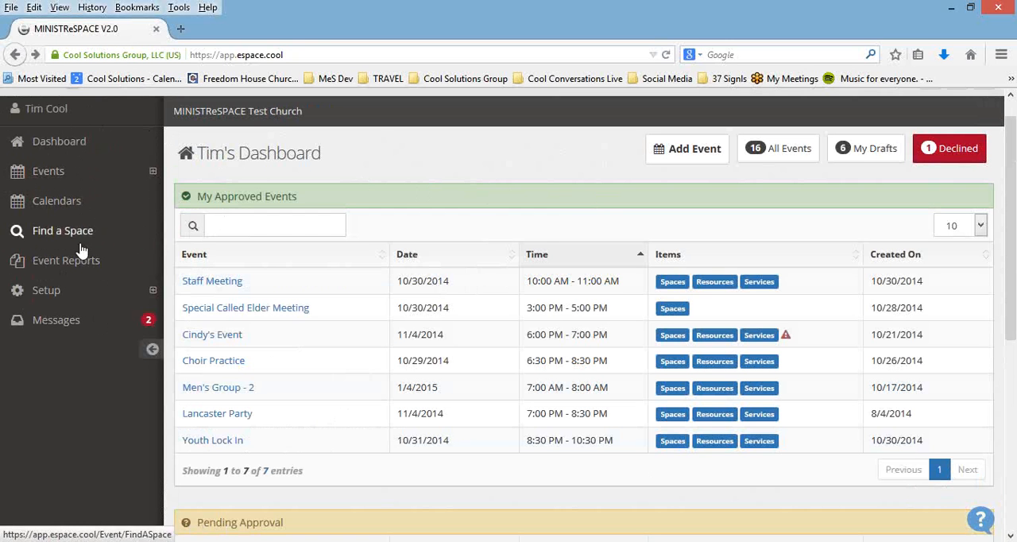
Step: Collapse the navigation sidebar to its compact form and expand it again
click(150, 349)
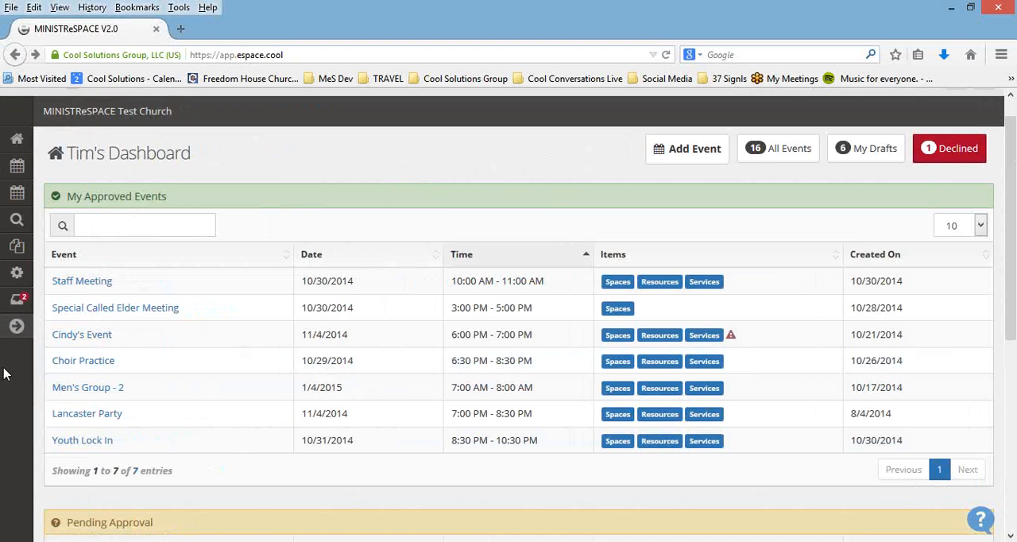
click(16, 329)
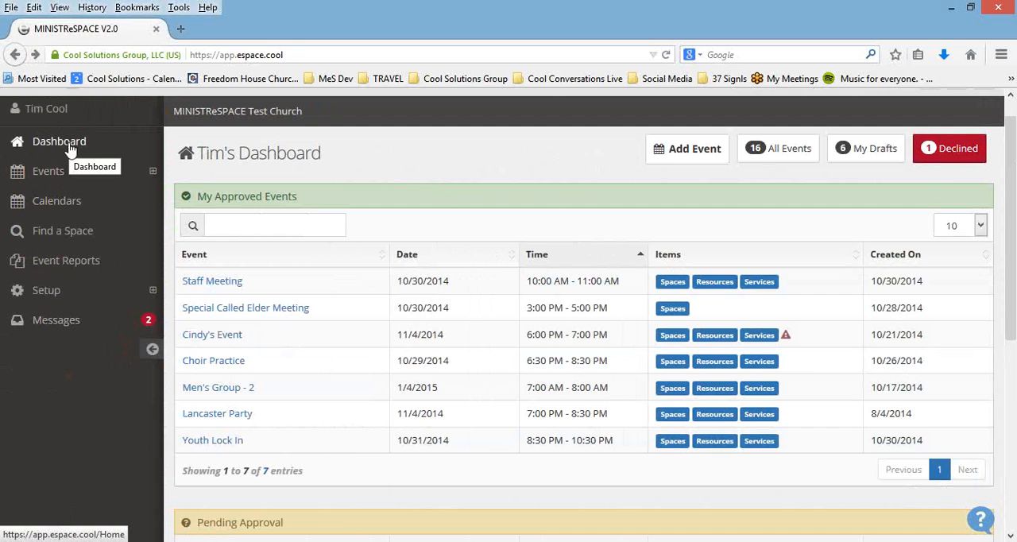
Step: Open the Space Scheduler for events and expand all buildings to review the bookings of their individual spaces
click(153, 173)
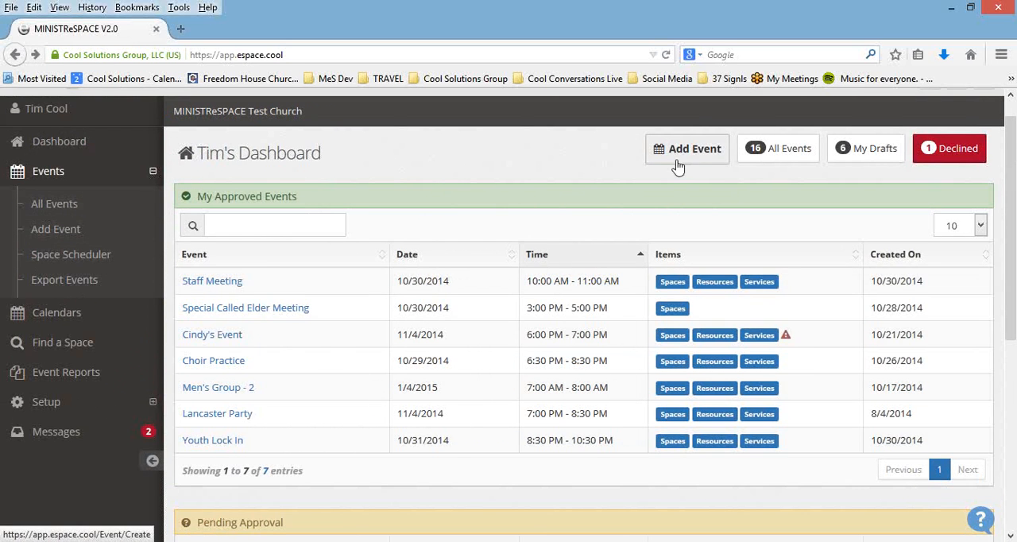
click(108, 262)
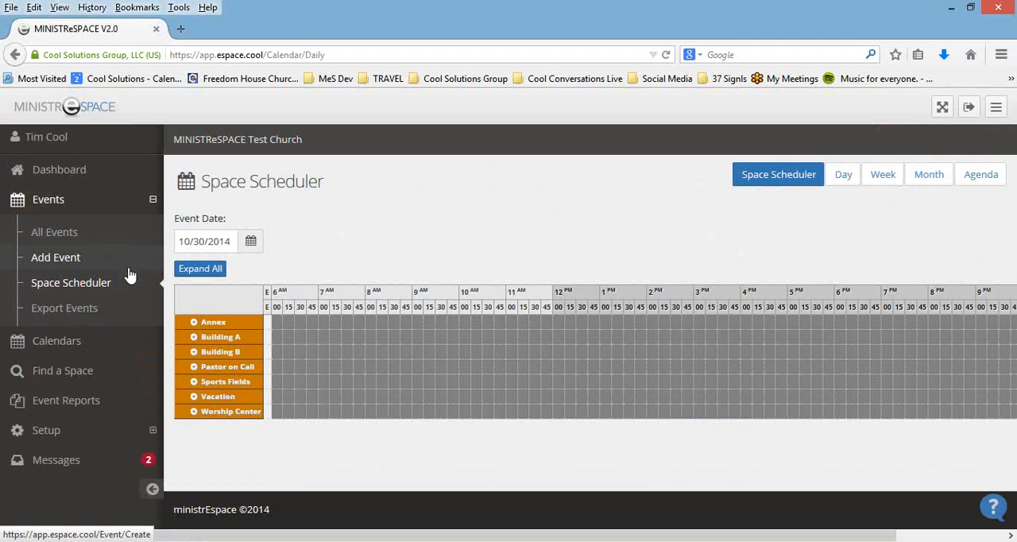
click(203, 272)
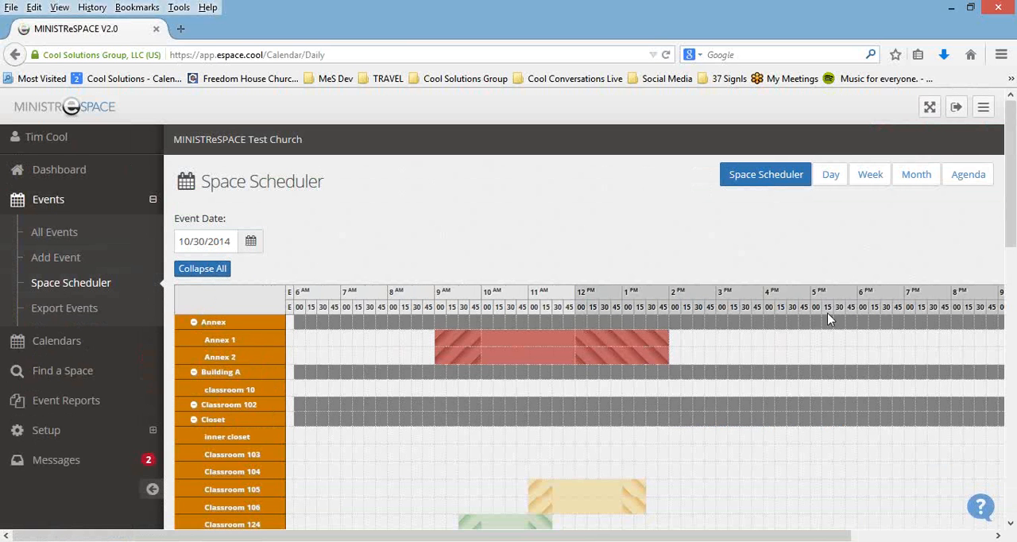
scroll(848, 326, down, 1)
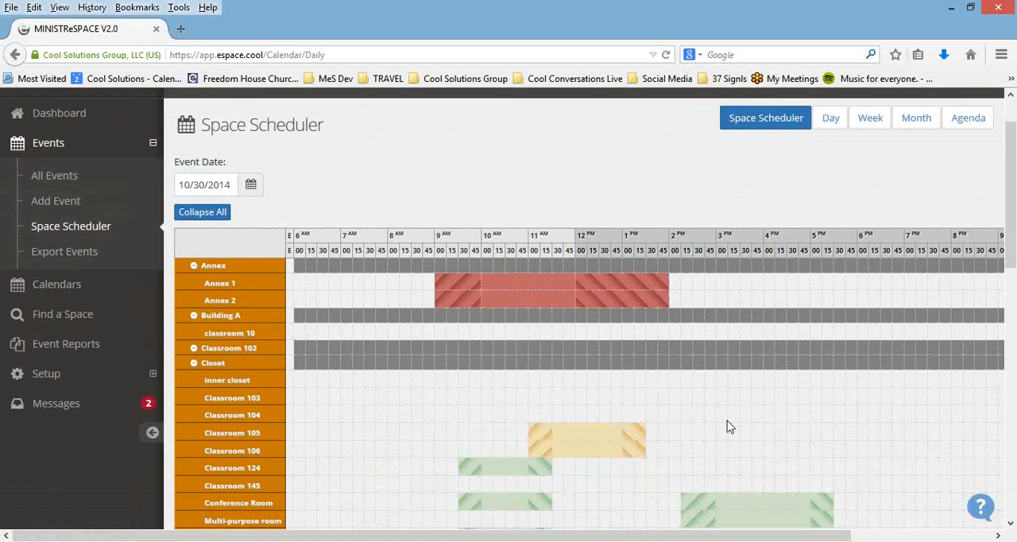
scroll(732, 401, down, 2)
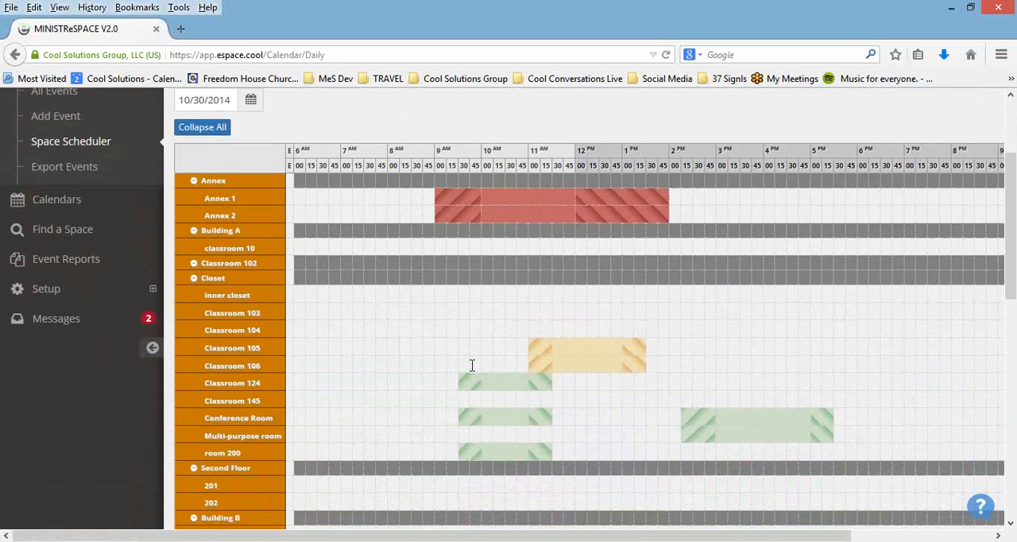
scroll(472, 364, up, 2)
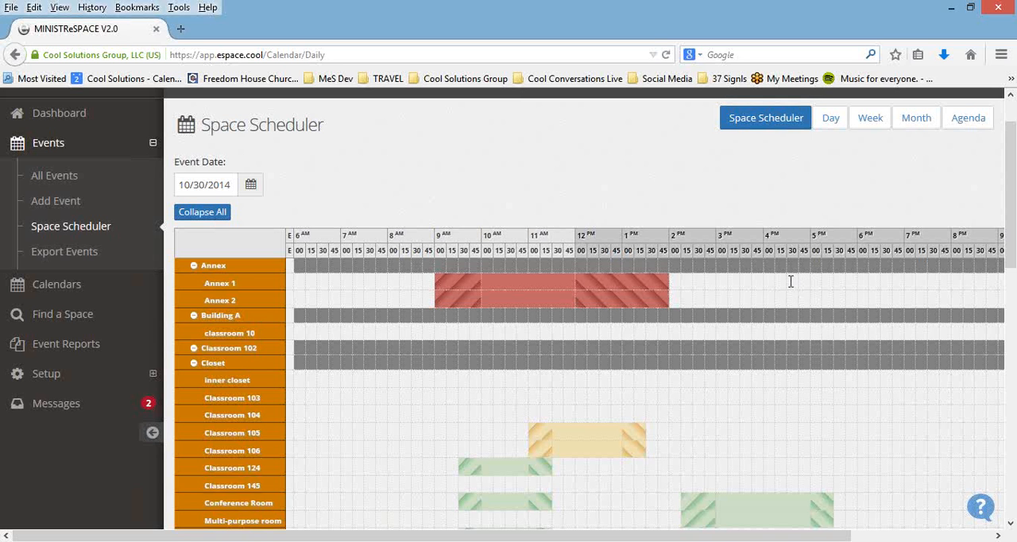
Step: Open Export Events and generate an export URL with Public Events Only unchecked and the category left at None
click(80, 253)
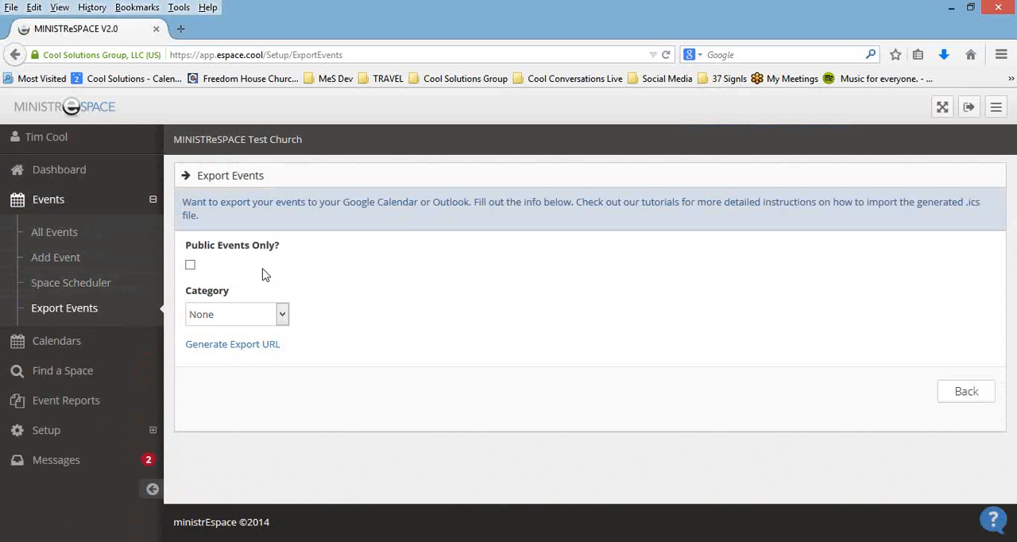
click(190, 267)
click(191, 266)
click(283, 316)
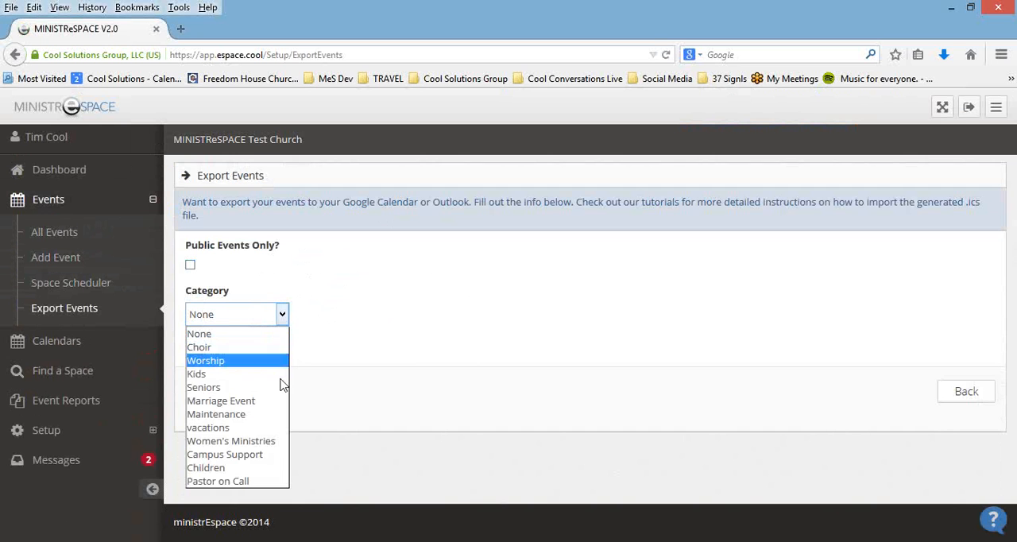
click(367, 338)
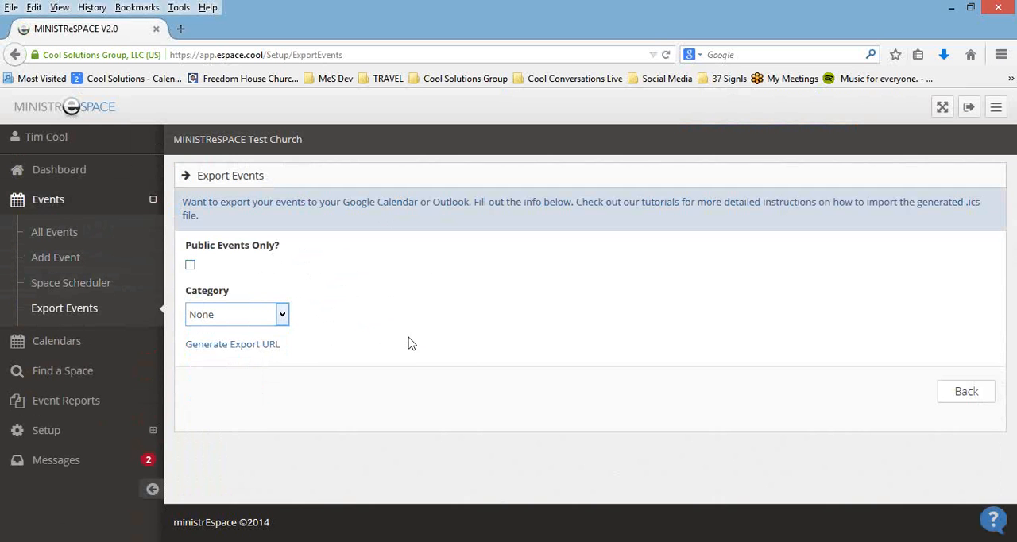
click(247, 352)
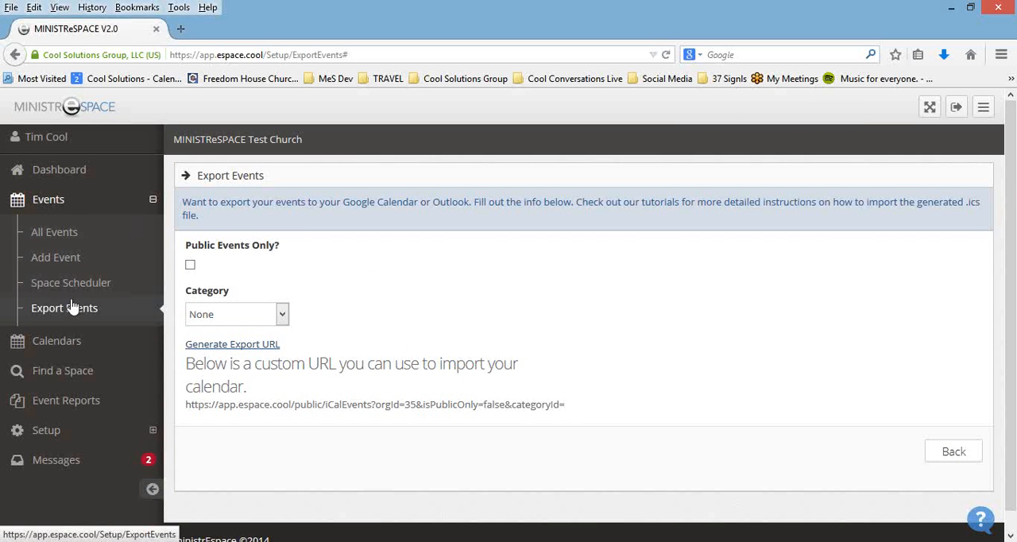
Step: Open the event calendar and go through its Day, Week and Agenda views, returning to the Month view
click(151, 200)
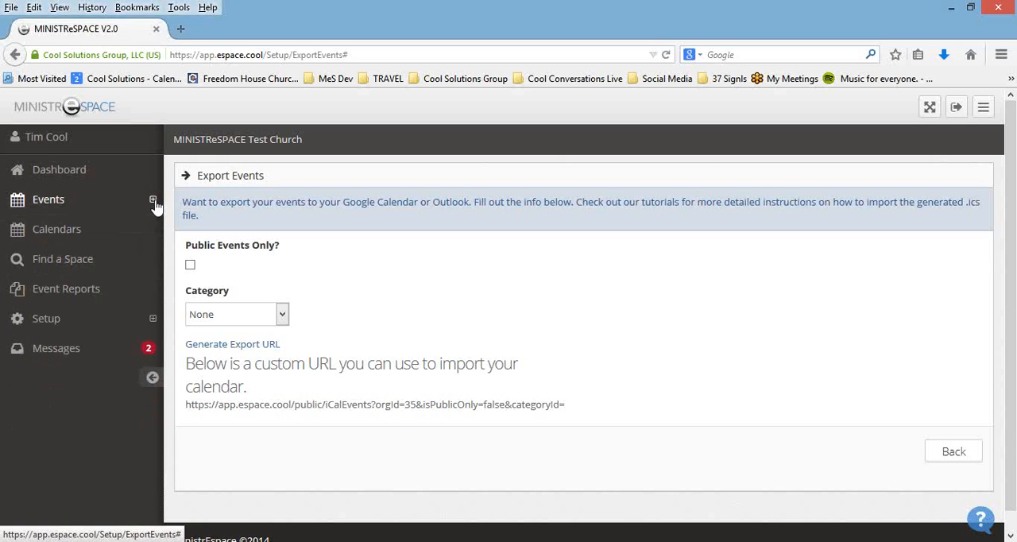
click(74, 237)
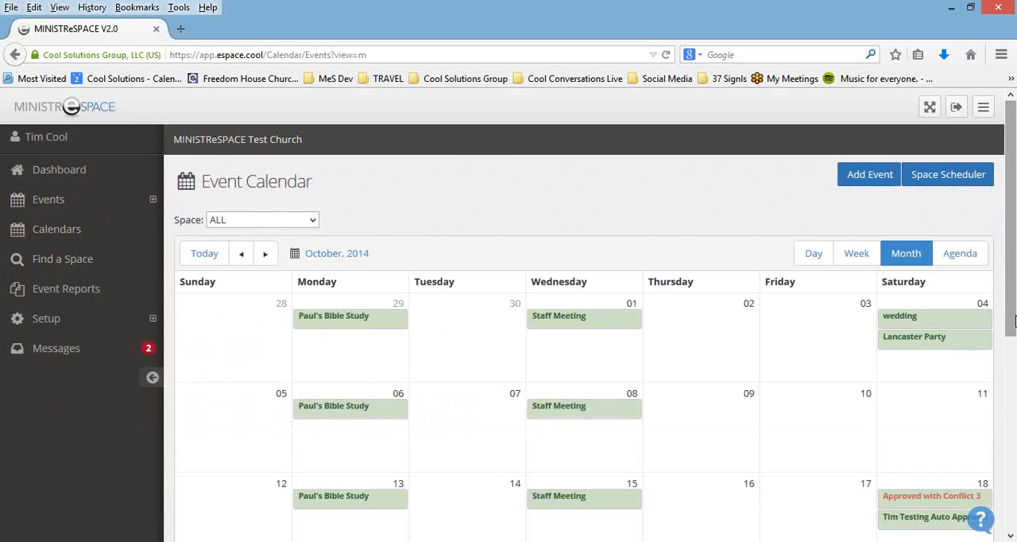
drag(1012, 317, 1012, 338)
click(814, 202)
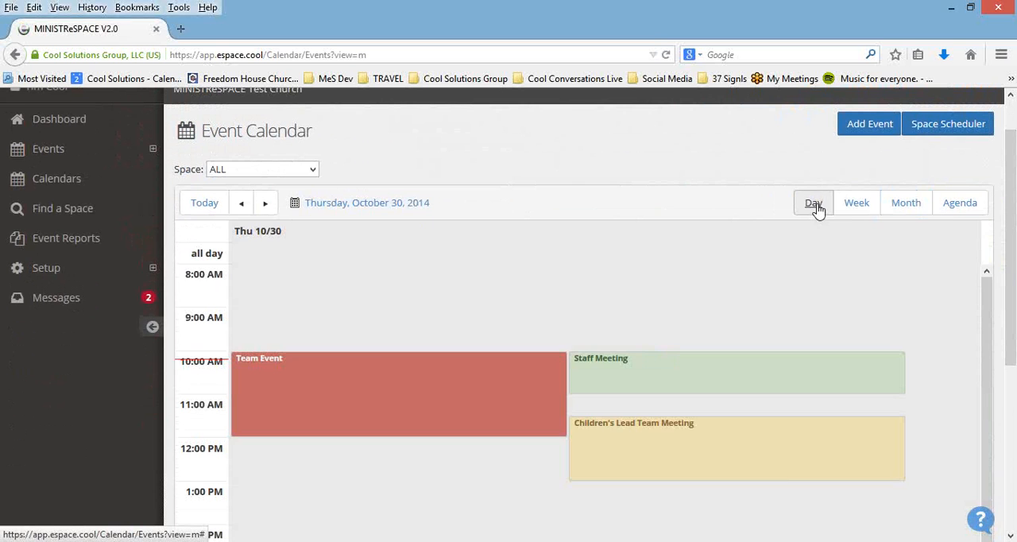
click(858, 206)
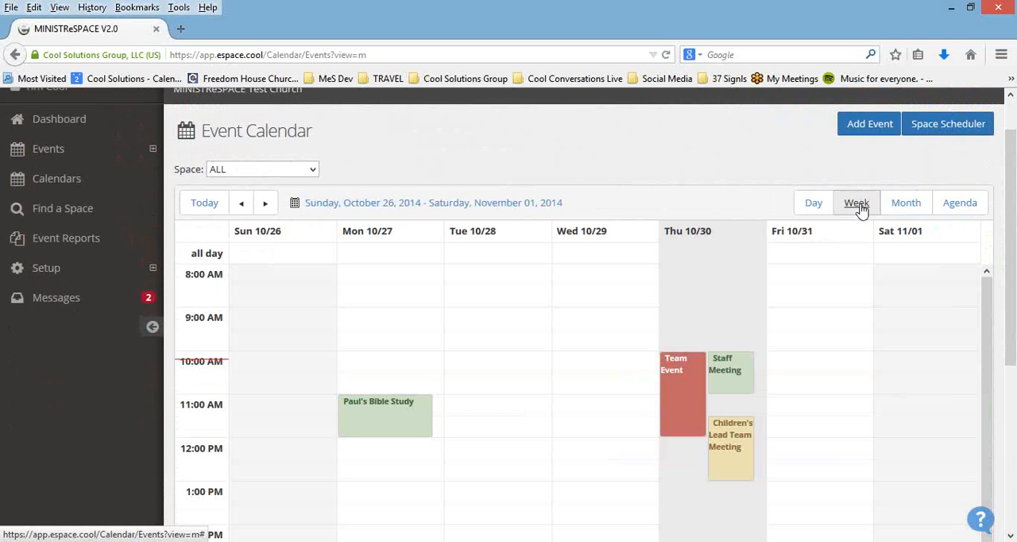
click(965, 204)
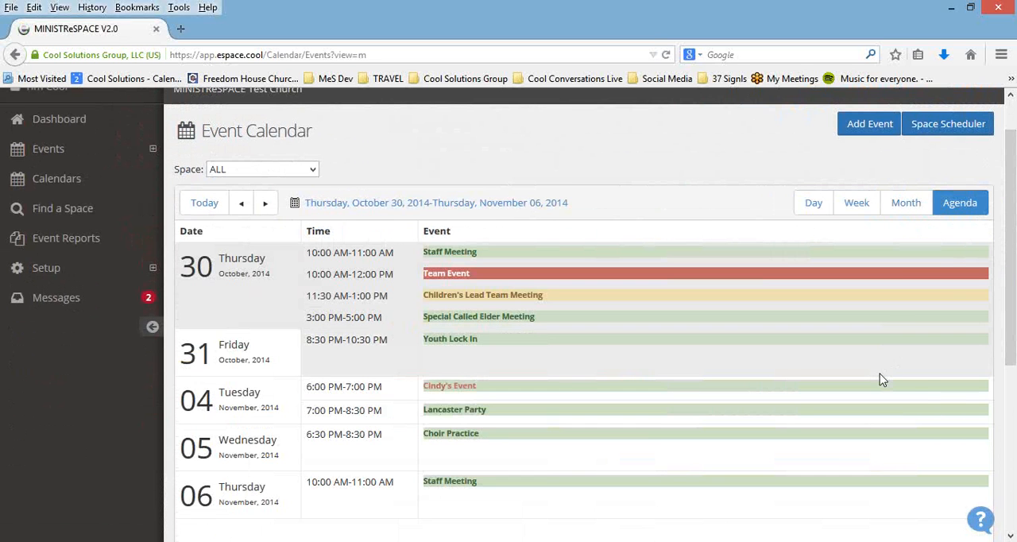
scroll(879, 370, down, 1)
scroll(879, 374, up, 2)
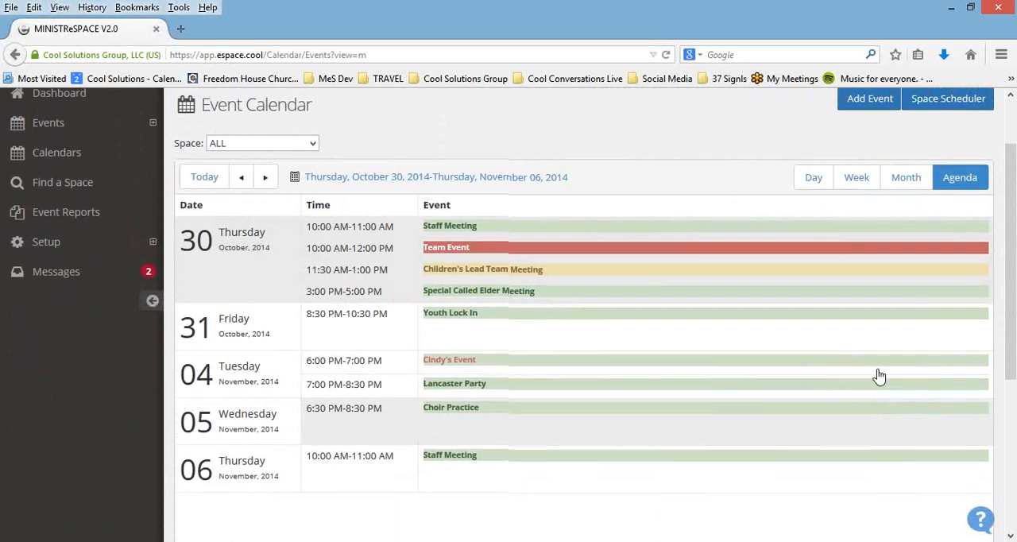
click(908, 232)
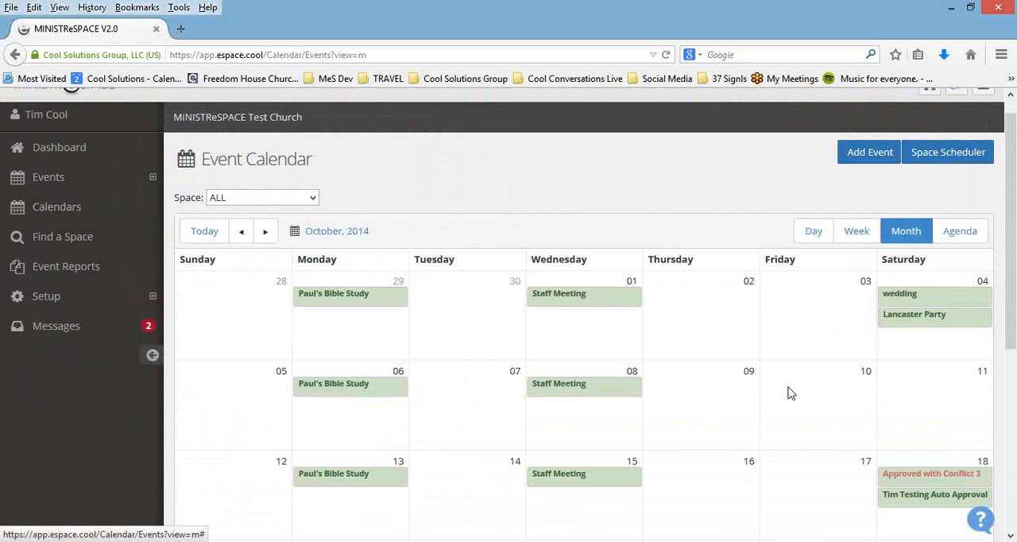
Step: View the summary of the October 1 Staff Meeting and return to the calendar
click(564, 300)
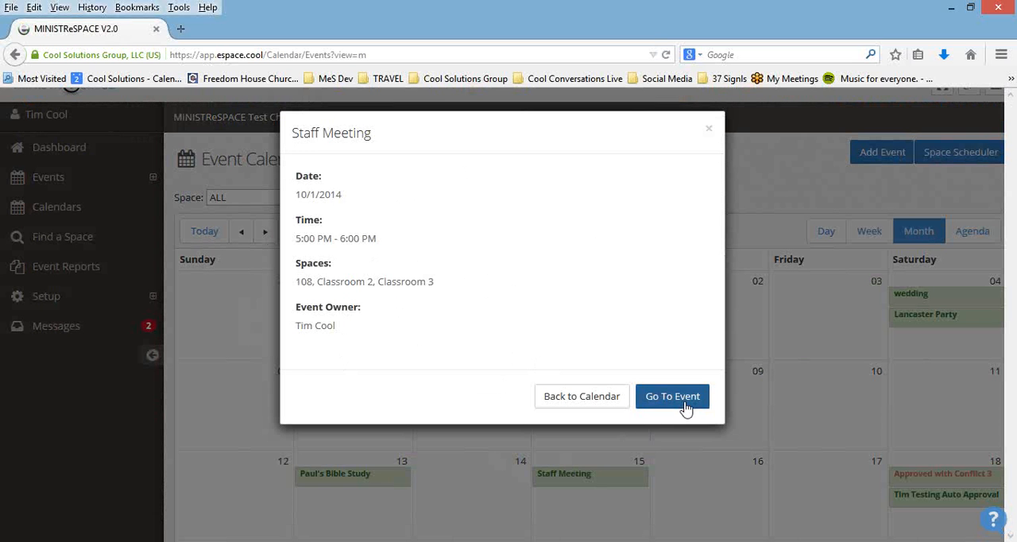
click(610, 407)
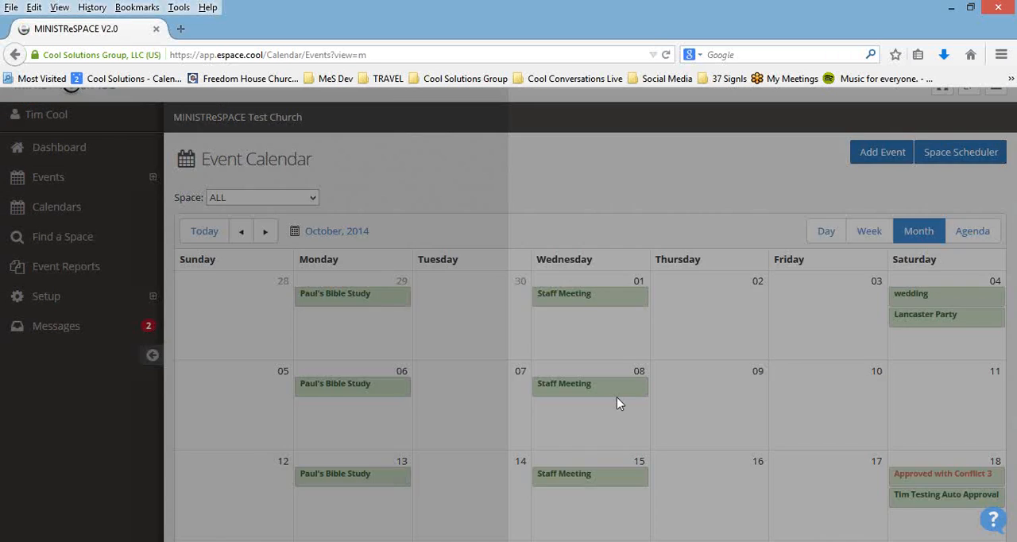
Step: Show the full list of October 30 events through the day's overflow marker, and return to the Month view
scroll(756, 372, down, 2)
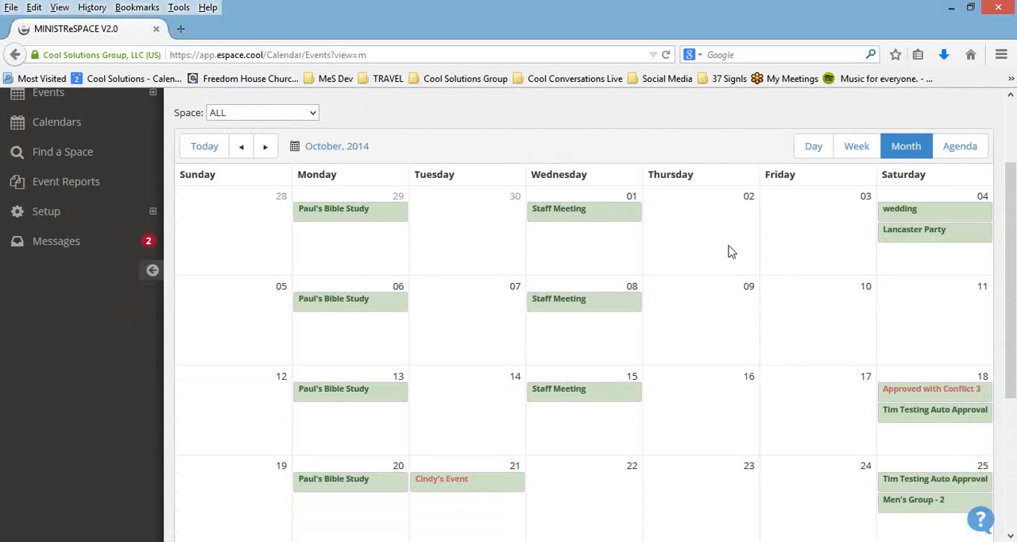
scroll(729, 253, down, 3)
scroll(729, 253, down, 3)
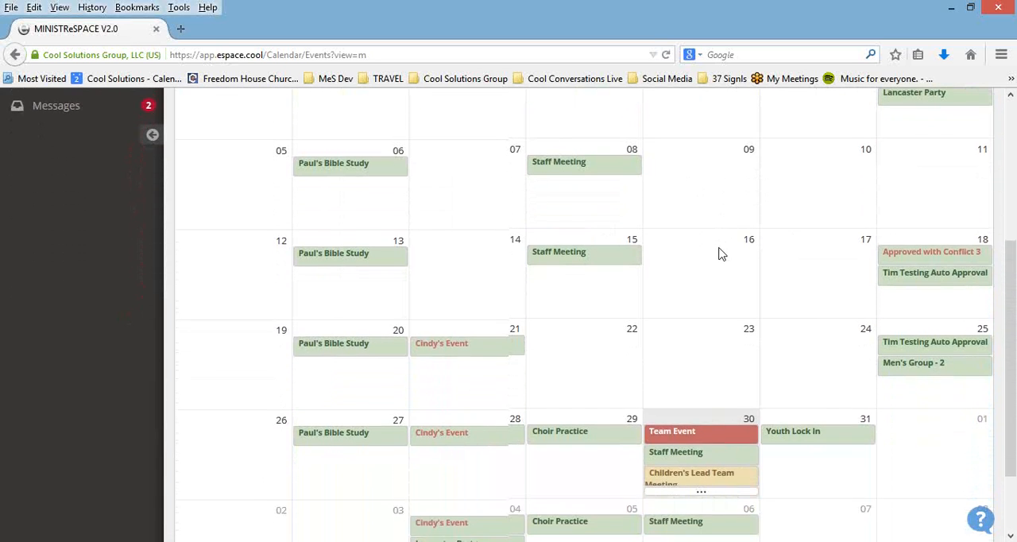
scroll(718, 251, down, 2)
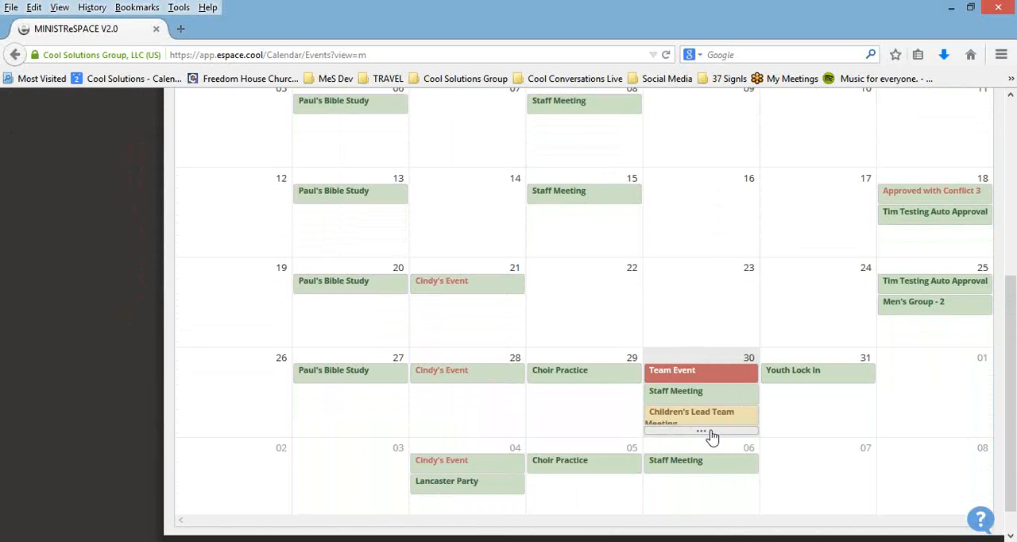
click(714, 433)
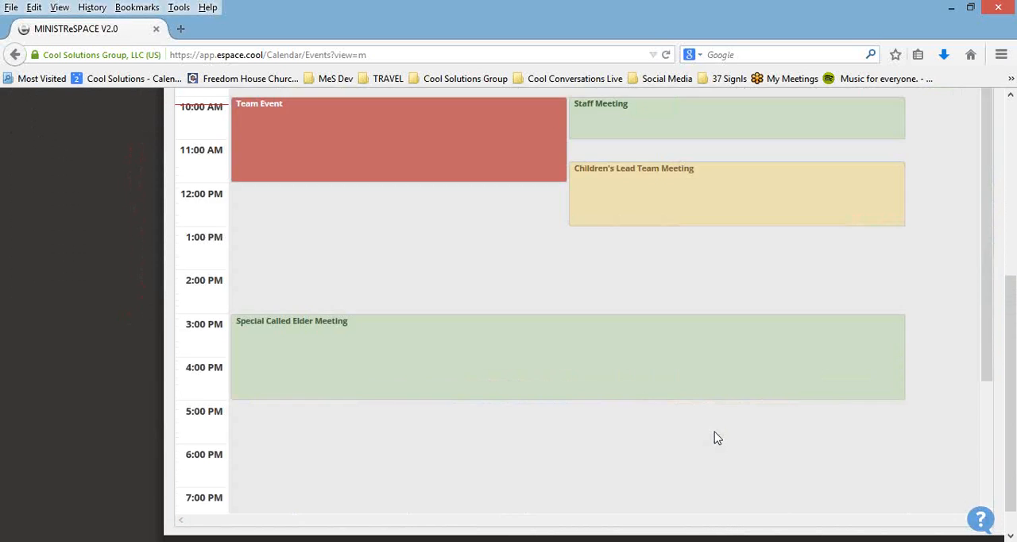
scroll(676, 415, up, 2)
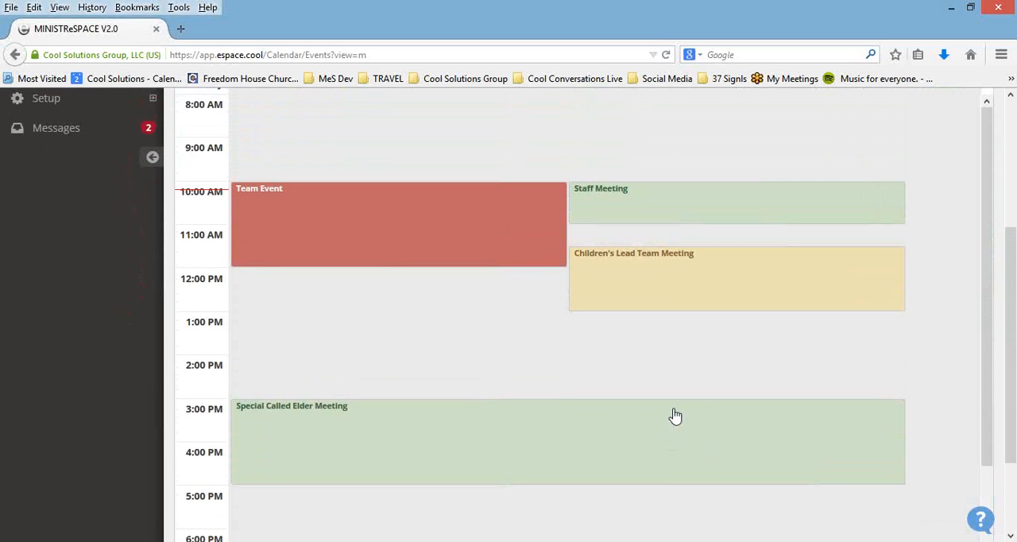
scroll(674, 413, up, 5)
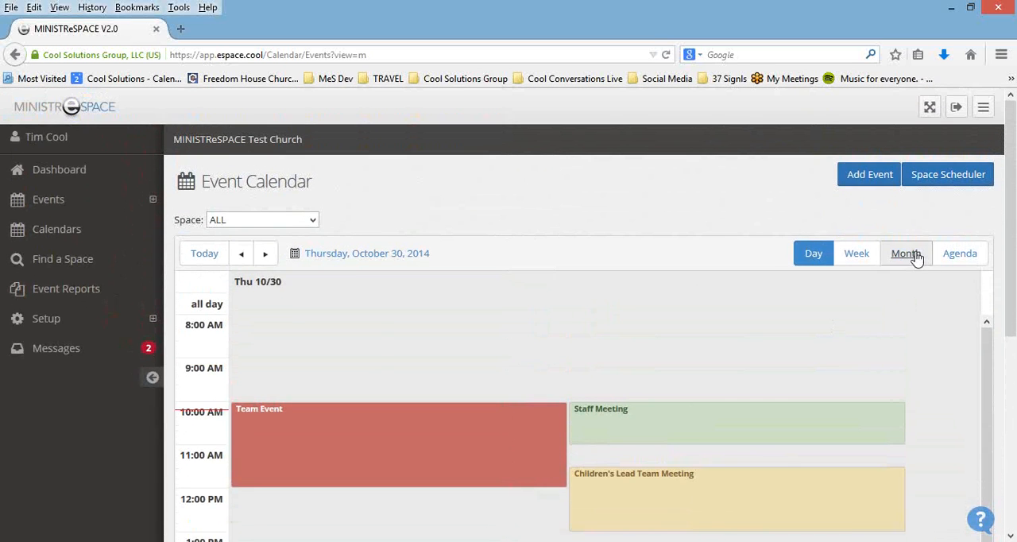
click(906, 254)
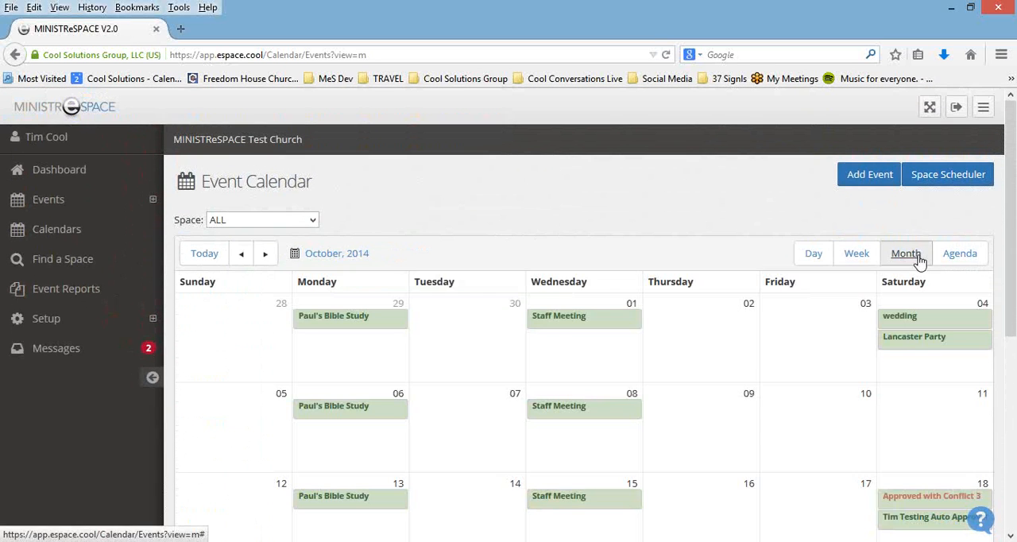
Step: Review the October 2014 events for all spaces, filter the calendar to space 109, and set the space filter back to ALL
scroll(790, 329, down, 3)
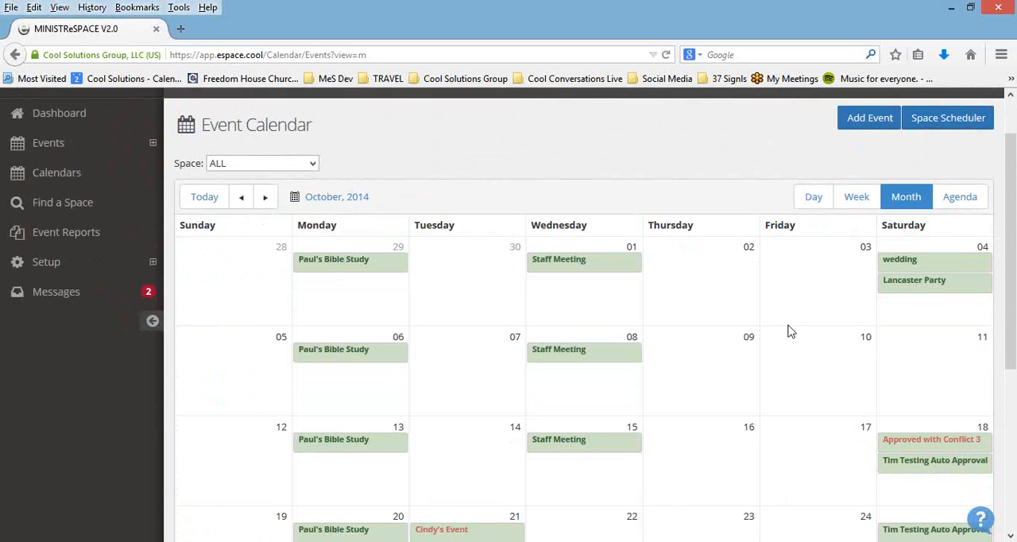
scroll(787, 332, down, 2)
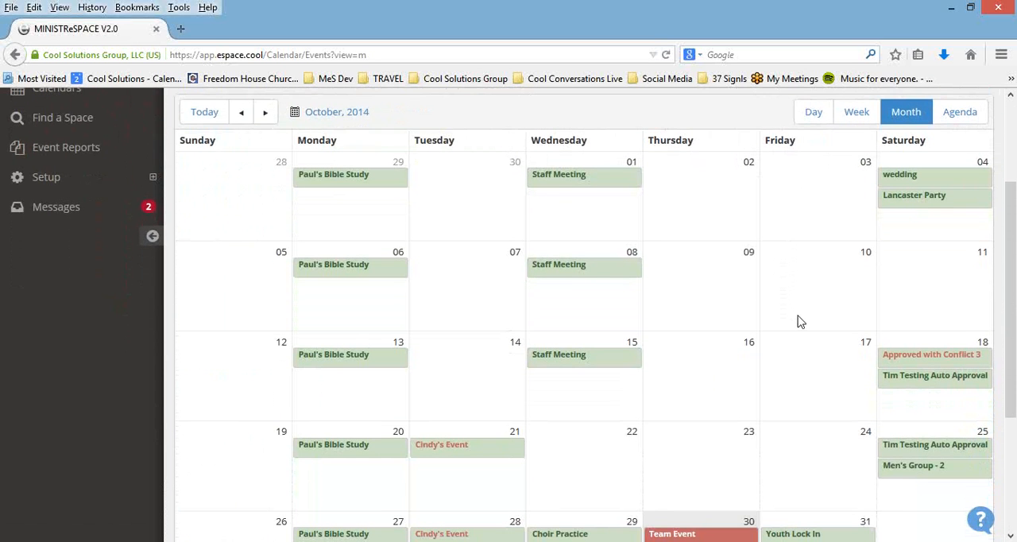
scroll(799, 322, down, 1)
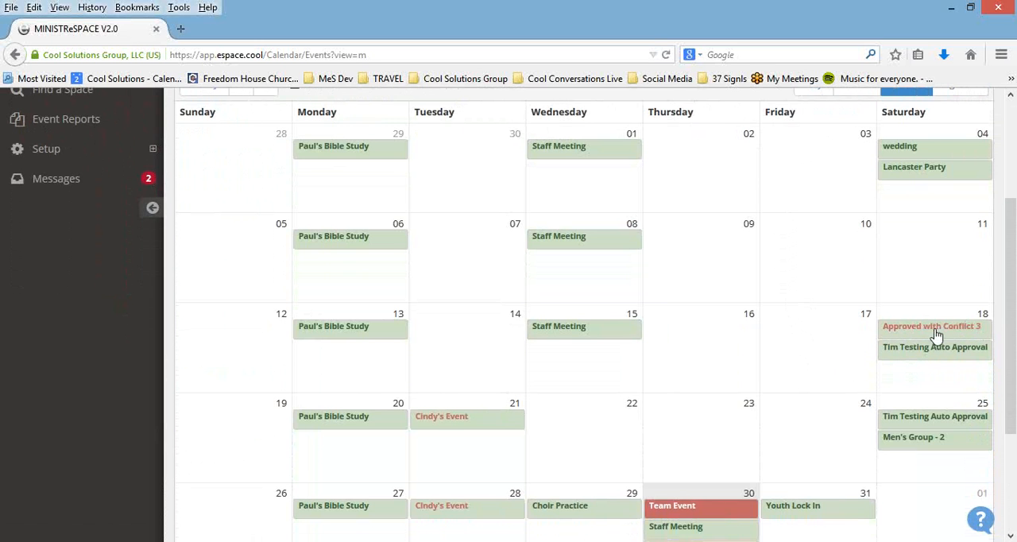
scroll(854, 342, up, 2)
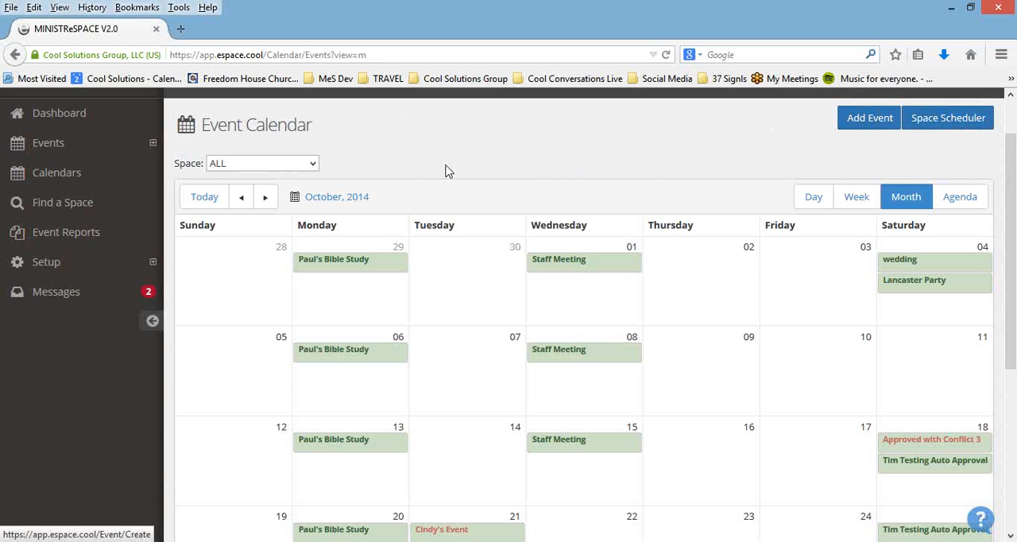
click(312, 165)
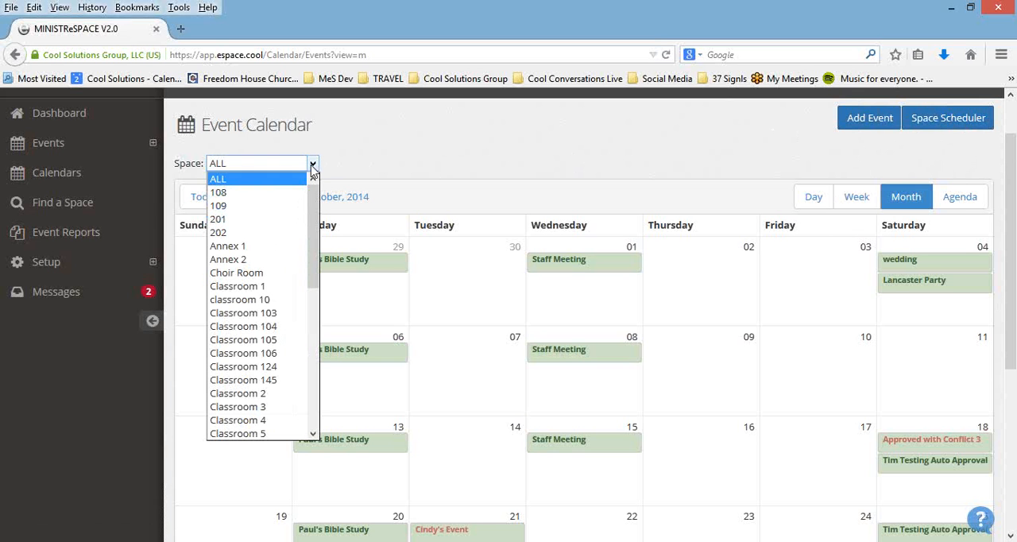
click(300, 205)
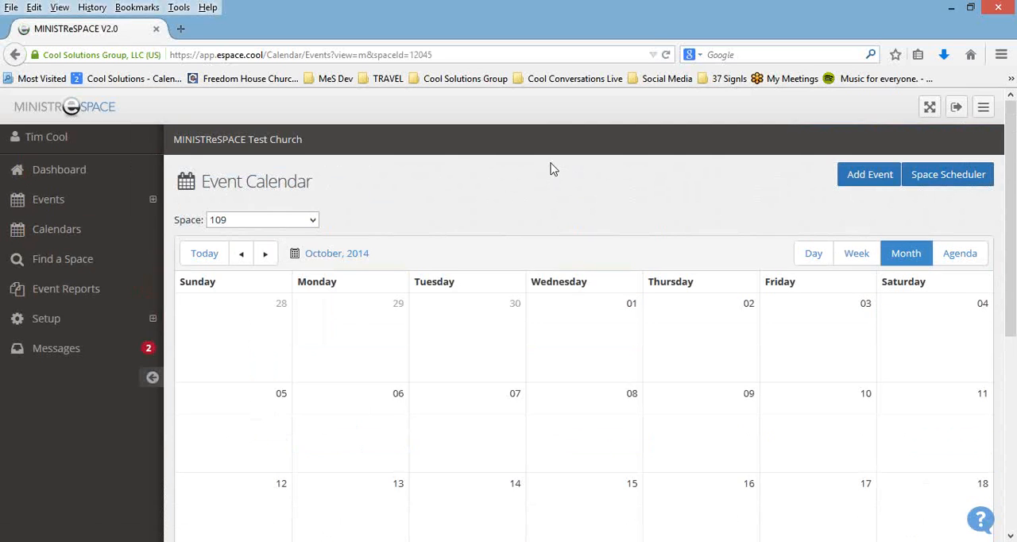
scroll(606, 325, down, 3)
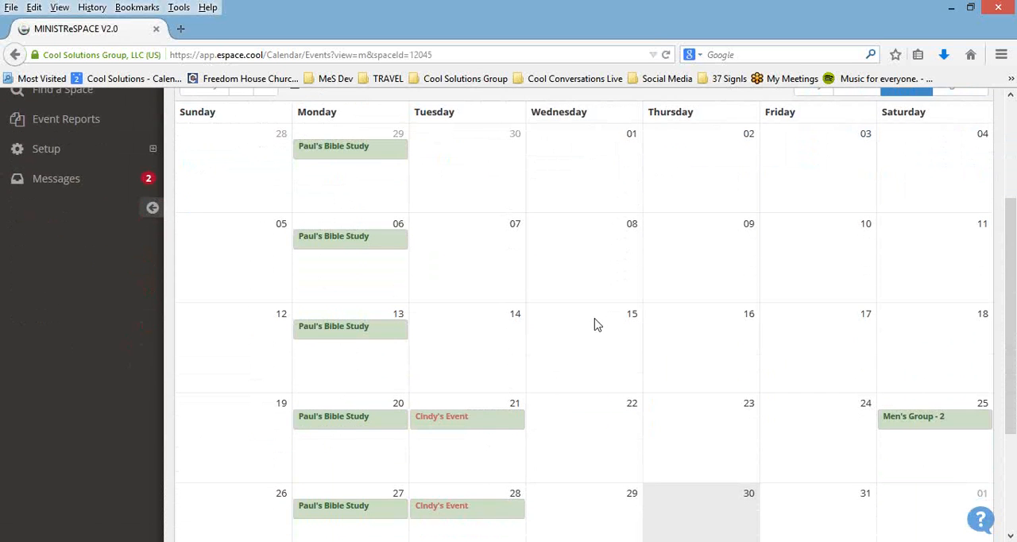
scroll(596, 329, down, 3)
scroll(591, 338, up, 6)
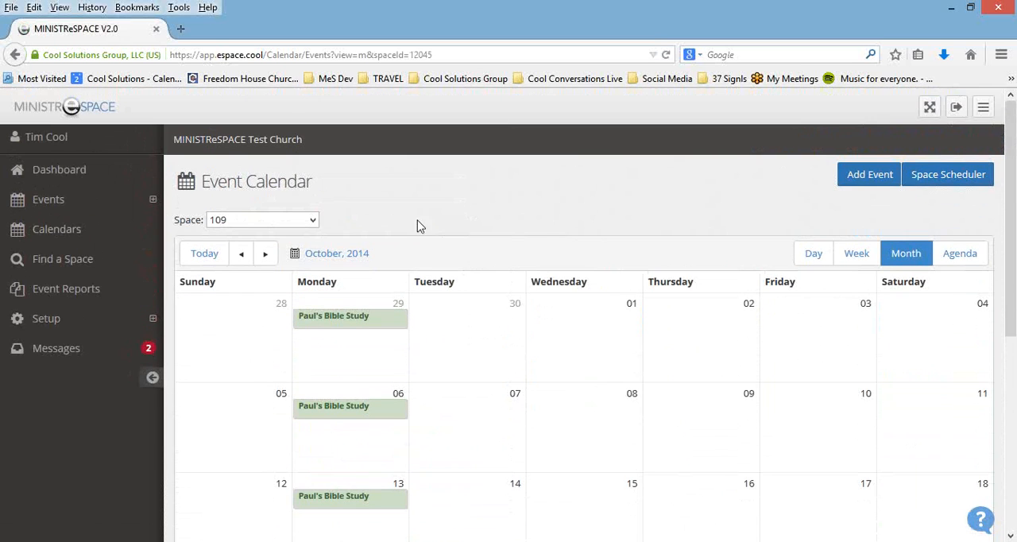
click(312, 220)
click(296, 236)
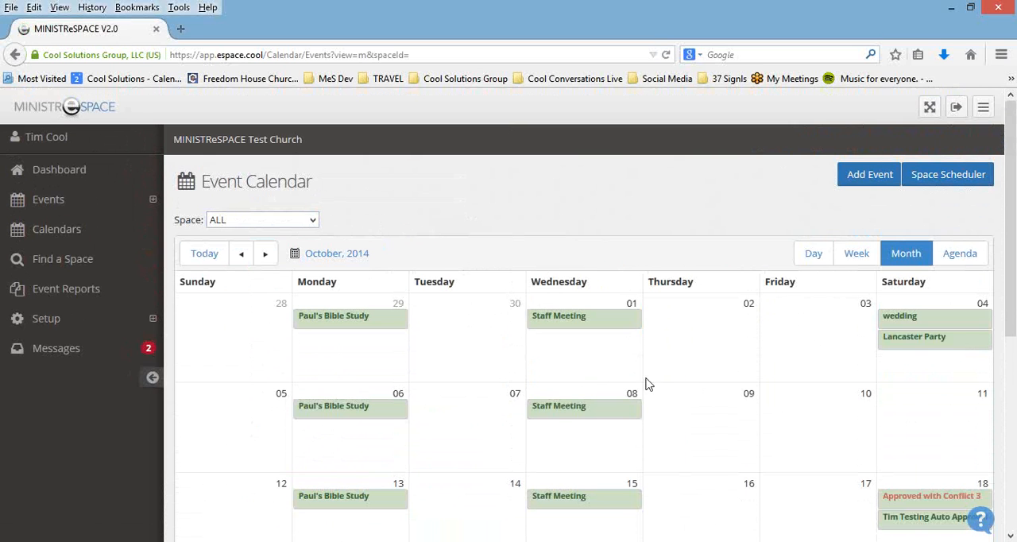
Step: Open Find a Space and set the event date to 10/31/2014
click(87, 265)
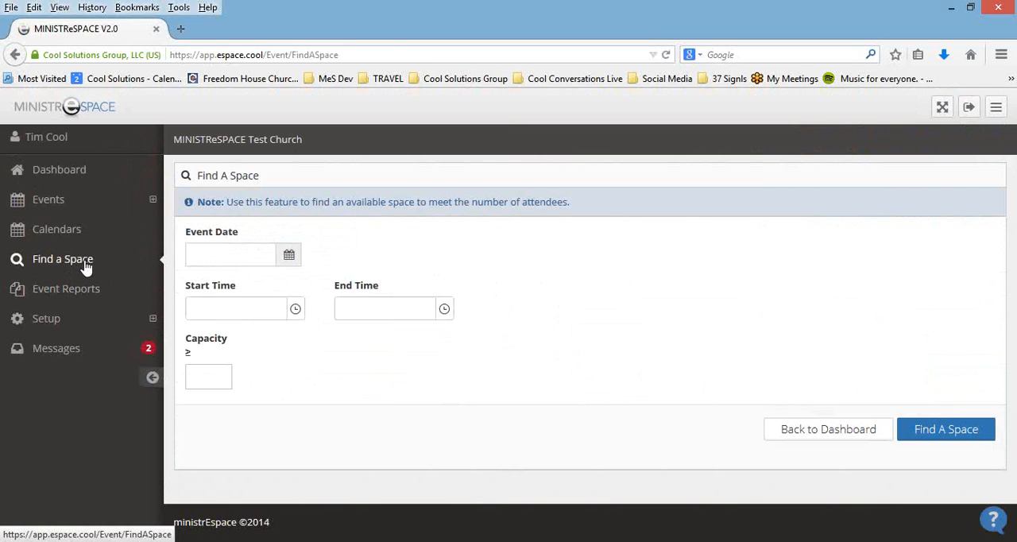
click(256, 255)
click(313, 413)
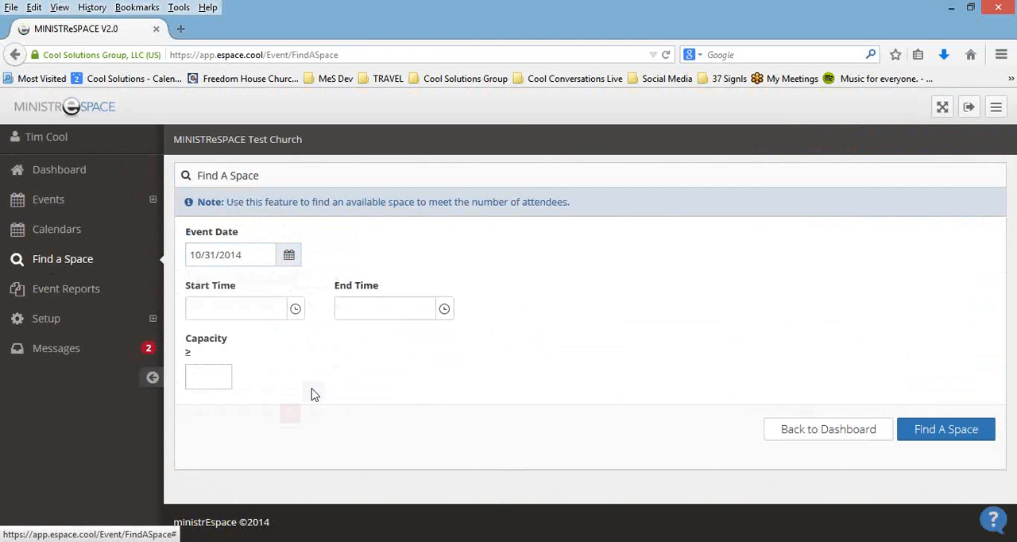
Step: Set the start time to 5:00 PM and the end time to 9:00 PM for the space search
click(271, 313)
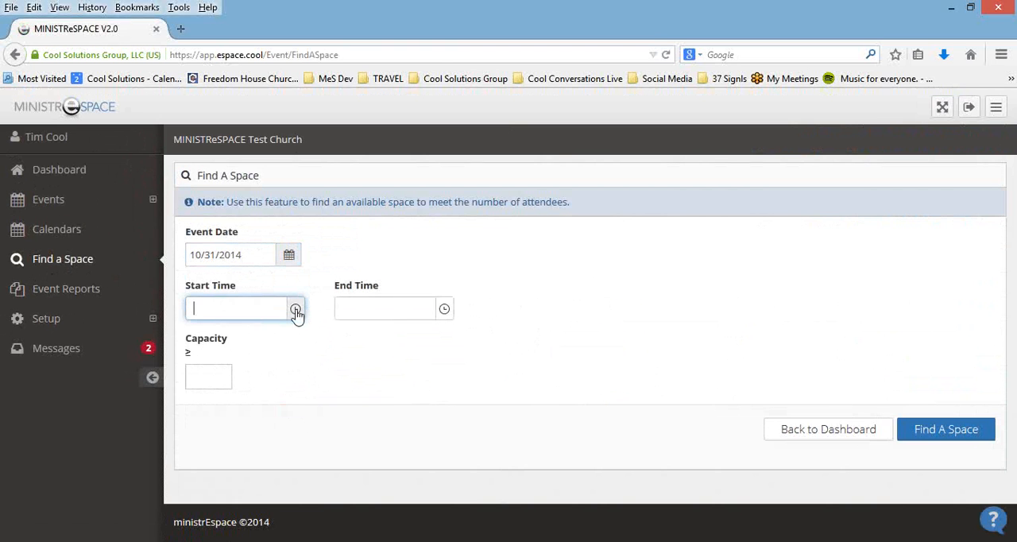
click(295, 310)
drag(296, 367, 291, 425)
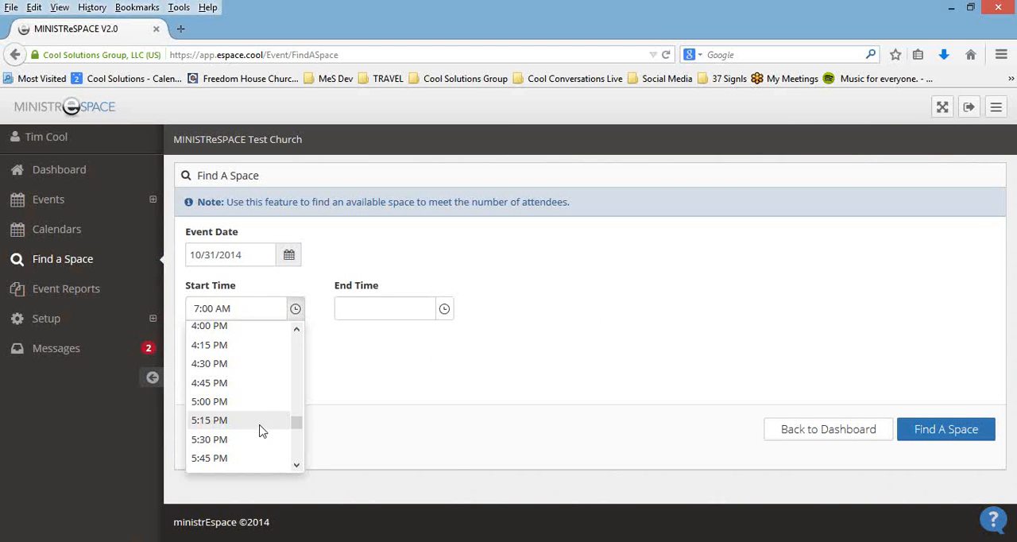
click(263, 403)
click(445, 310)
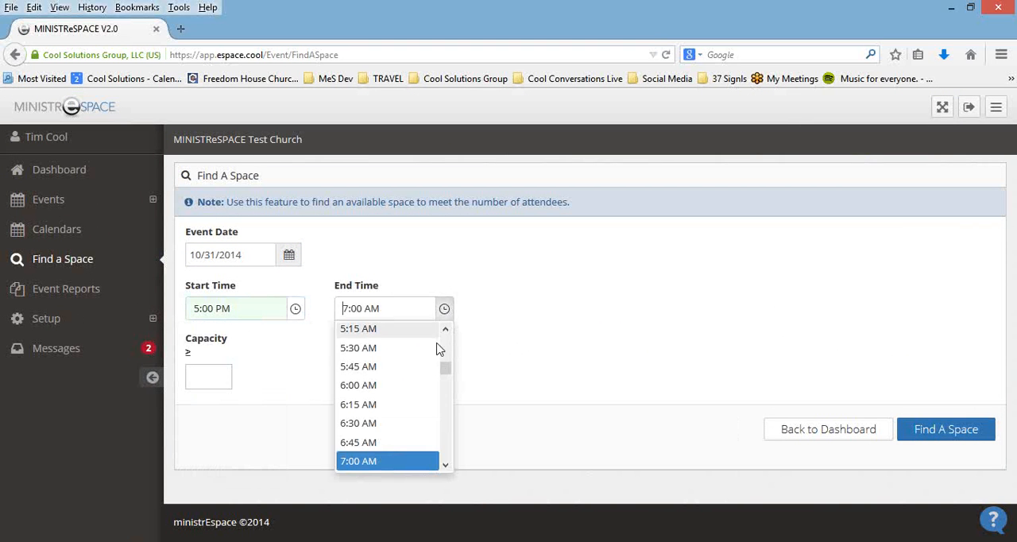
drag(448, 378, 444, 447)
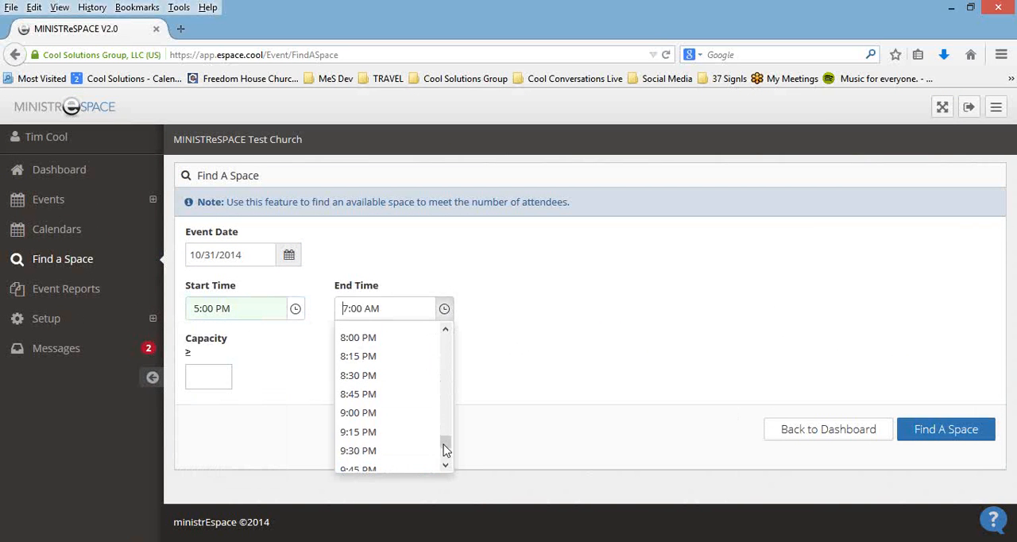
click(410, 414)
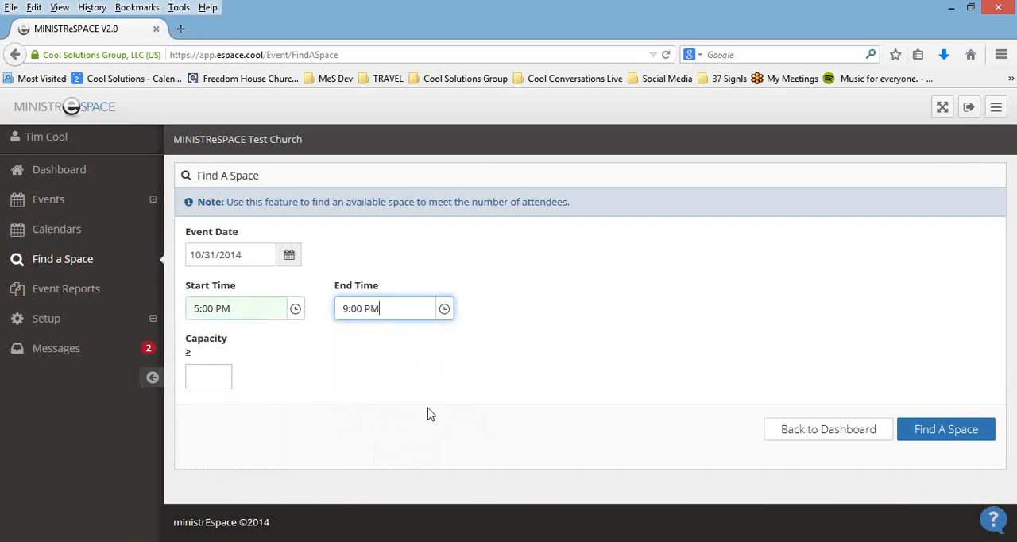
Step: Set the minimum capacity to 0 and run the search for available spaces
click(205, 376)
text(0)
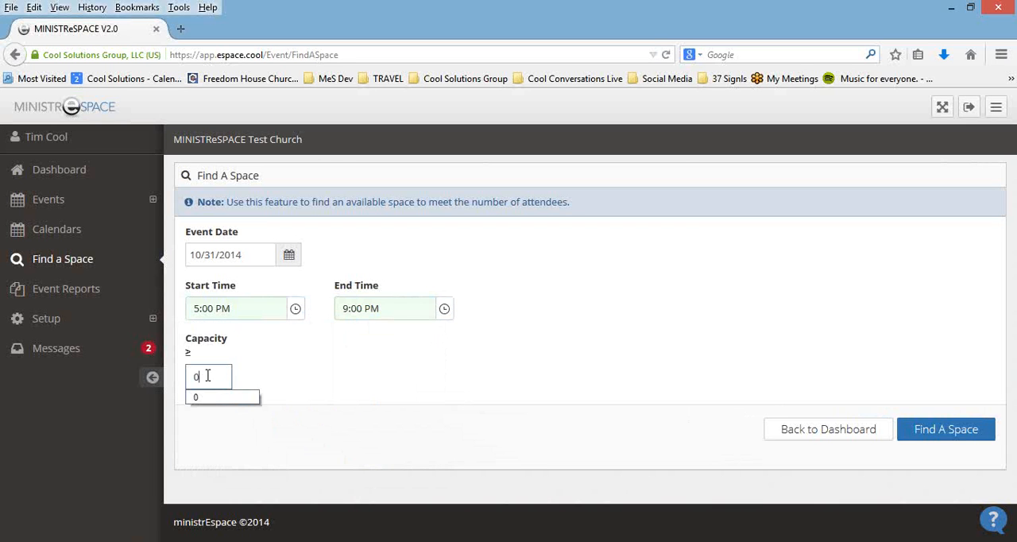
click(201, 403)
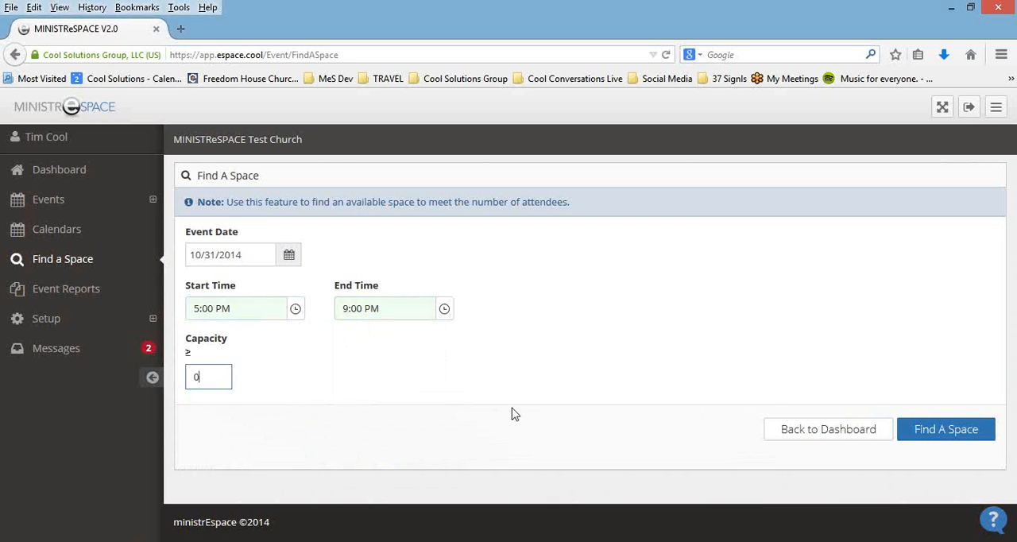
click(941, 438)
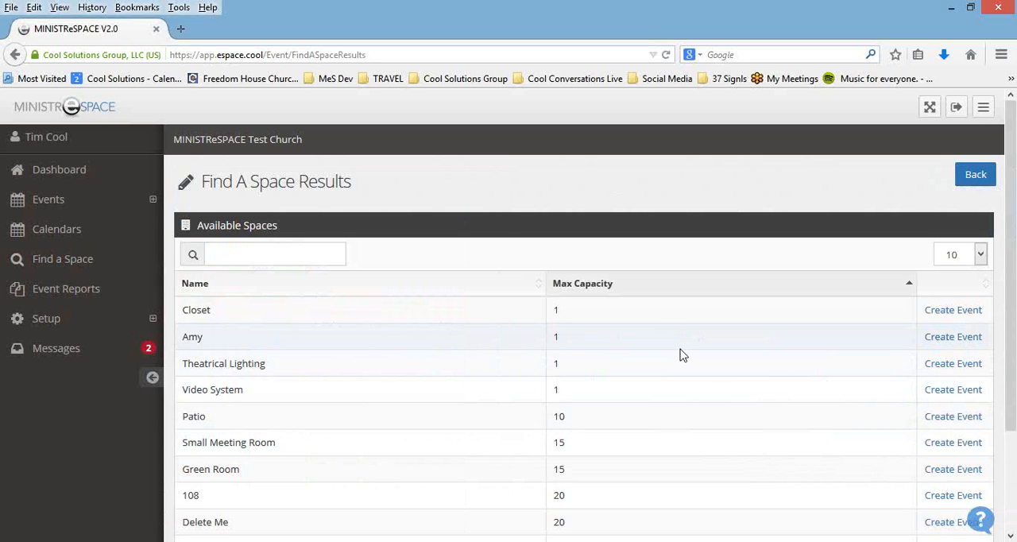
Step: Look through the available spaces and filter the results by "cla"
scroll(676, 358, down, 3)
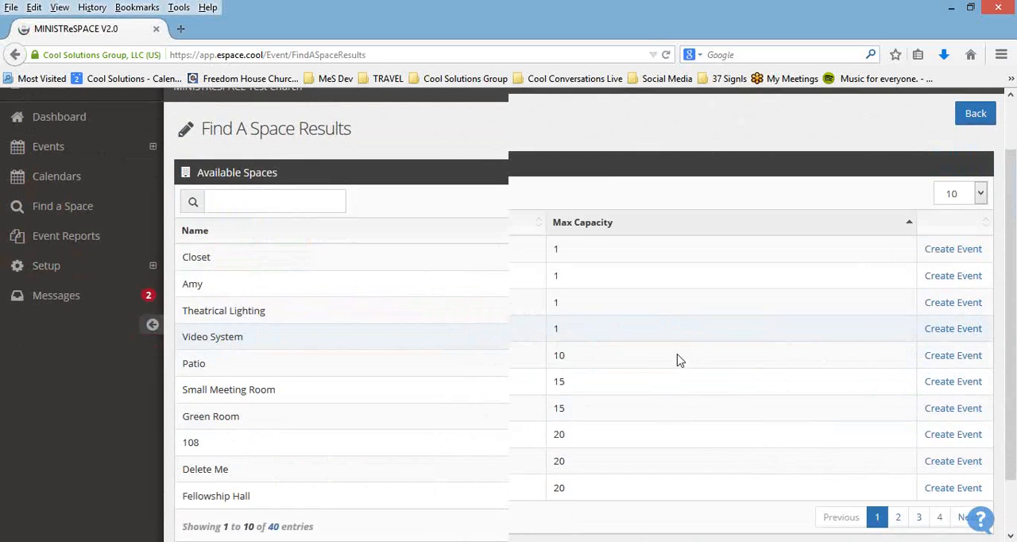
scroll(672, 360, up, 3)
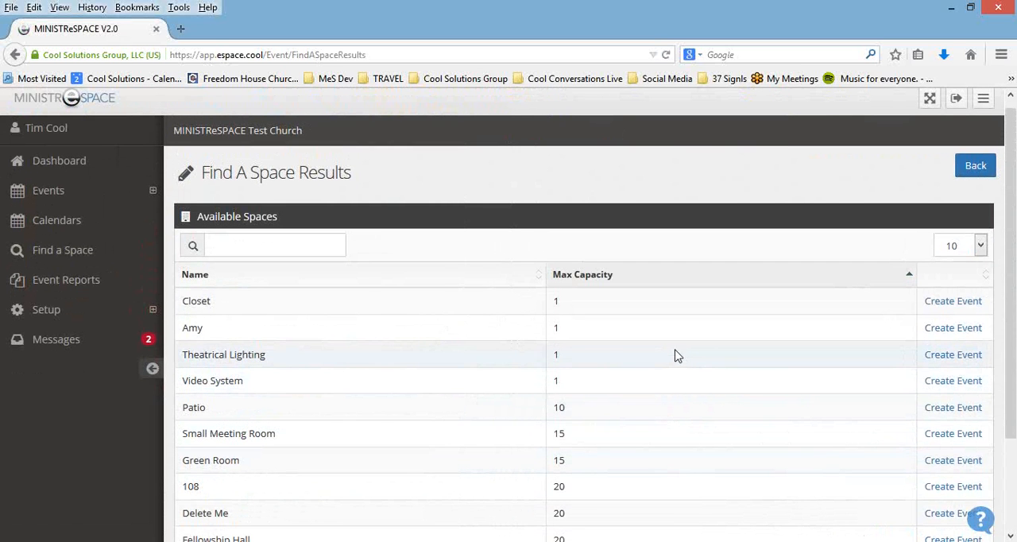
click(217, 244)
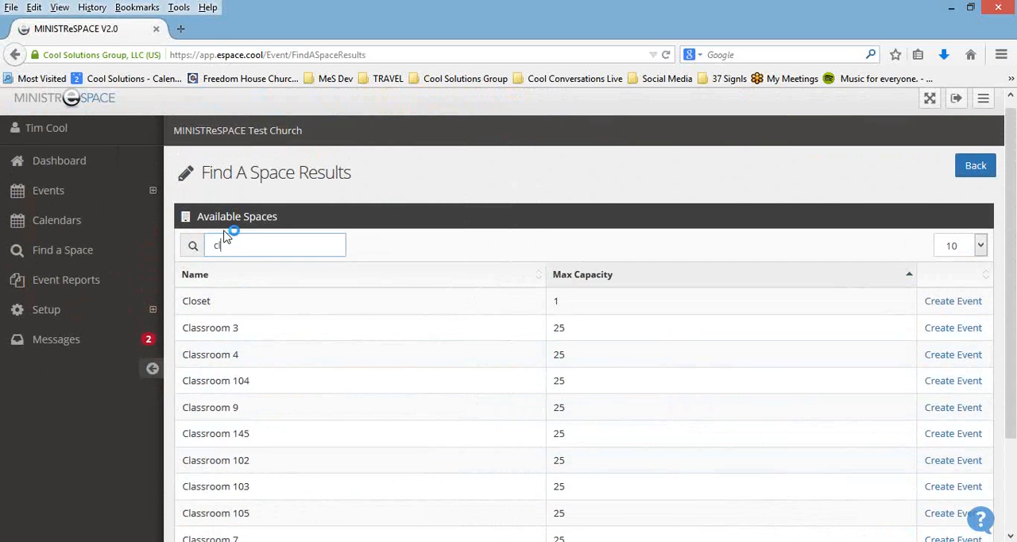
text(cla)
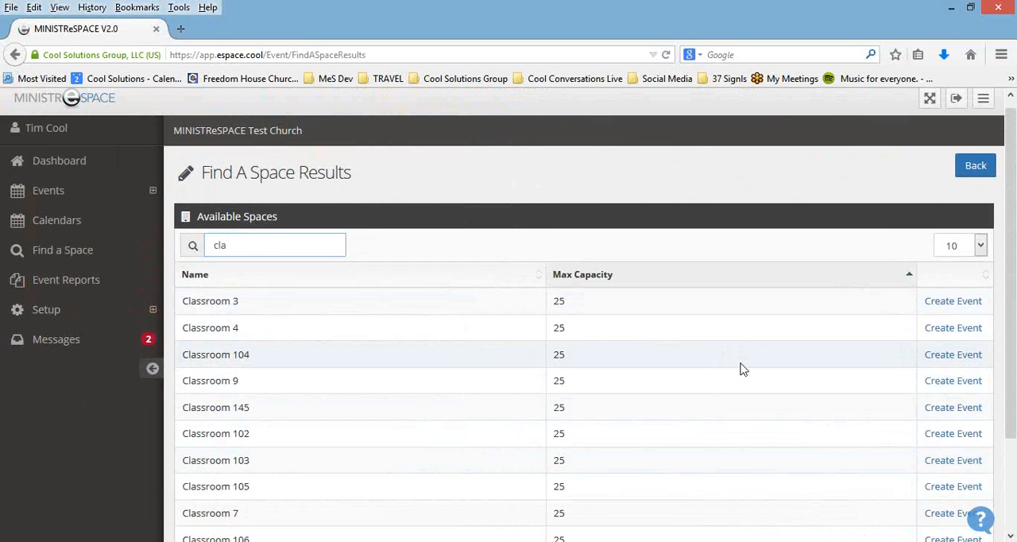
Step: Open Event Reports and set the report type to Event Setup
click(86, 286)
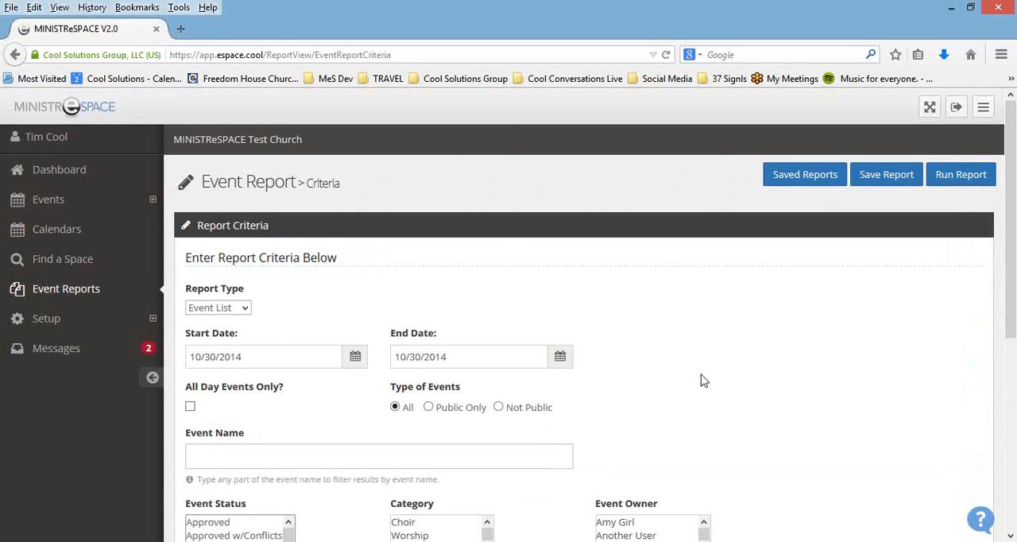
scroll(685, 341, down, 1)
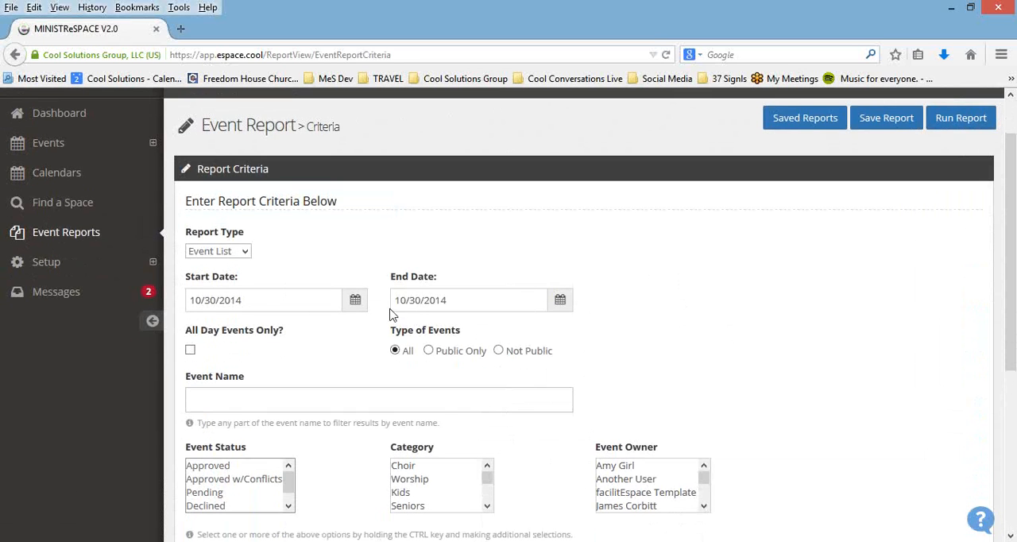
click(247, 254)
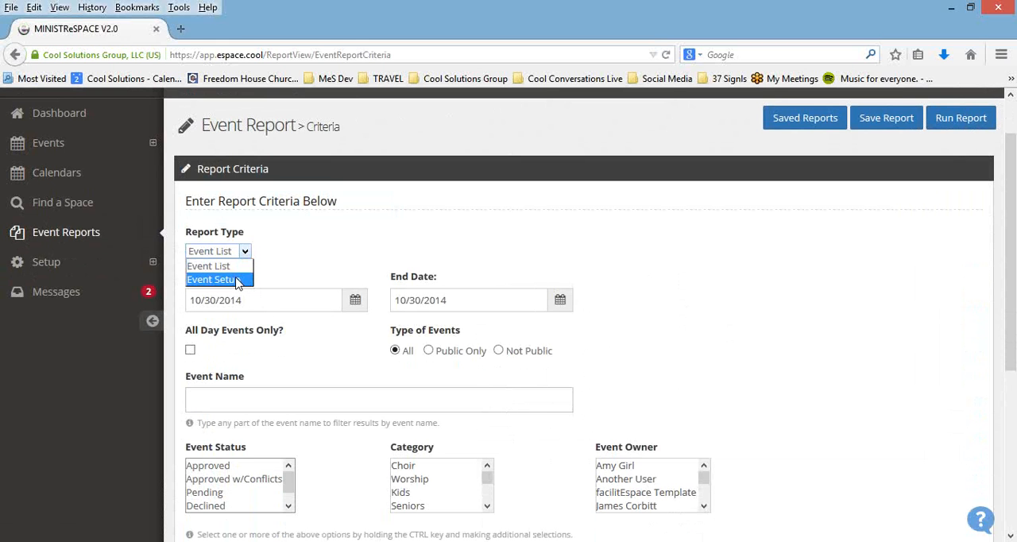
click(237, 279)
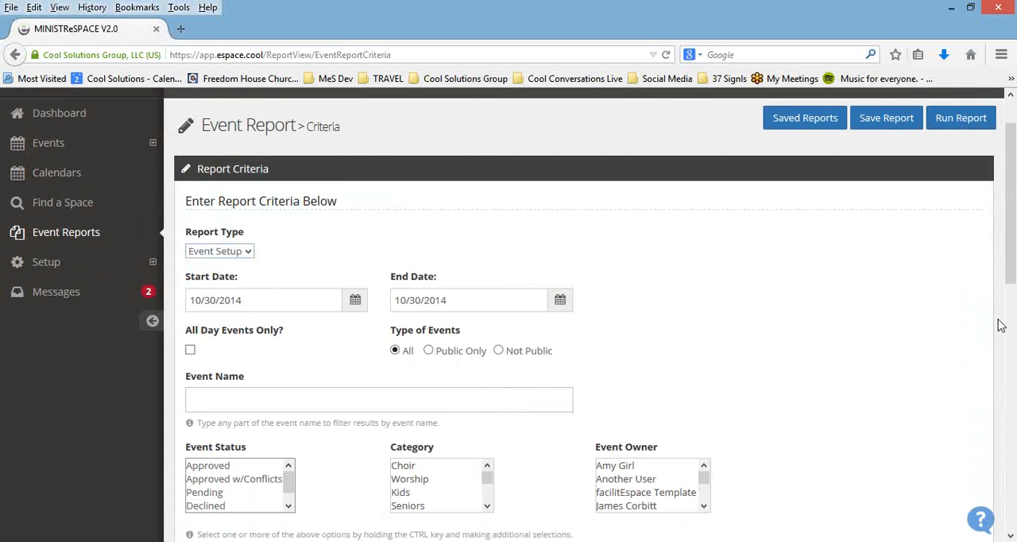
Step: Try several Event Status selections in the report criteria, including Approved together with Pending, and leave only Approved selected
drag(1011, 275, 1007, 316)
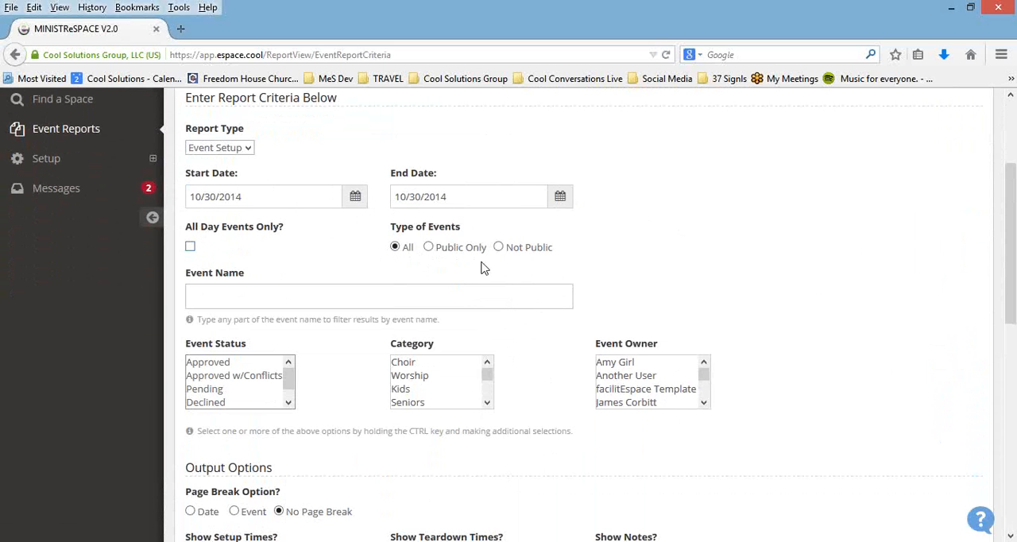
click(212, 297)
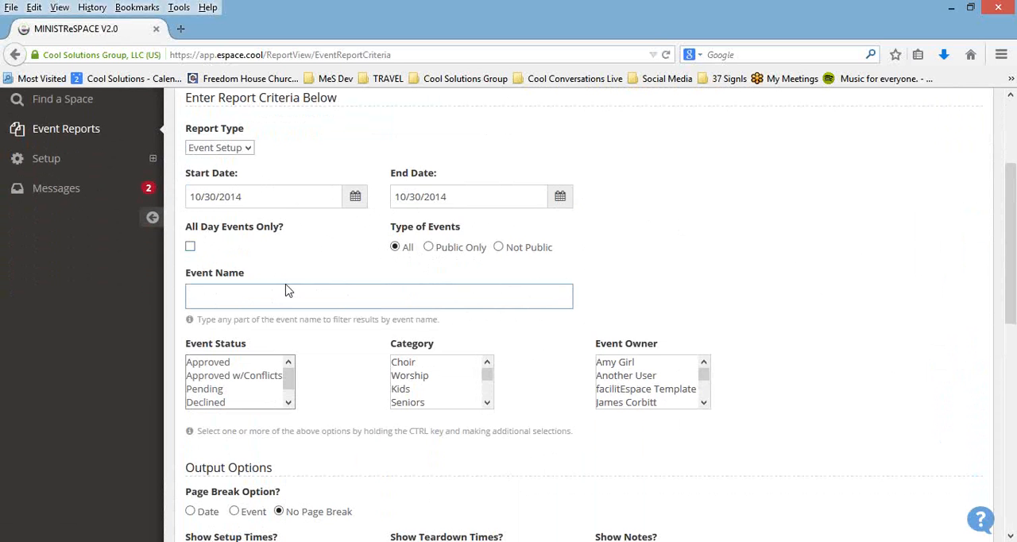
click(482, 318)
scroll(734, 306, down, 1)
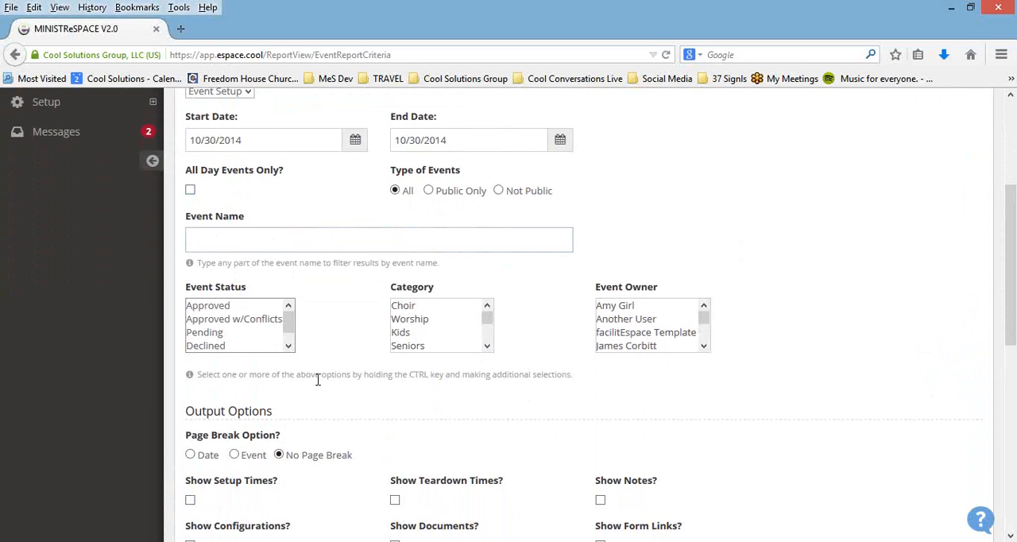
click(228, 309)
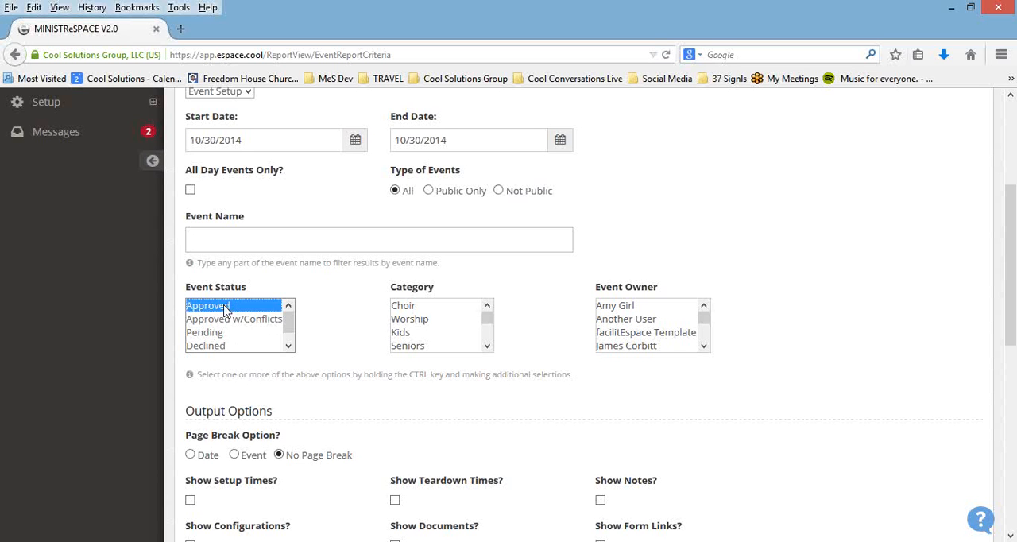
shift+click(230, 332)
click(237, 320)
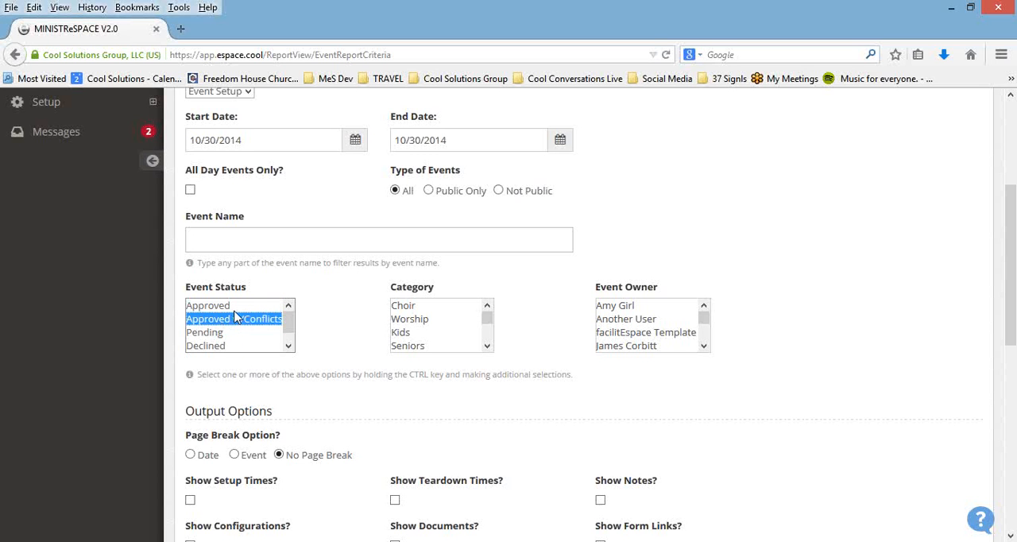
click(237, 308)
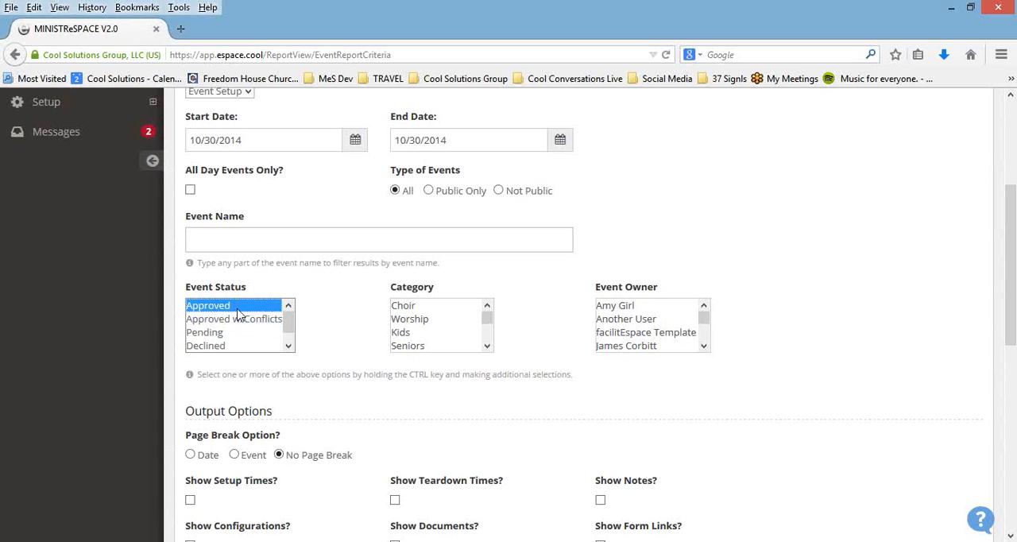
ctrl+click(233, 335)
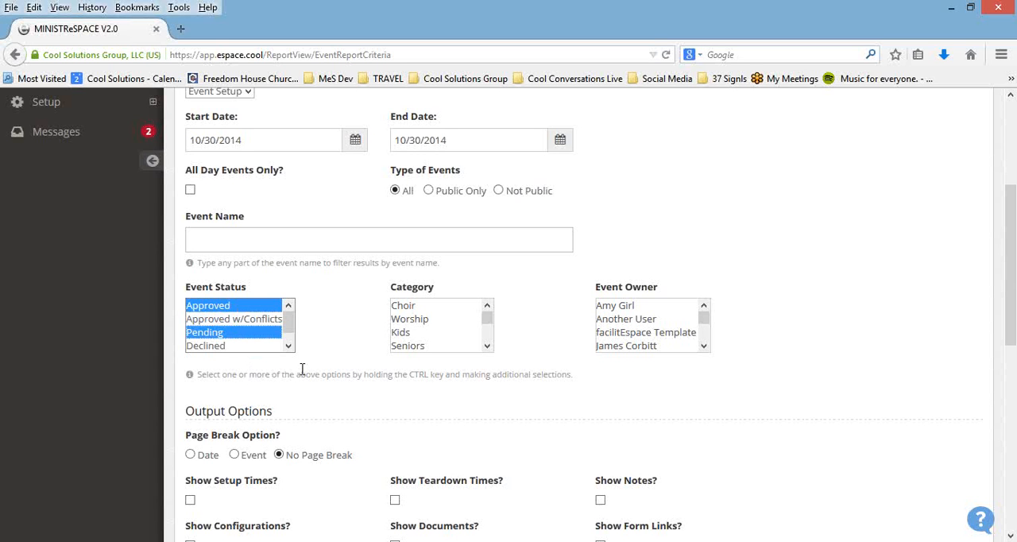
ctrl+click(267, 334)
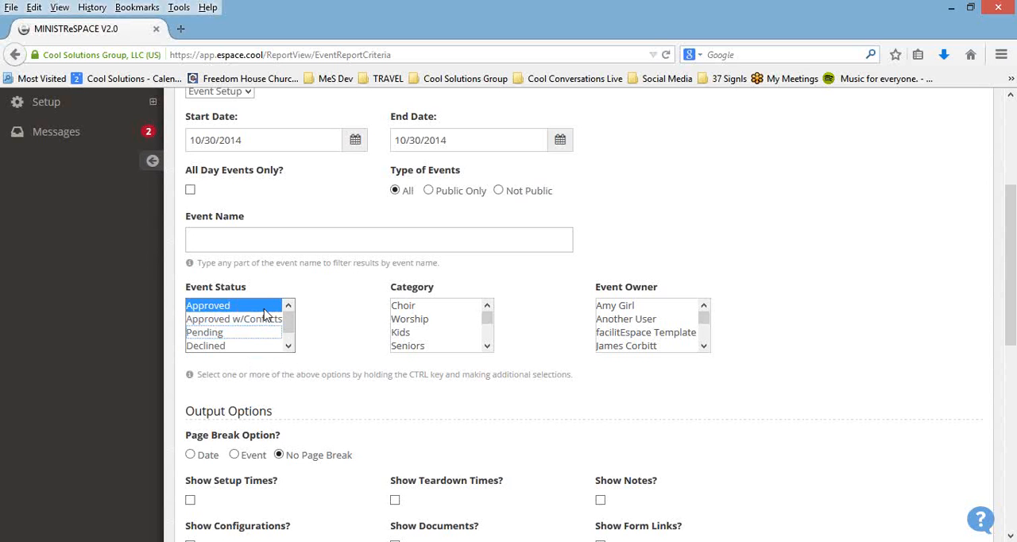
Step: Clear the Event Status selection and show setup times, teardown times, notes, form links, documents, configurations and spaces in the report output
ctrl+click(265, 309)
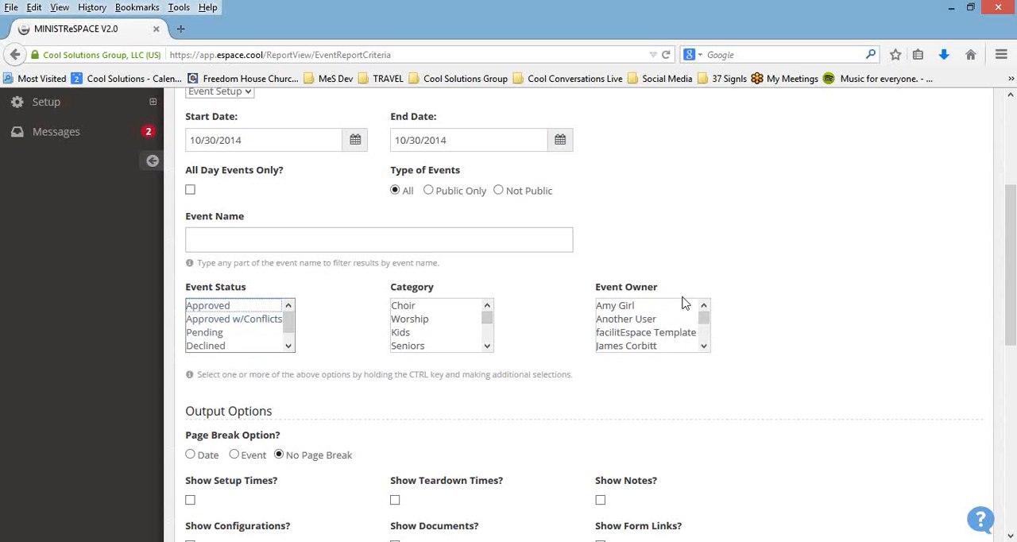
scroll(683, 343, down, 3)
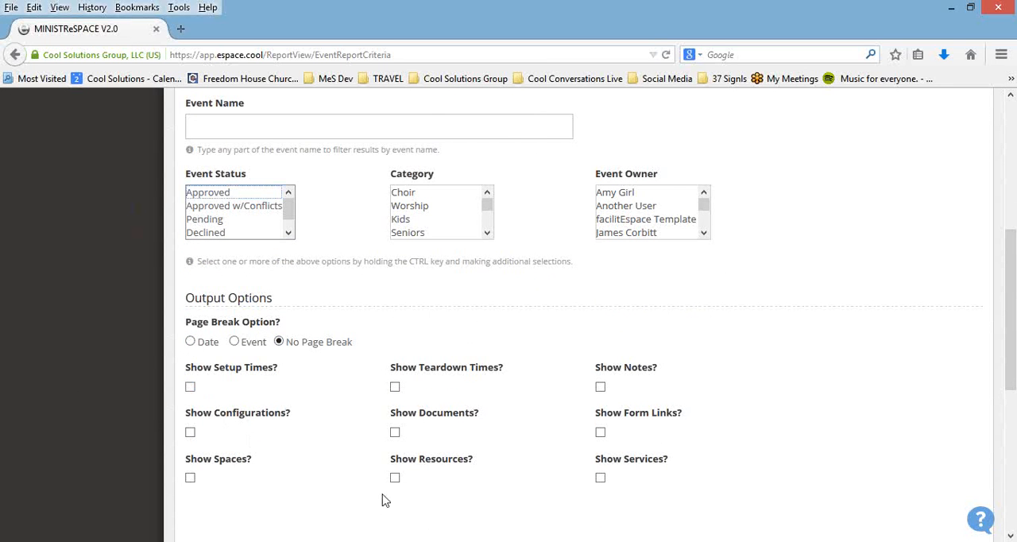
click(190, 388)
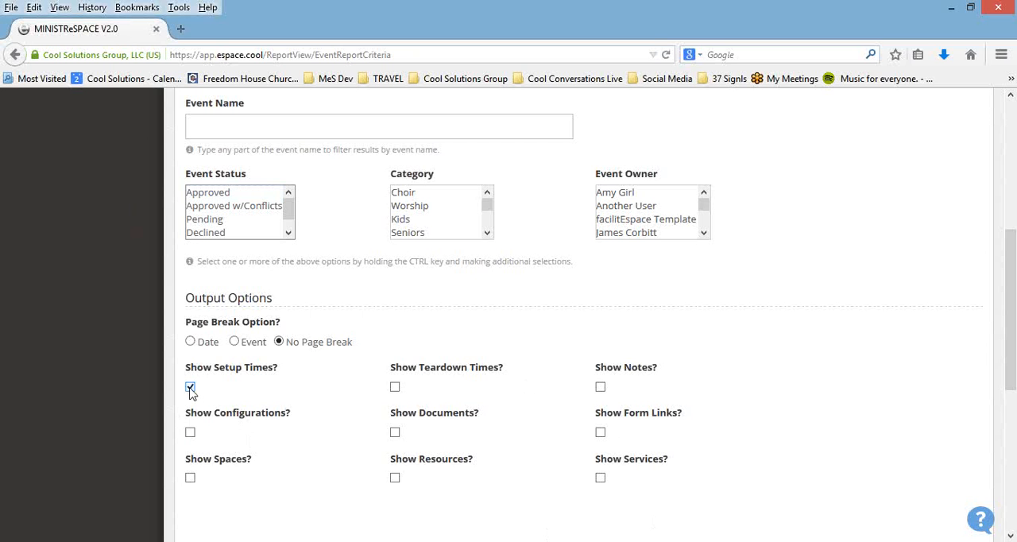
click(397, 390)
click(601, 388)
click(599, 434)
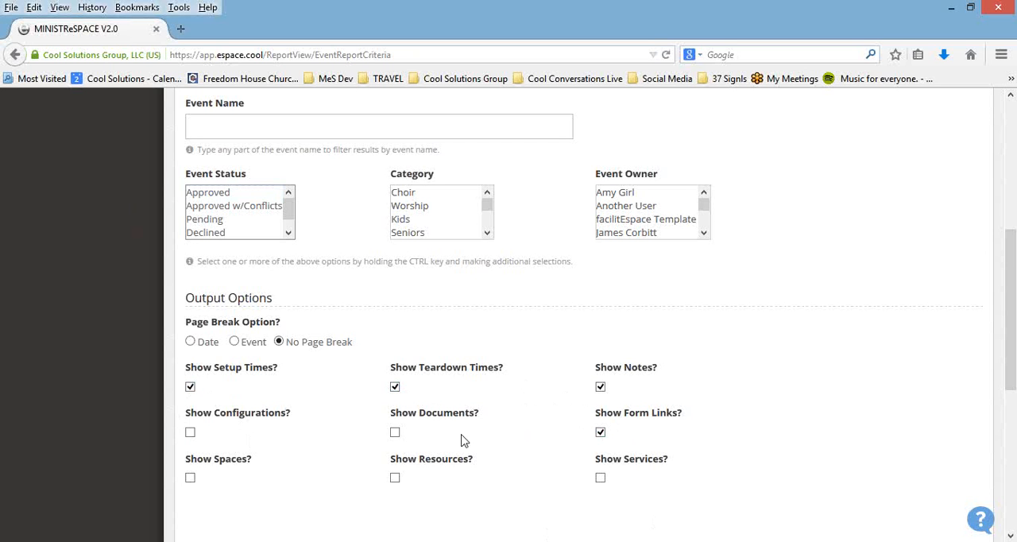
click(396, 434)
click(189, 434)
scroll(463, 357, down, 2)
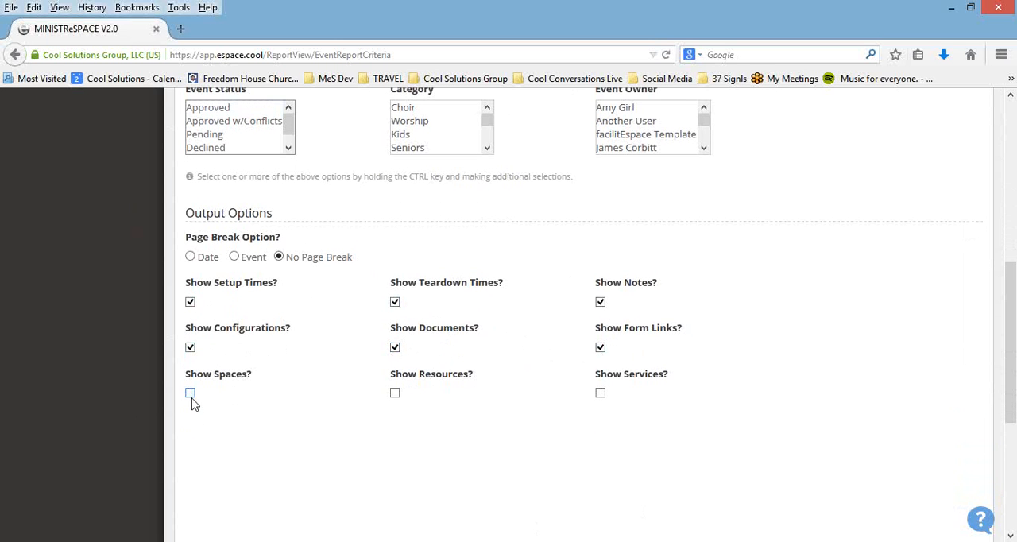
click(191, 394)
scroll(290, 379, down, 1)
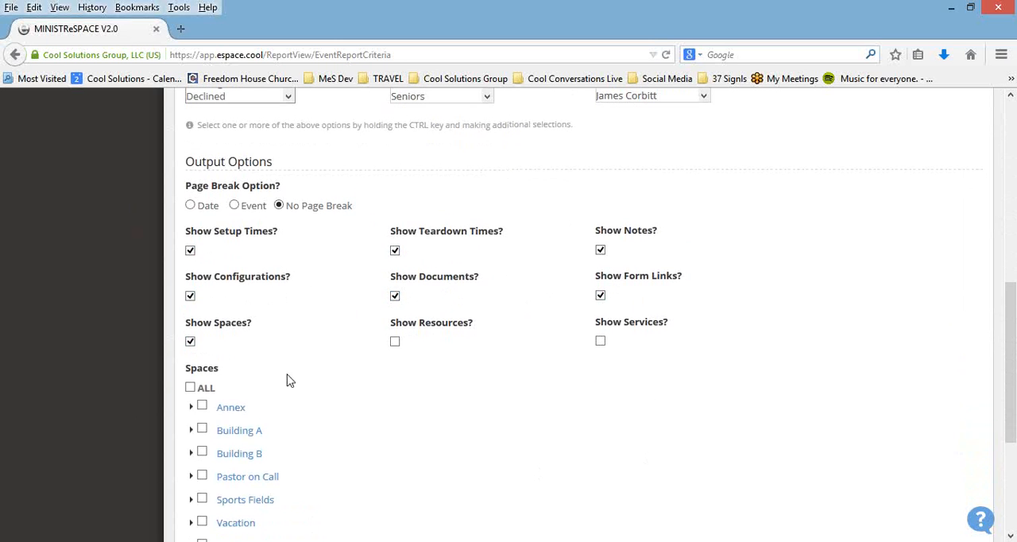
Step: Try selecting the Annex space together with Annex 1 and Annex 2, and clear Annex 1 and Annex 2 again
click(201, 401)
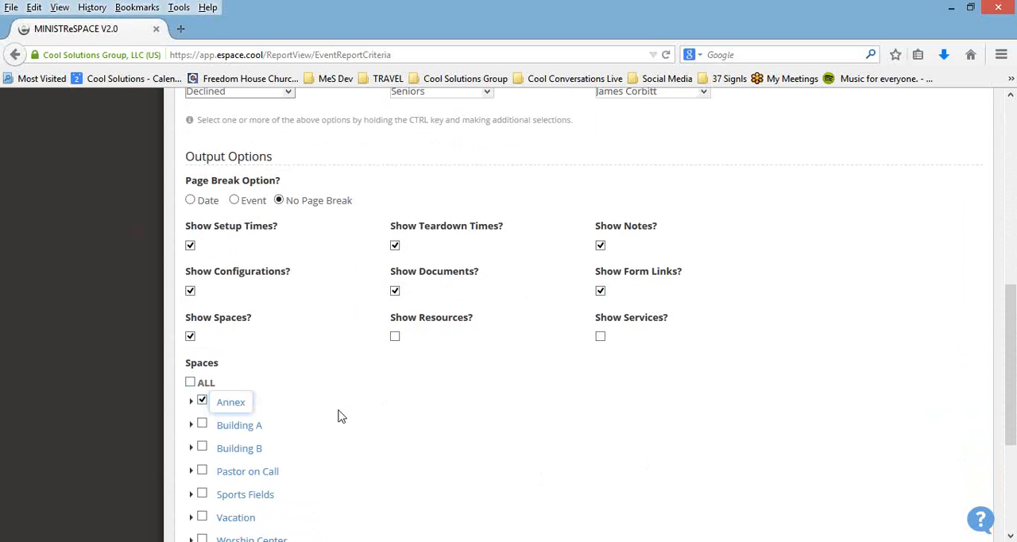
click(191, 402)
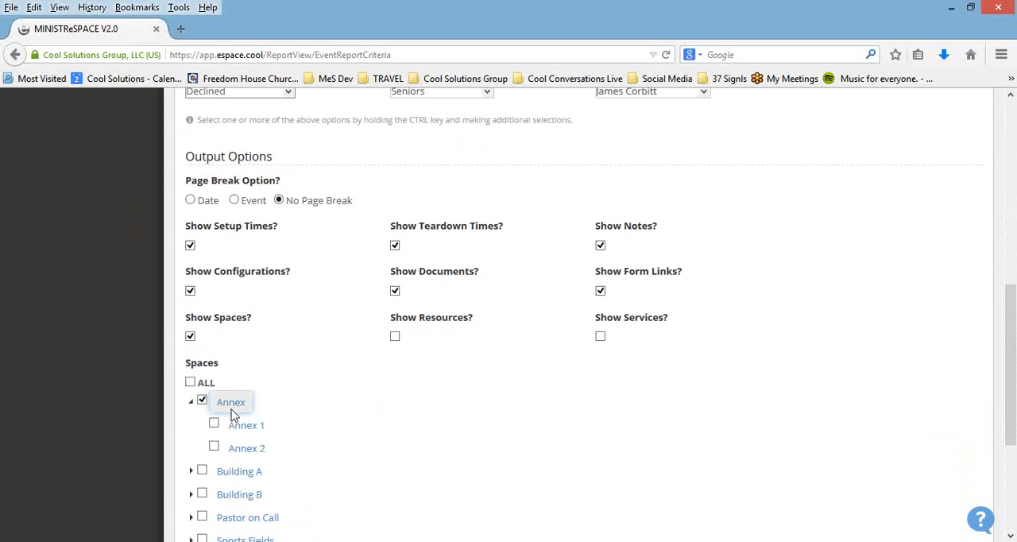
click(214, 423)
click(213, 447)
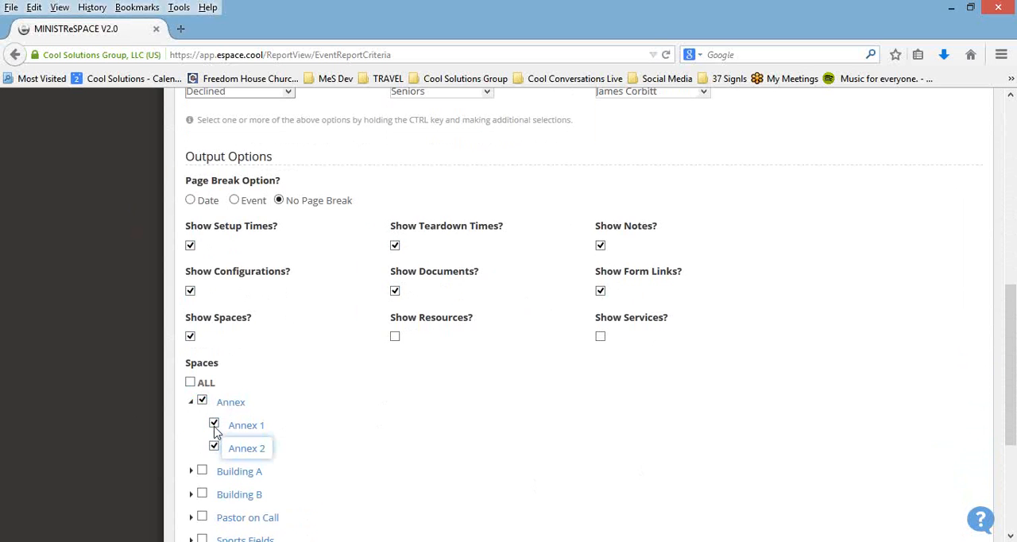
click(213, 423)
click(214, 447)
Step: Include all spaces in the report, and show resources and services with all of their items included
click(190, 383)
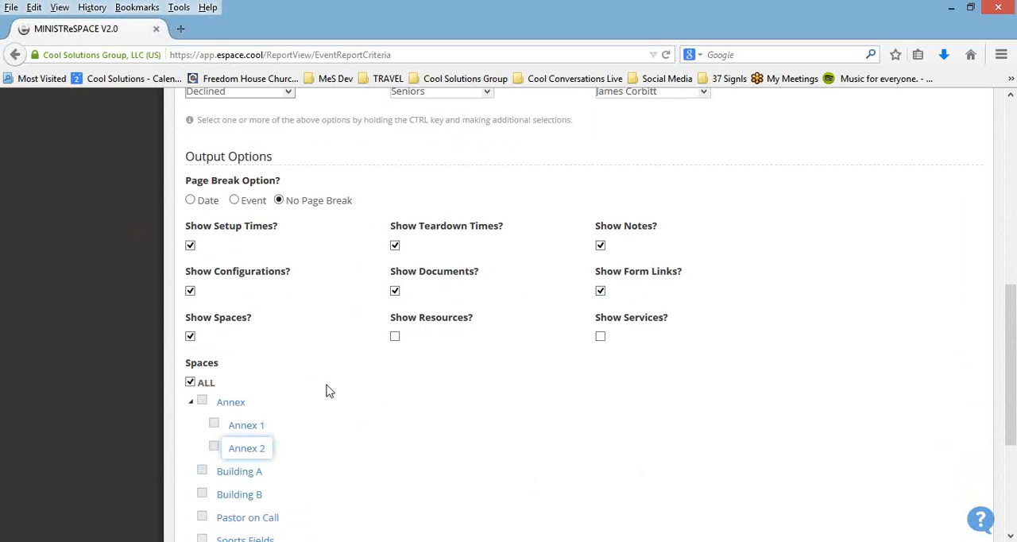
click(395, 336)
click(395, 382)
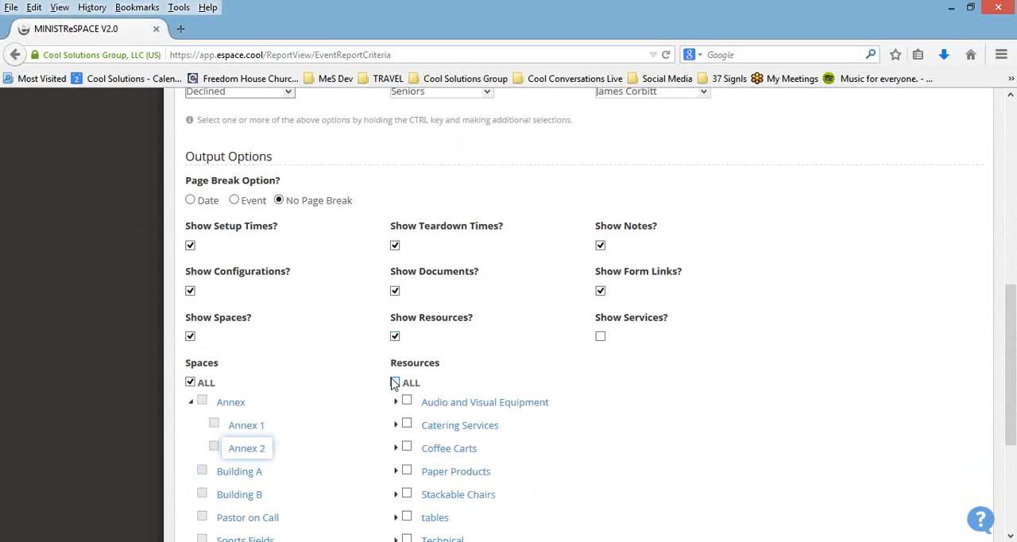
click(599, 336)
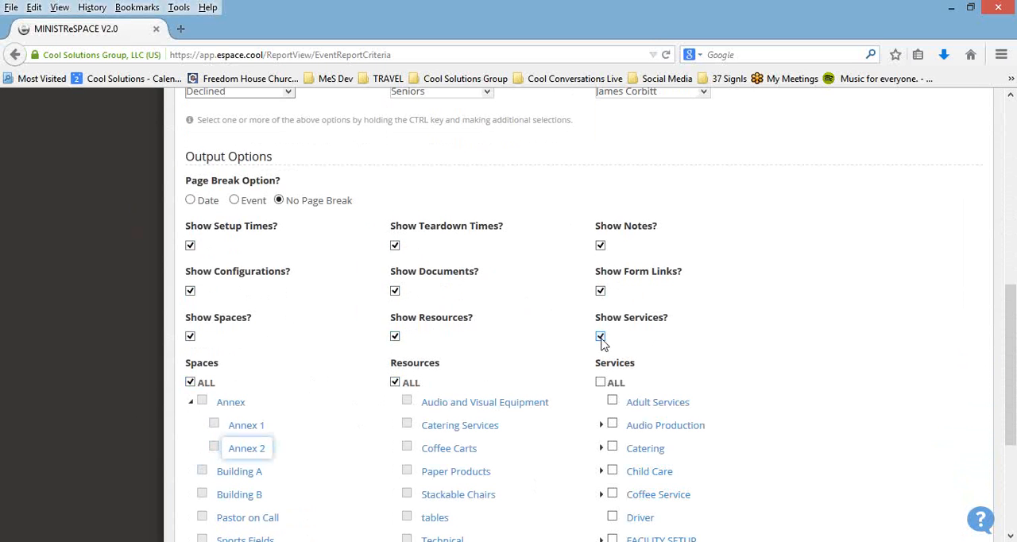
click(600, 382)
Step: Run the Event Setup report without a status filter and return to the report criteria
scroll(707, 373, down, 3)
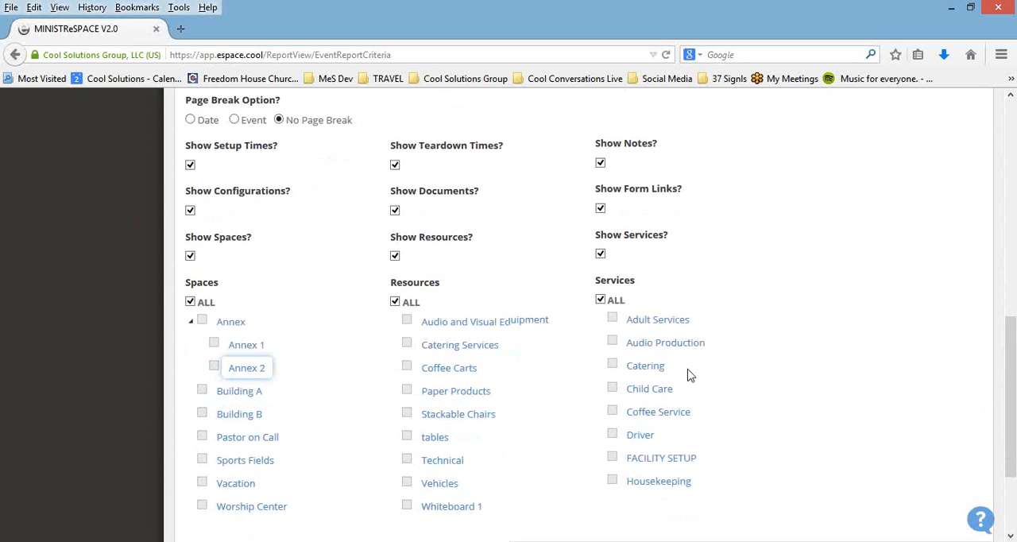
scroll(688, 374, down, 3)
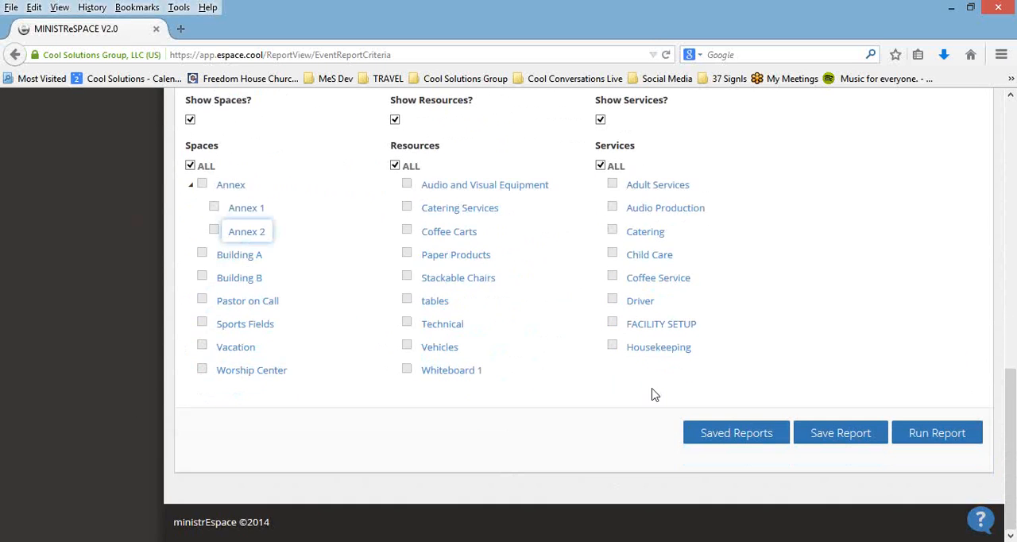
click(924, 437)
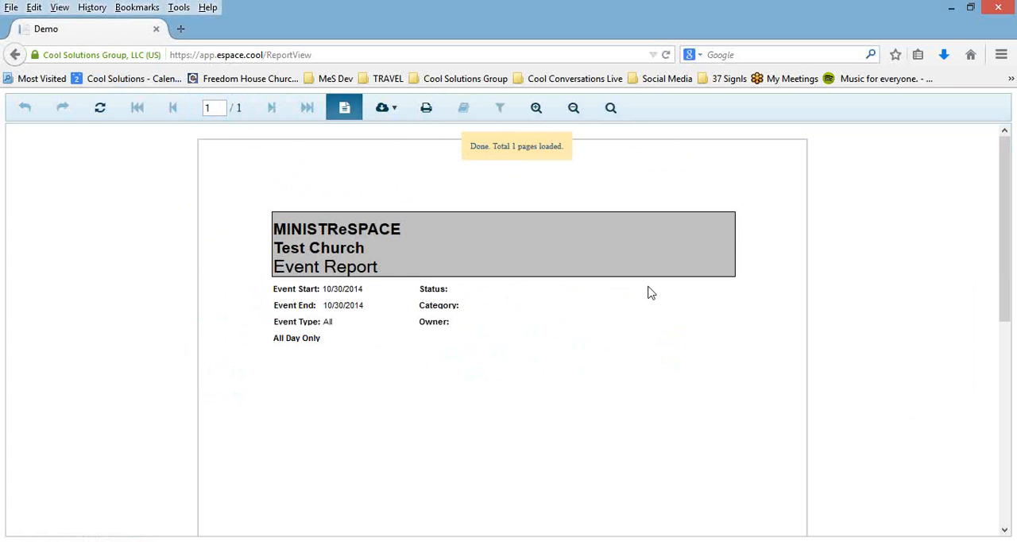
click(15, 55)
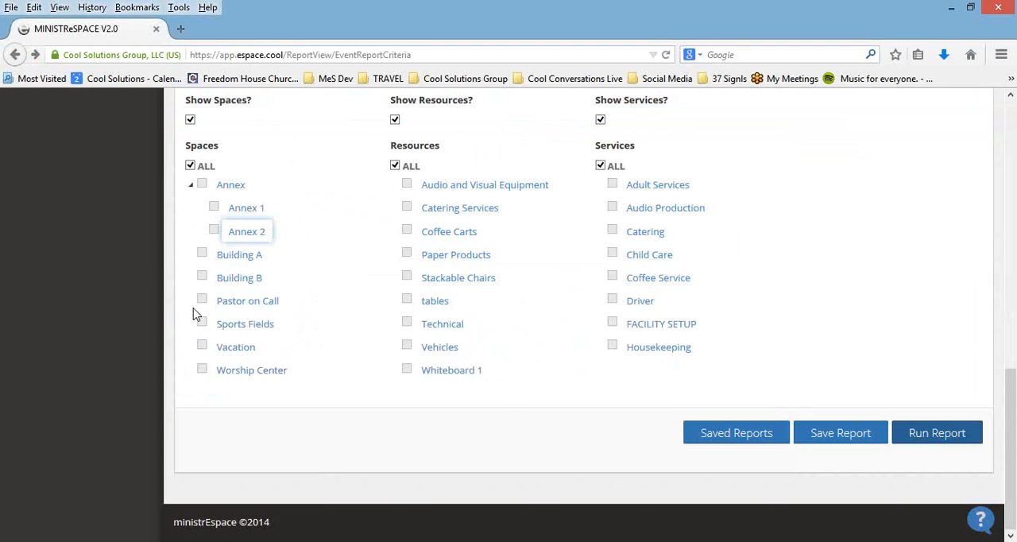
Step: Set the Event Status to Approved and run the Event Setup report for 10/30/2014
scroll(499, 284, up, 5)
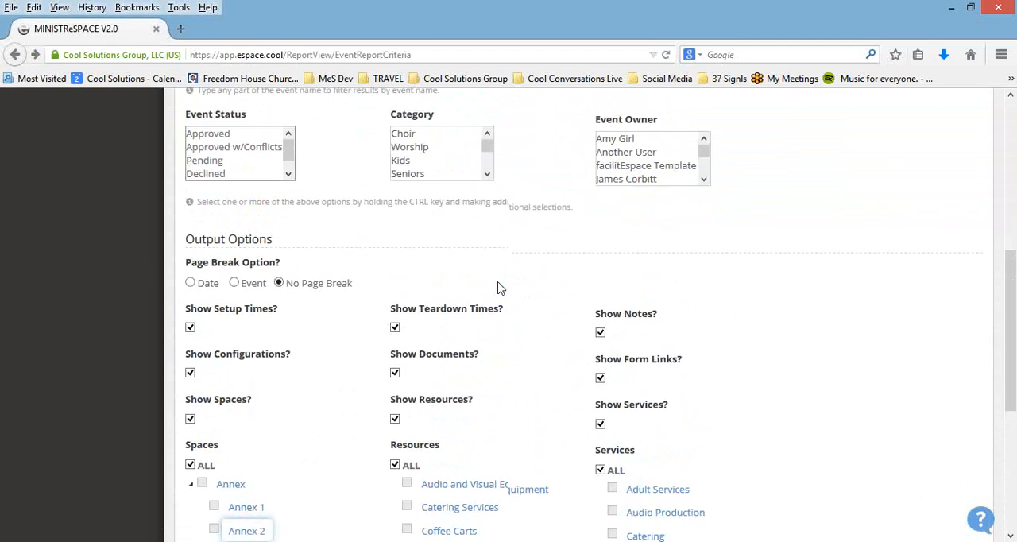
scroll(498, 288, up, 5)
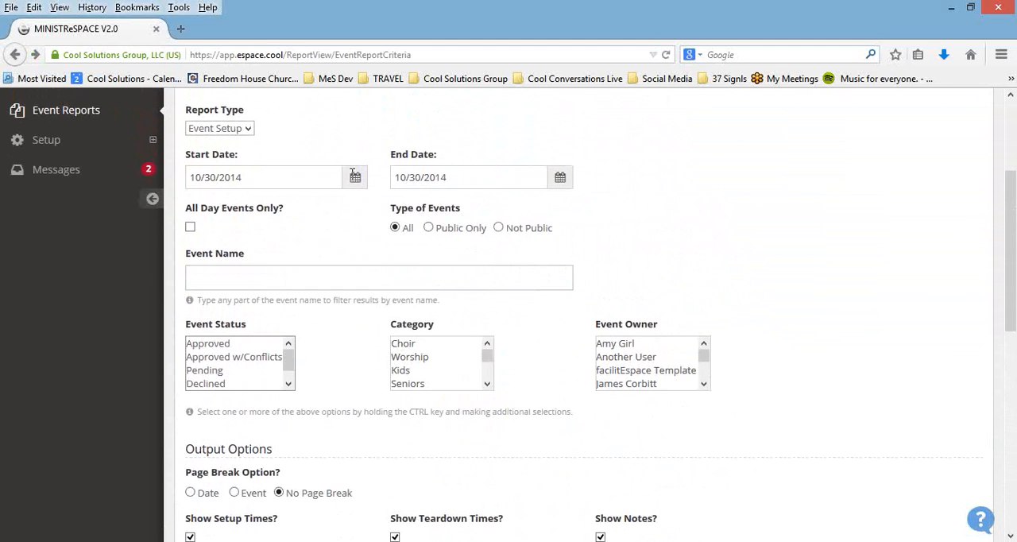
click(355, 177)
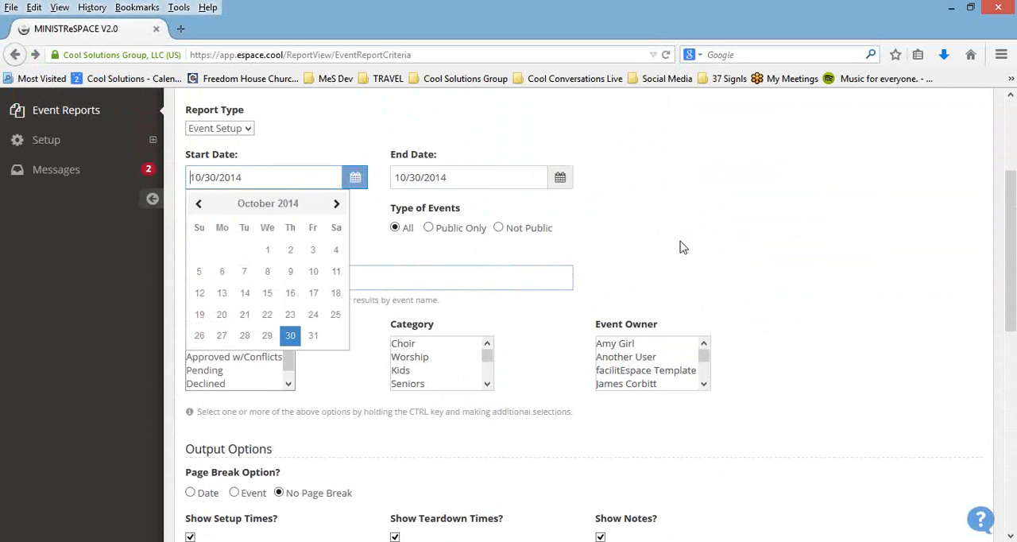
click(683, 247)
click(245, 348)
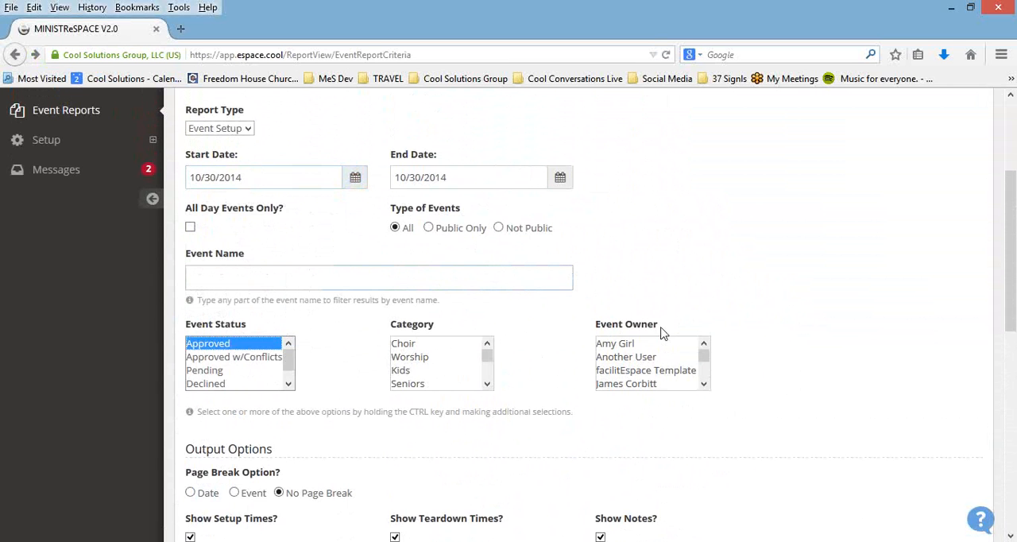
scroll(627, 341, down, 5)
scroll(624, 347, down, 3)
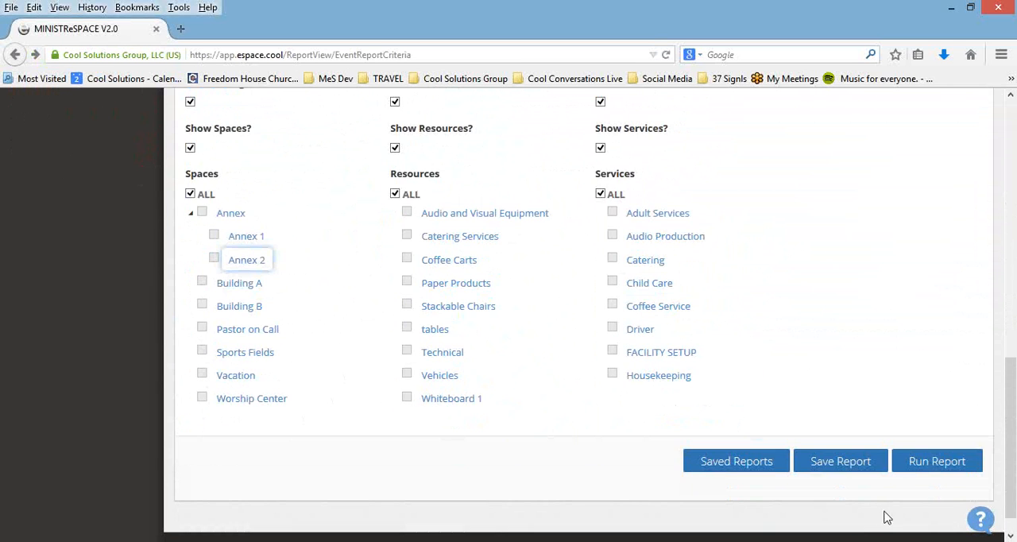
click(920, 467)
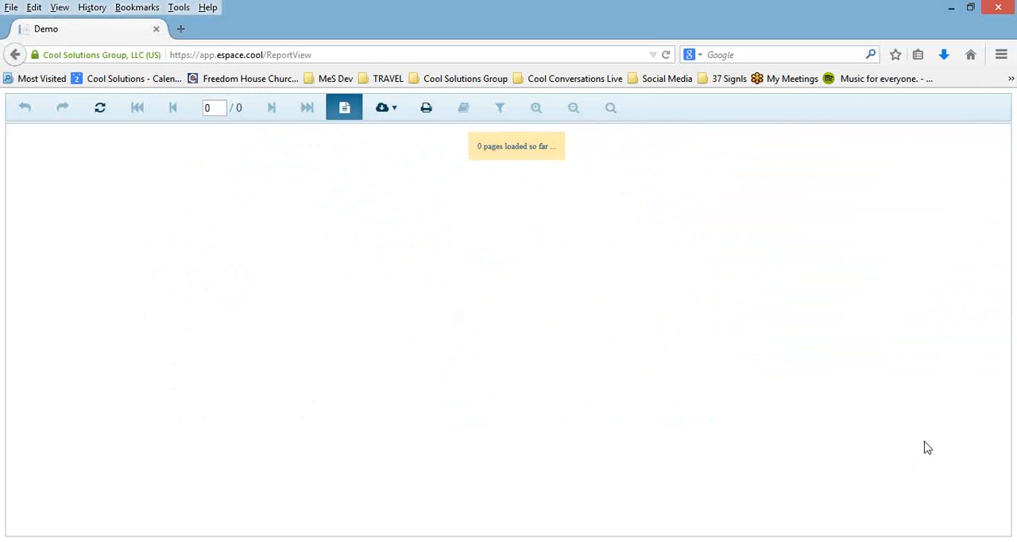
Step: Look through the generated Event Report page and return to the report criteria
scroll(867, 342, down, 5)
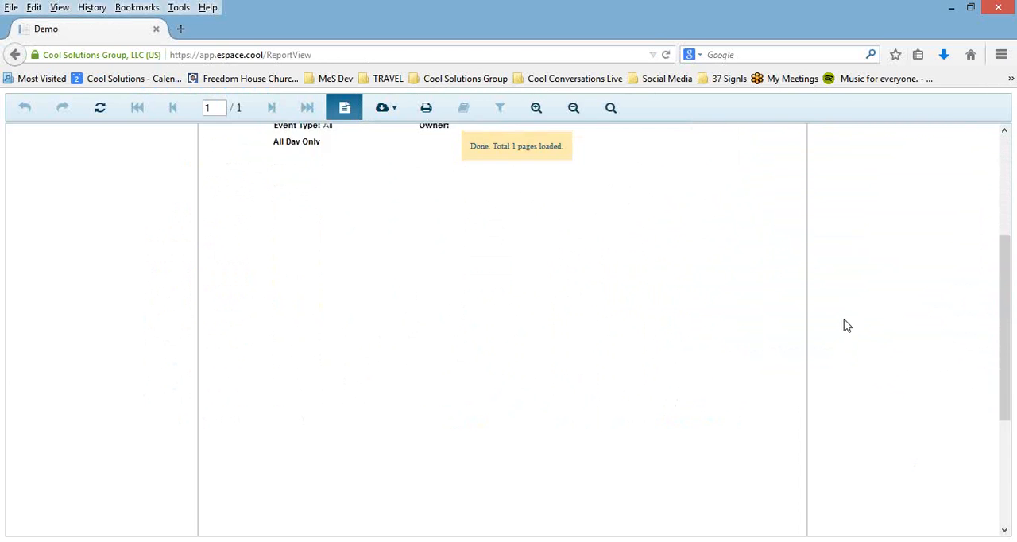
scroll(873, 279, down, 2)
scroll(860, 279, up, 5)
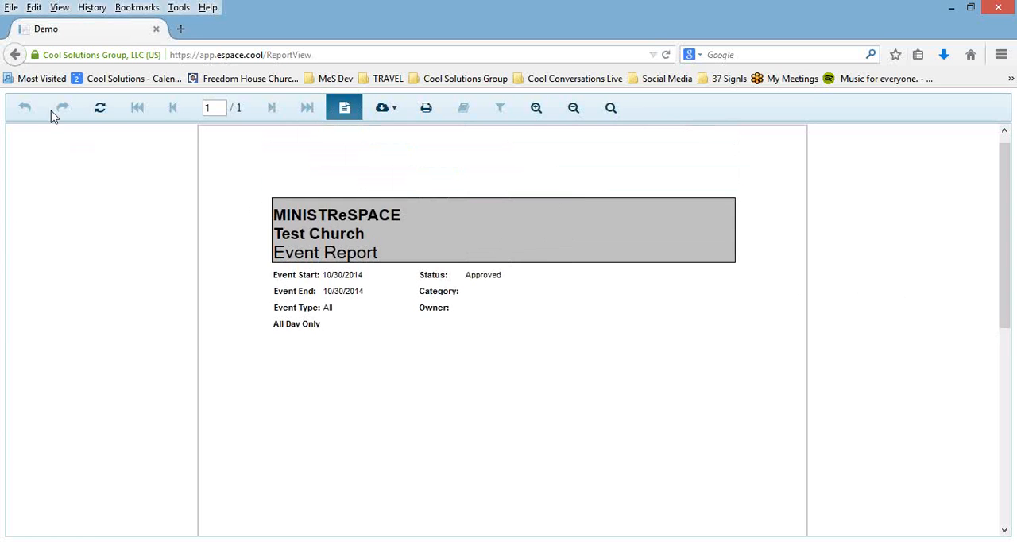
click(16, 54)
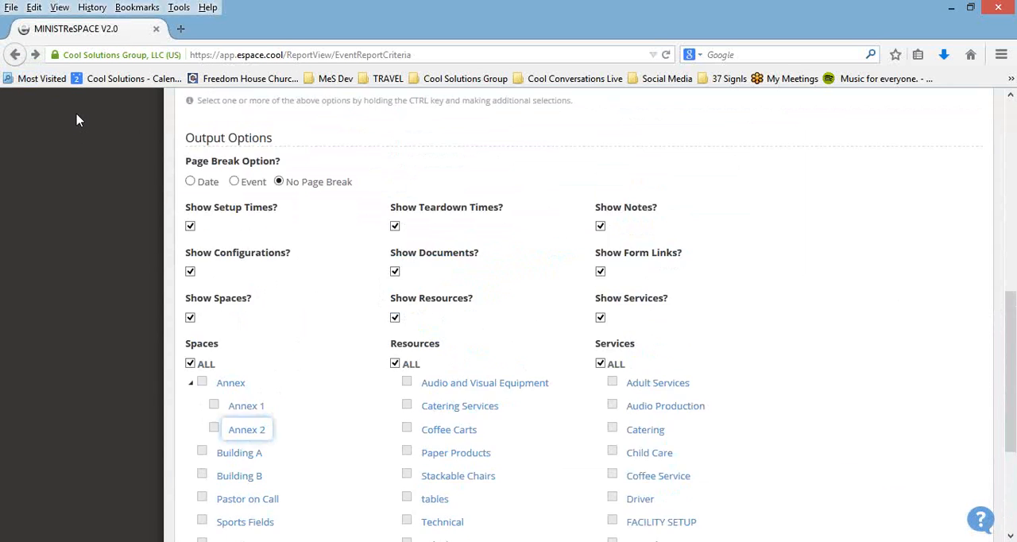
Step: Change the report type to Event List and look over the criteria and output options it offers
scroll(77, 120, up, 5)
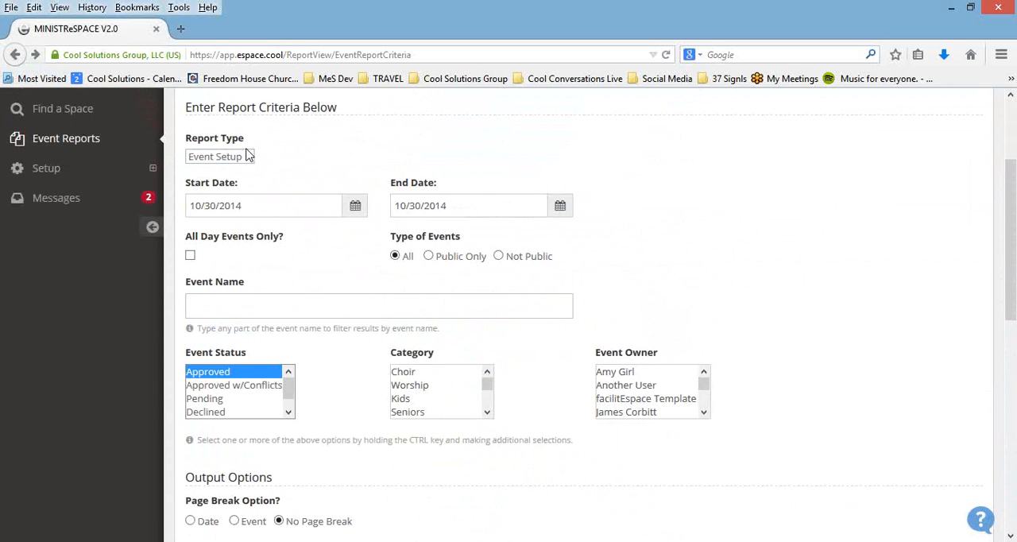
click(248, 156)
click(243, 170)
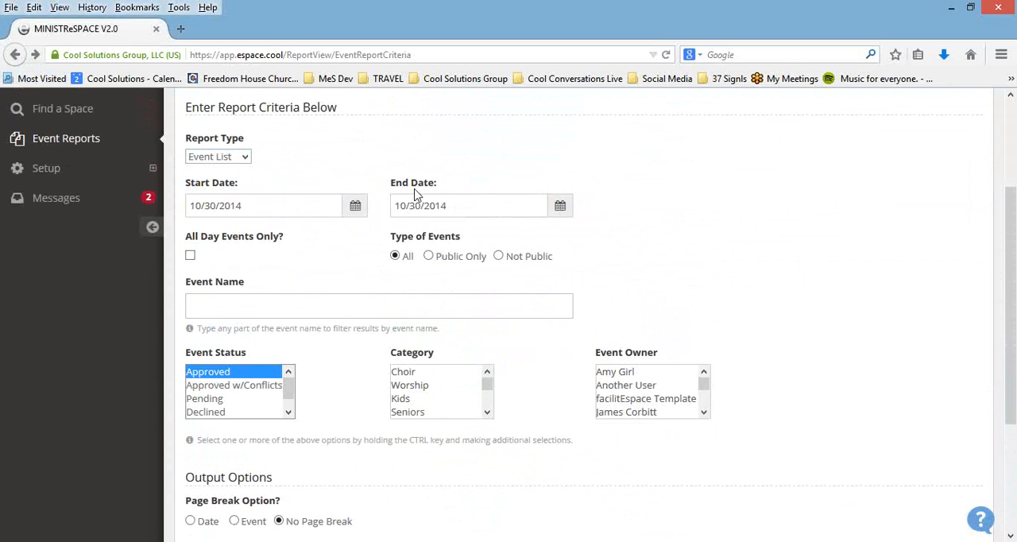
scroll(619, 231, down, 2)
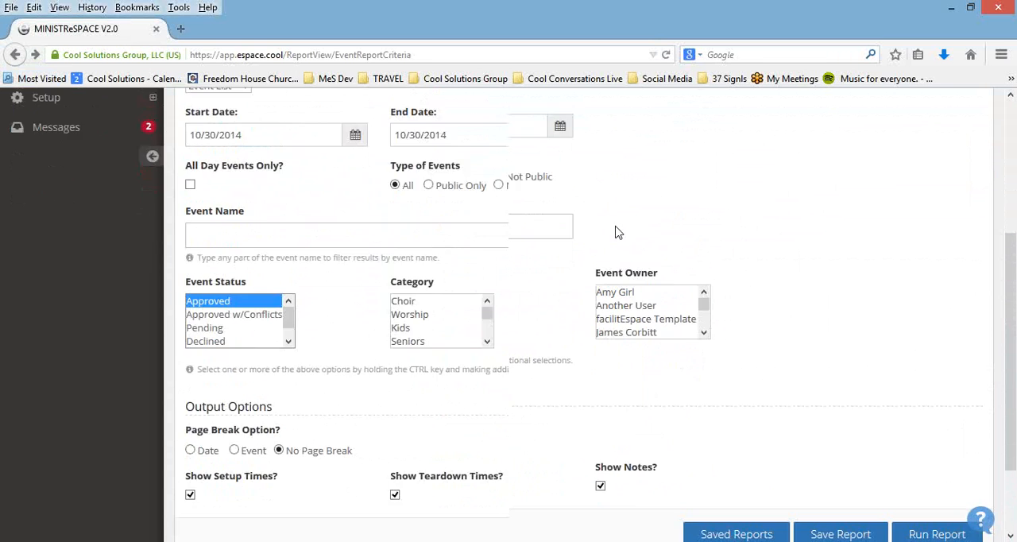
scroll(618, 231, up, 1)
scroll(540, 195, up, 3)
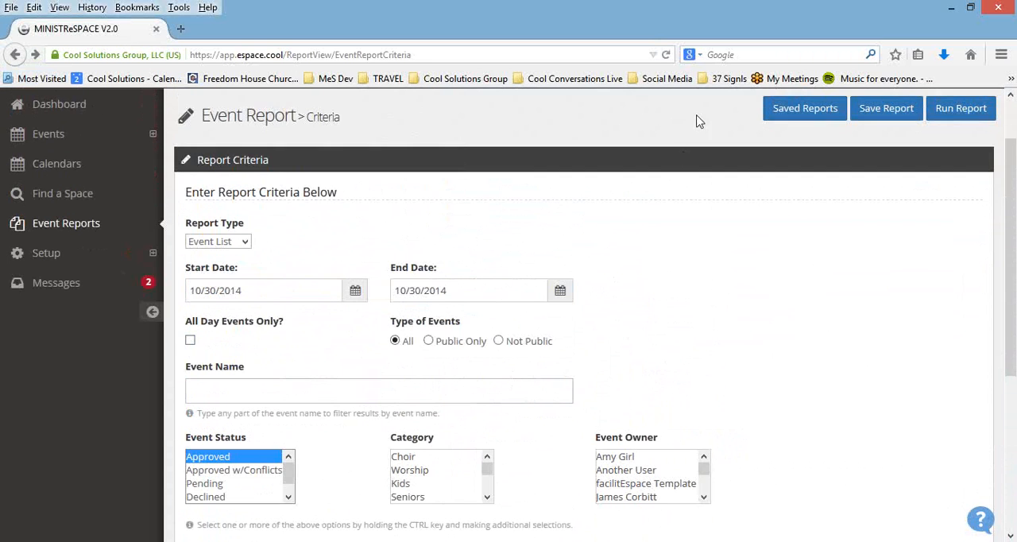
click(666, 54)
Step: Add Approved w/Conflicts, Pending, Declined and Pending PreApproval to the Approved selection in Event Status
scroll(454, 254, down, 3)
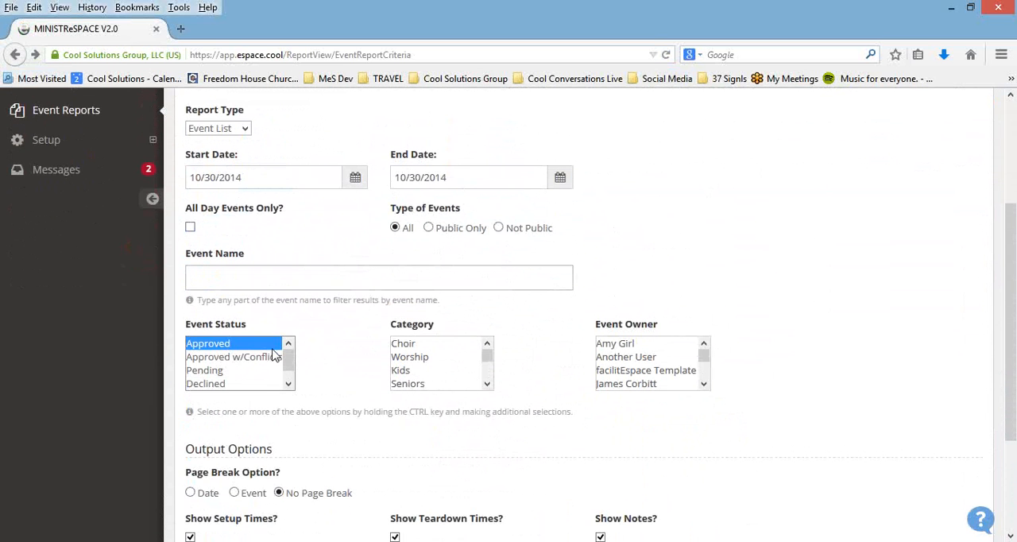
ctrl+click(267, 363)
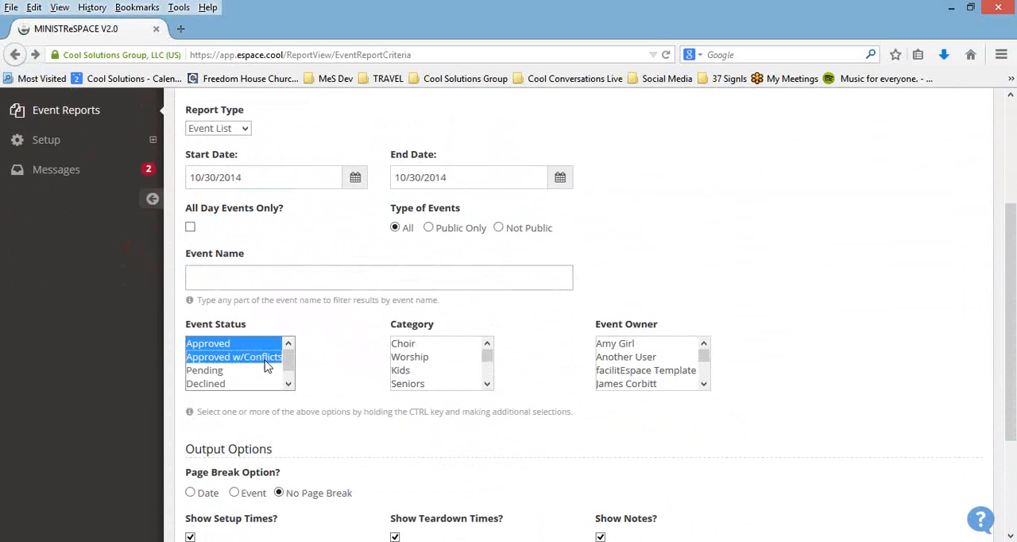
ctrl+click(257, 372)
ctrl+click(249, 383)
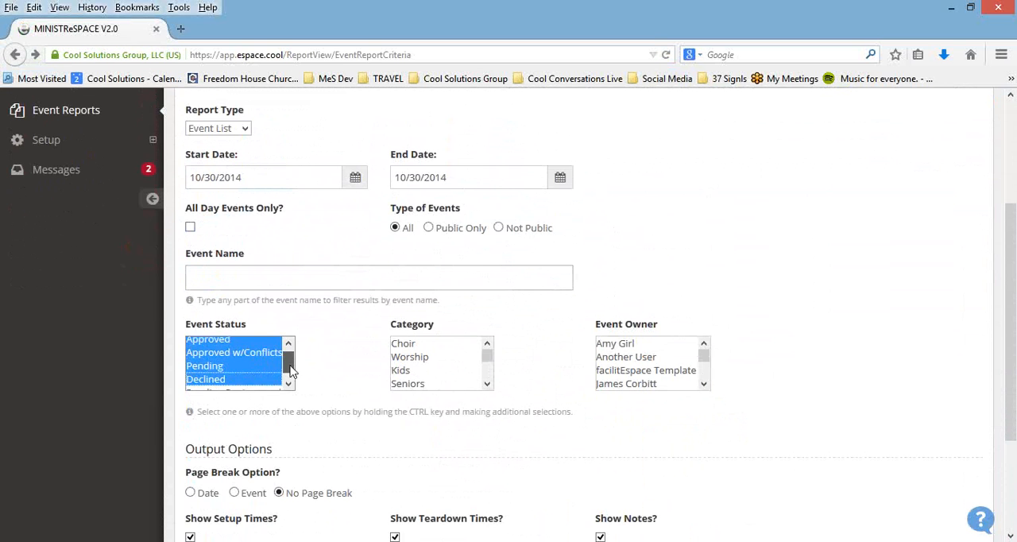
click(289, 384)
ctrl+click(276, 384)
Step: Look through the Category options, run the Event List report and examine the events it lists
scroll(410, 382, down, 2)
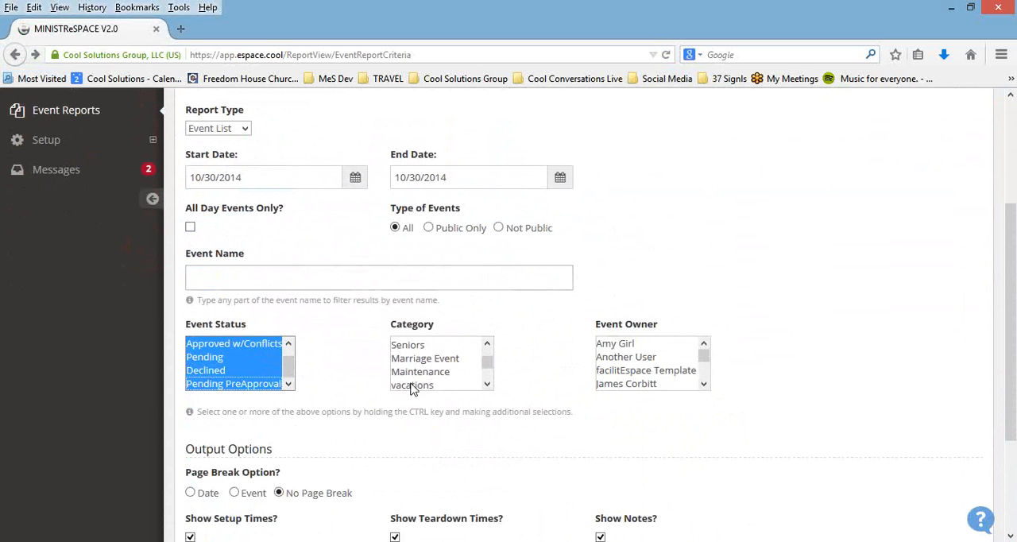
scroll(828, 328, down, 1)
scroll(829, 328, down, 3)
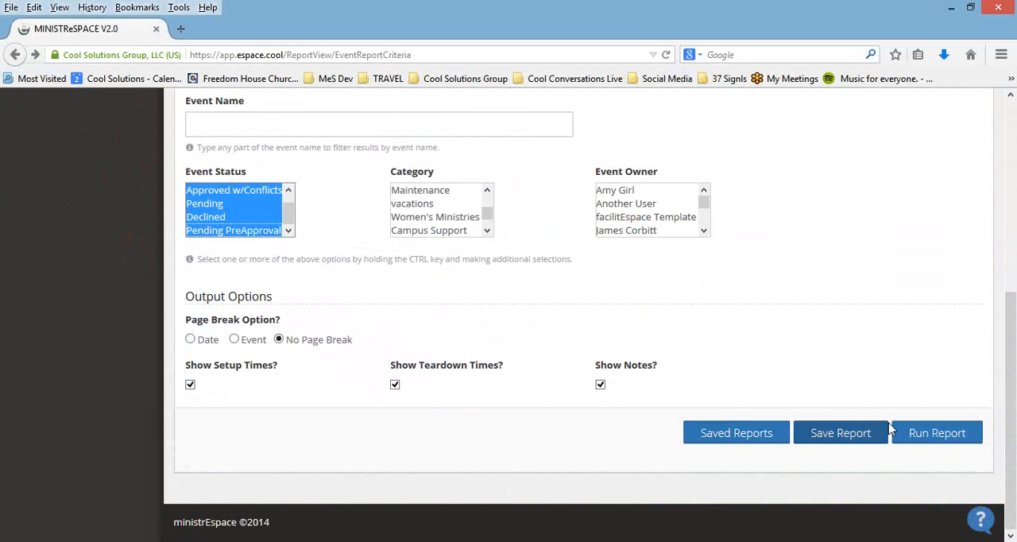
click(930, 433)
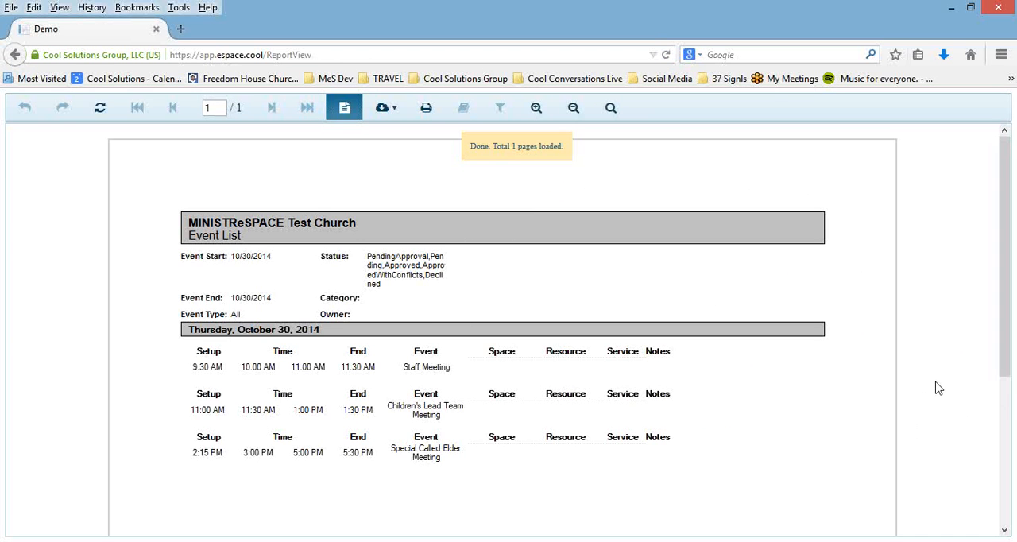
scroll(935, 386, down, 1)
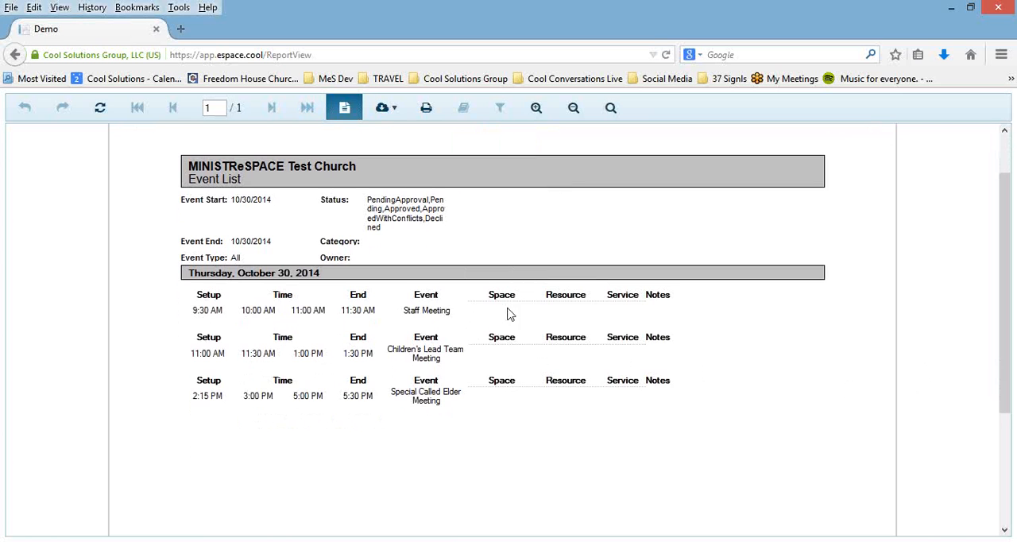
scroll(513, 356, up, 1)
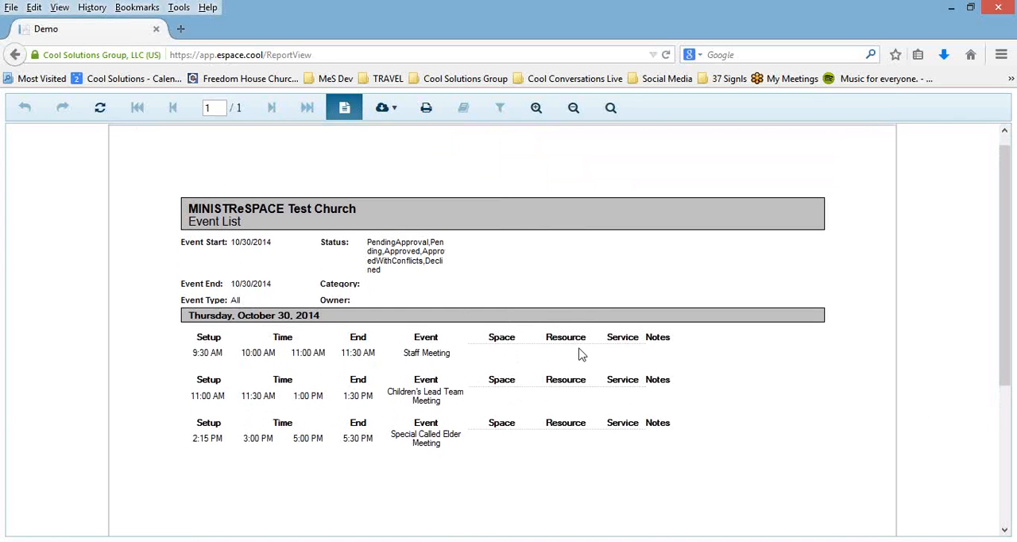
Step: Return to the report criteria and load the last saved report listed under My Reports
click(15, 54)
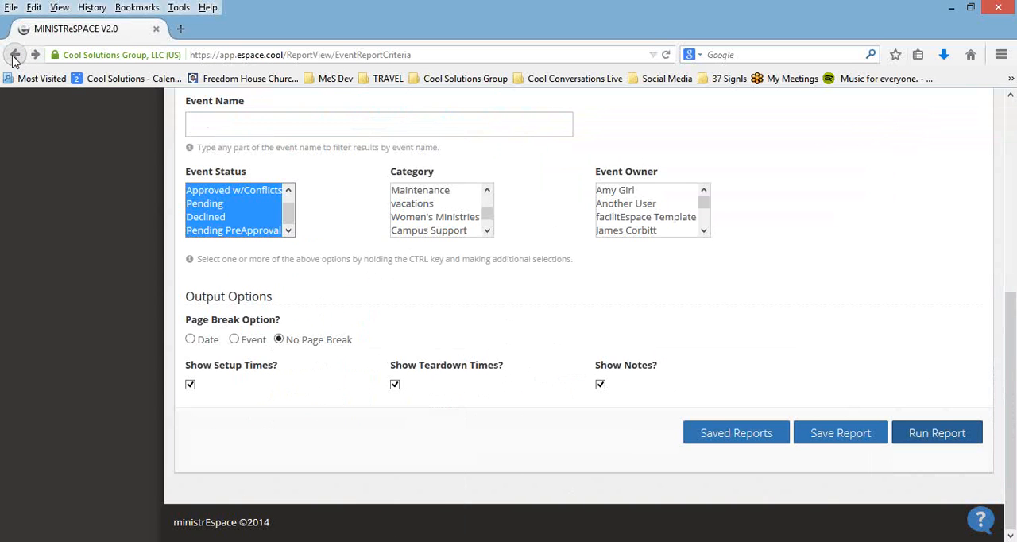
scroll(666, 301, up, 5)
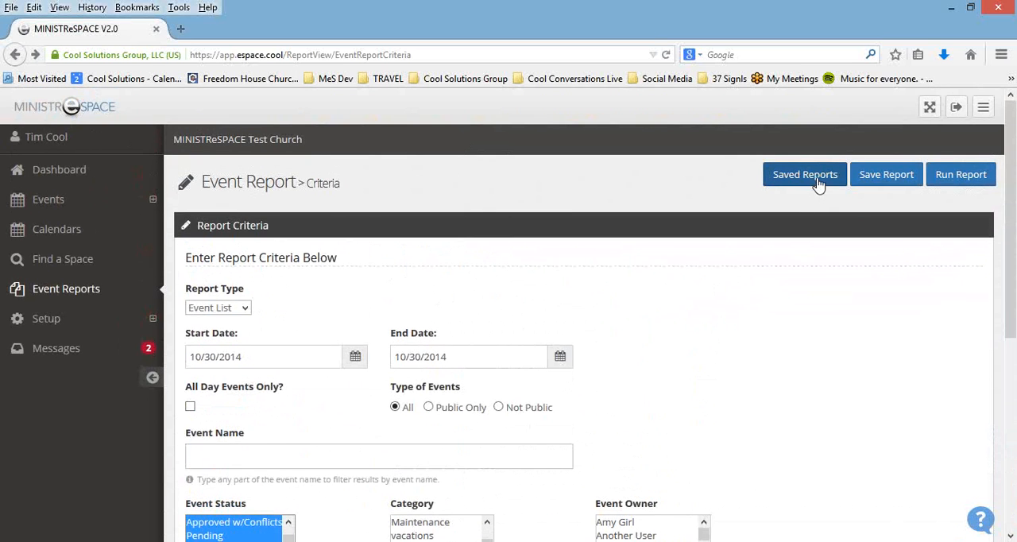
click(819, 184)
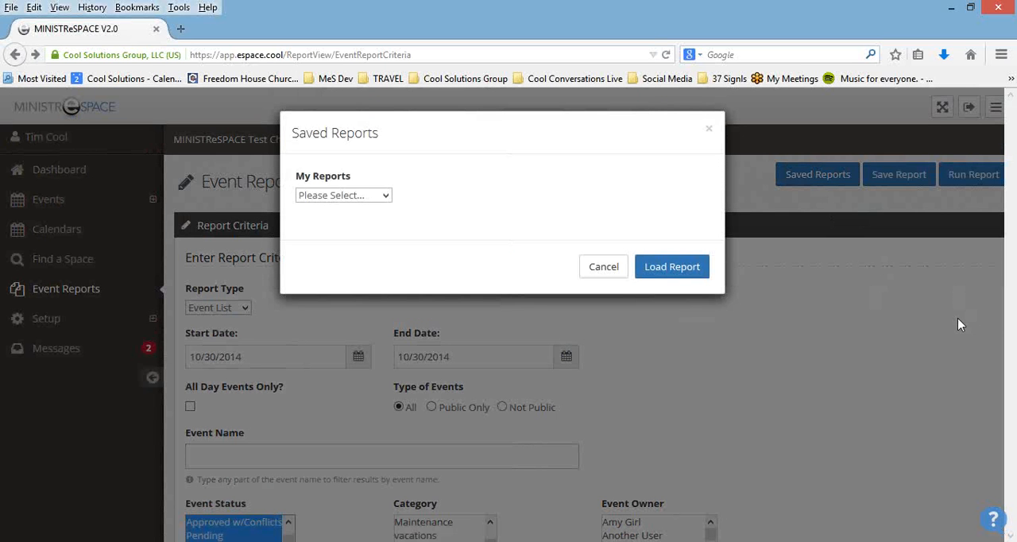
click(386, 196)
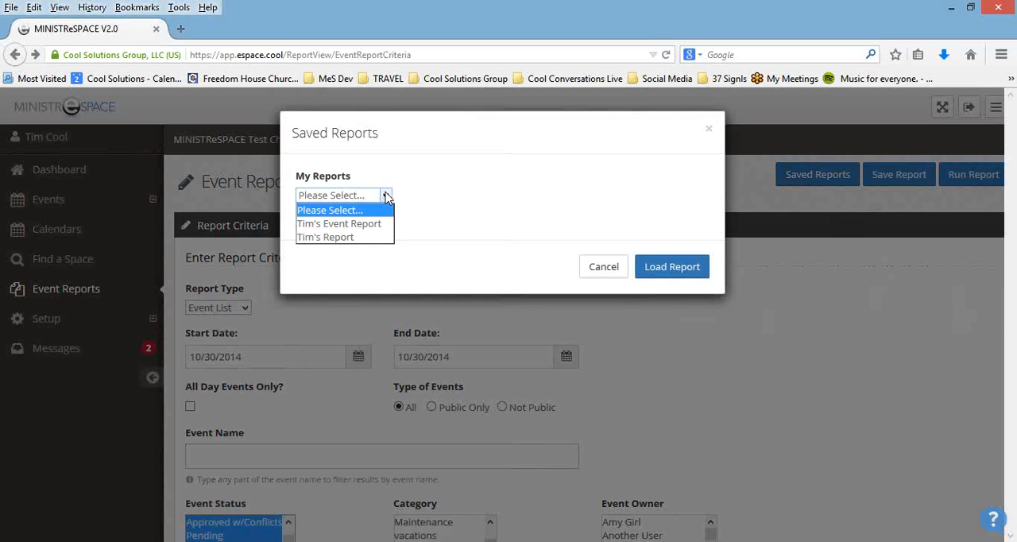
click(362, 238)
click(664, 276)
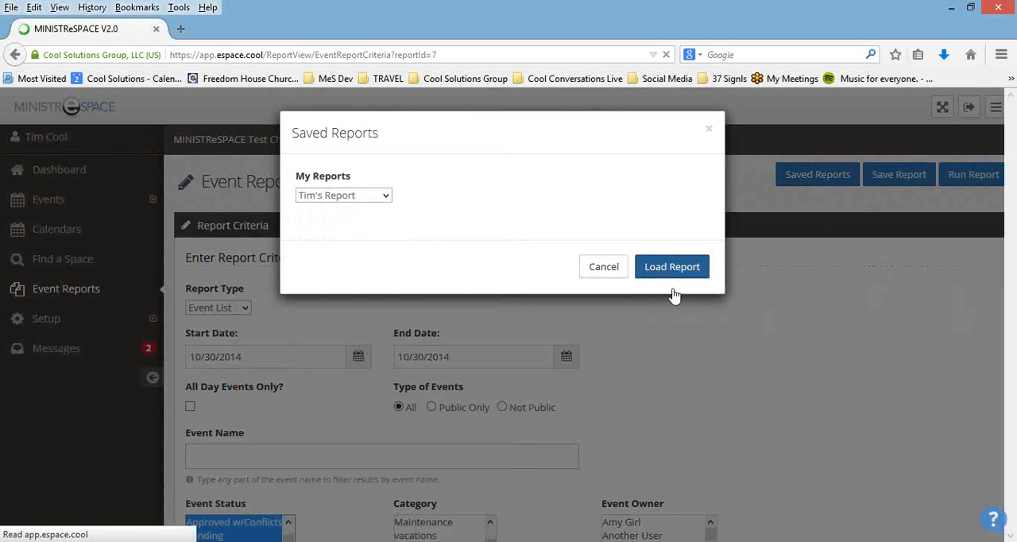
Step: Run the loaded Event List report and look through the events on both of its pages
scroll(811, 343, down, 5)
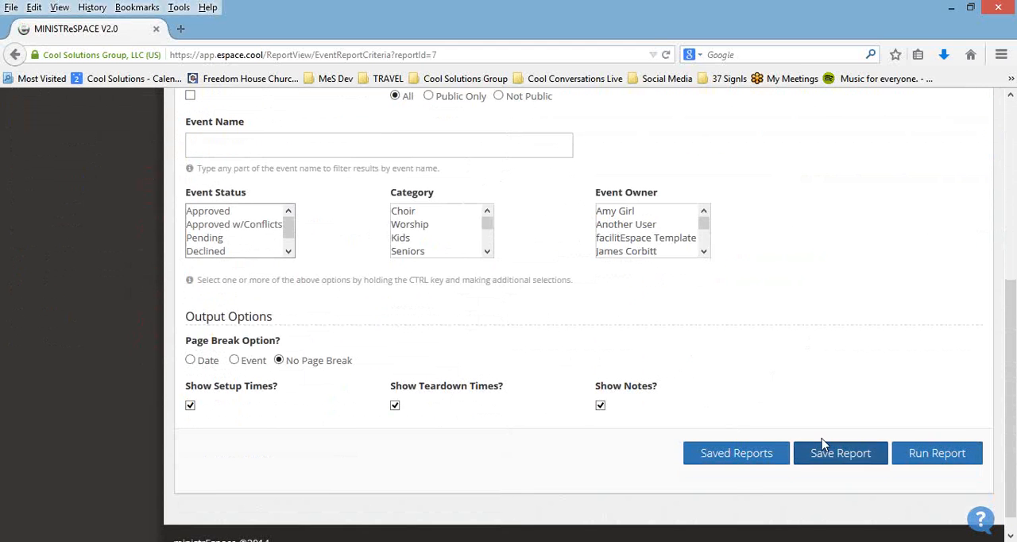
click(916, 452)
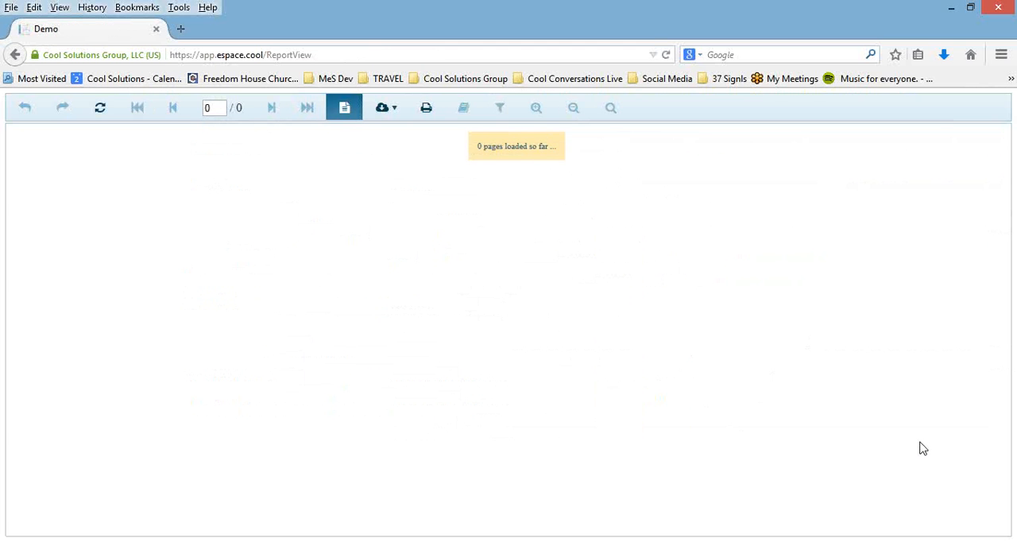
scroll(916, 362, down, 4)
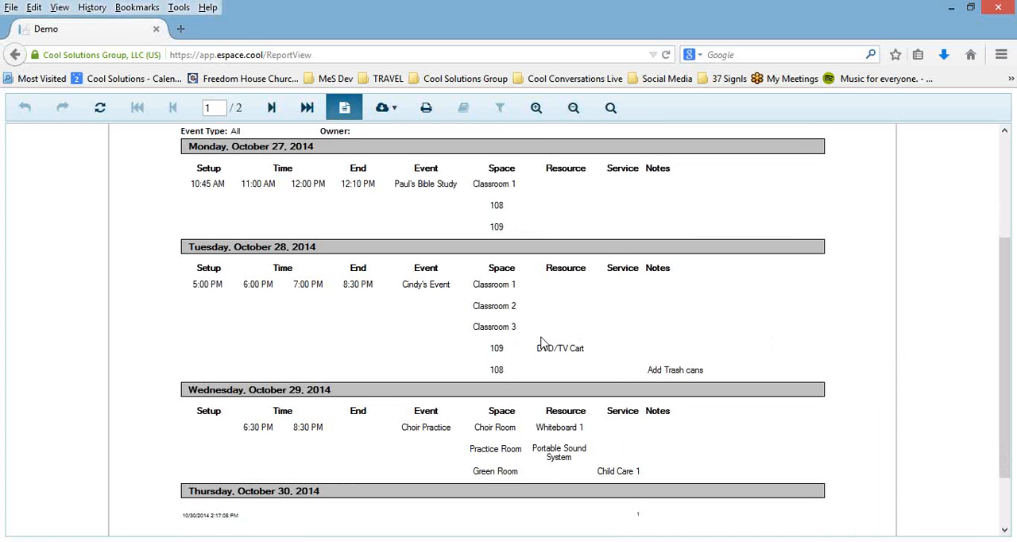
scroll(541, 341, down, 2)
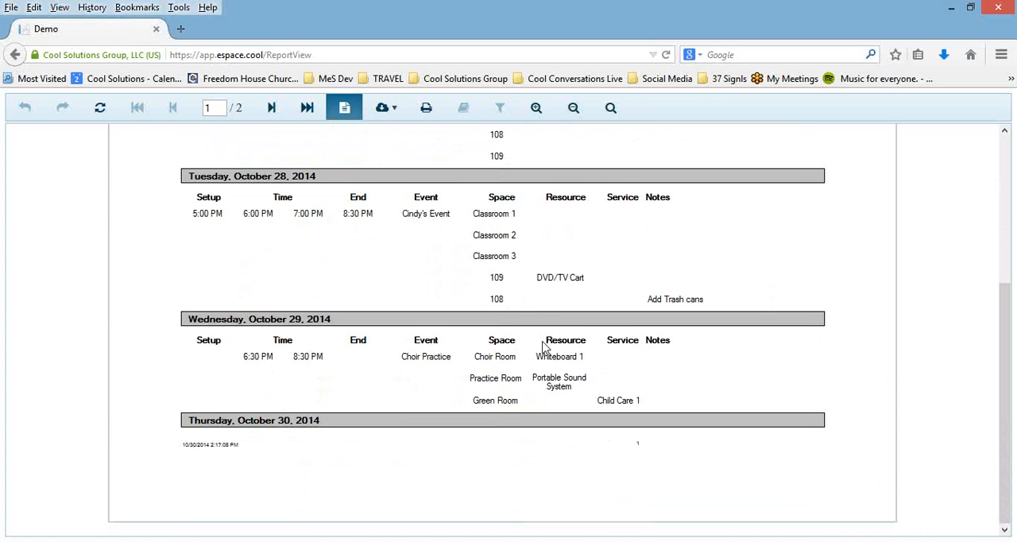
scroll(542, 345, up, 5)
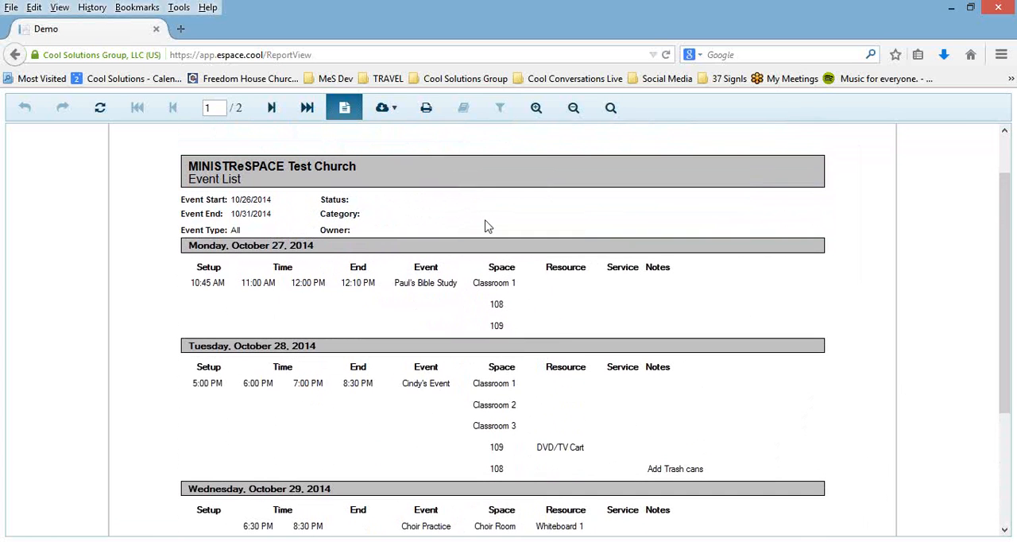
click(271, 107)
scroll(779, 309, up, 1)
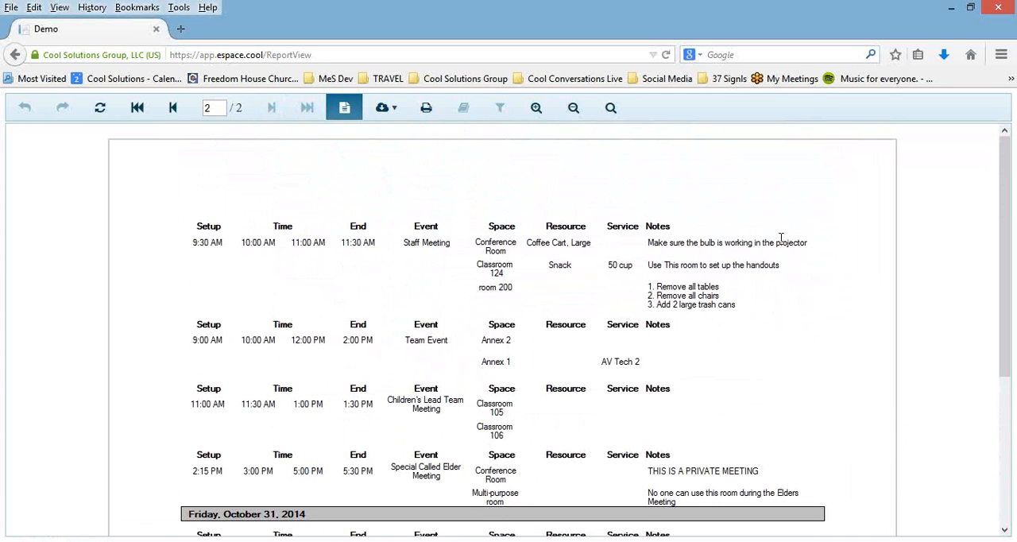
Step: Check the report's export formats, return to the report criteria and dismiss the Saved Reports dialog
click(386, 108)
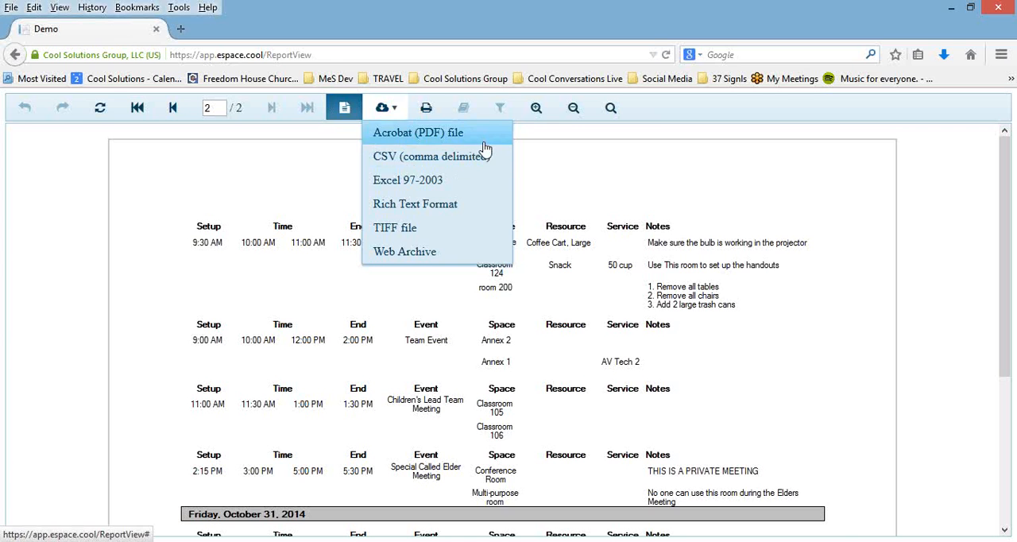
click(15, 55)
click(16, 54)
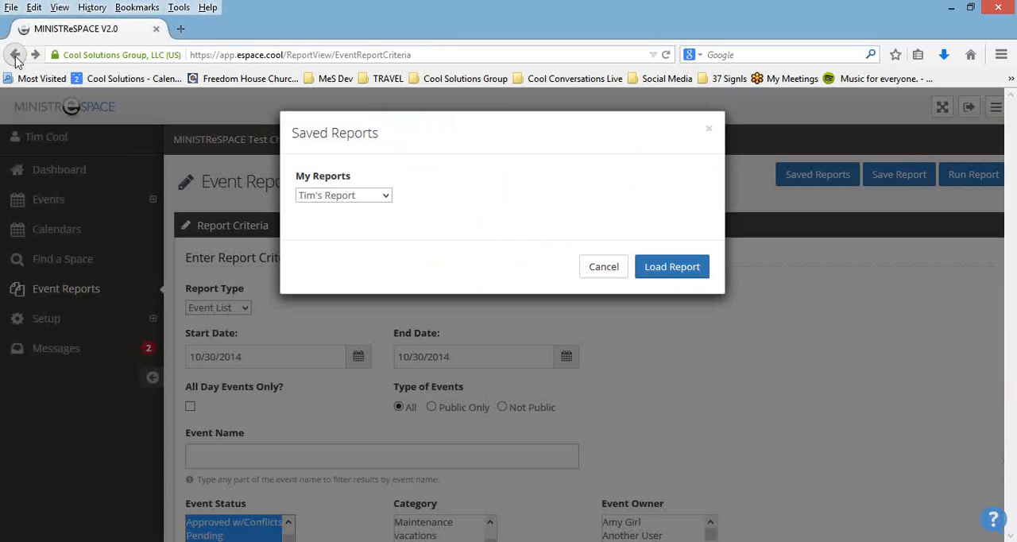
click(602, 271)
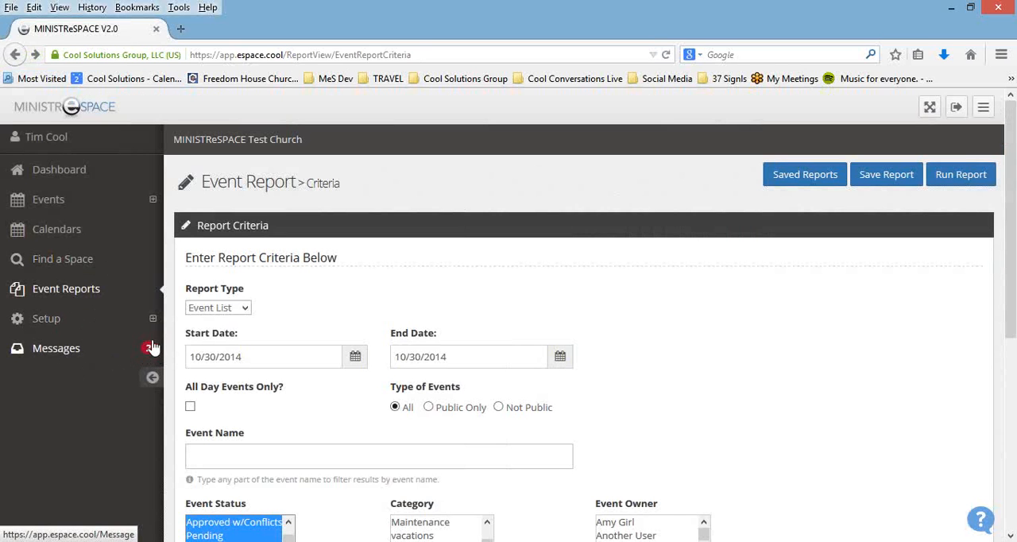
Step: Look through all messages, viewing them grouped by event and ungrouped again
click(80, 357)
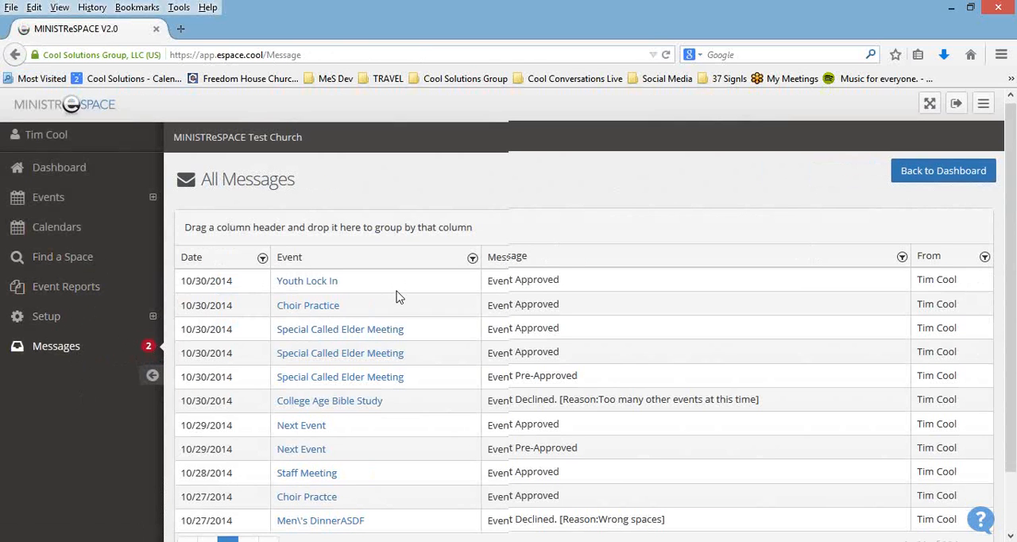
scroll(397, 298, down, 2)
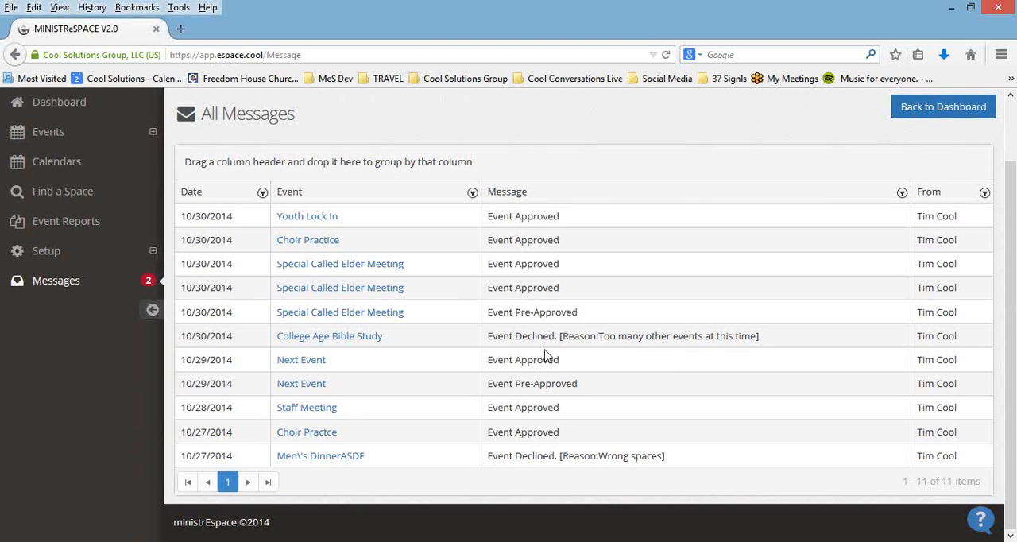
scroll(545, 355, up, 2)
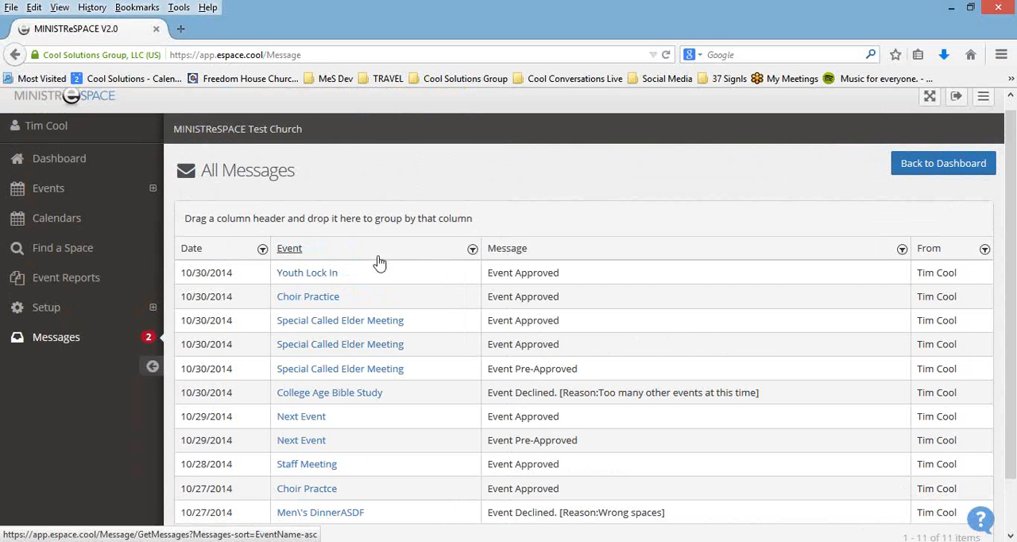
drag(379, 256, 361, 222)
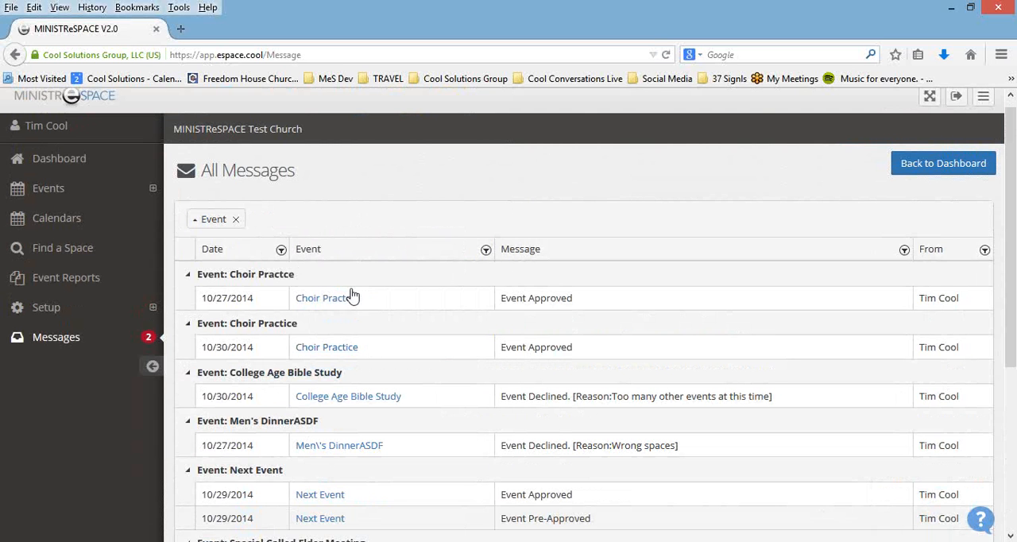
click(236, 221)
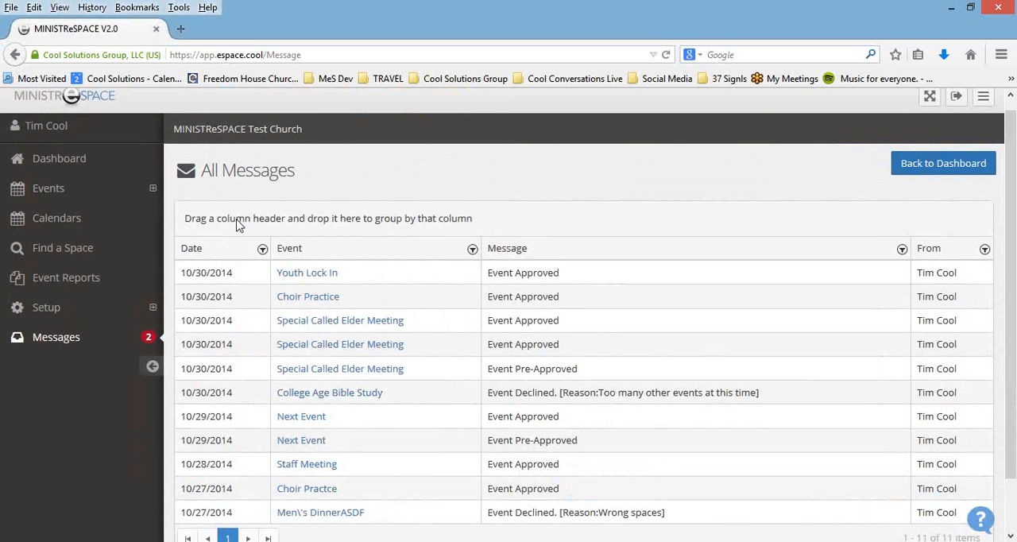
Step: Look over the available setup areas and examine the General settings as far as the public calendar options
click(51, 312)
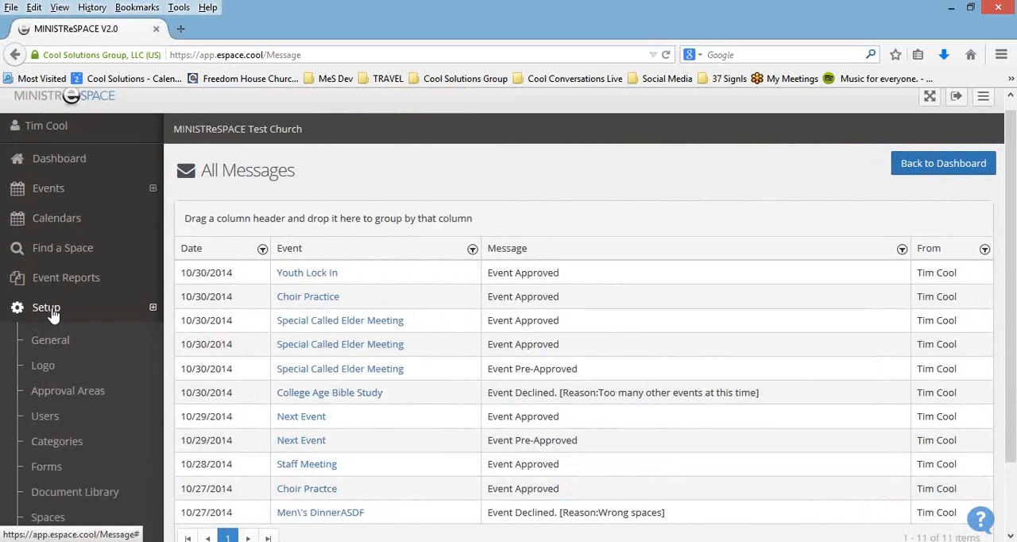
scroll(138, 247, down, 2)
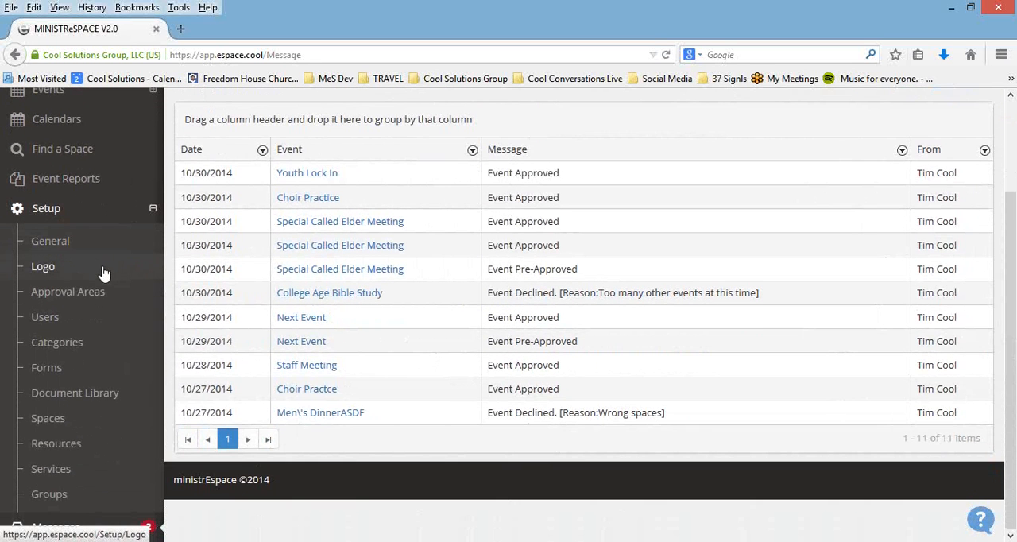
click(56, 250)
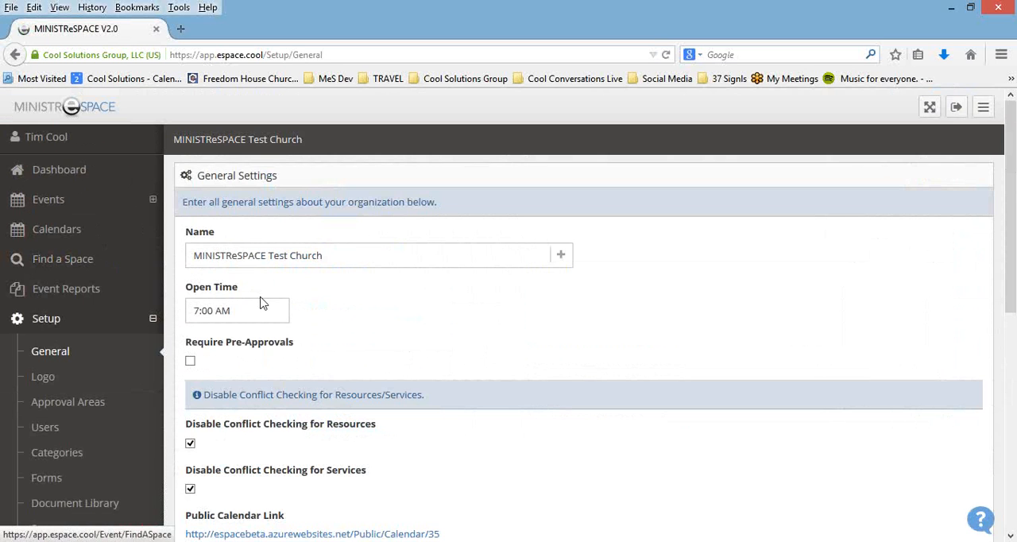
scroll(724, 306, down, 1)
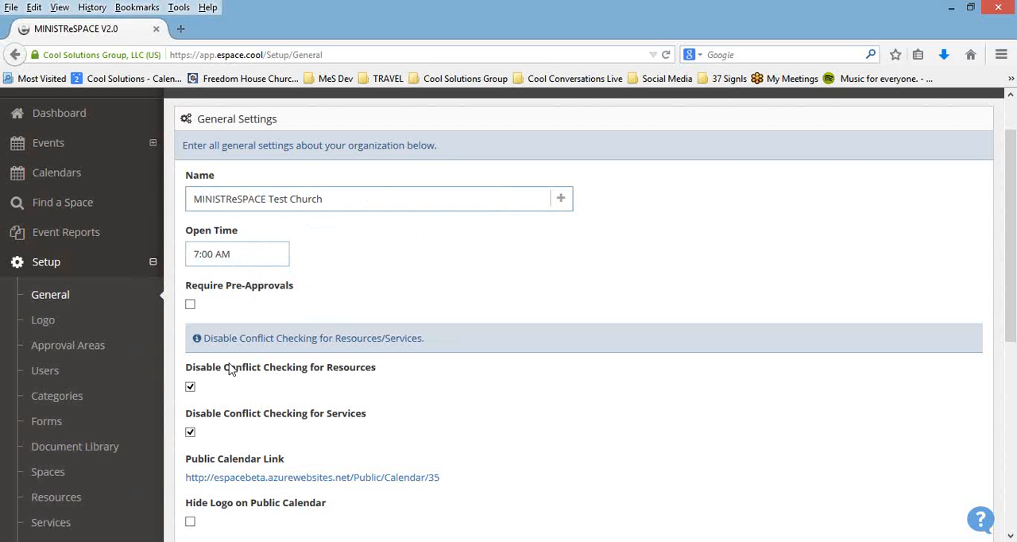
scroll(339, 288, down, 1)
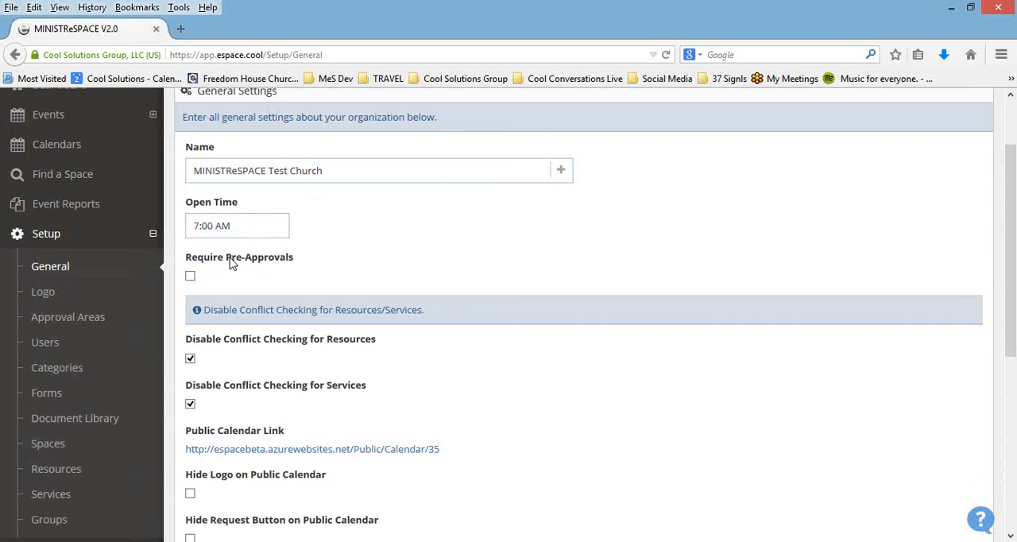
scroll(509, 255, down, 3)
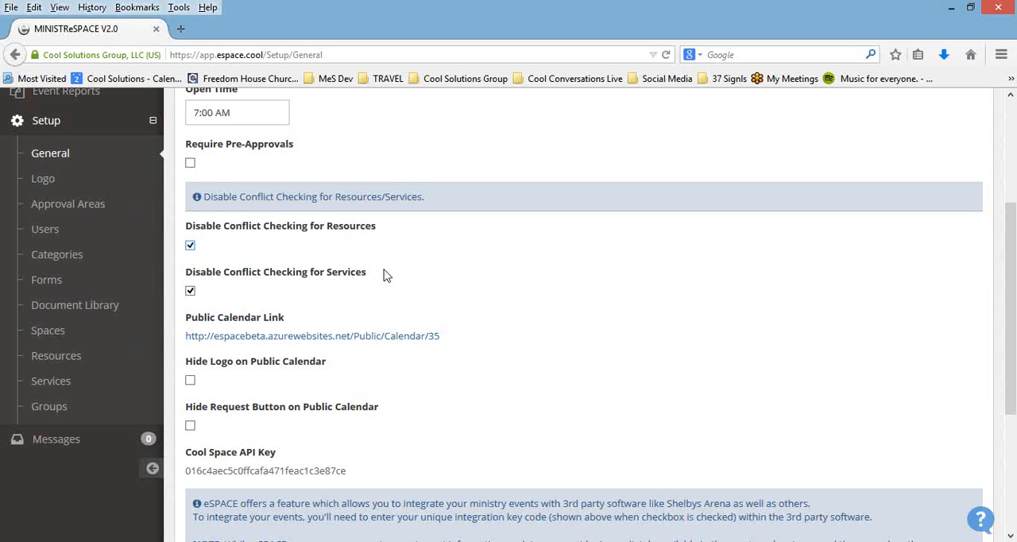
scroll(580, 298, down, 1)
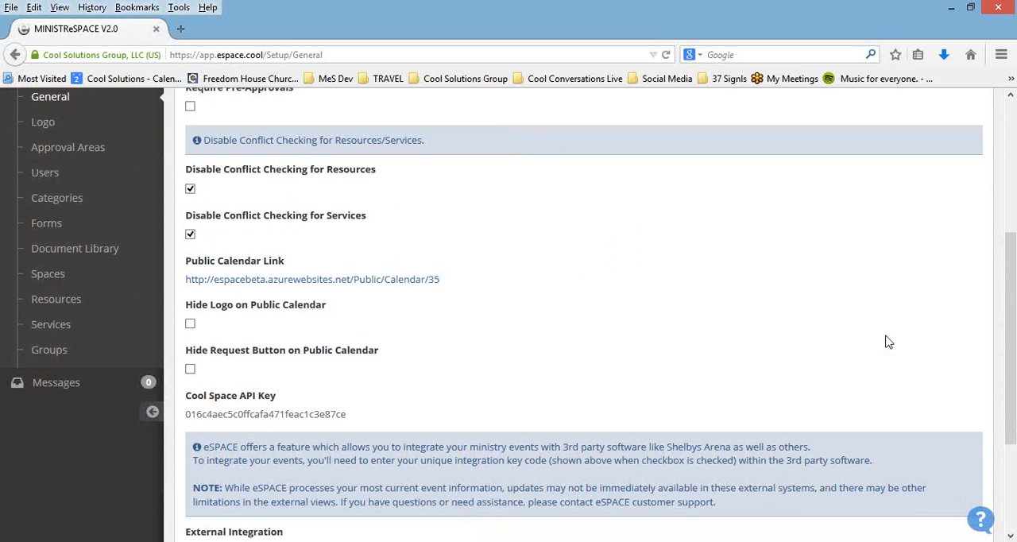
Step: Open the public calendar from its link and view the details of the October 6 Bible study
click(413, 280)
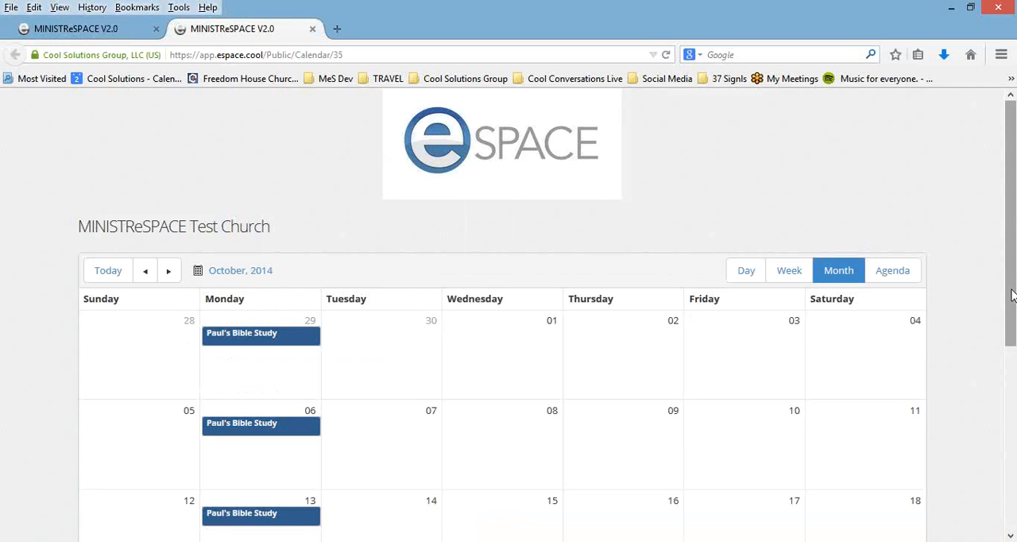
drag(1009, 294, 1006, 352)
click(230, 333)
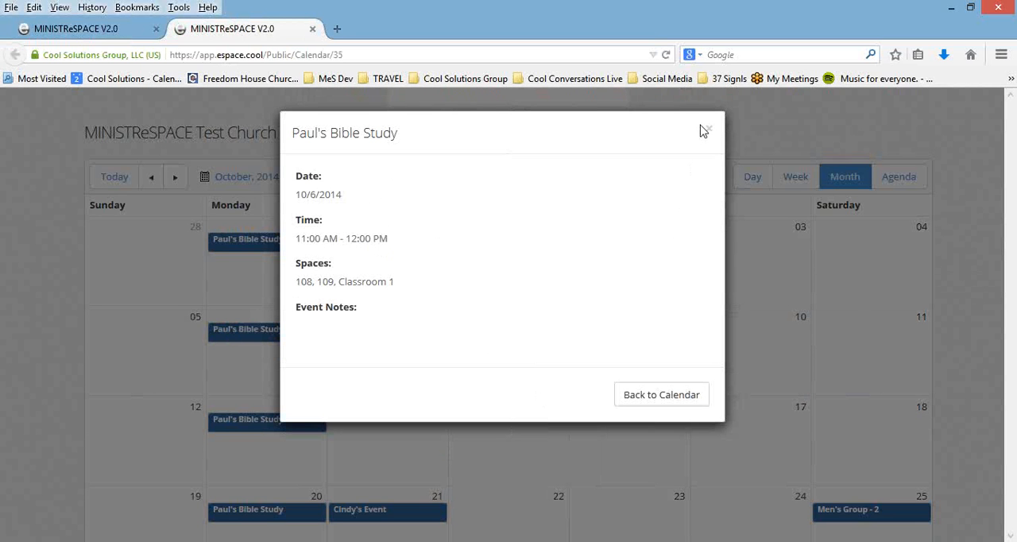
click(710, 132)
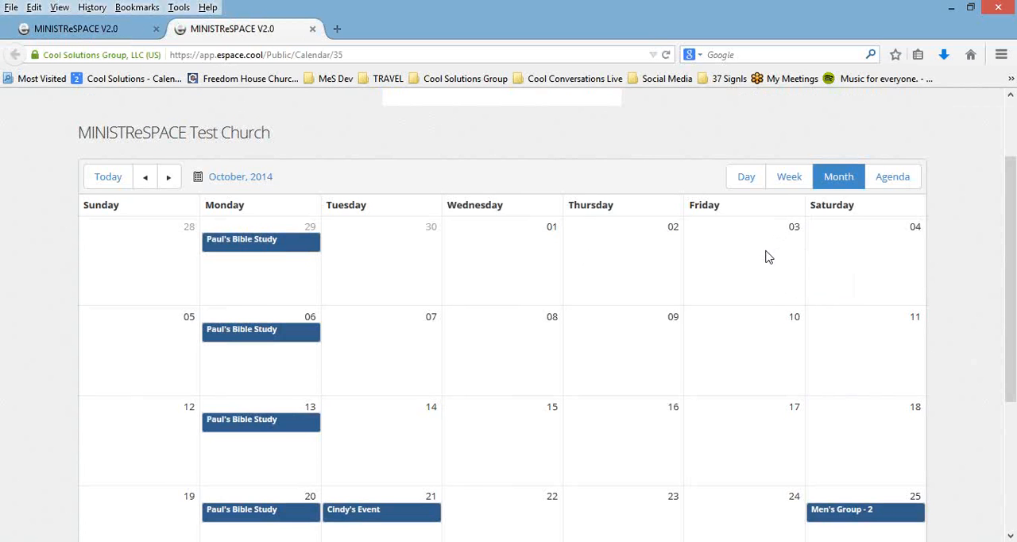
Step: View the public calendar by Day, Week and Agenda, and close it to return to the General settings
scroll(759, 259, up, 2)
click(747, 264)
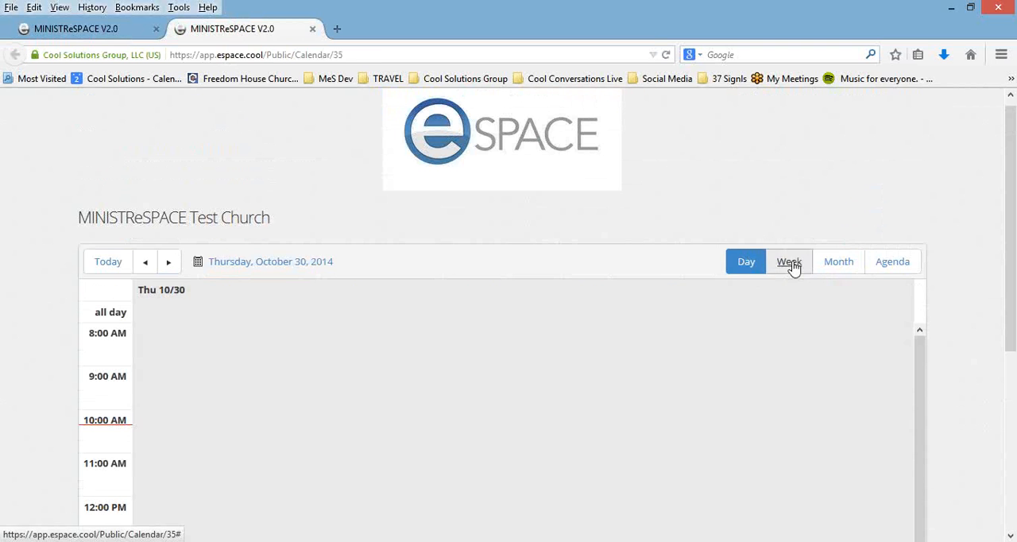
click(790, 263)
click(896, 264)
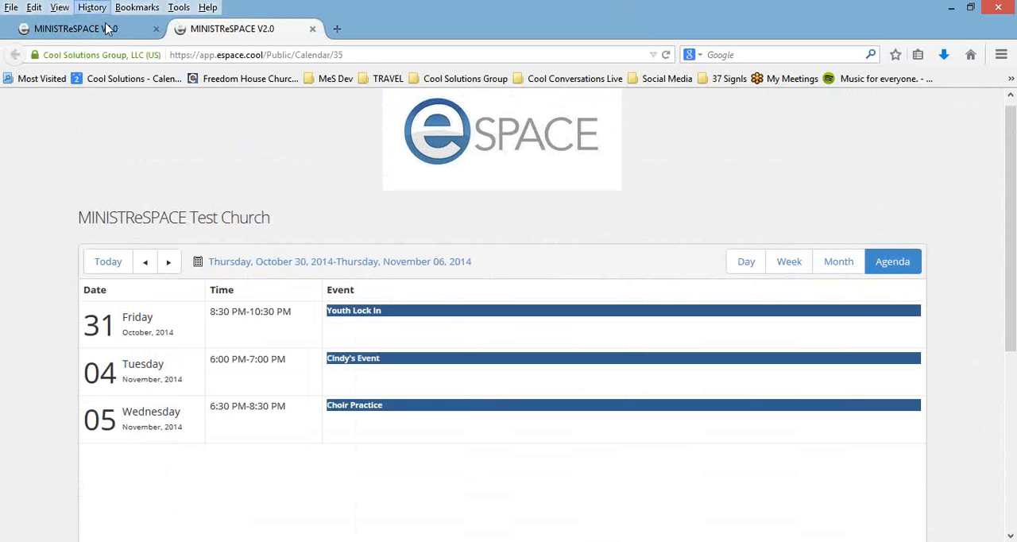
click(313, 28)
Step: Review the remaining General settings through External Integration and open the logo upload page in Setup
scroll(447, 324, down, 1)
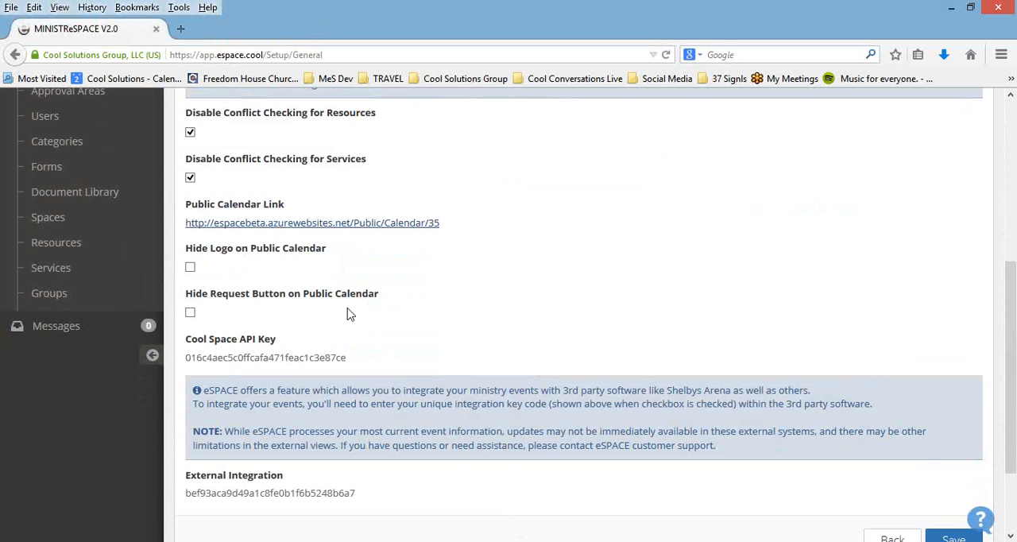
scroll(469, 311, down, 1)
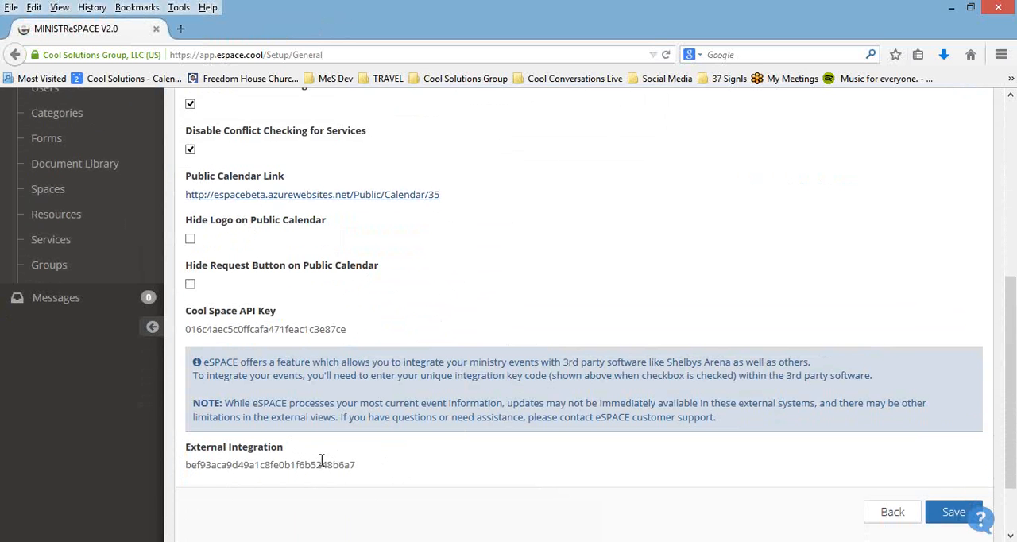
scroll(347, 369, up, 4)
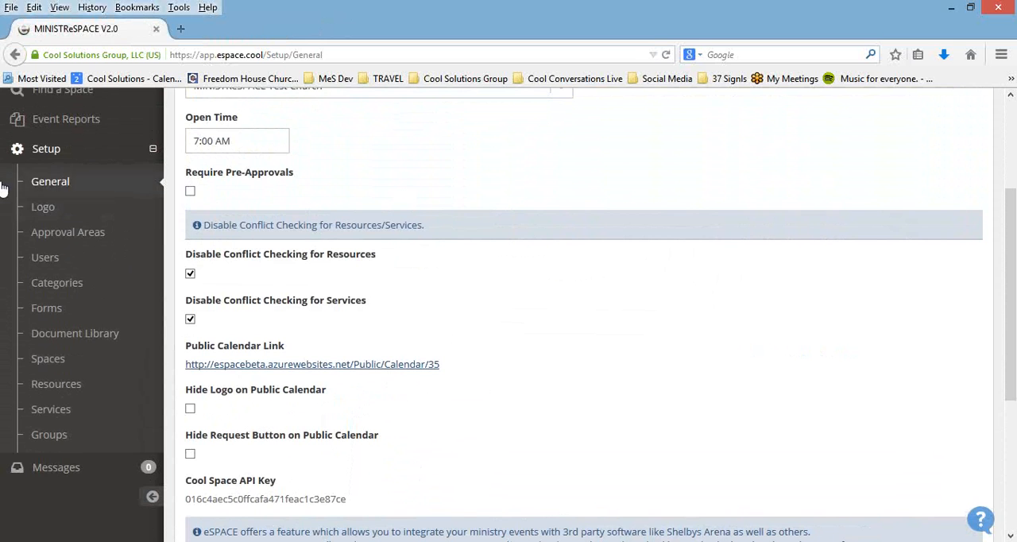
click(48, 209)
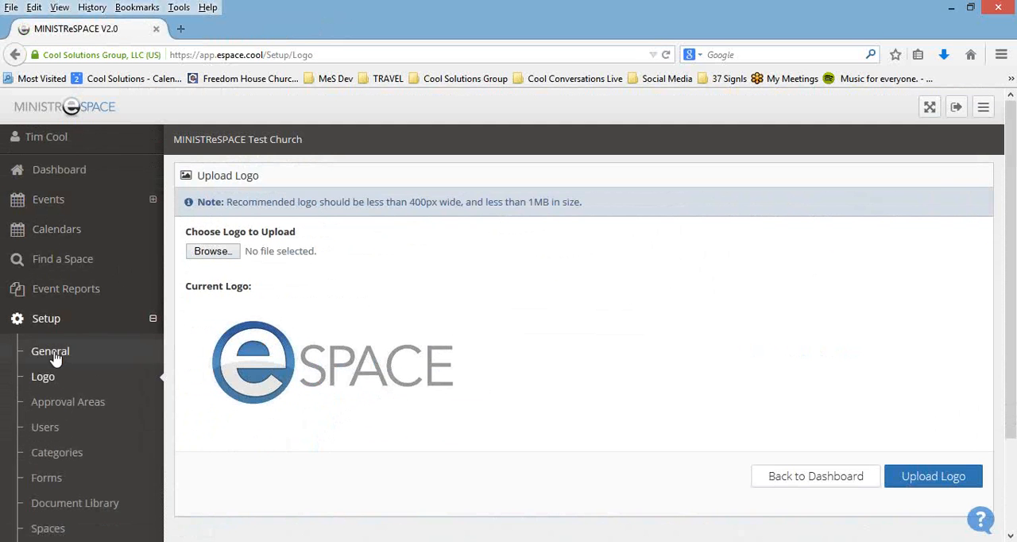
Step: Open the Approval Areas setup and examine the list of areas with their assigned sub-admins and items
click(49, 410)
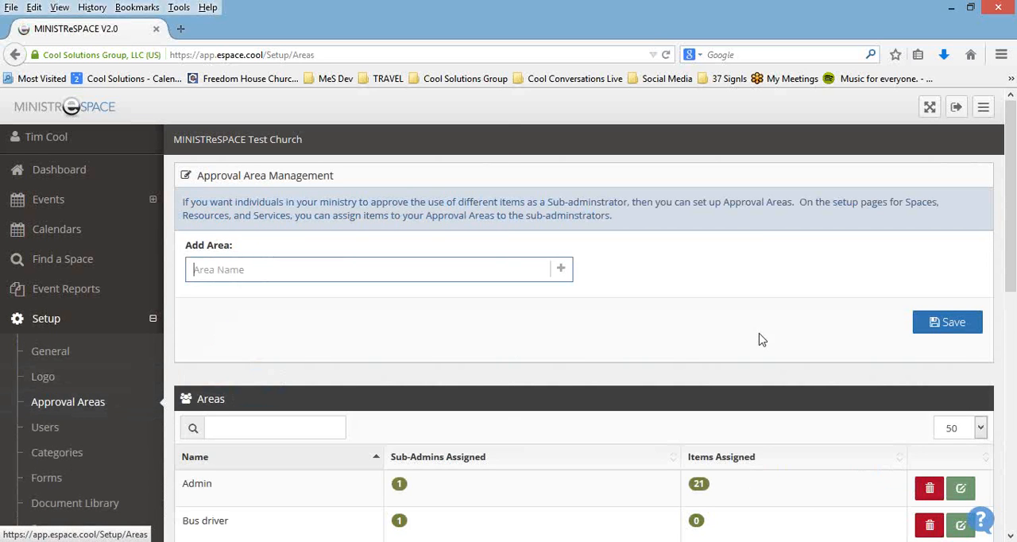
scroll(756, 335, down, 2)
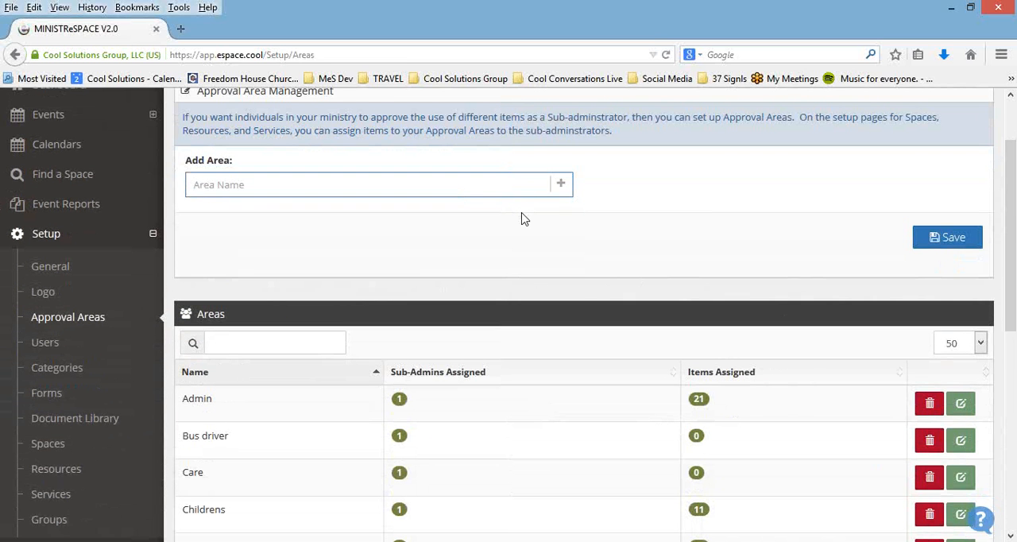
scroll(538, 245, down, 3)
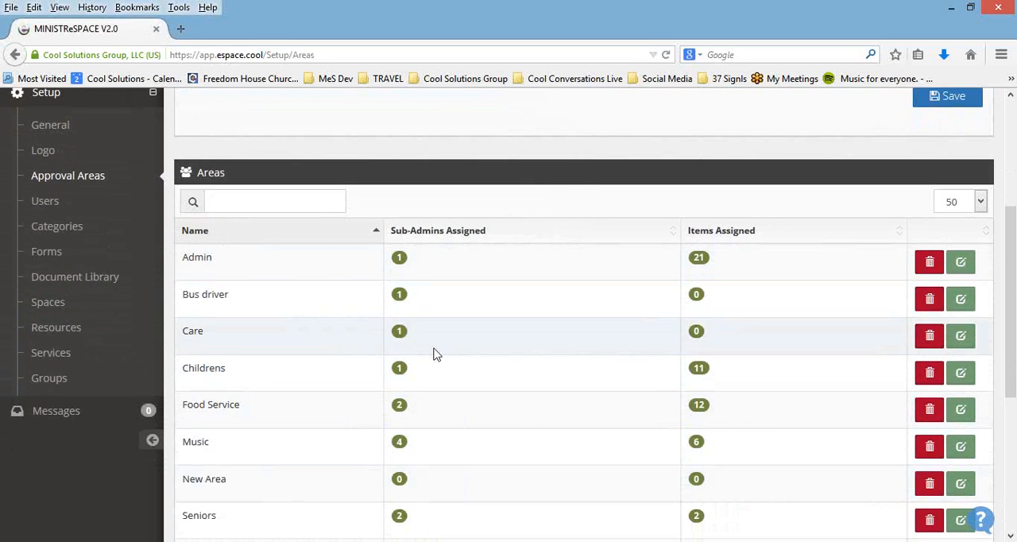
scroll(422, 425, down, 4)
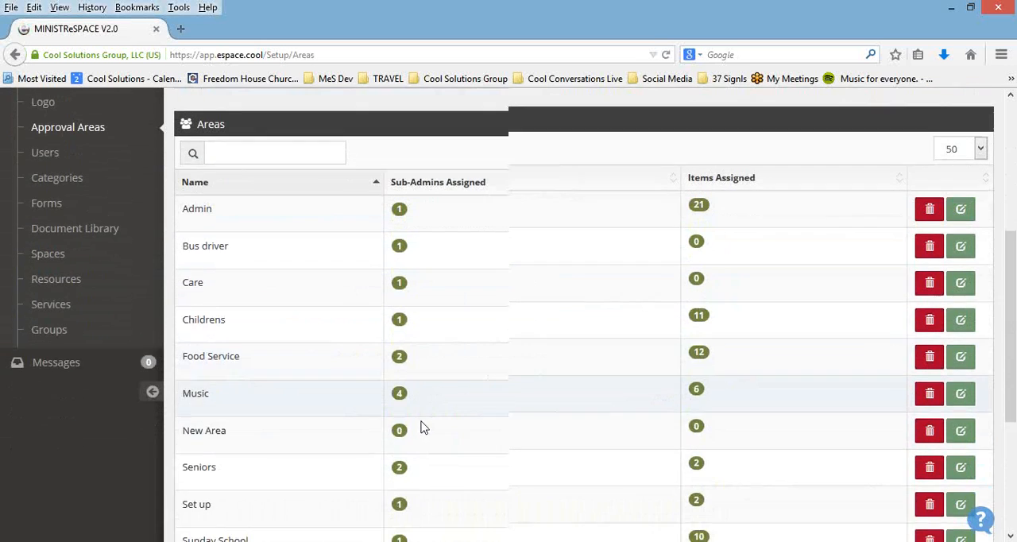
scroll(422, 425, up, 3)
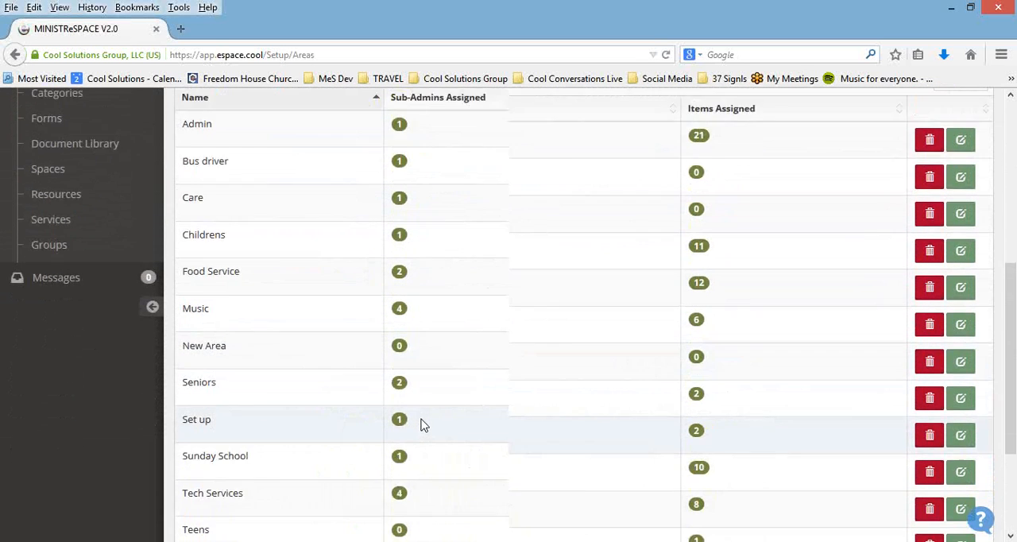
scroll(768, 256, down, 1)
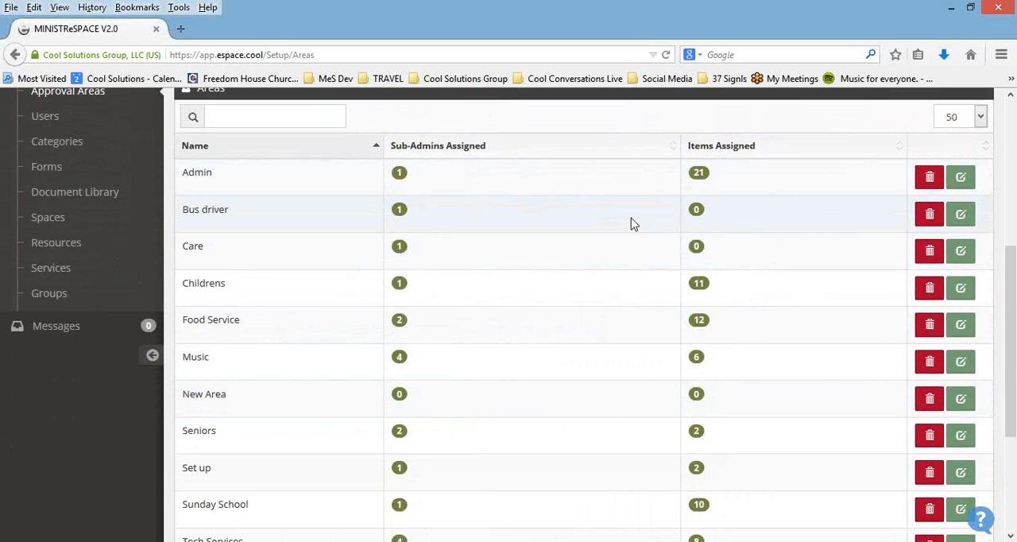
scroll(747, 239, down, 3)
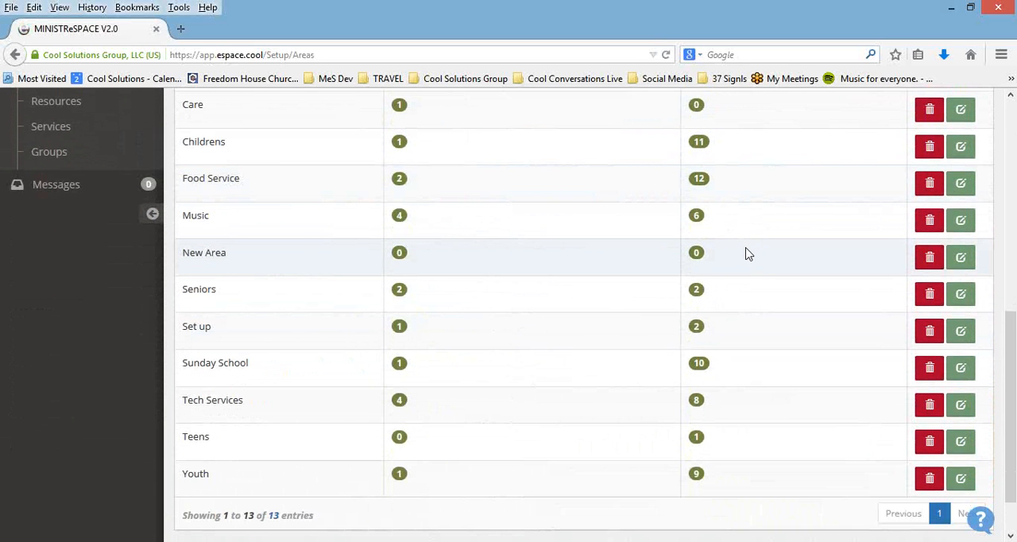
scroll(747, 253, up, 1)
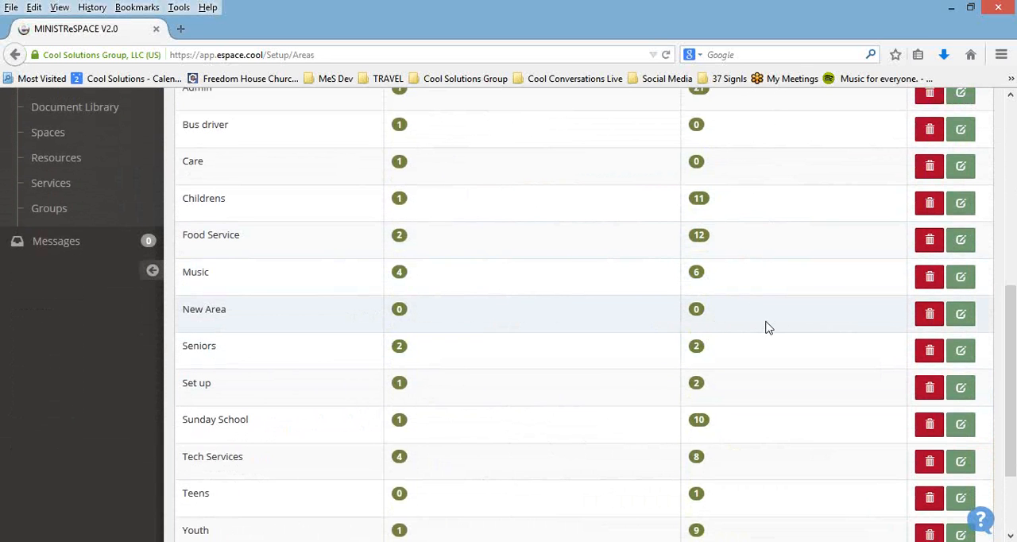
scroll(767, 328, up, 3)
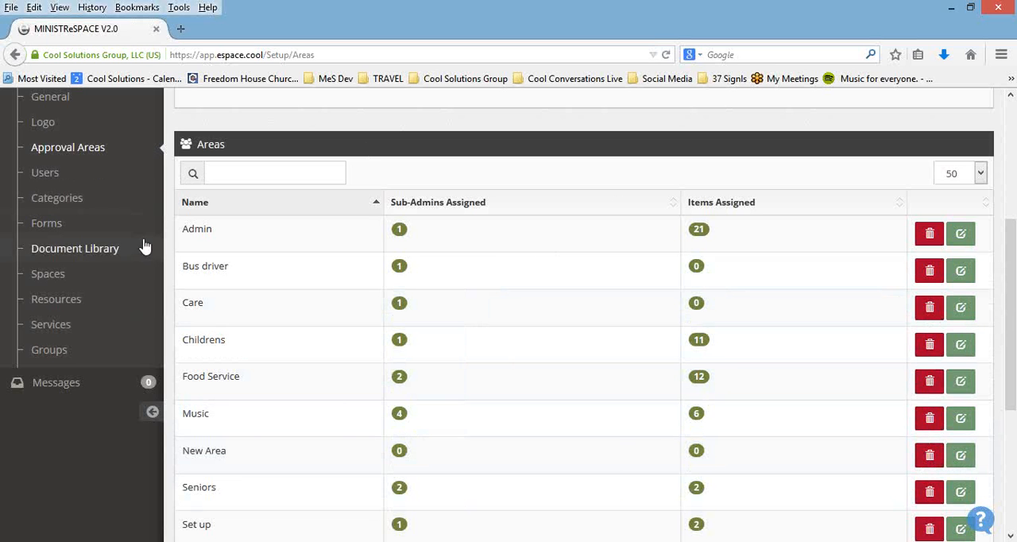
Step: Open the Users setup and review the Admins and Users lists, including the SubAdmin and PreApprover columns
click(56, 175)
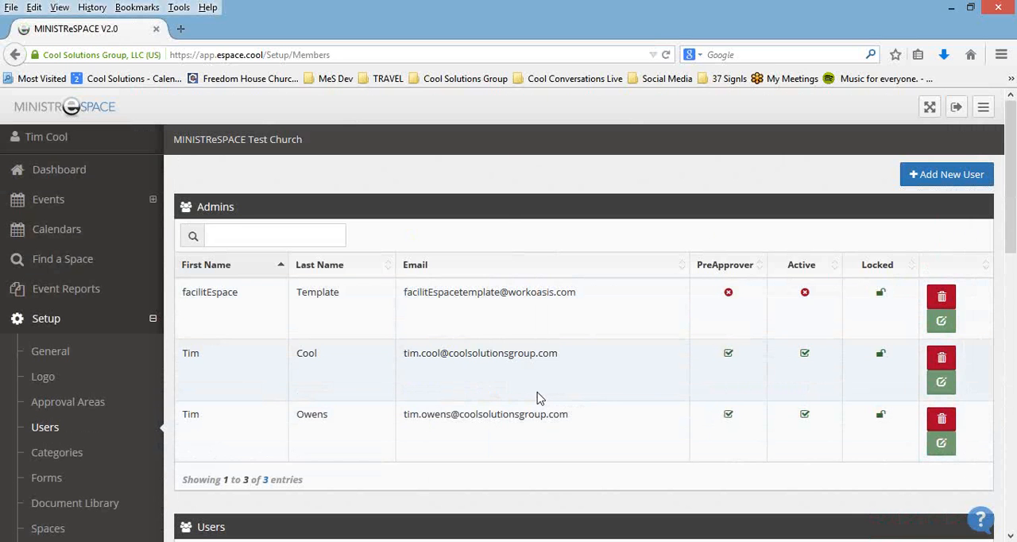
scroll(537, 398, down, 6)
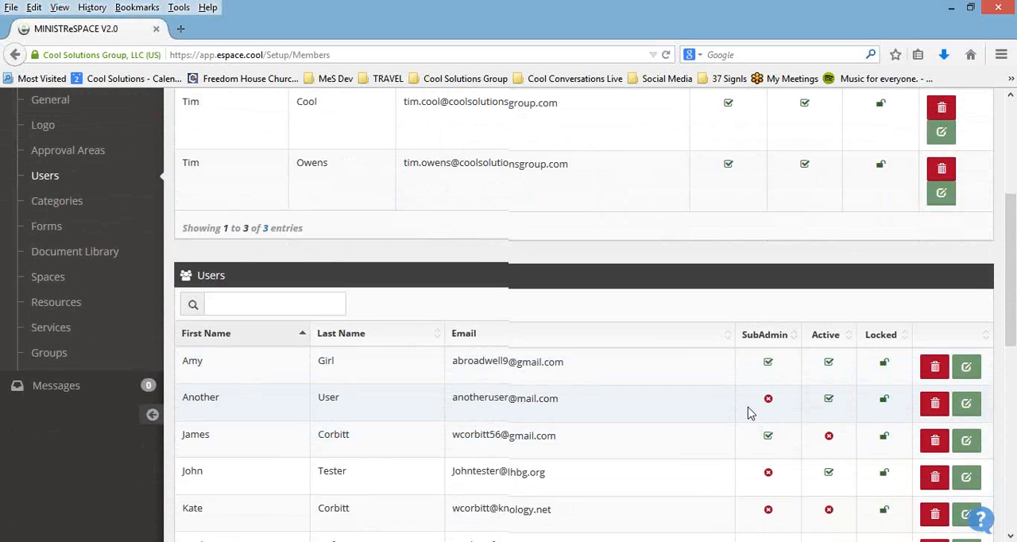
scroll(749, 410, up, 1)
scroll(870, 406, up, 3)
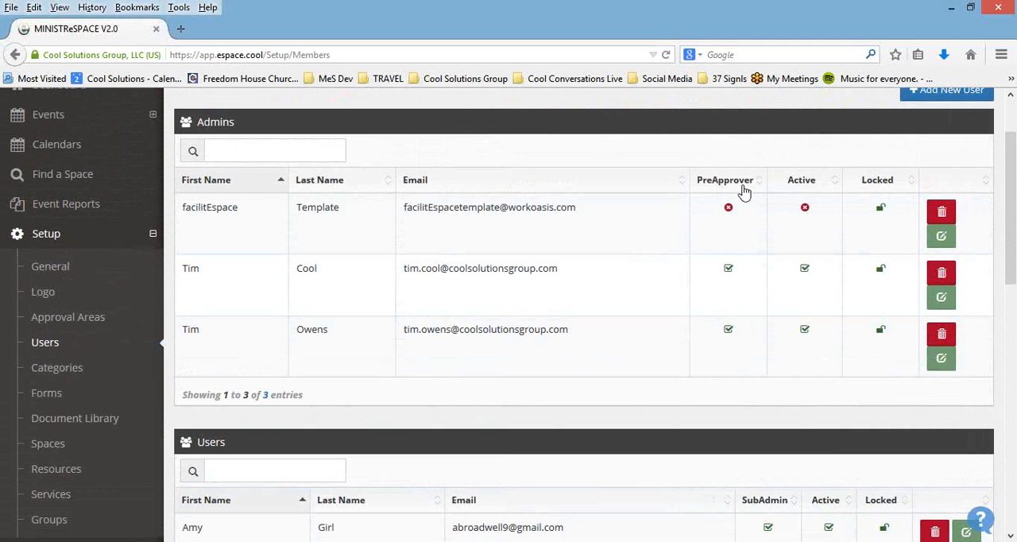
Step: Open the Categories setup and look through the list of event categories
click(56, 371)
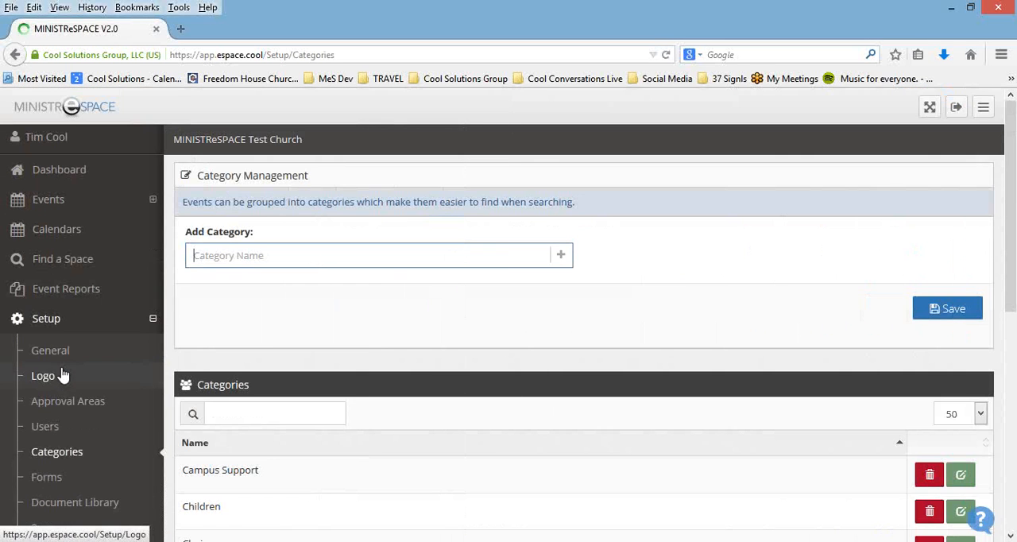
scroll(476, 365, down, 3)
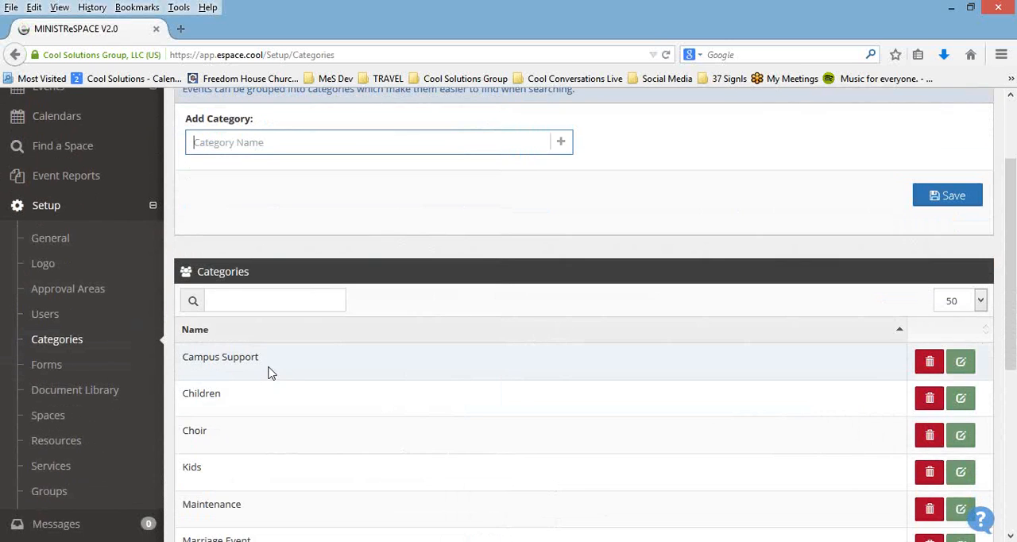
scroll(278, 373, down, 3)
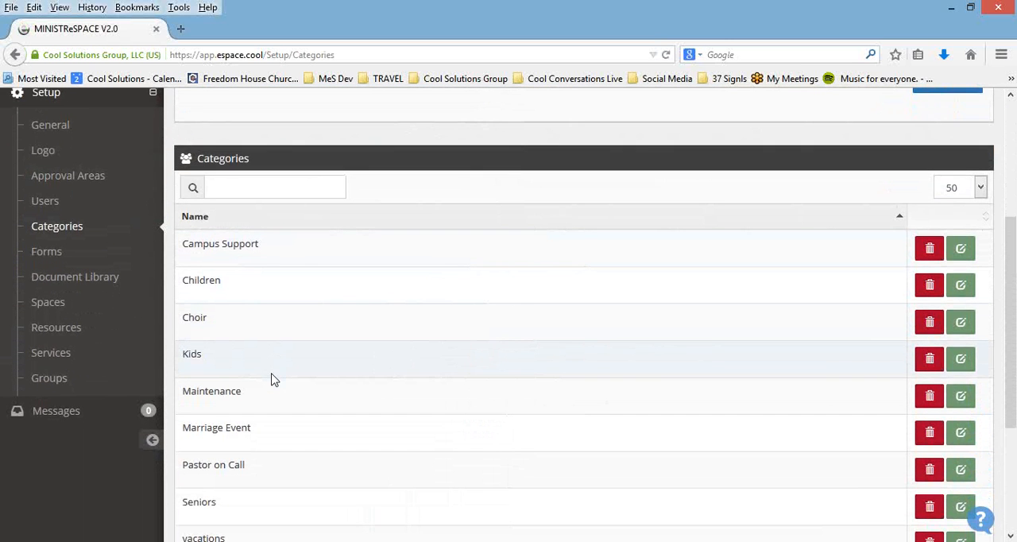
scroll(277, 380, down, 3)
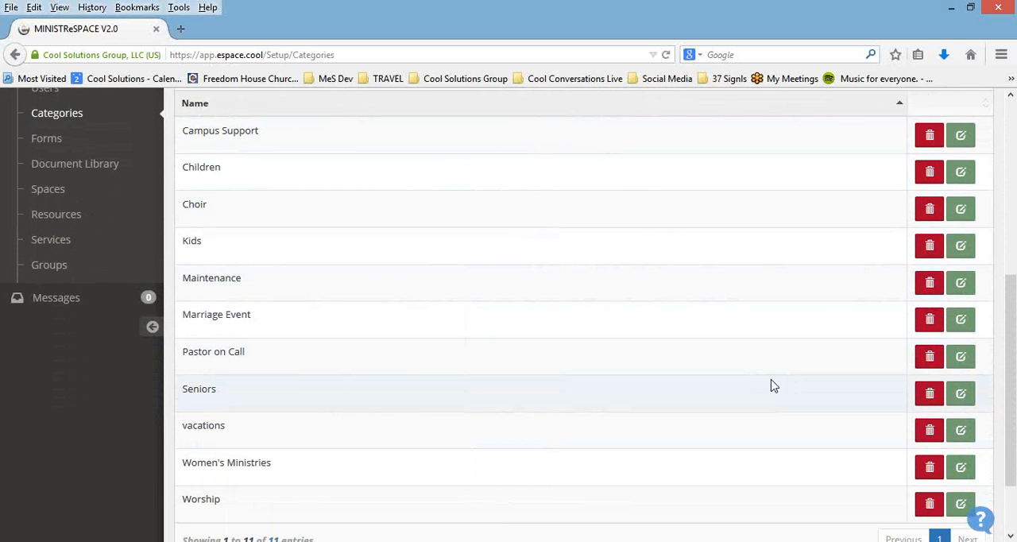
Step: Open the Forms setup and create a new form named "test form"
click(48, 139)
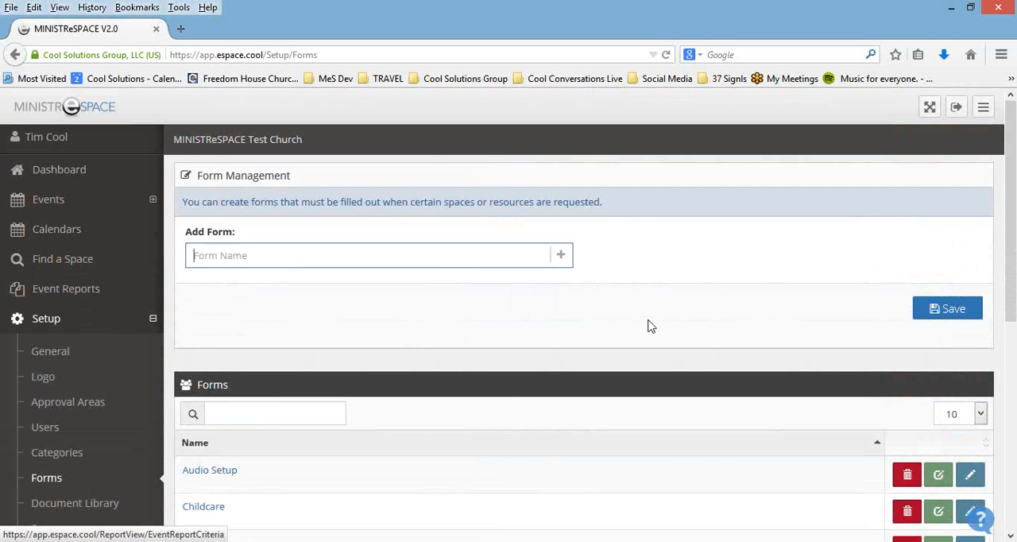
scroll(703, 290, down, 2)
scroll(699, 292, down, 1)
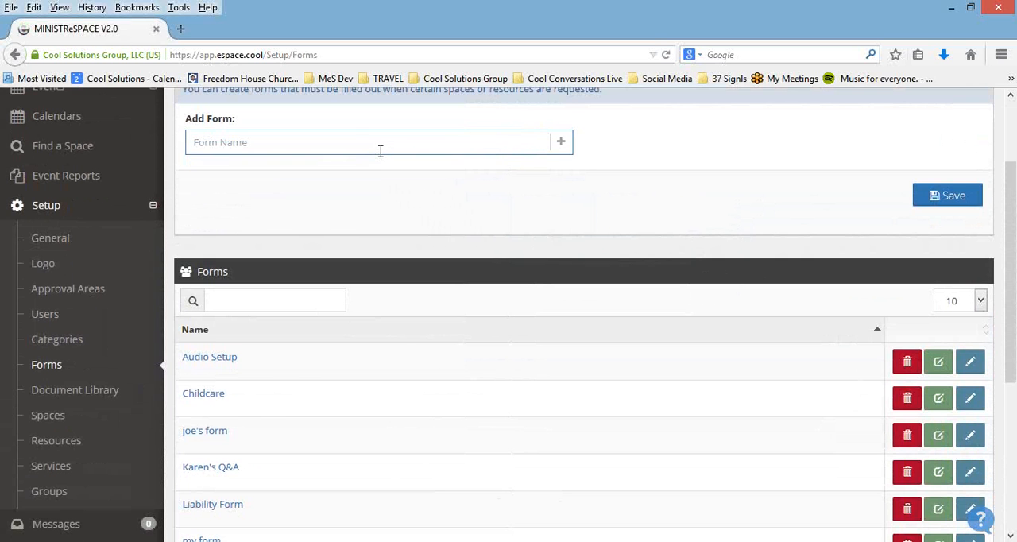
text(test form)
click(944, 198)
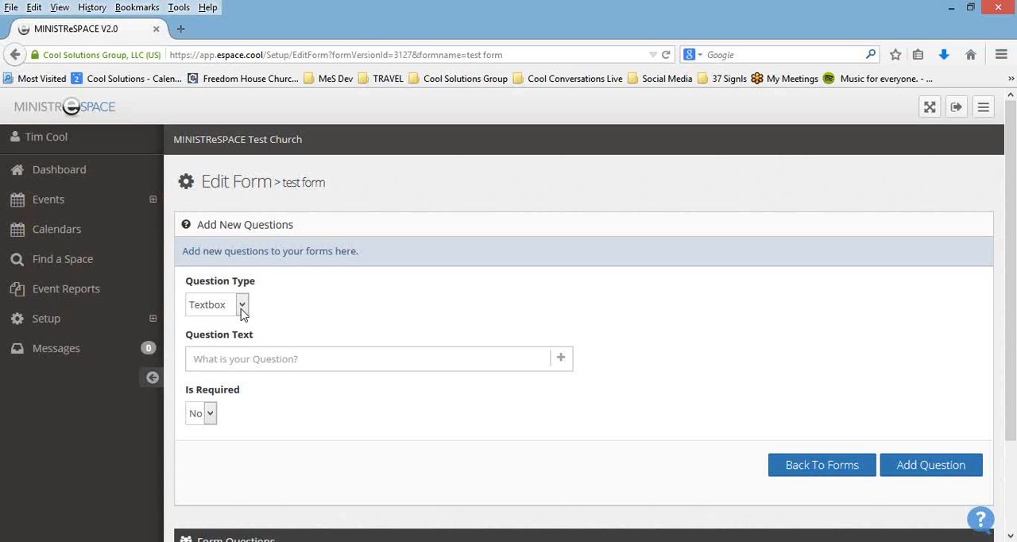
Step: View the fields for the Dropdown and Link question types on the test form, and return to the forms list
click(243, 310)
click(211, 338)
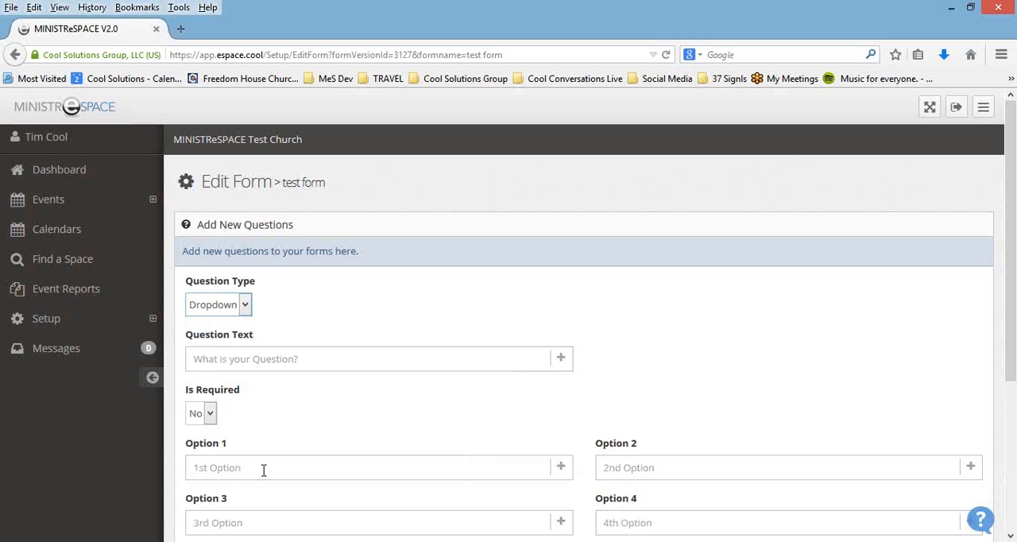
click(248, 305)
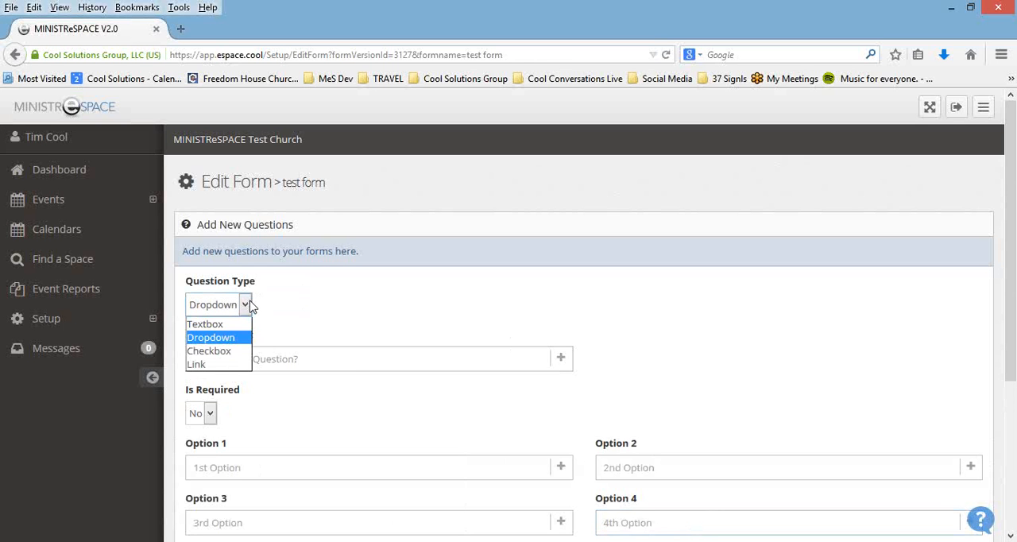
click(235, 367)
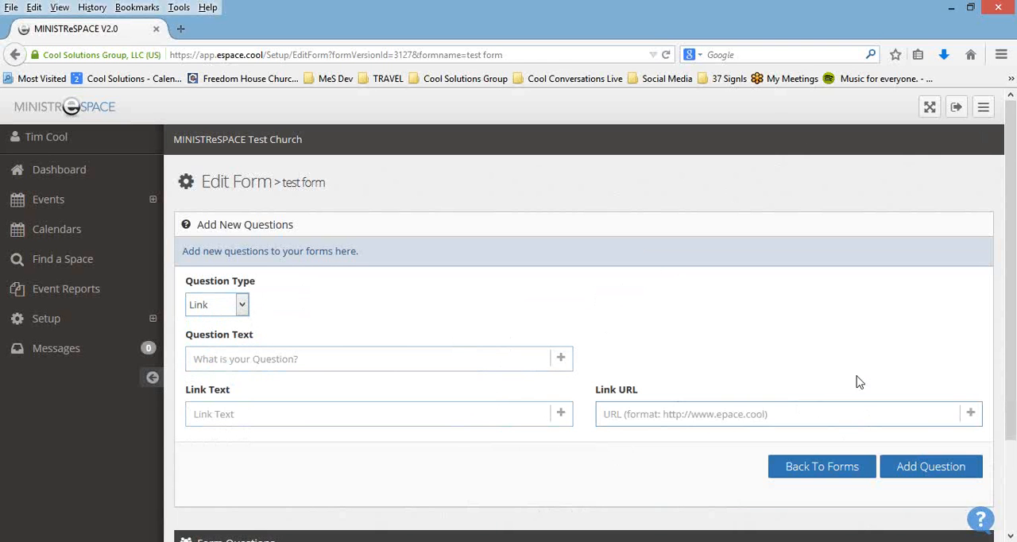
click(843, 477)
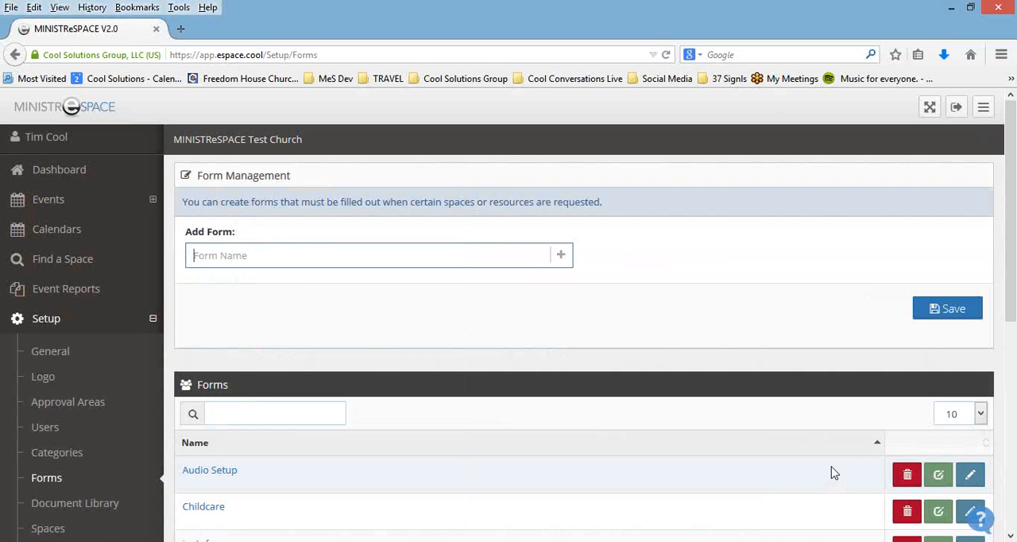
Step: Edit the Audio Setup form and move the AVL equipment form link question up one place, above the event recording question
scroll(768, 465, down, 3)
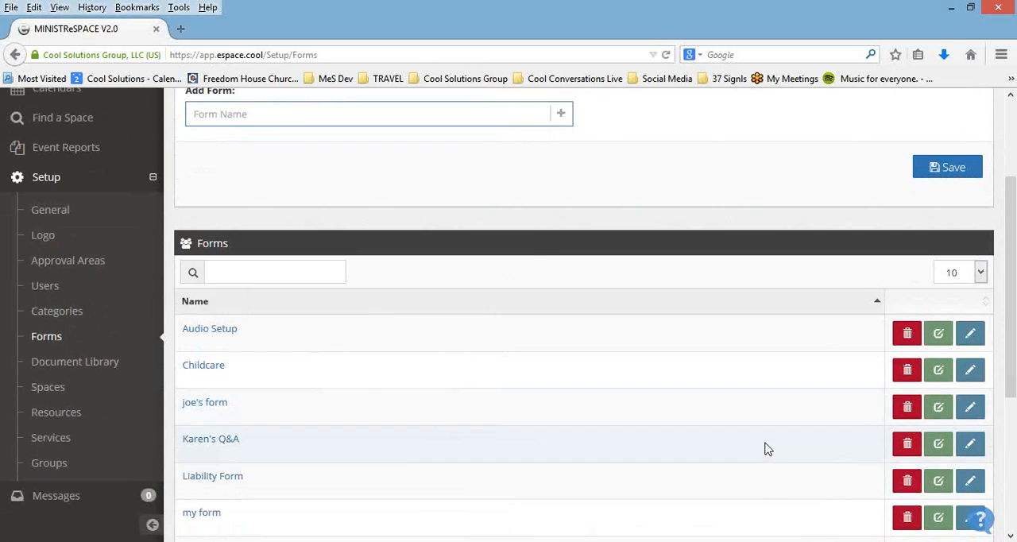
click(971, 337)
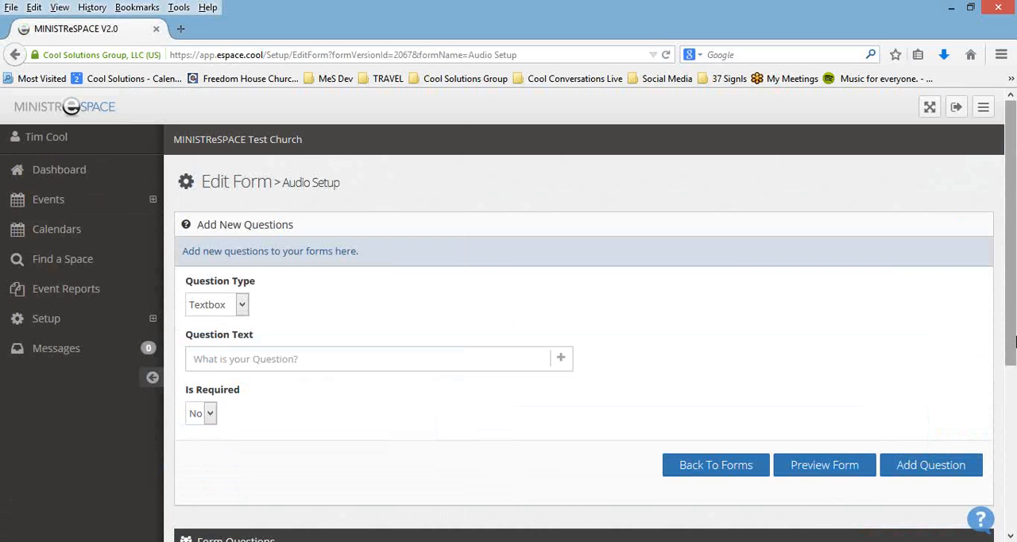
drag(1013, 328, 1006, 517)
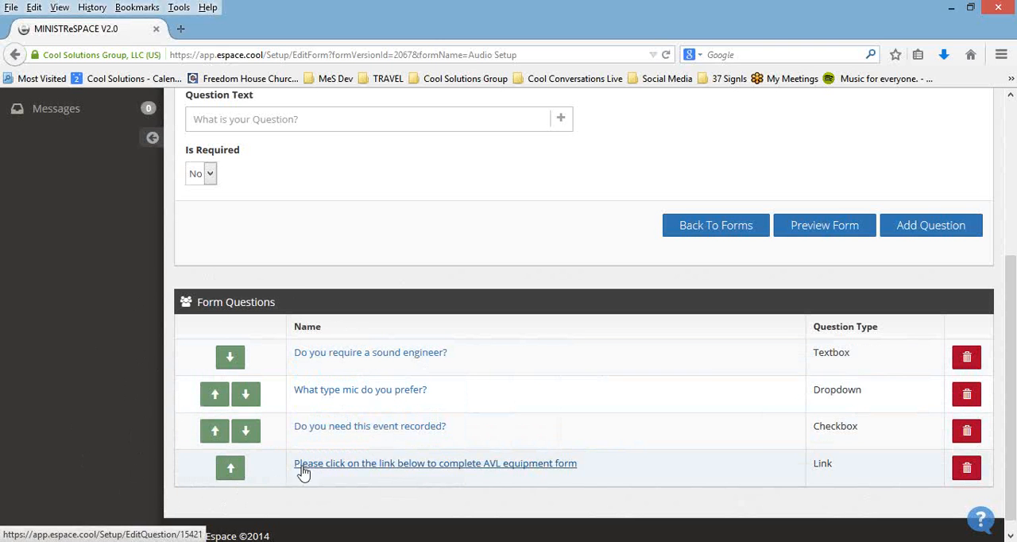
click(231, 472)
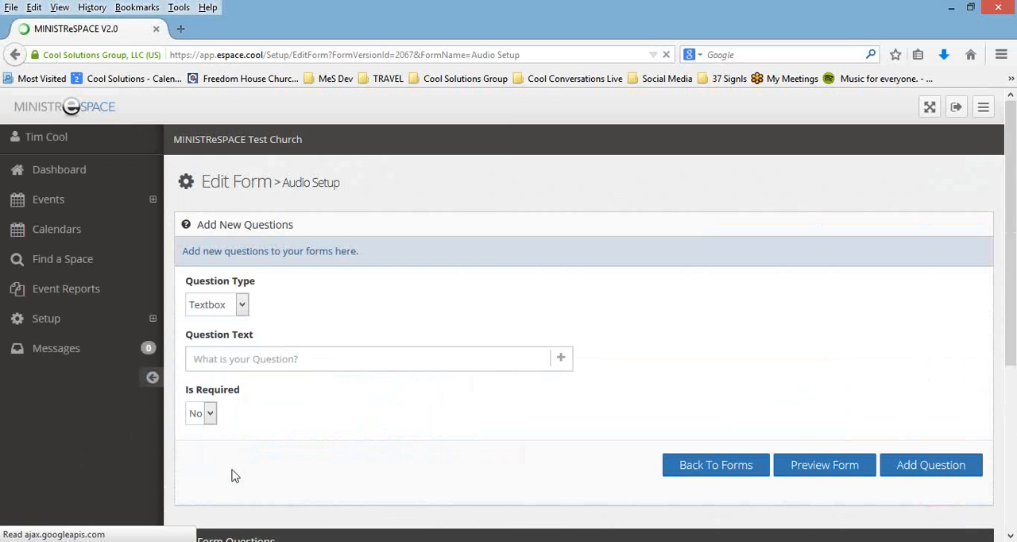
scroll(432, 425, down, 4)
scroll(431, 424, down, 1)
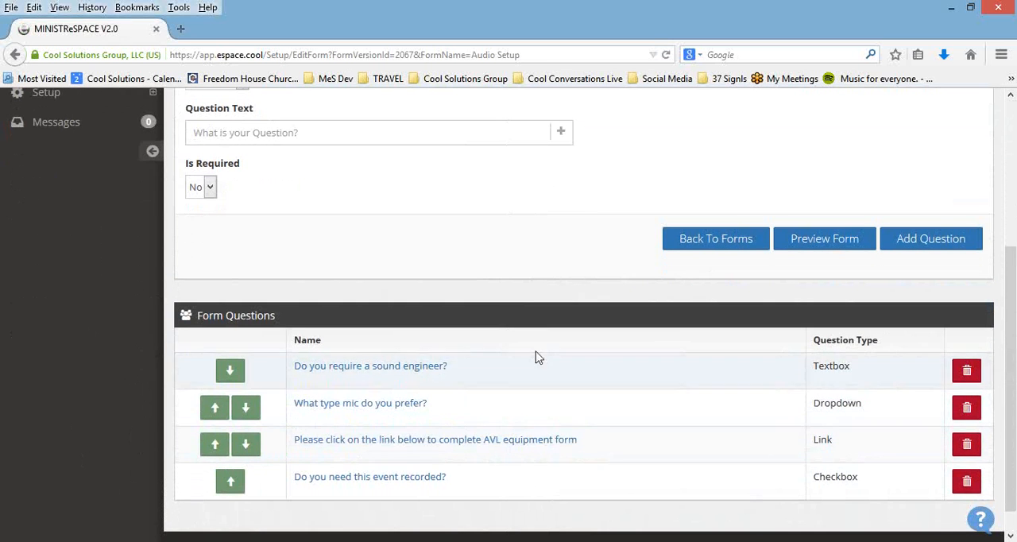
Step: Preview the Audio Setup form, view the choices for the preferred mic type, and return to editing the form
click(814, 247)
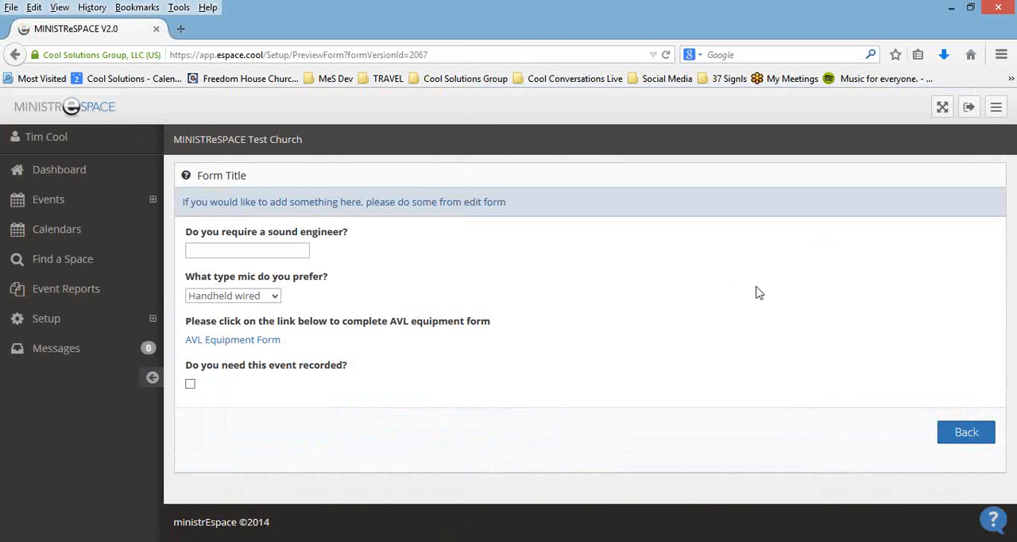
click(274, 294)
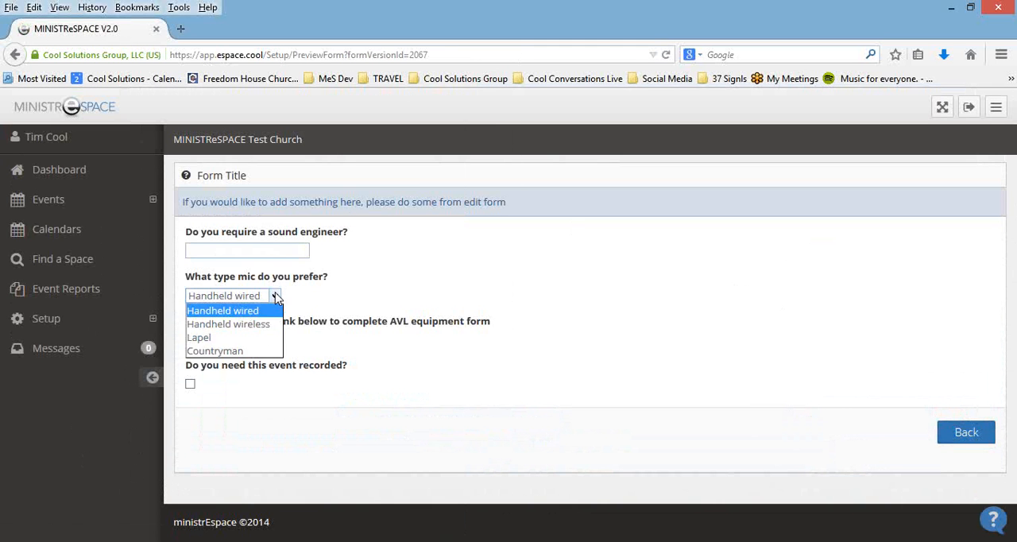
click(371, 295)
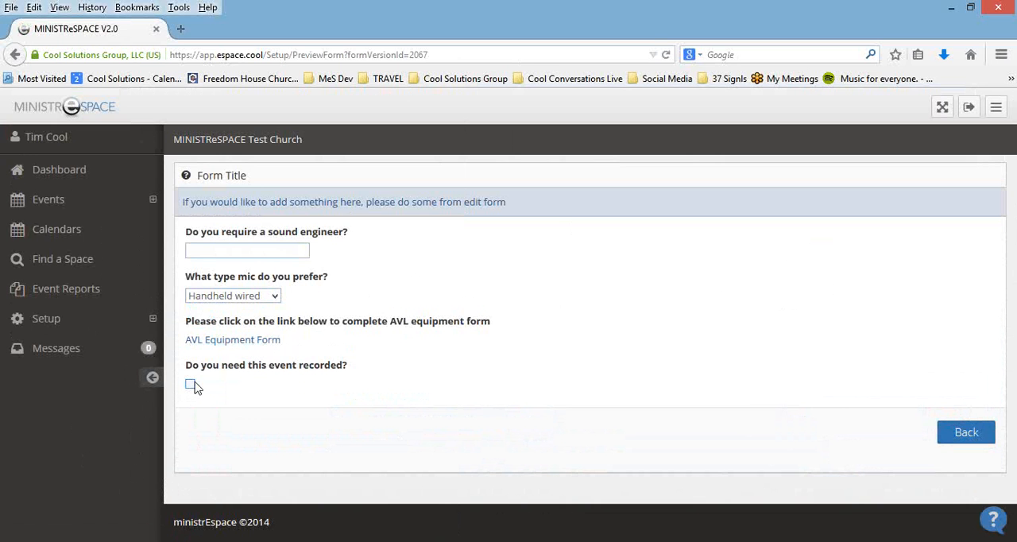
click(970, 436)
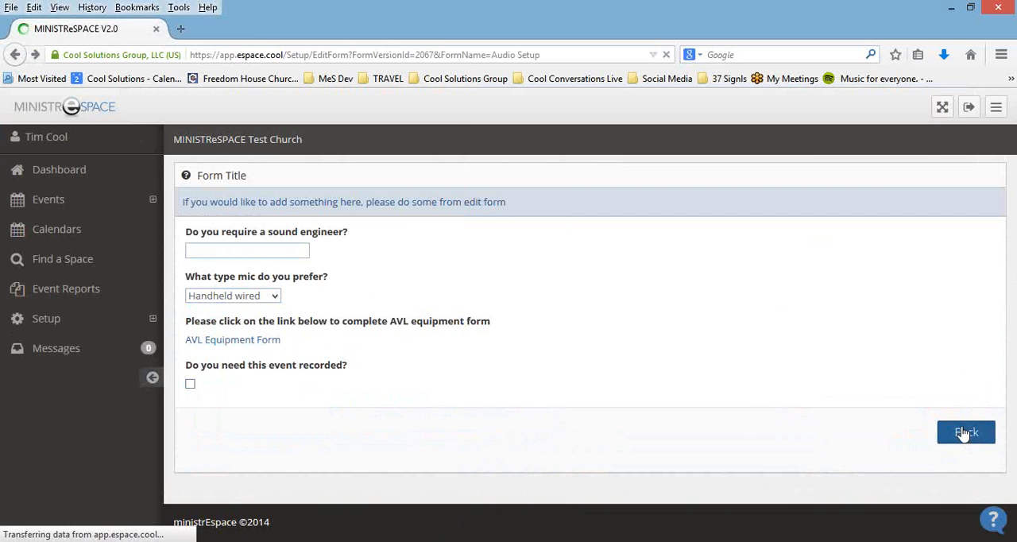
Step: Open the Document Library page in Setup
scroll(383, 239, up, 5)
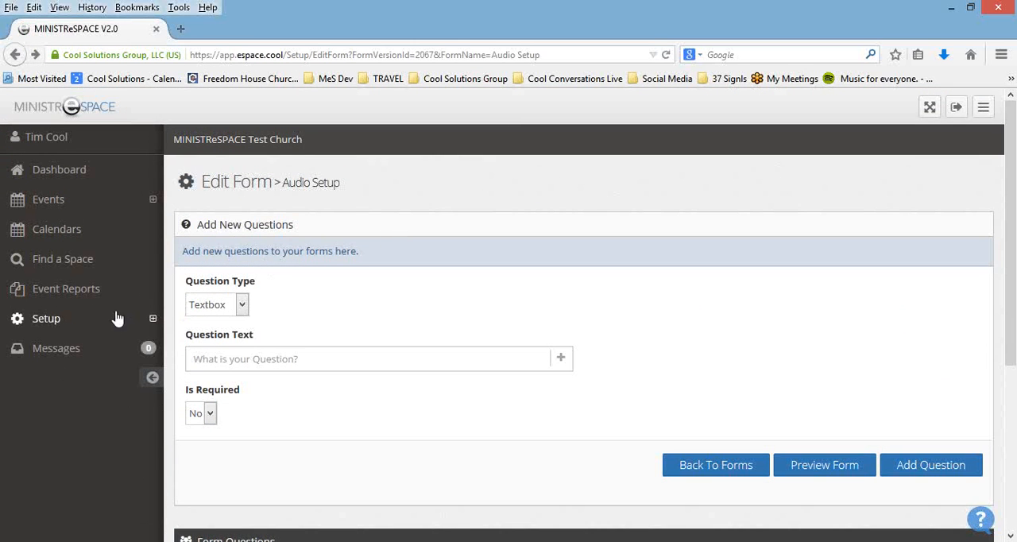
click(103, 318)
scroll(95, 349, down, 2)
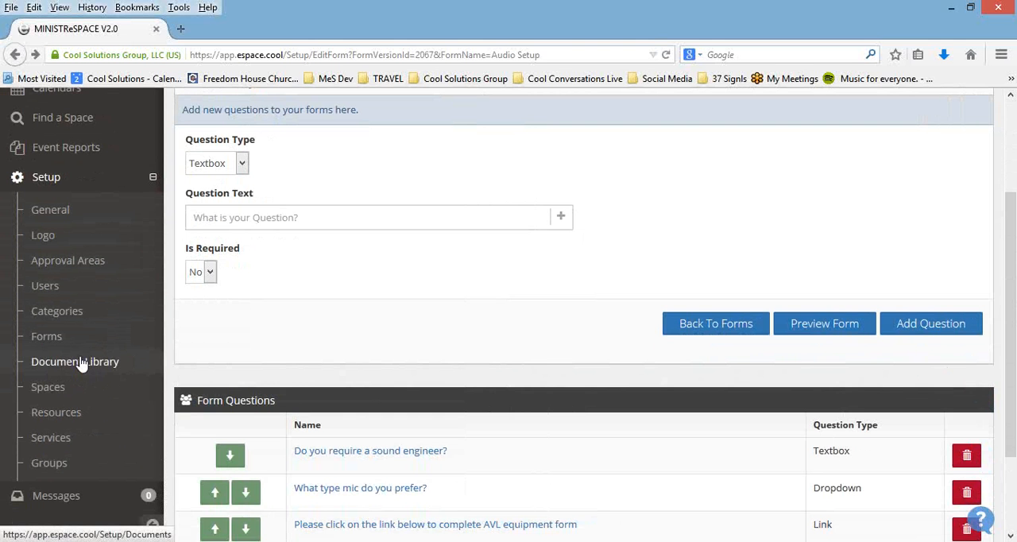
click(80, 364)
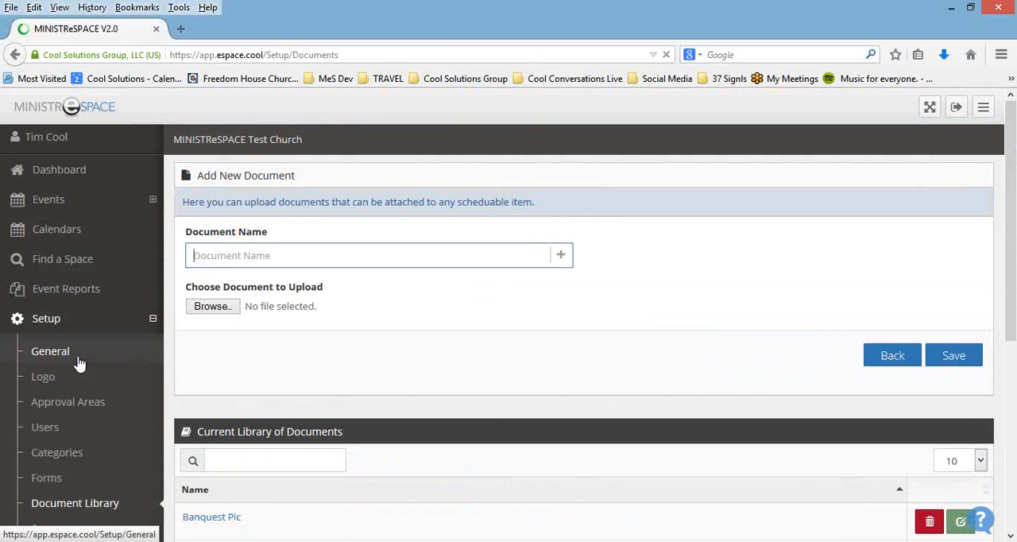
Step: Look through the Document Library's list of uploaded documents and the fields for adding a new document
drag(1014, 274, 999, 435)
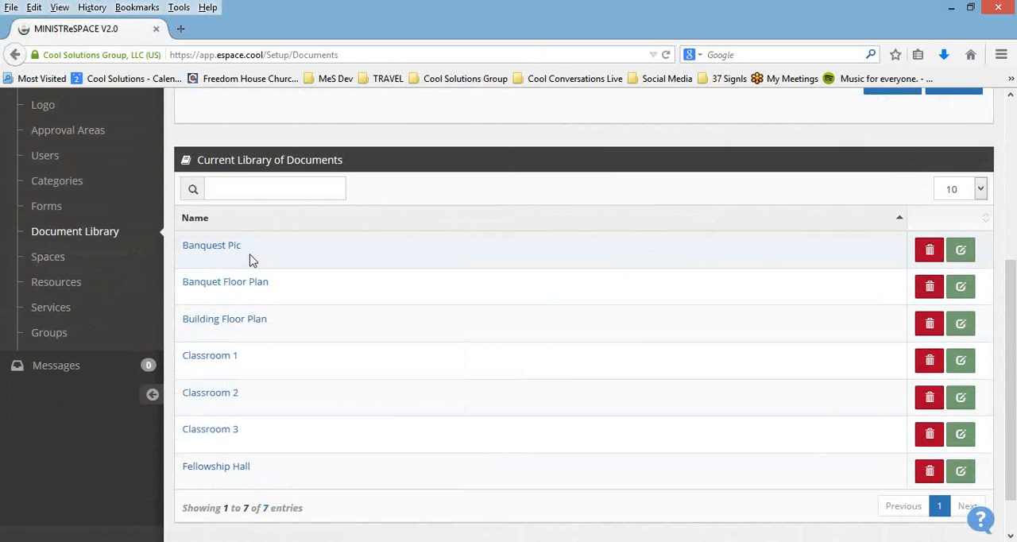
scroll(301, 334, up, 4)
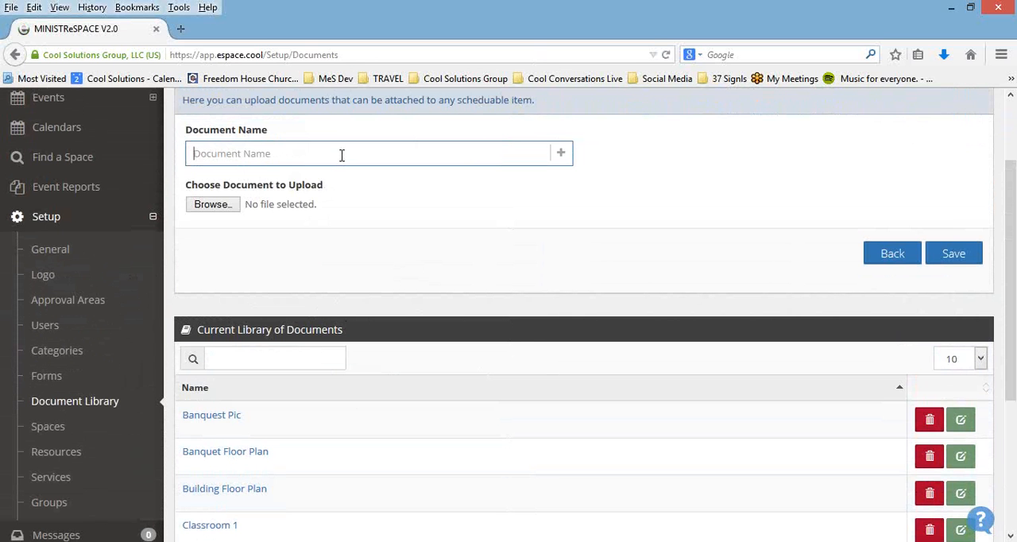
scroll(380, 243, down, 3)
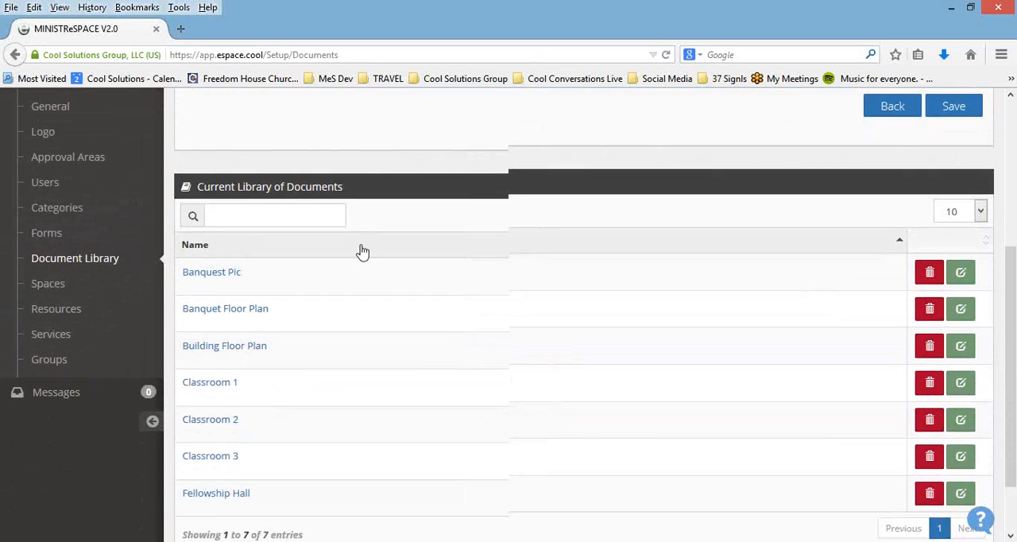
scroll(362, 252, down, 1)
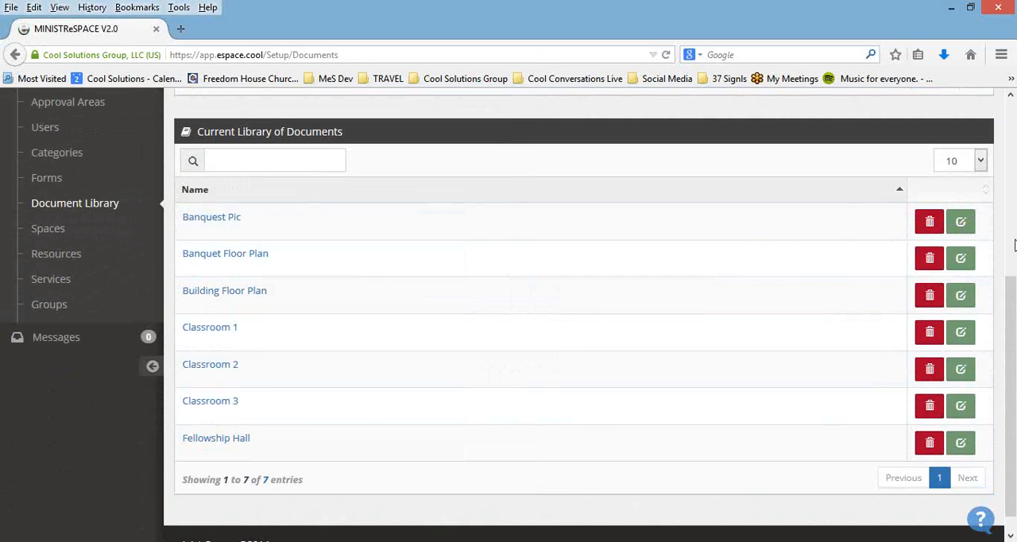
scroll(636, 393, up, 2)
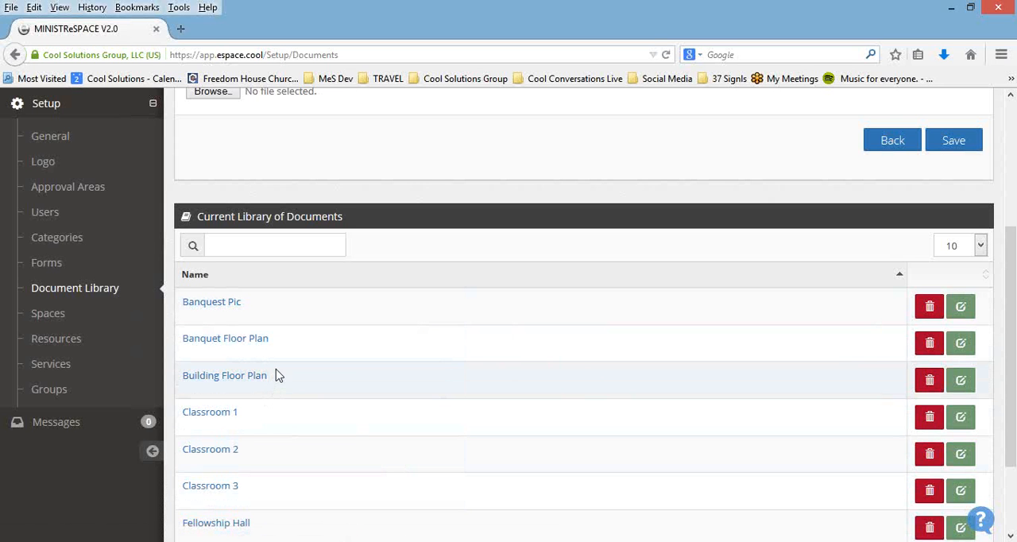
Step: Open the Spaces page in Setup and expand Building B to view its rooms
click(60, 319)
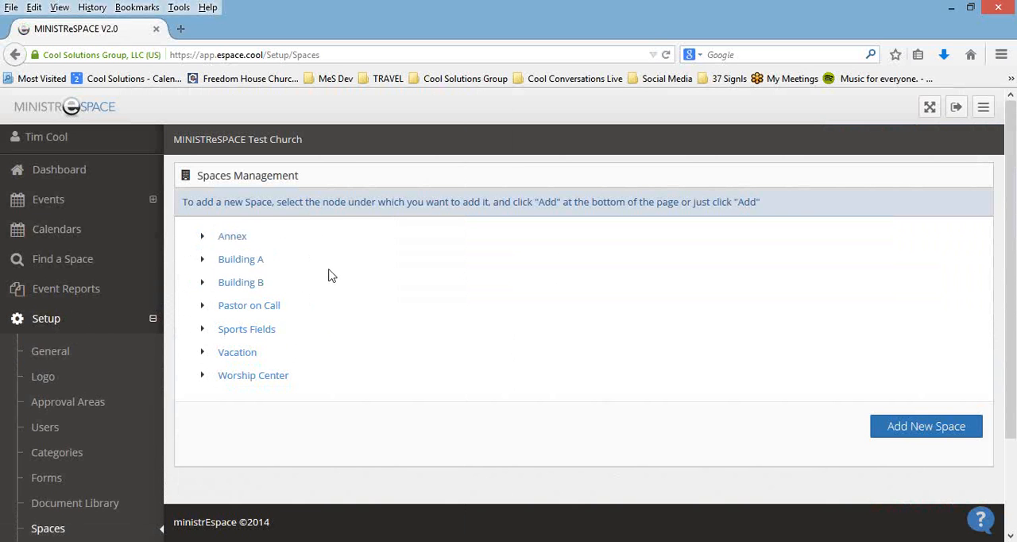
click(202, 286)
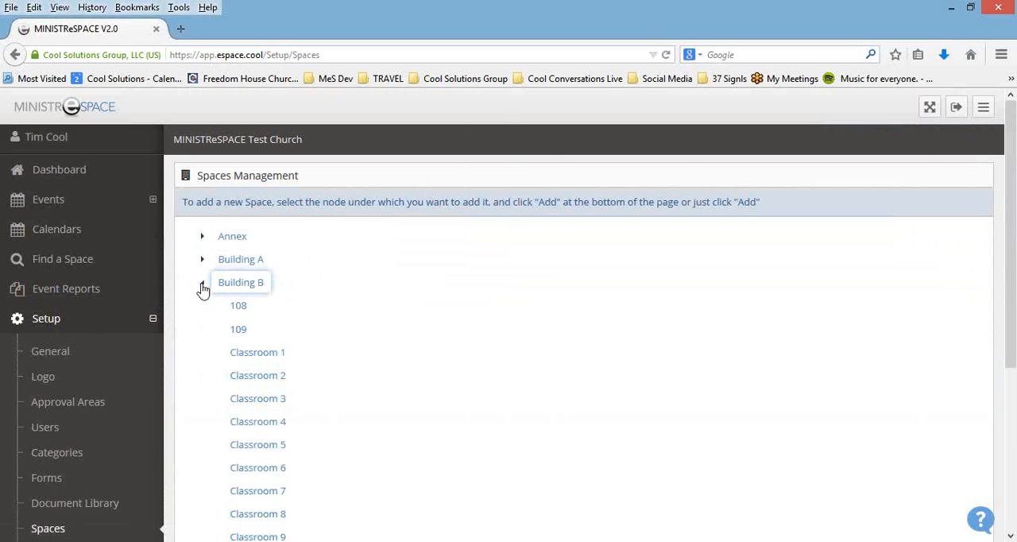
scroll(478, 406, down, 3)
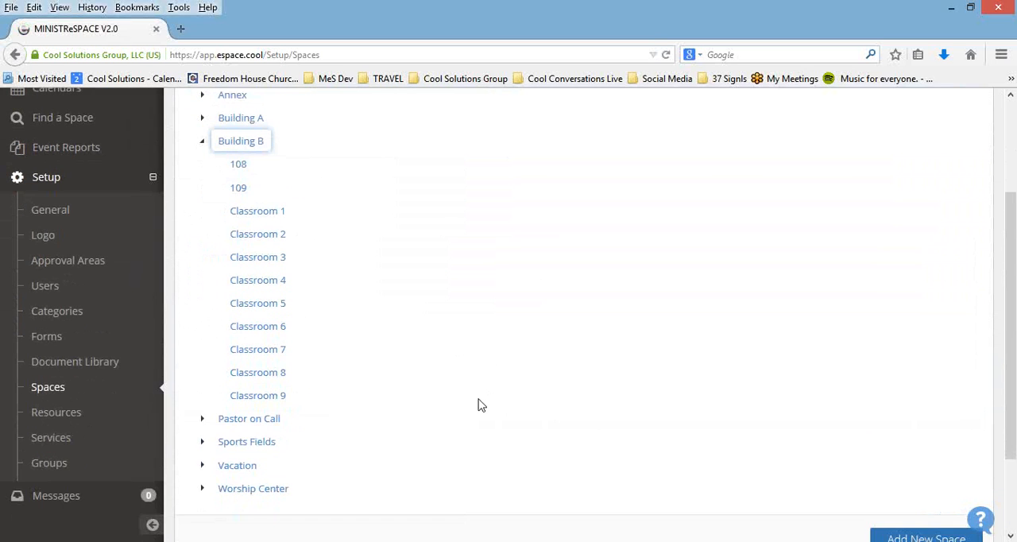
scroll(475, 394, down, 2)
scroll(473, 394, up, 1)
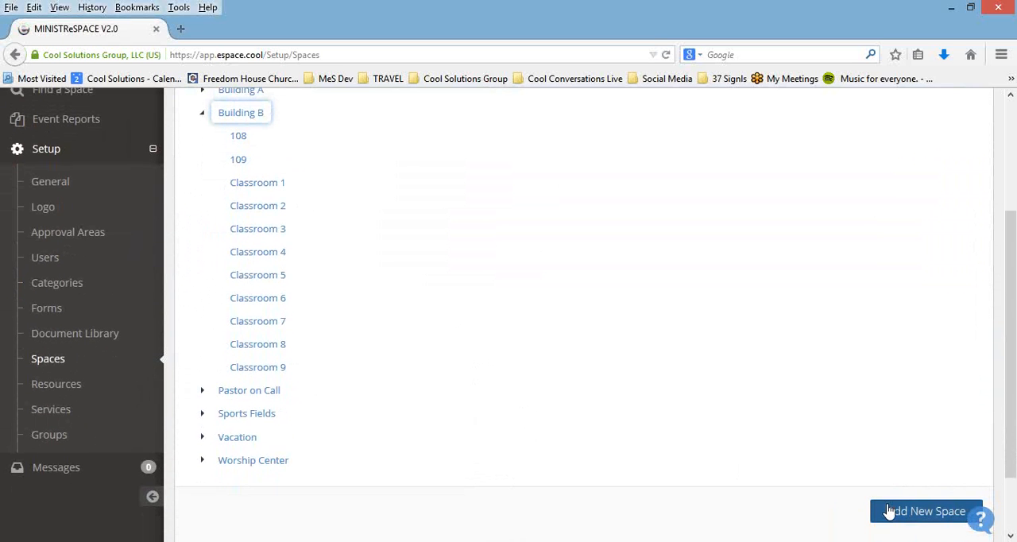
scroll(359, 225, up, 2)
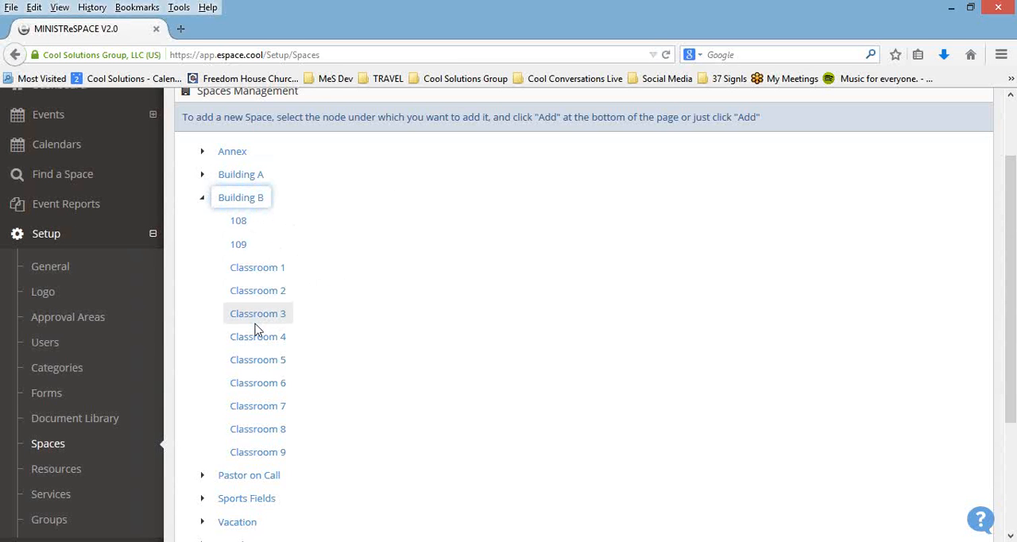
Step: Expand Building A through Classroom 102 and its Closet to view the nested spaces, and collapse Building A
click(203, 176)
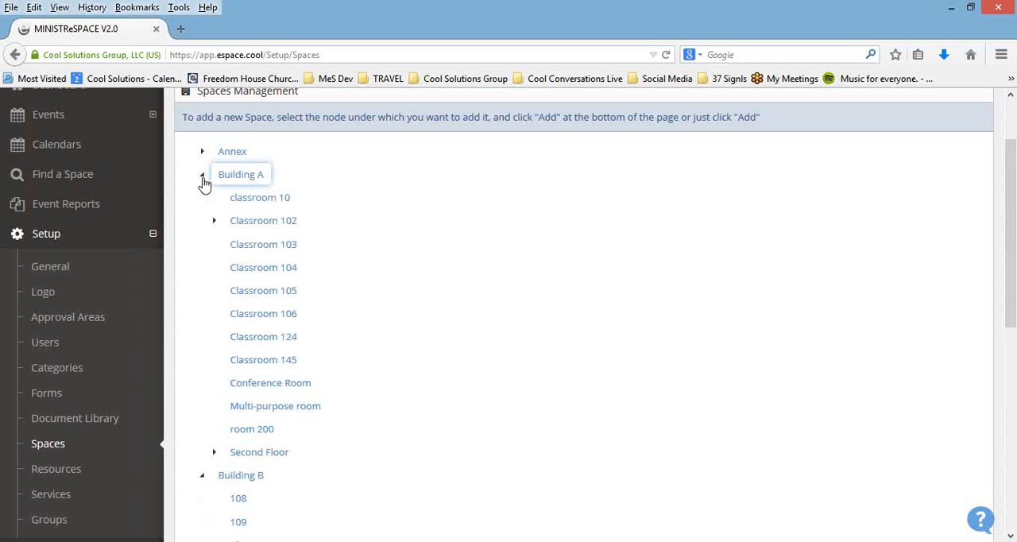
click(213, 223)
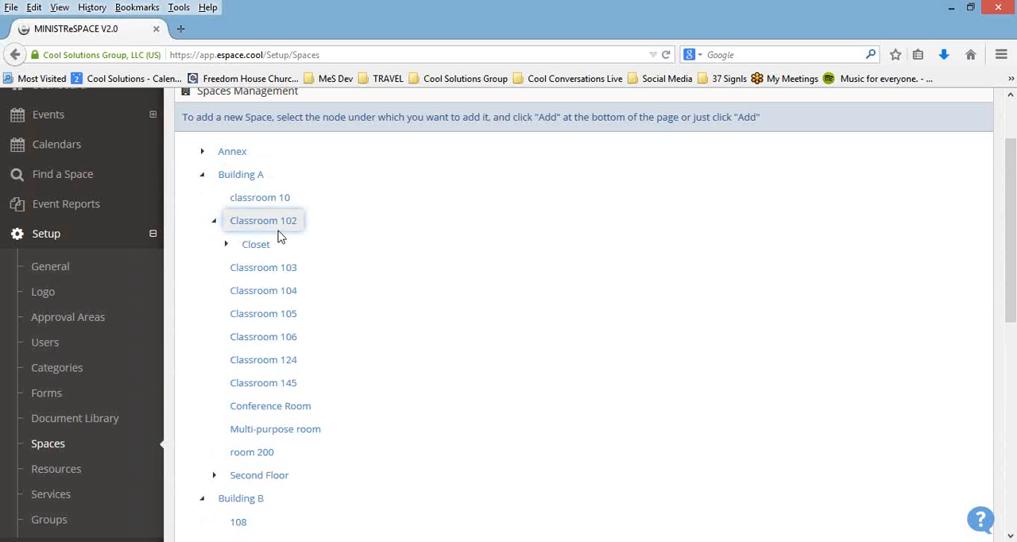
click(226, 244)
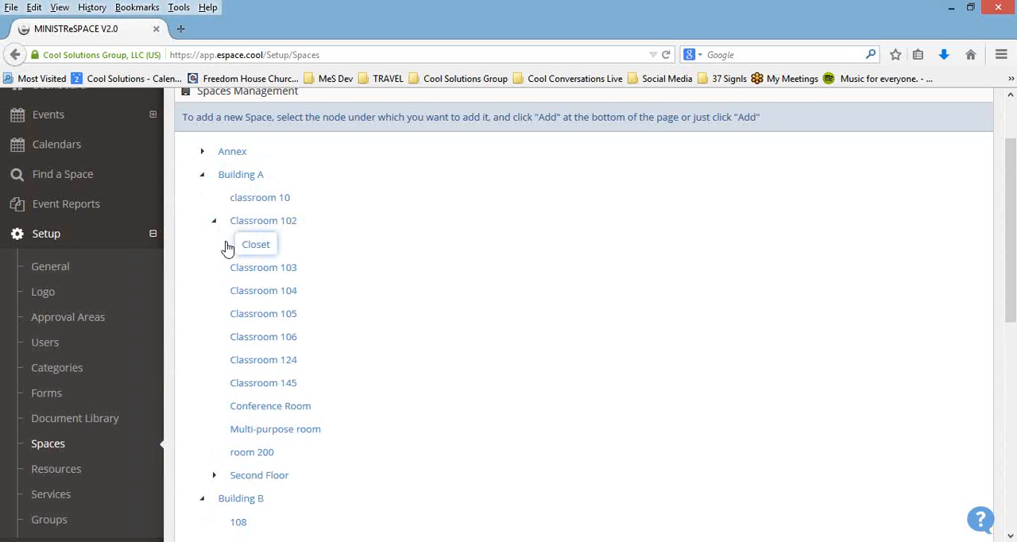
click(204, 176)
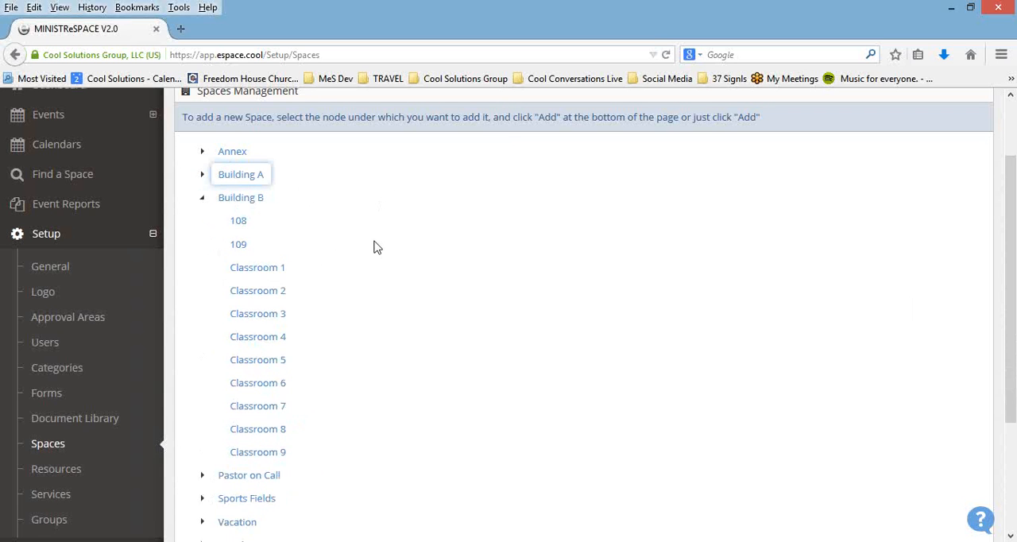
Step: Select space 109 under Building B and open it for editing
scroll(365, 247, down, 2)
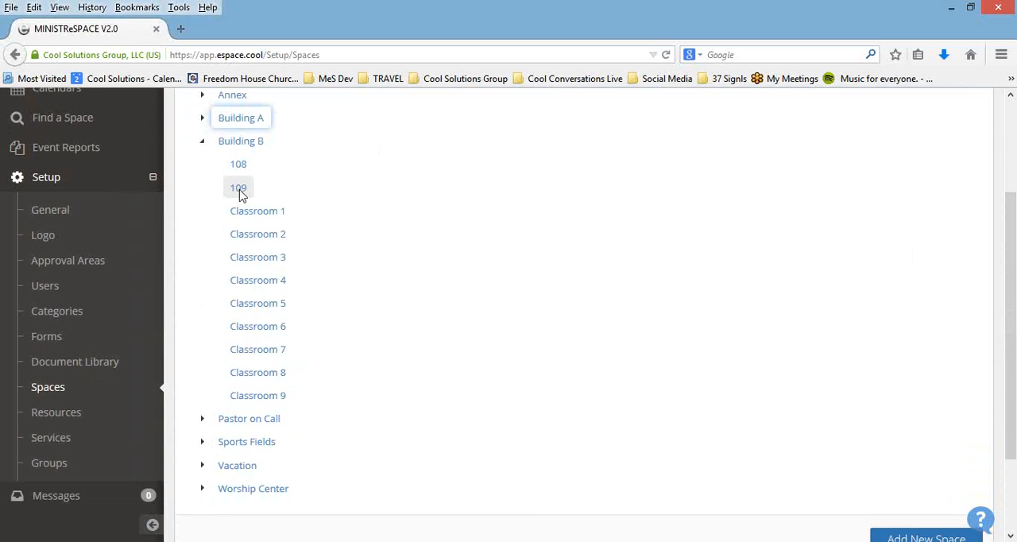
click(240, 191)
scroll(587, 278, down, 4)
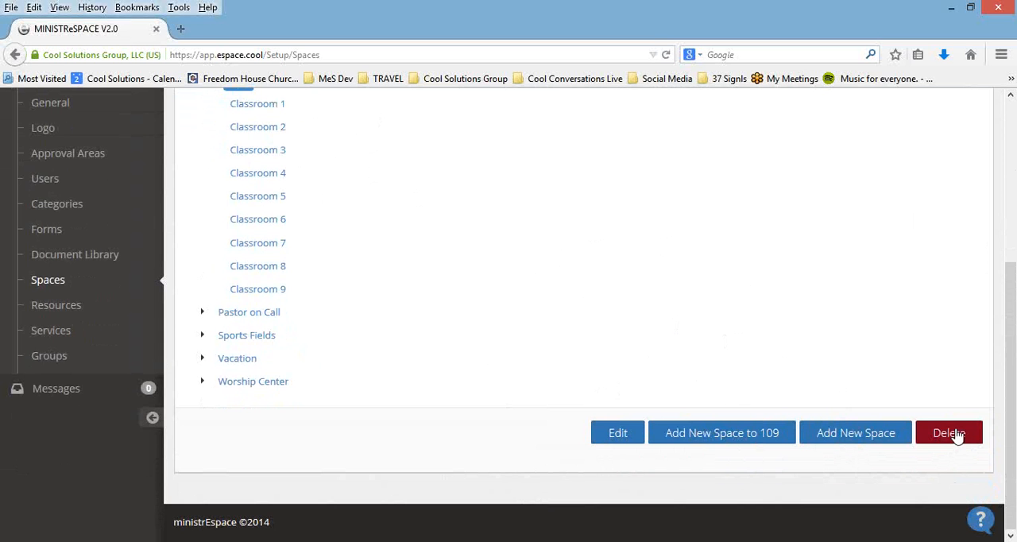
drag(1011, 423, 1015, 374)
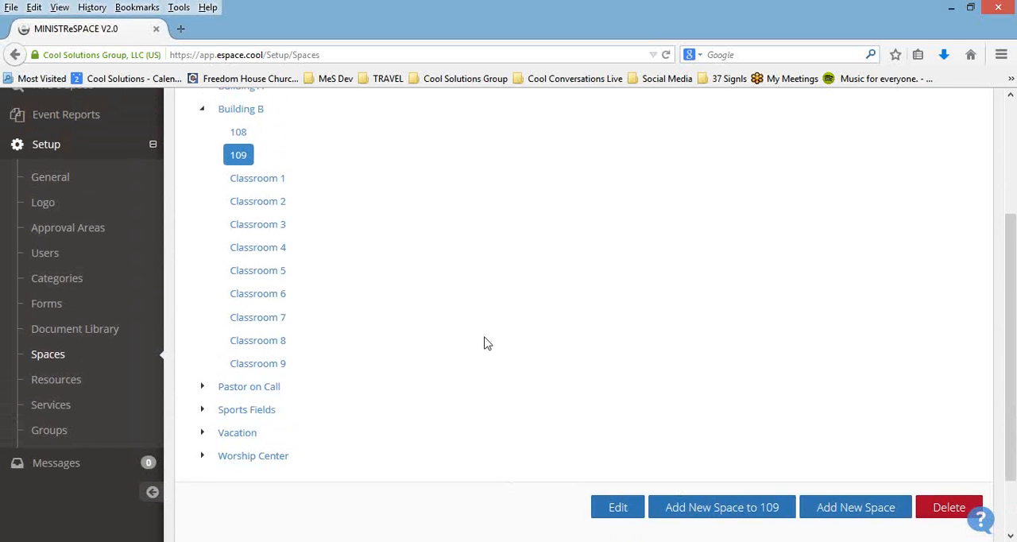
click(619, 508)
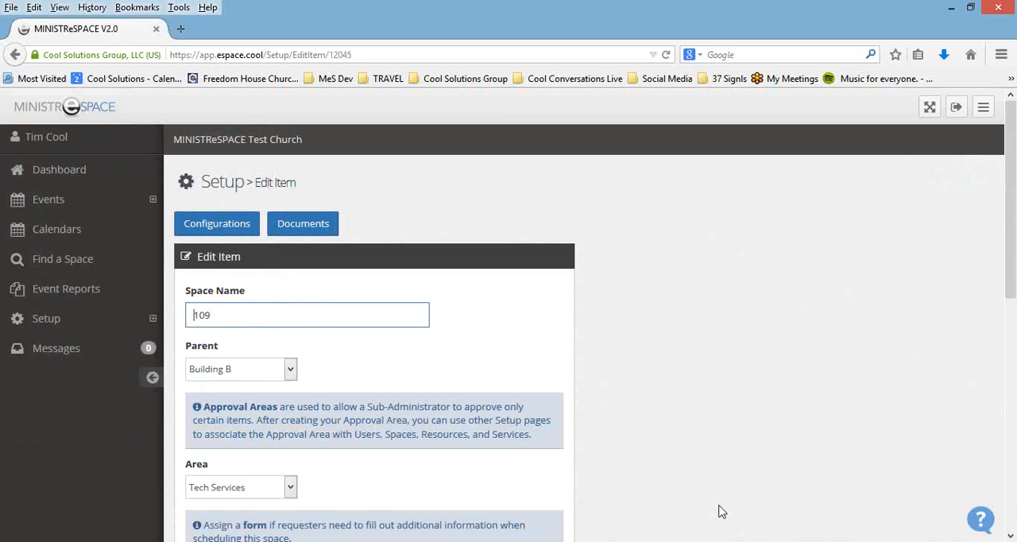
Step: Review the edit form of space 109, viewing the choices for Parent and Area and the scheduling, approval and capacity settings
scroll(689, 374, down, 1)
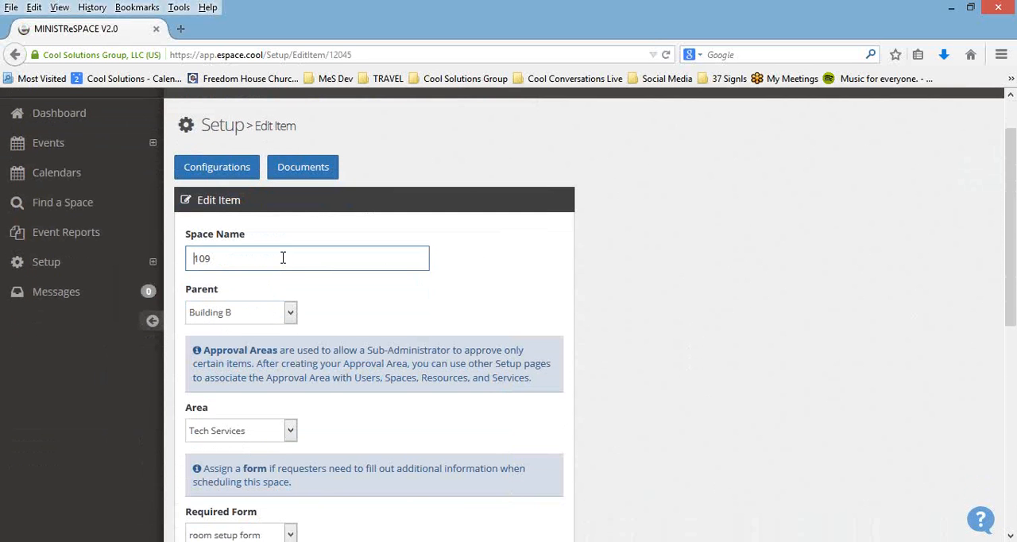
click(290, 314)
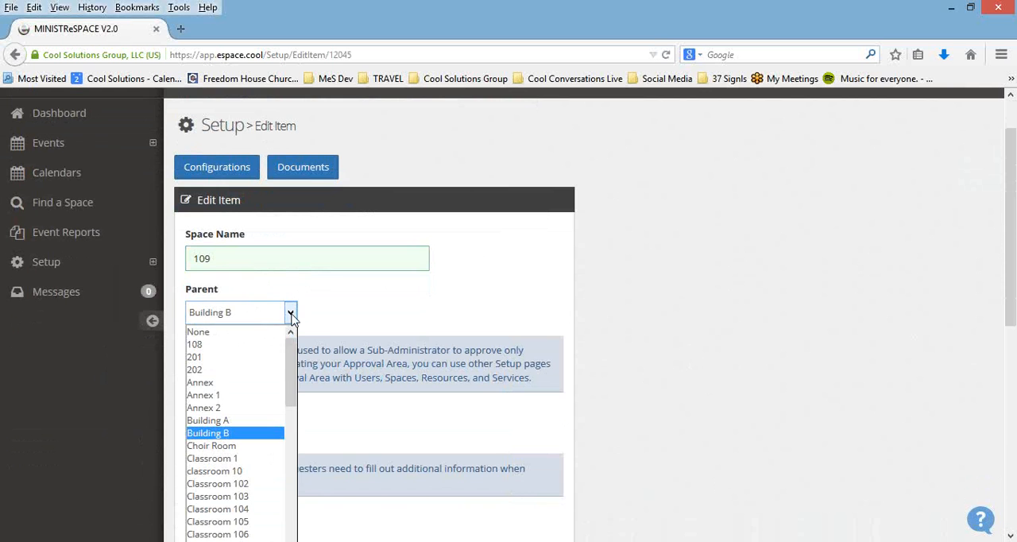
click(326, 294)
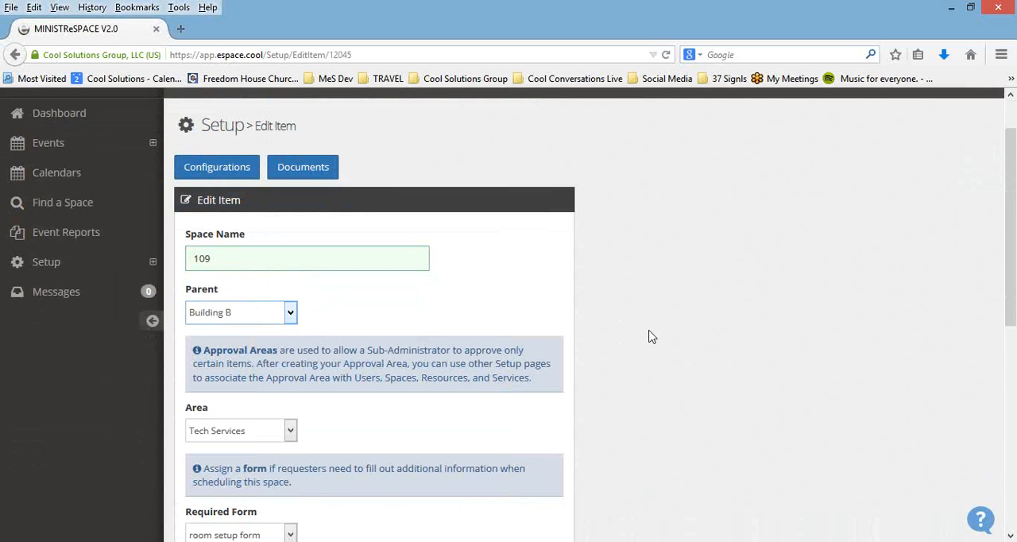
scroll(656, 340, down, 2)
click(291, 317)
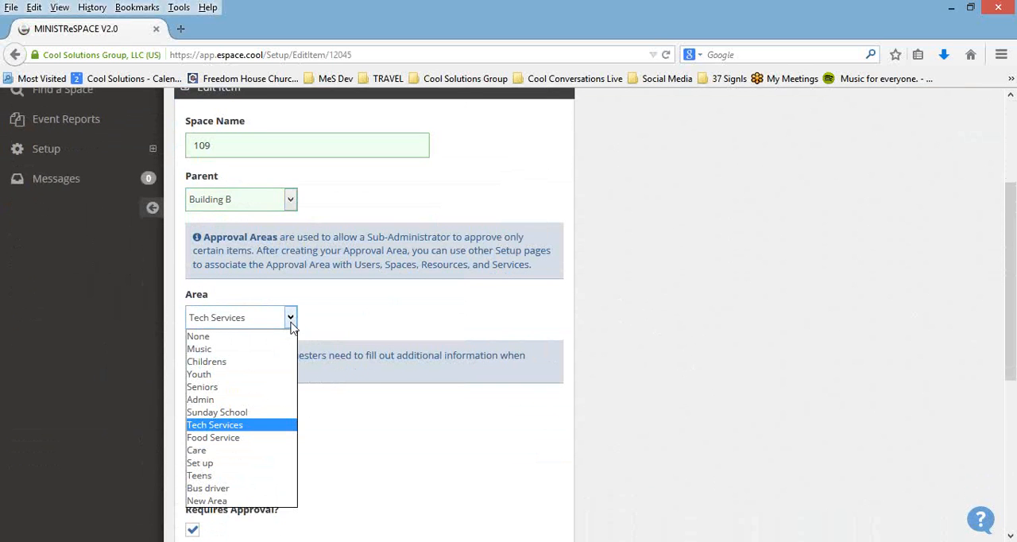
click(334, 310)
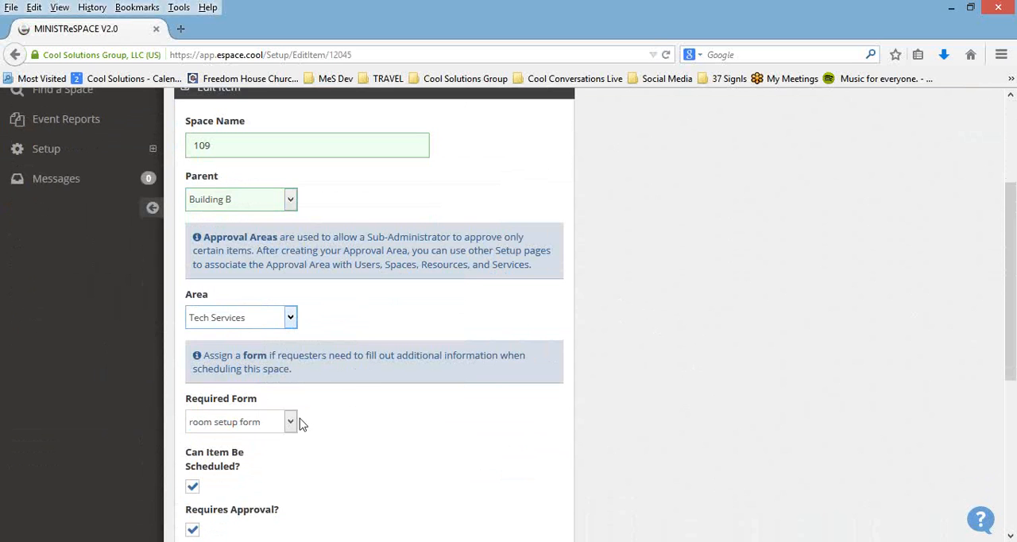
scroll(395, 418, down, 2)
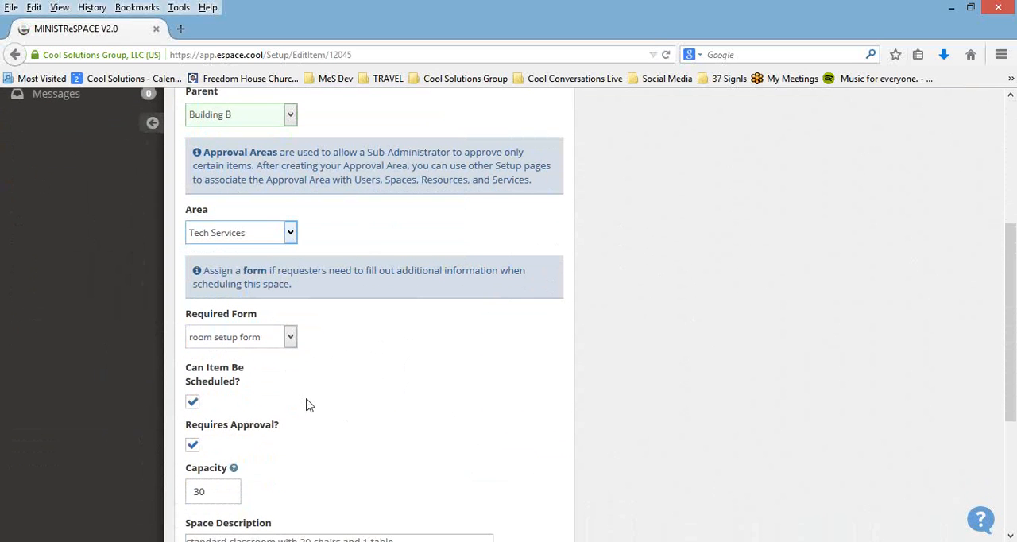
scroll(334, 447, down, 1)
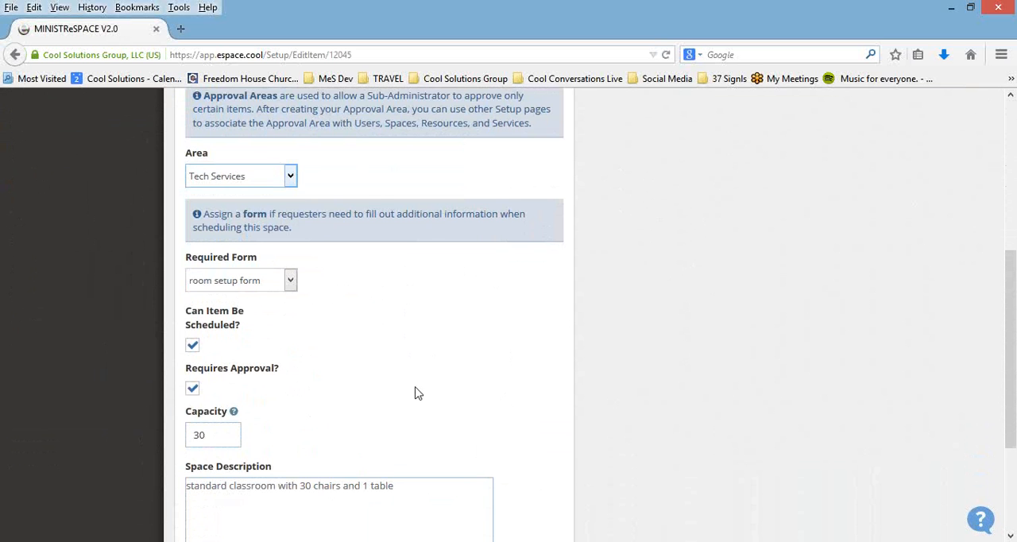
Step: View the list of configurations for space 109 and return to the item
scroll(417, 392, up, 1)
scroll(417, 393, up, 2)
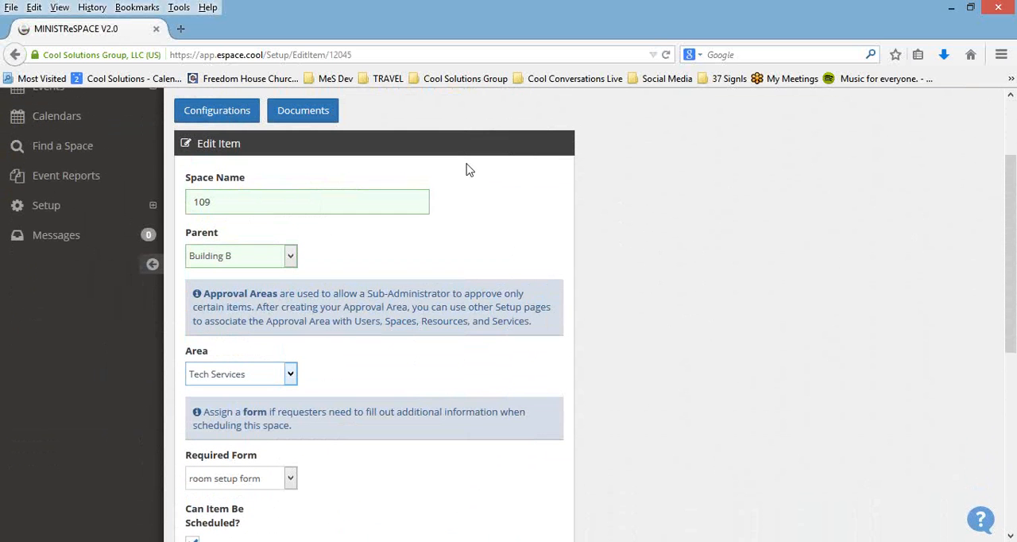
scroll(302, 150, up, 1)
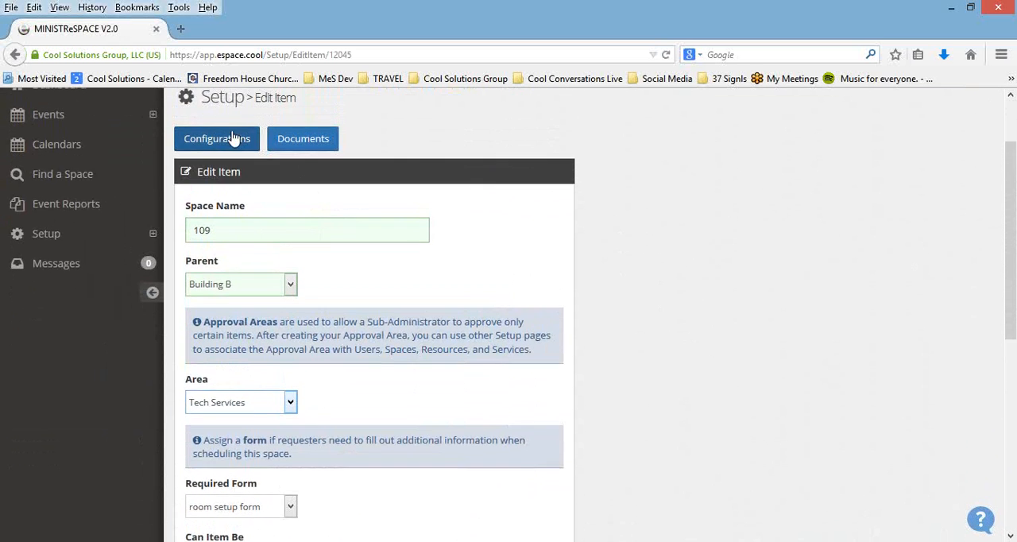
click(233, 140)
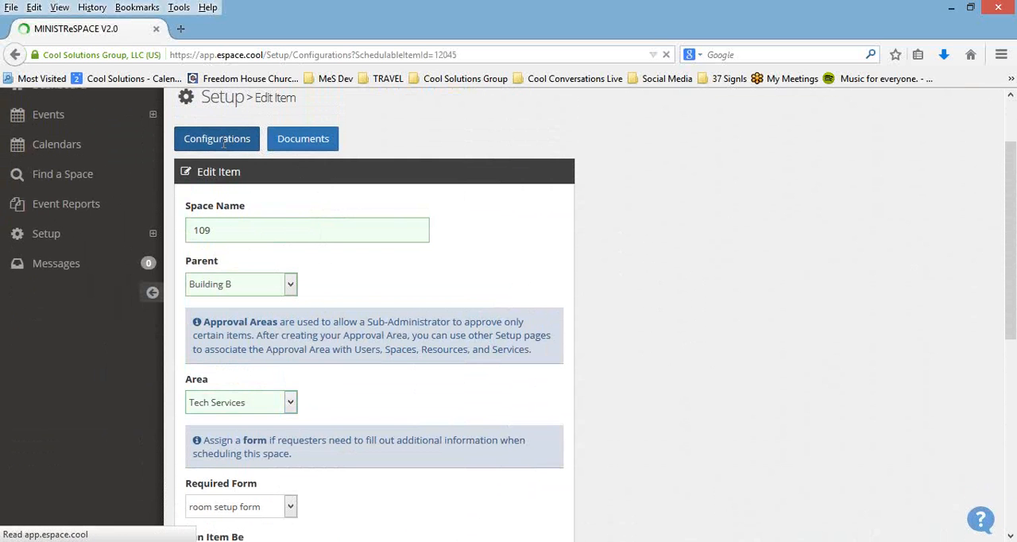
scroll(357, 340, down, 2)
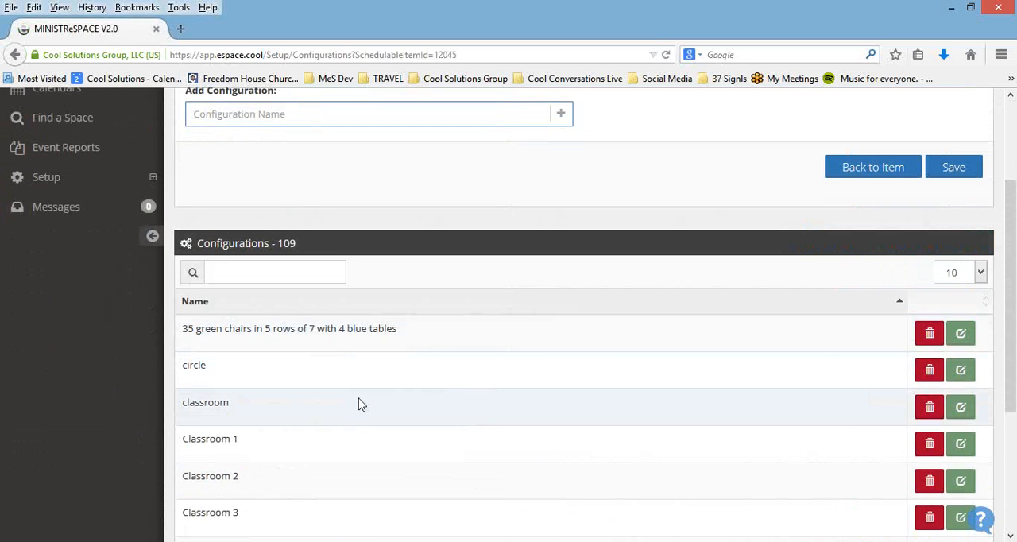
scroll(354, 381, down, 2)
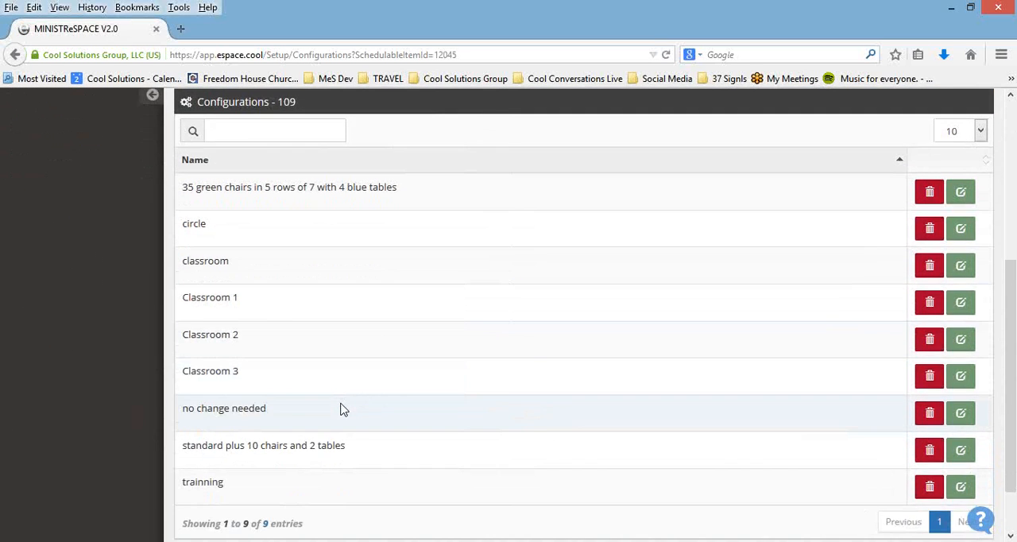
scroll(343, 410, up, 4)
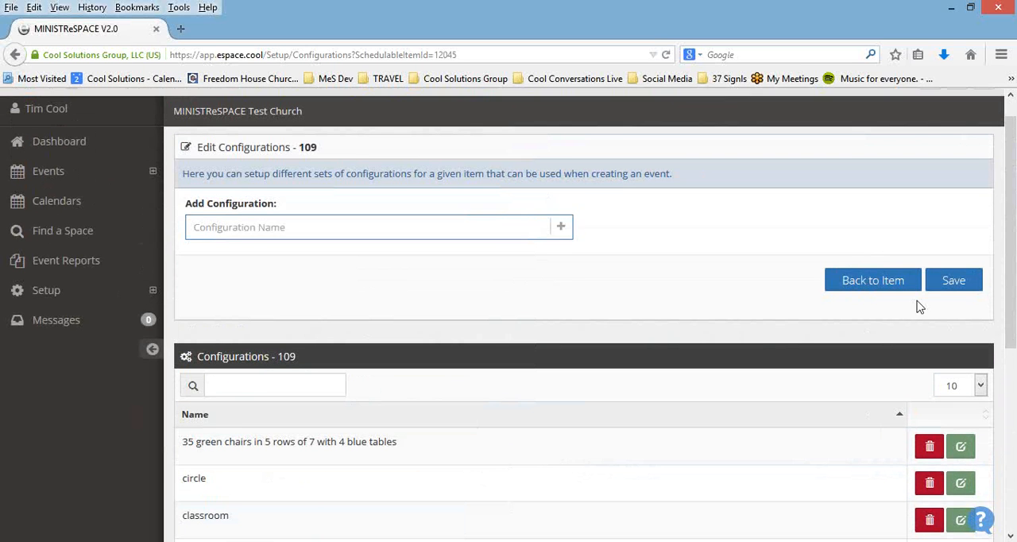
click(894, 289)
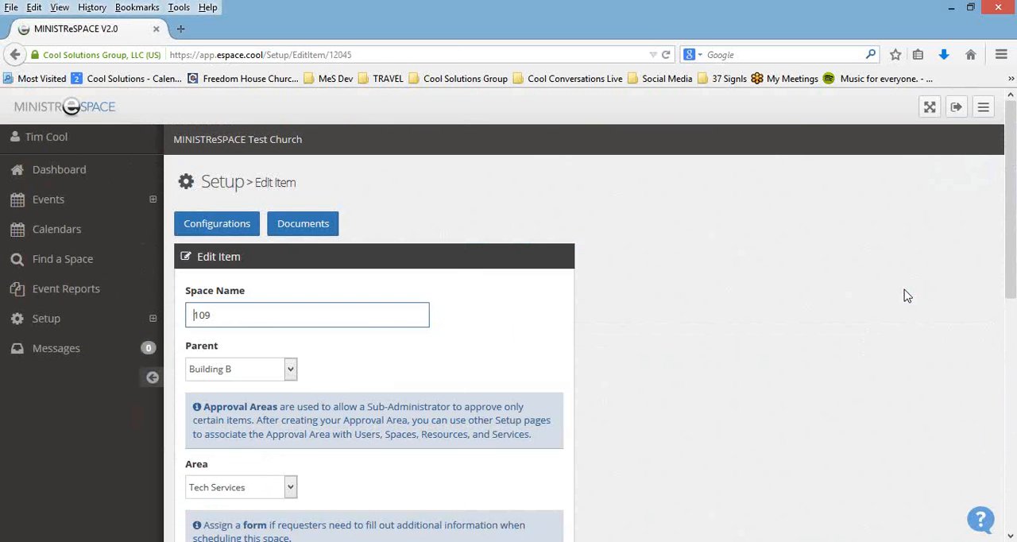
Step: Open the documents page of space 109 and view its assigned documents and the library documents available to assign
click(326, 226)
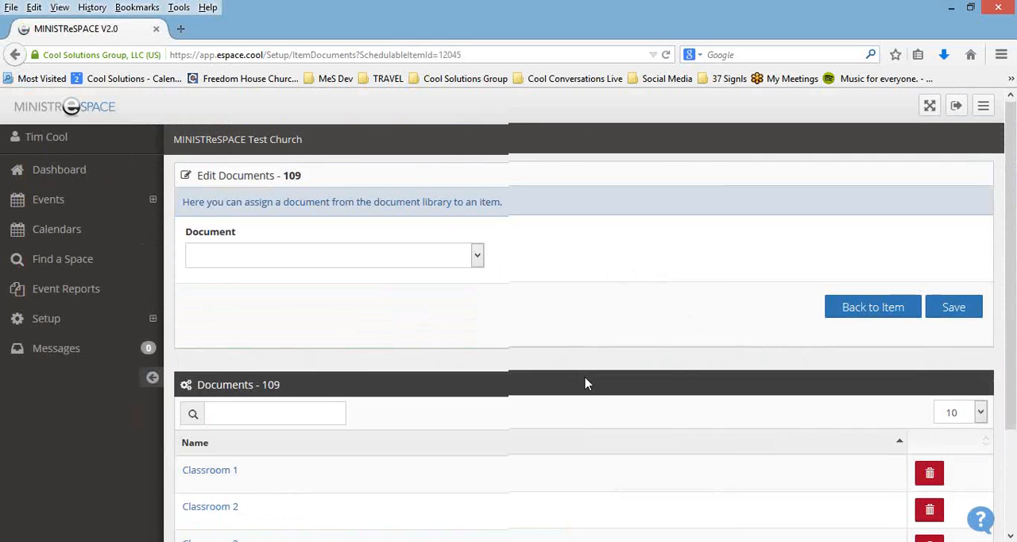
scroll(260, 290, down, 3)
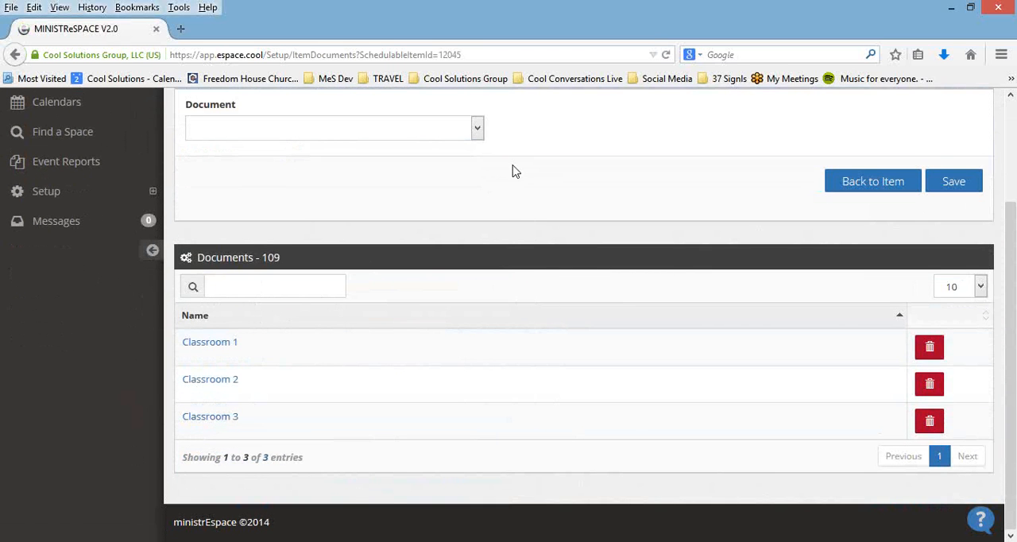
scroll(513, 171, up, 1)
click(480, 207)
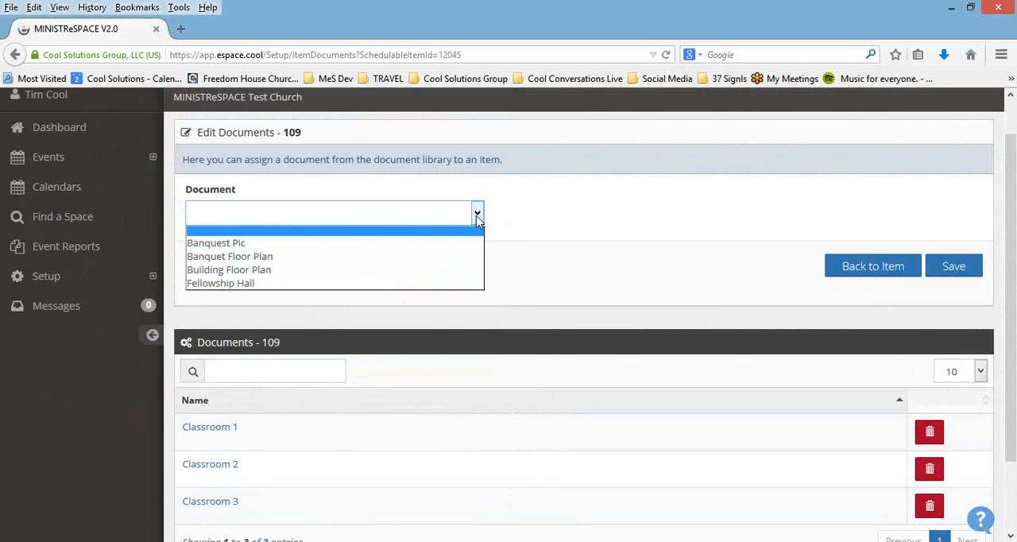
Step: Open the Groups setup page and view the list of groups
click(860, 274)
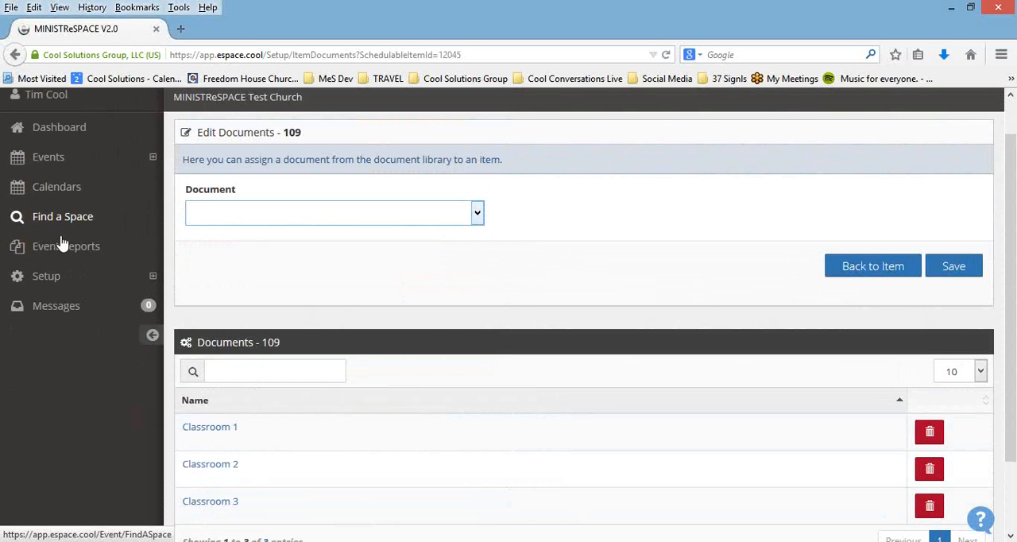
click(50, 277)
scroll(106, 295, down, 2)
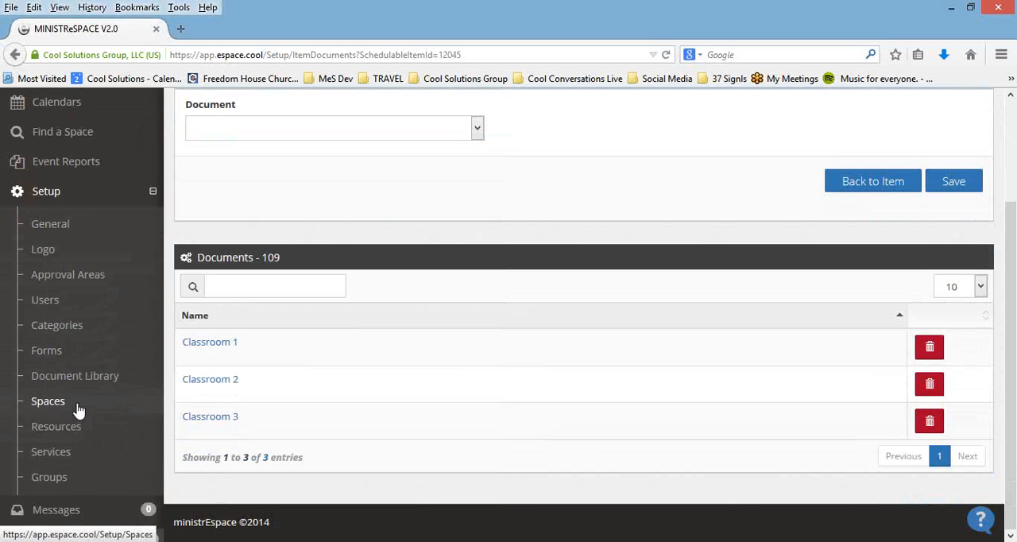
click(50, 477)
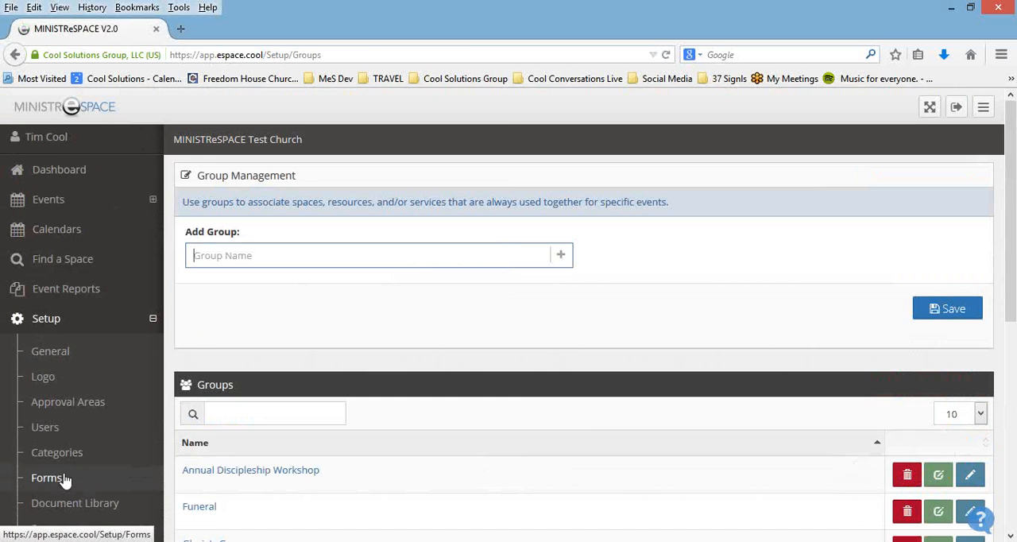
scroll(492, 378, down, 3)
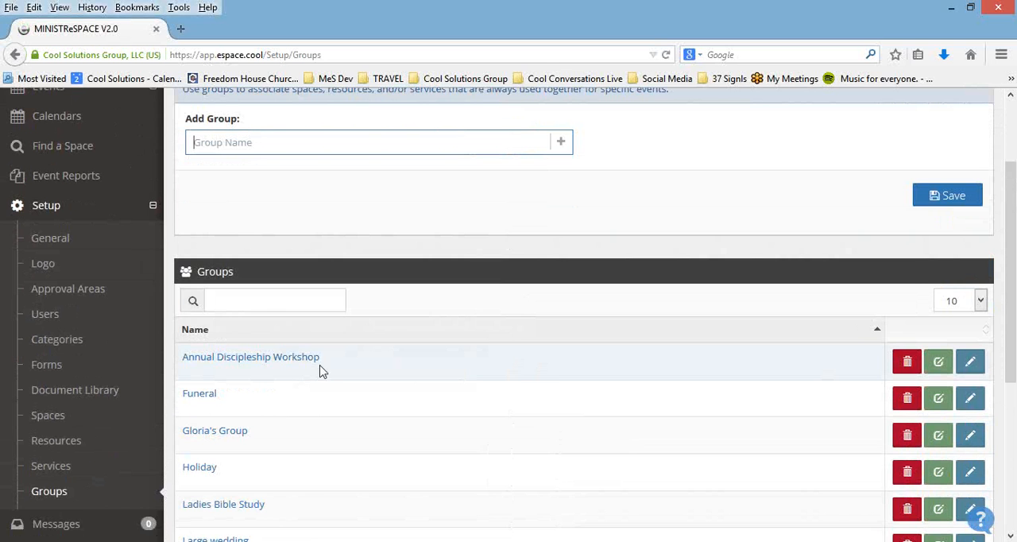
Step: Open the Annual Discipleship Workshop group and review its items and the spaces, resources and services available to add
click(263, 365)
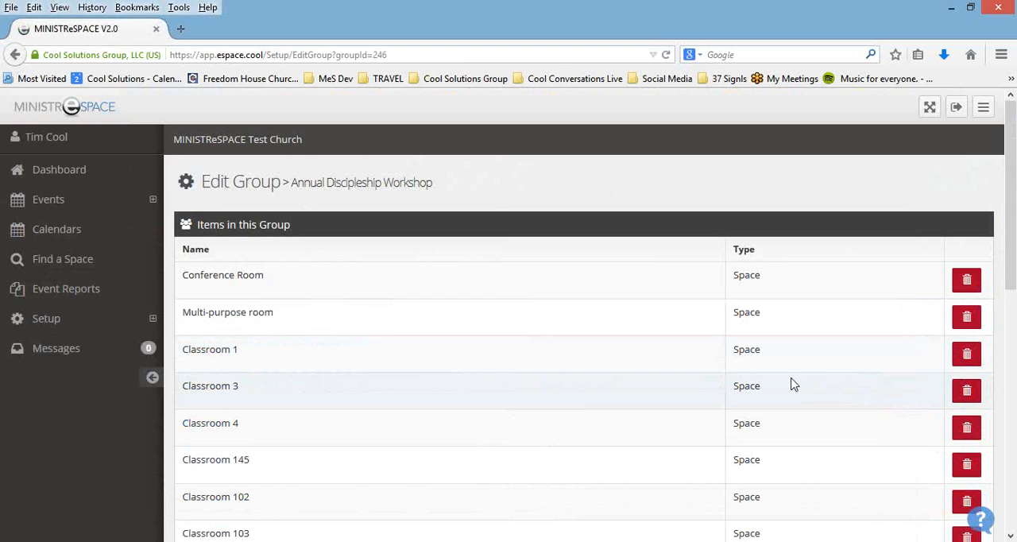
scroll(799, 368, down, 1)
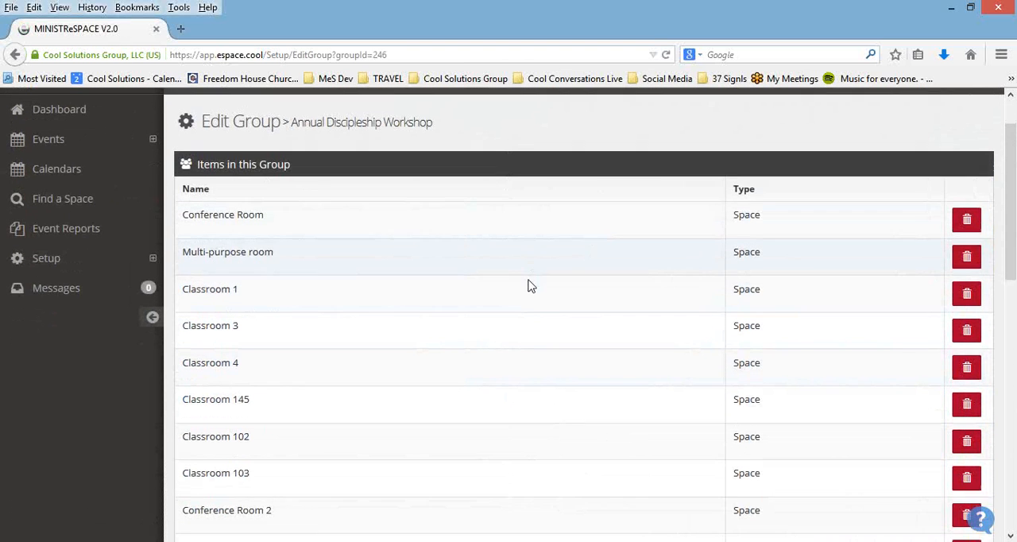
scroll(495, 243, down, 6)
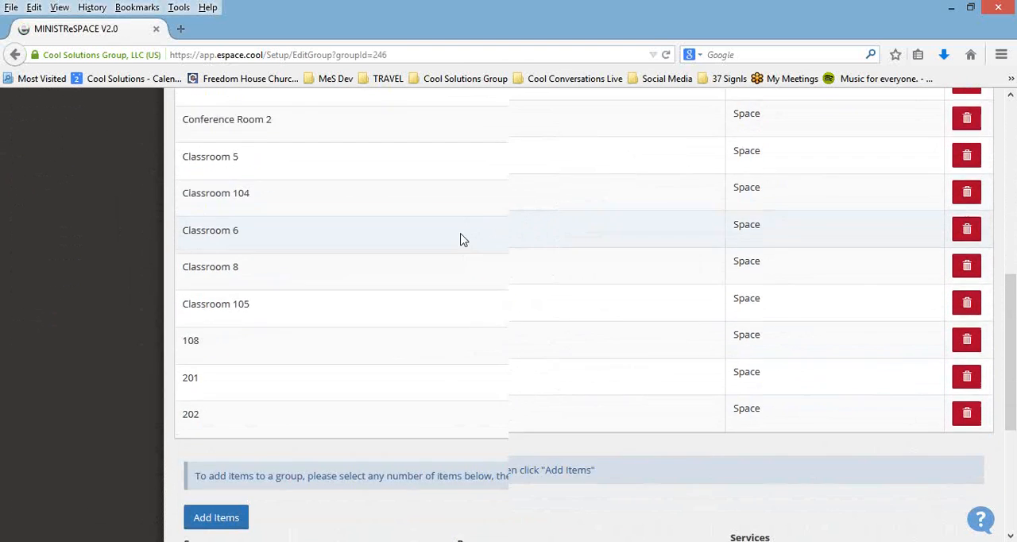
scroll(460, 239, down, 4)
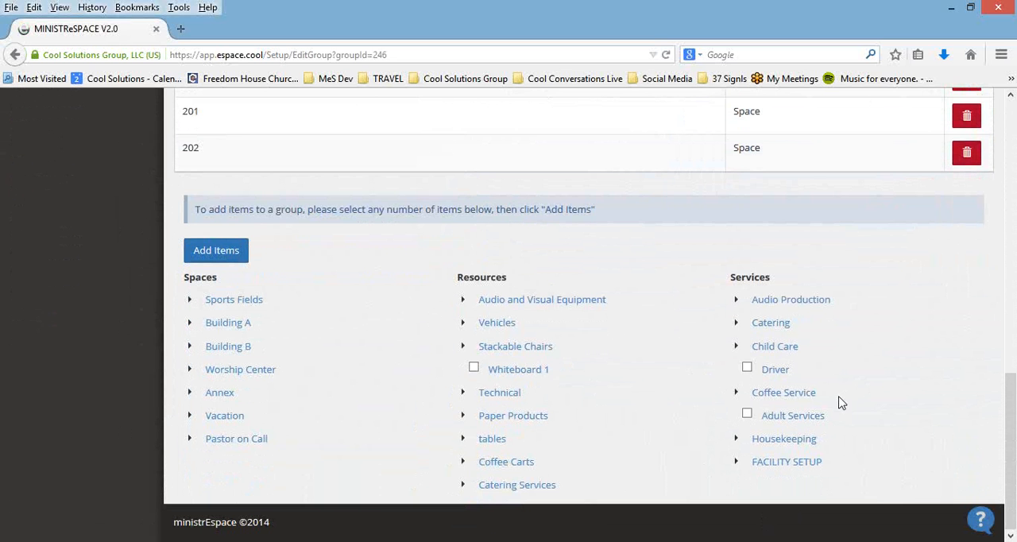
scroll(840, 409, up, 5)
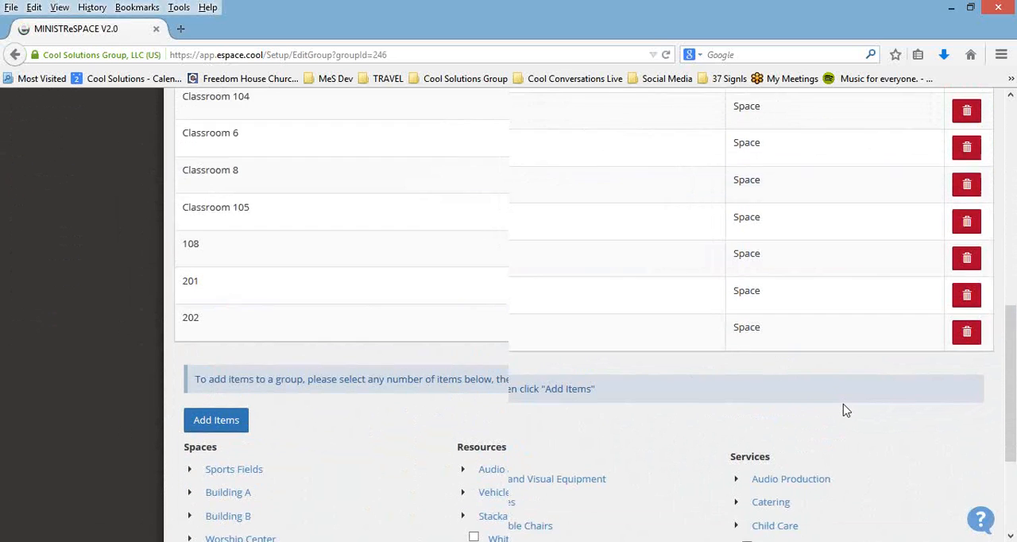
scroll(850, 407, up, 4)
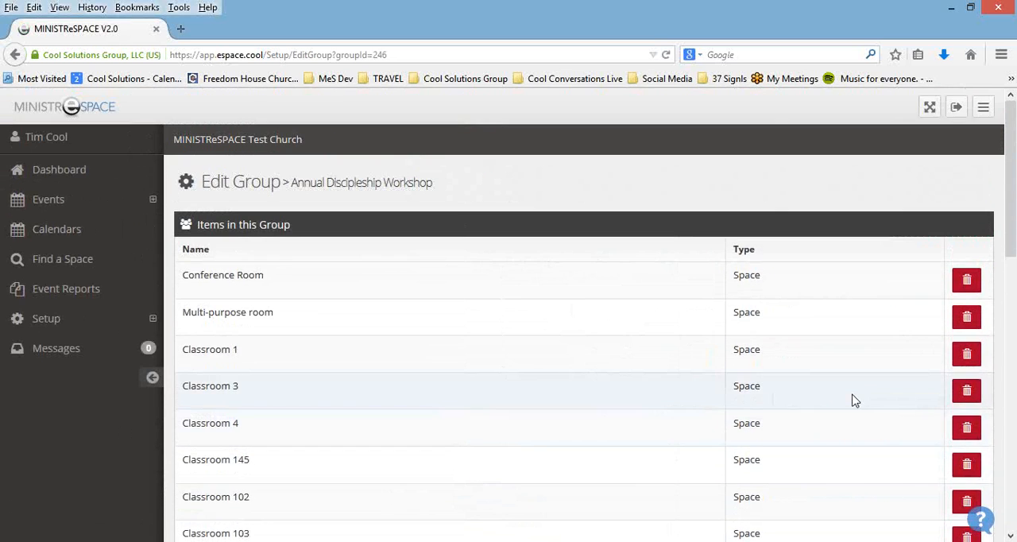
click(48, 319)
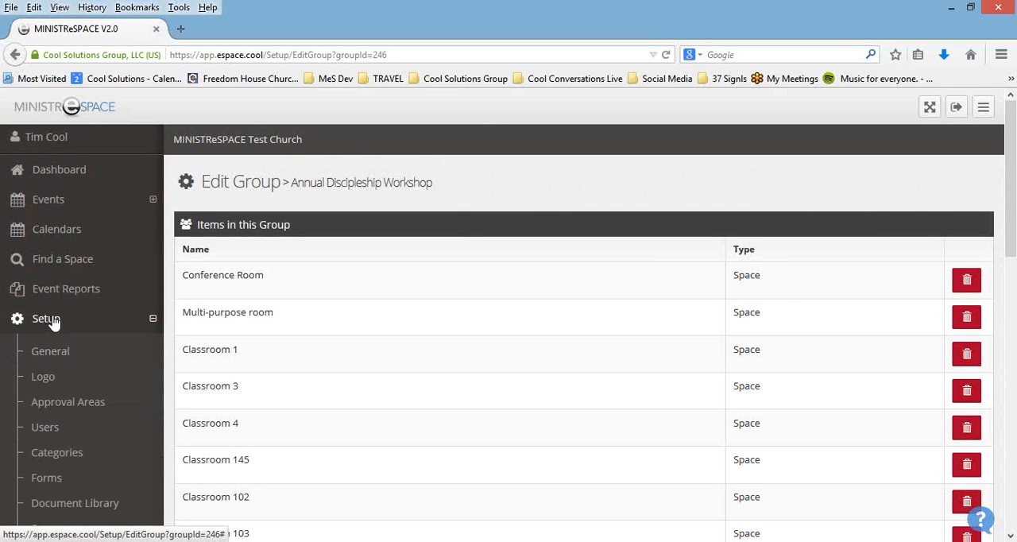
scroll(79, 389, down, 2)
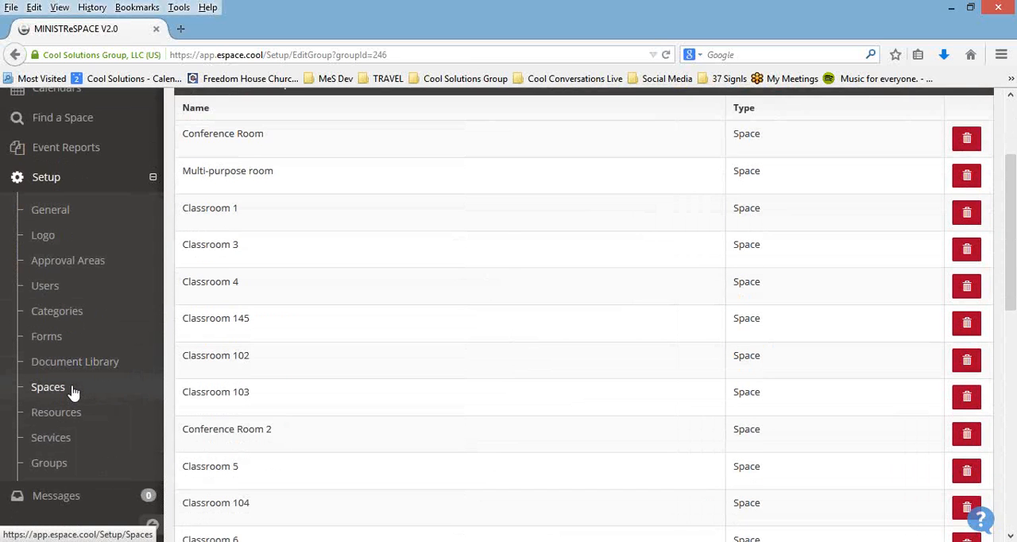
scroll(69, 390, up, 3)
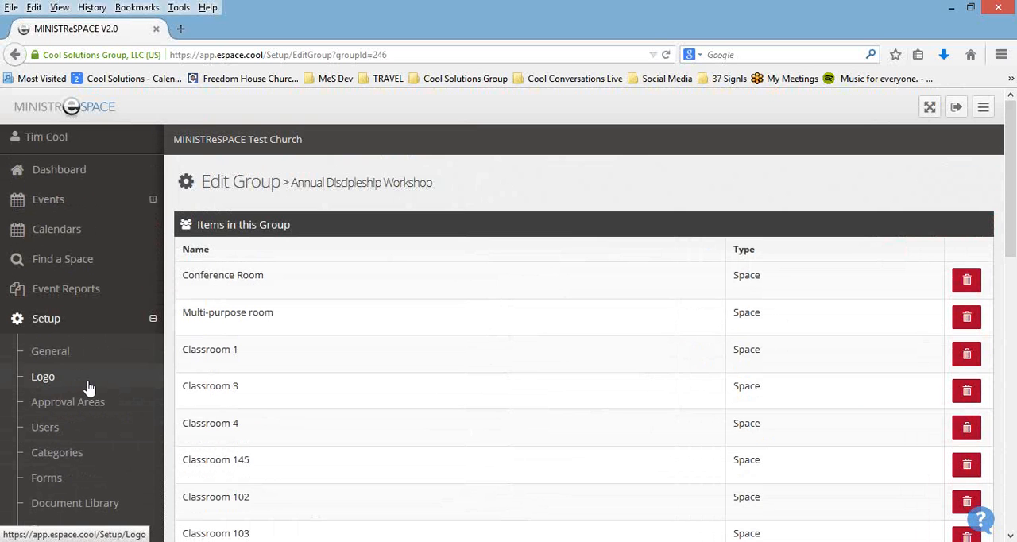
Step: Start a new event named "Webinar Event" with the category Campus Support and the description "V2.0"
click(43, 202)
click(51, 263)
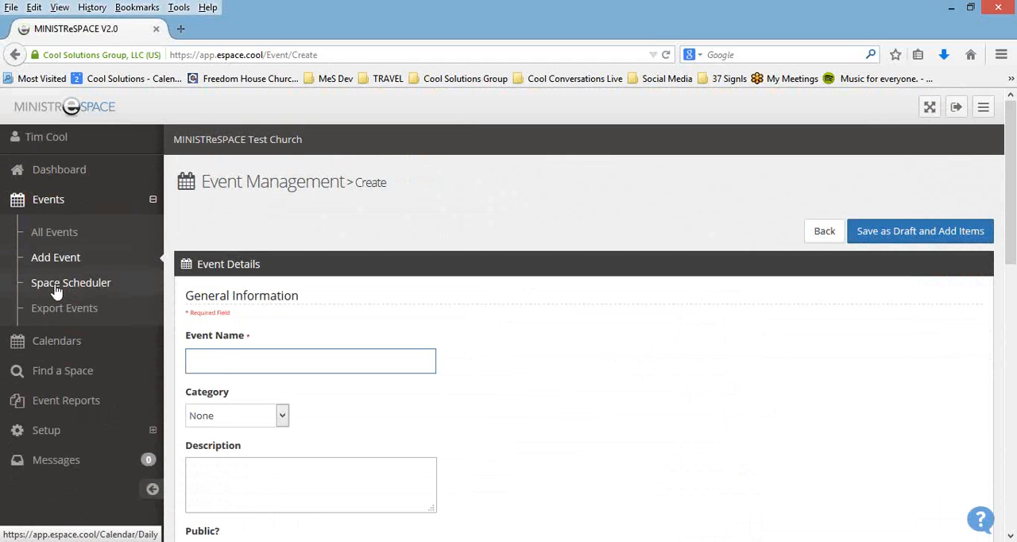
text(Webinar Eent)
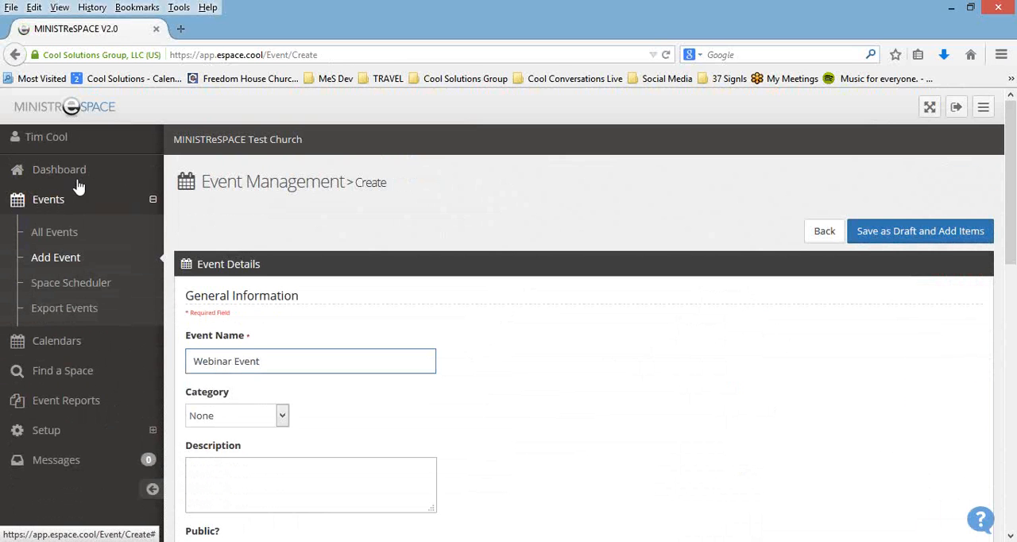
scroll(419, 340, down, 1)
click(282, 359)
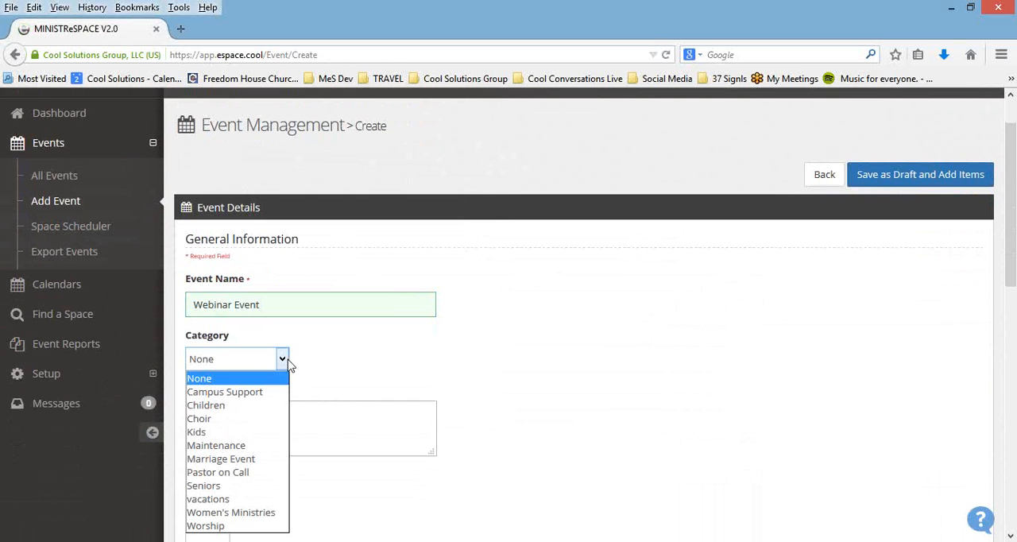
click(265, 392)
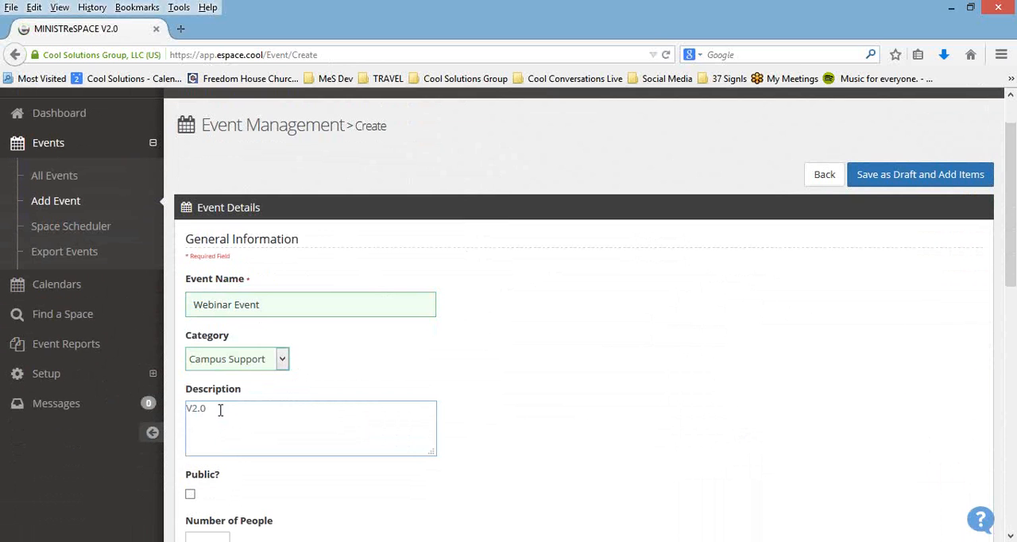
Step: Make the event public and enter "Y'all come" as its public notes
scroll(602, 344, down, 4)
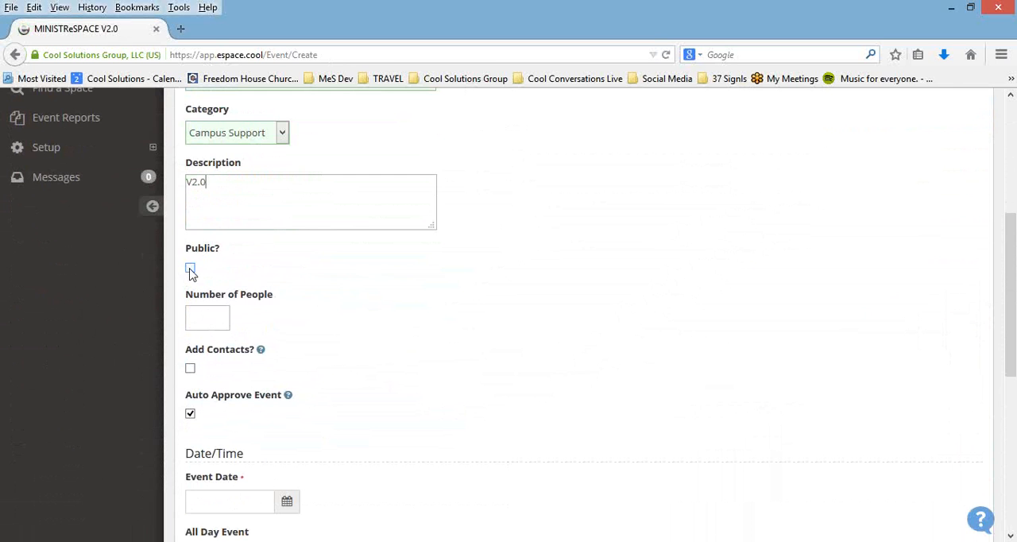
click(190, 269)
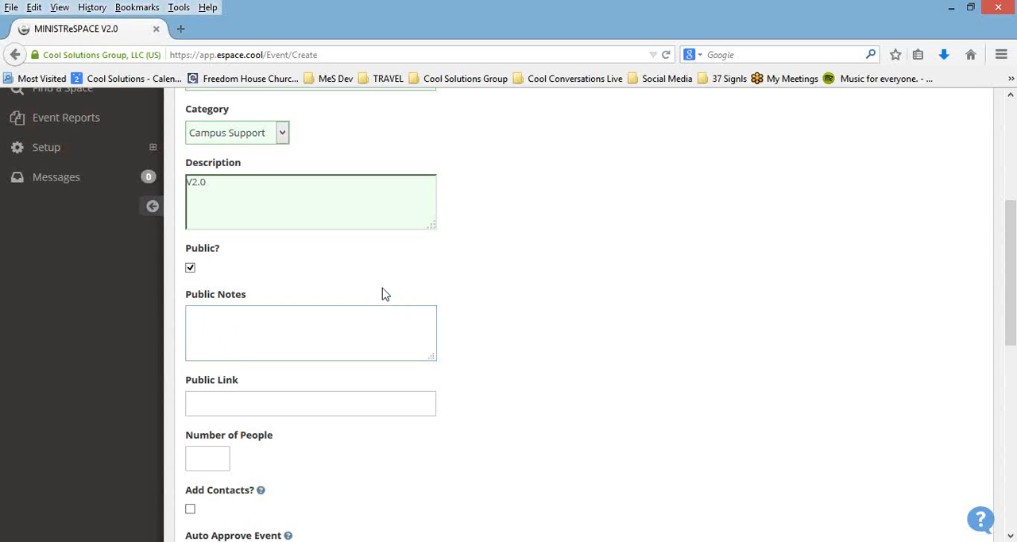
key(Tab)
text(C)
key(BackSpace)
text(Y'all come)
click(211, 402)
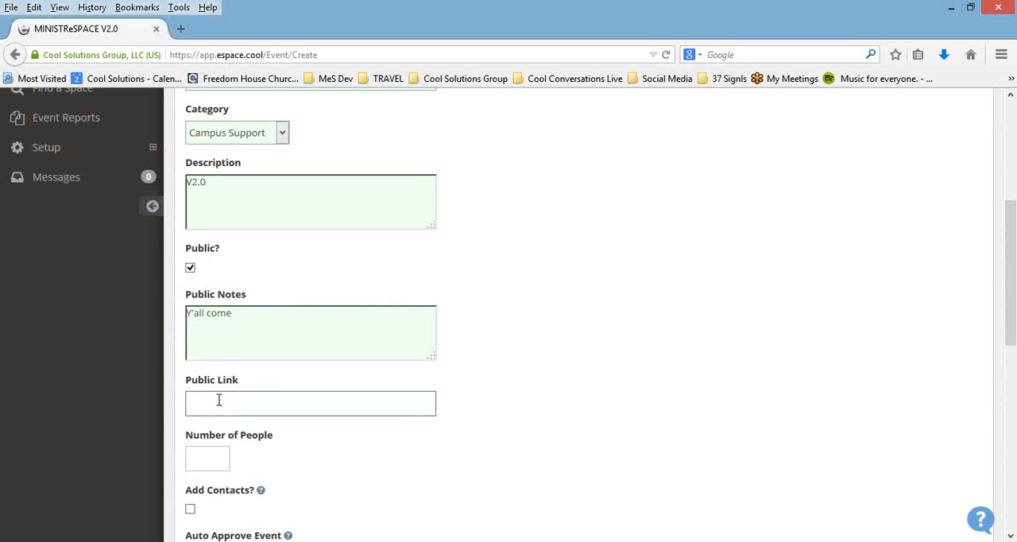
text(h)
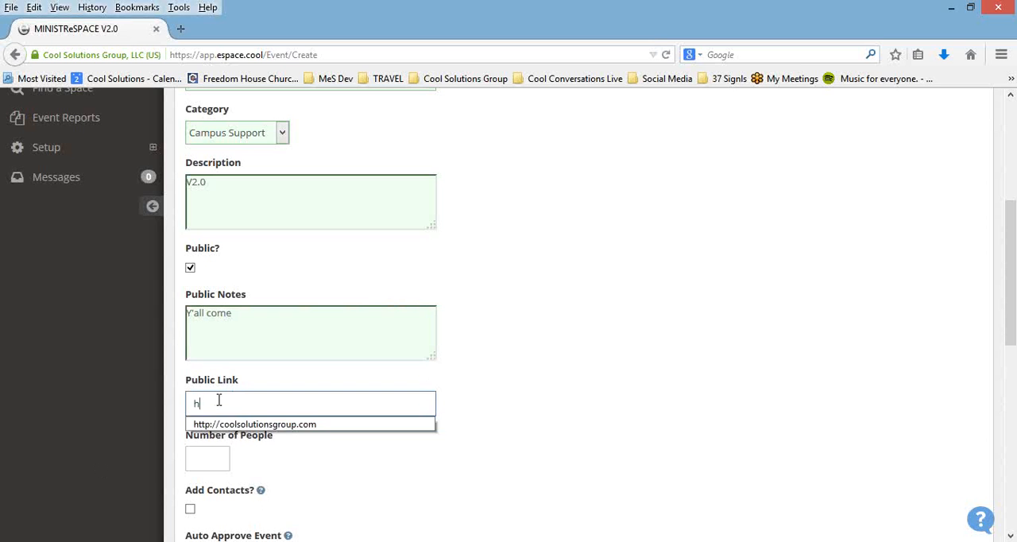
click(328, 425)
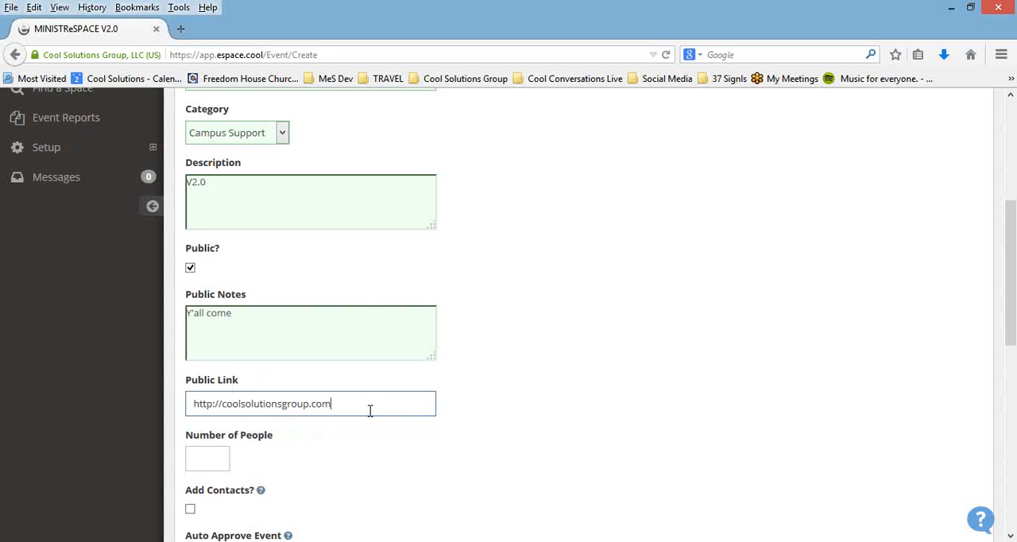
Step: Set the event's number of people to 101 and enable adding contacts
scroll(469, 372, down, 4)
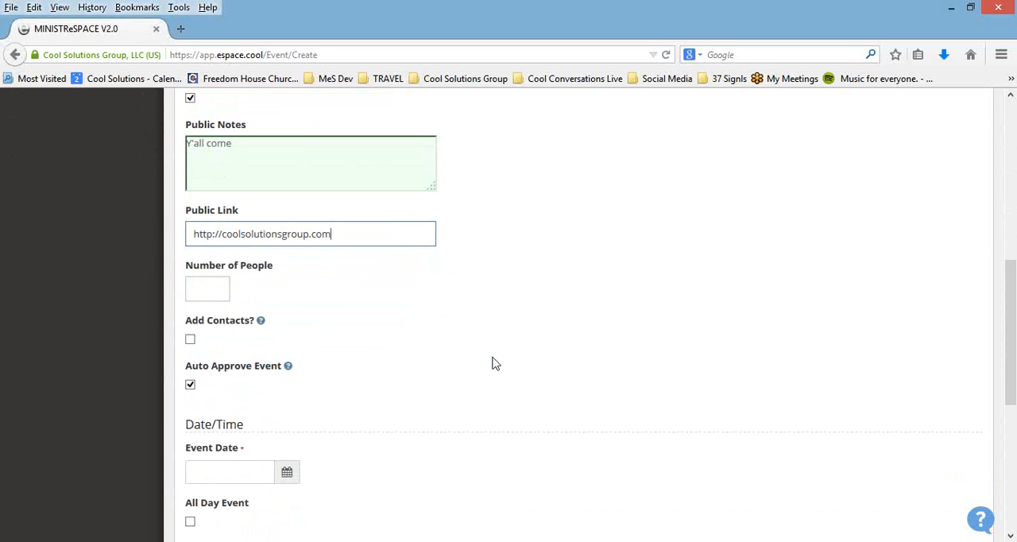
click(205, 289)
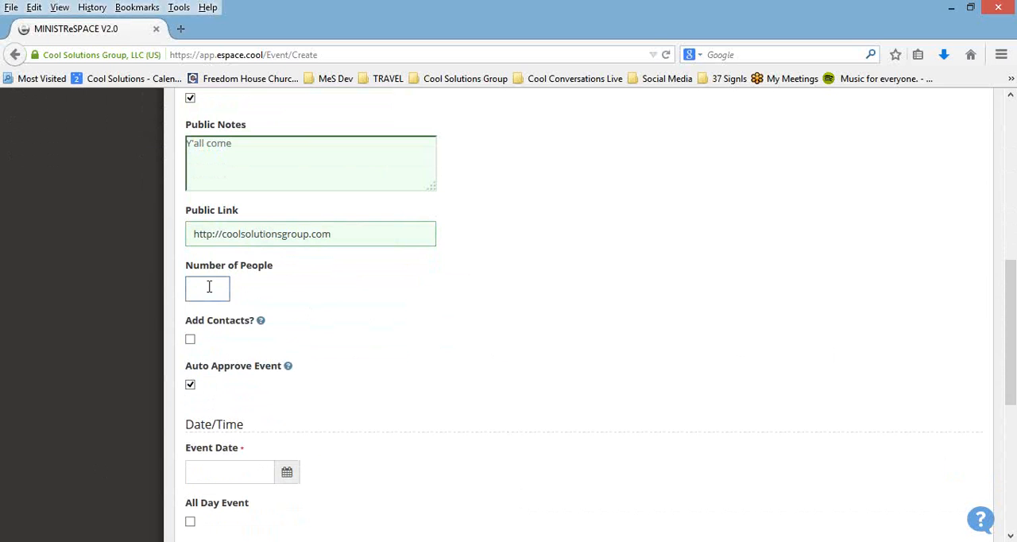
text(101)
click(191, 340)
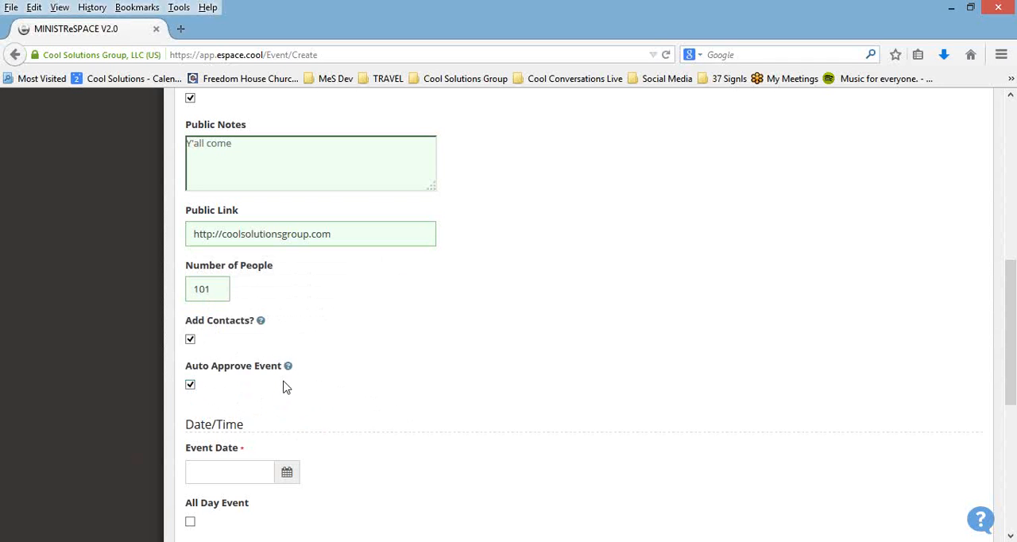
Step: Turn off auto approval for the event and set the event date to 10/30/2014
click(191, 387)
scroll(379, 366, down, 3)
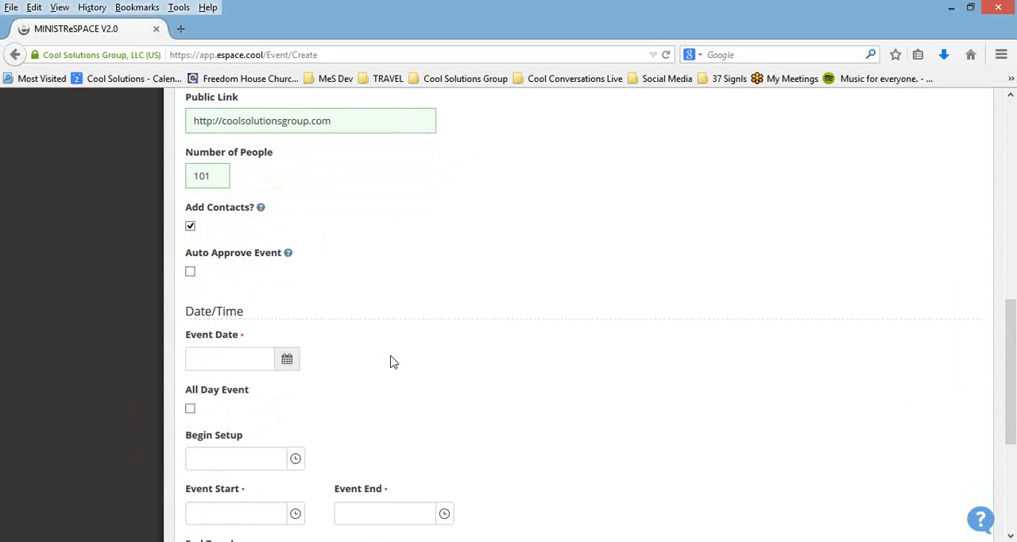
click(267, 357)
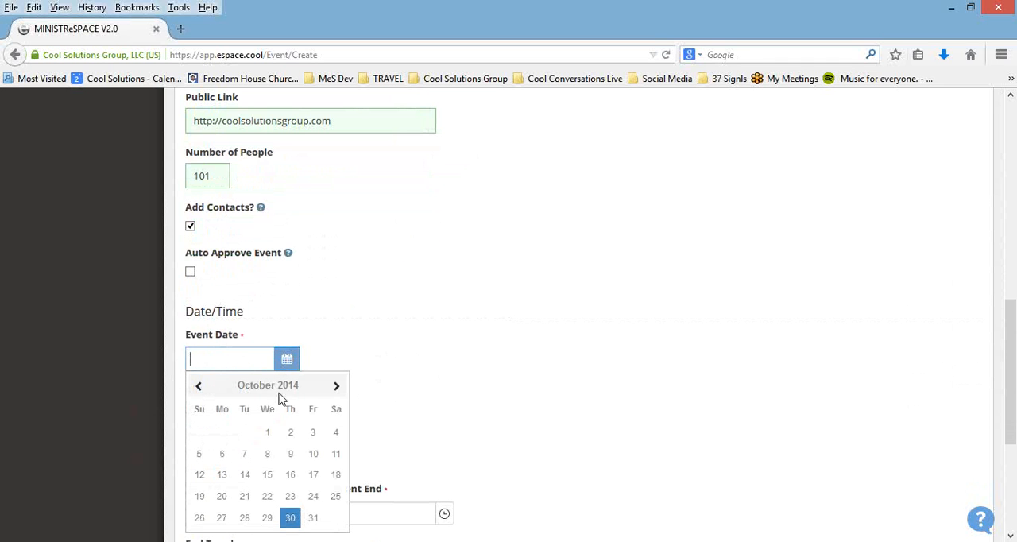
click(290, 518)
scroll(445, 429, down, 3)
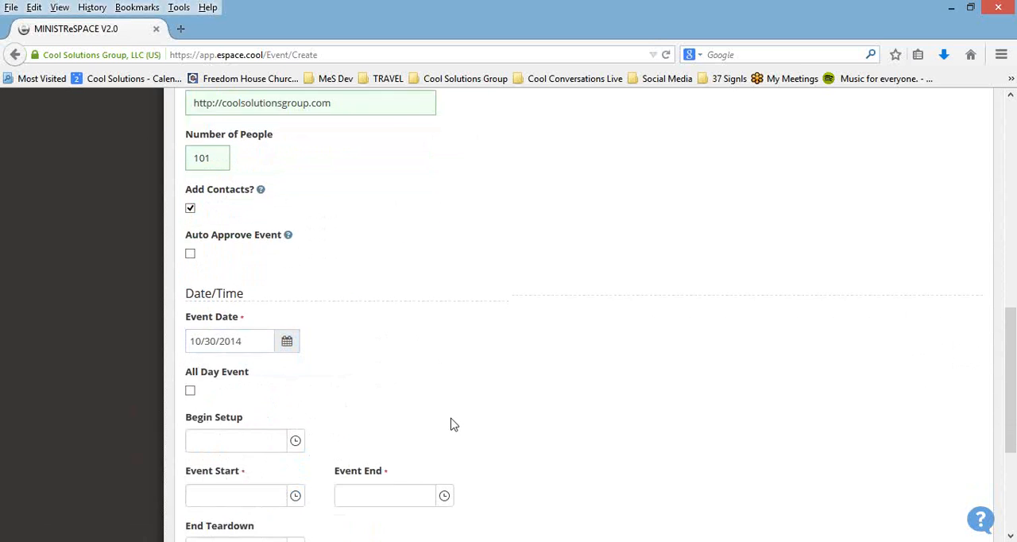
Step: Set the event's setup to begin at 5:00 PM and the event start to 6:00 PM
click(296, 348)
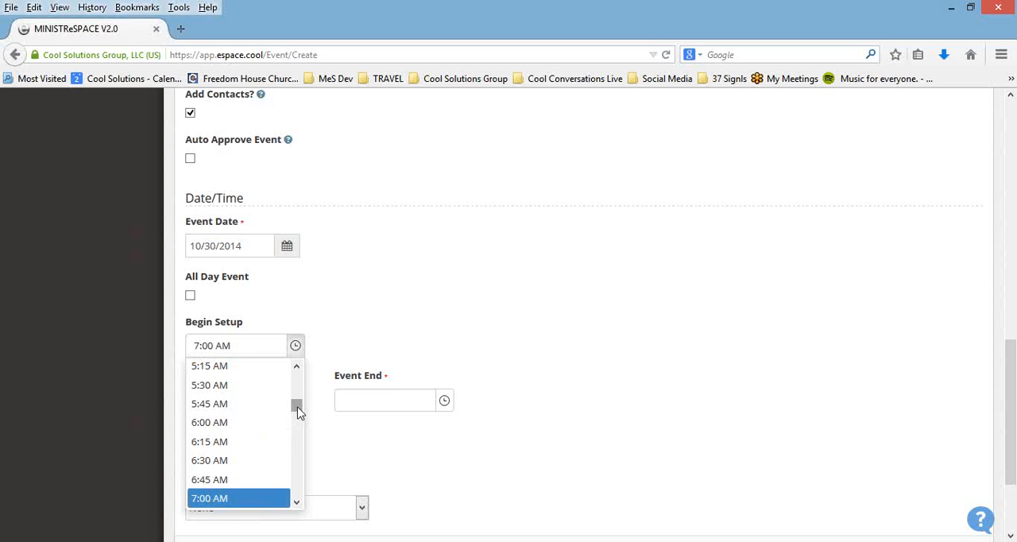
drag(296, 407, 295, 461)
click(263, 464)
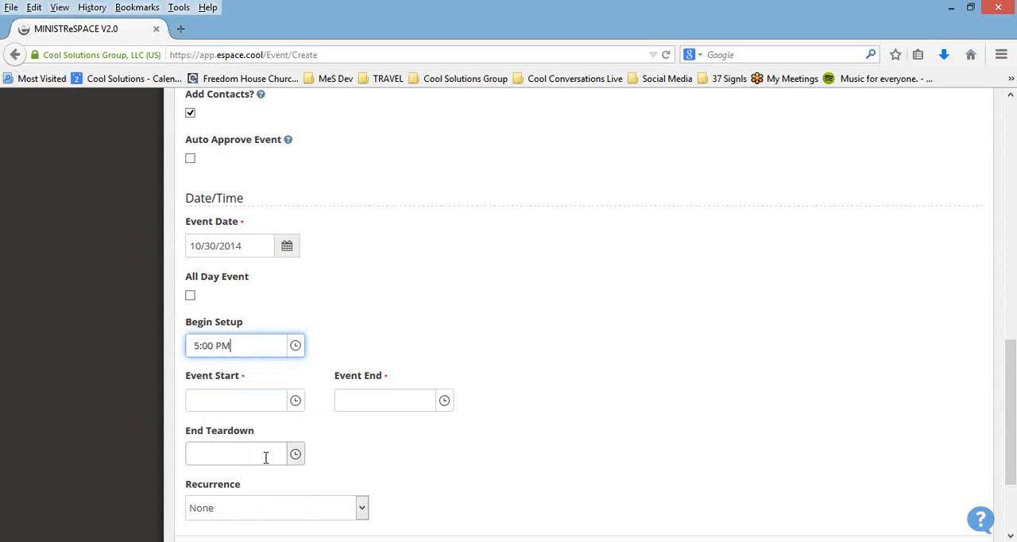
click(280, 405)
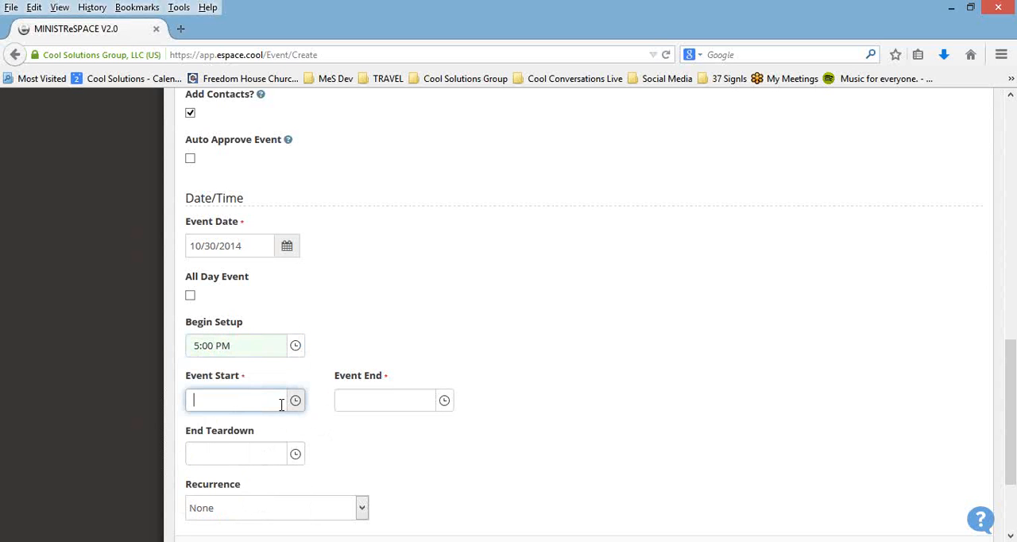
click(295, 404)
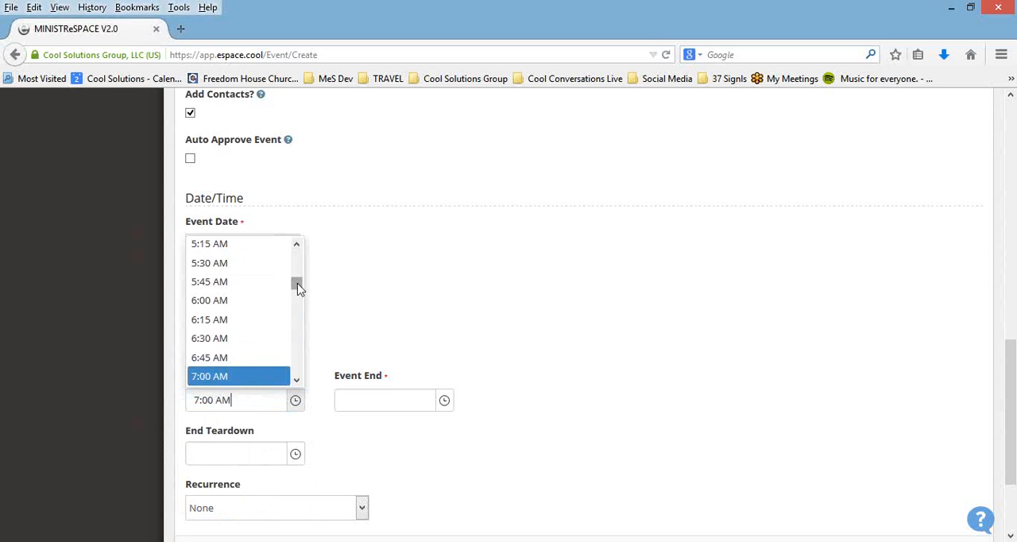
drag(296, 284, 302, 351)
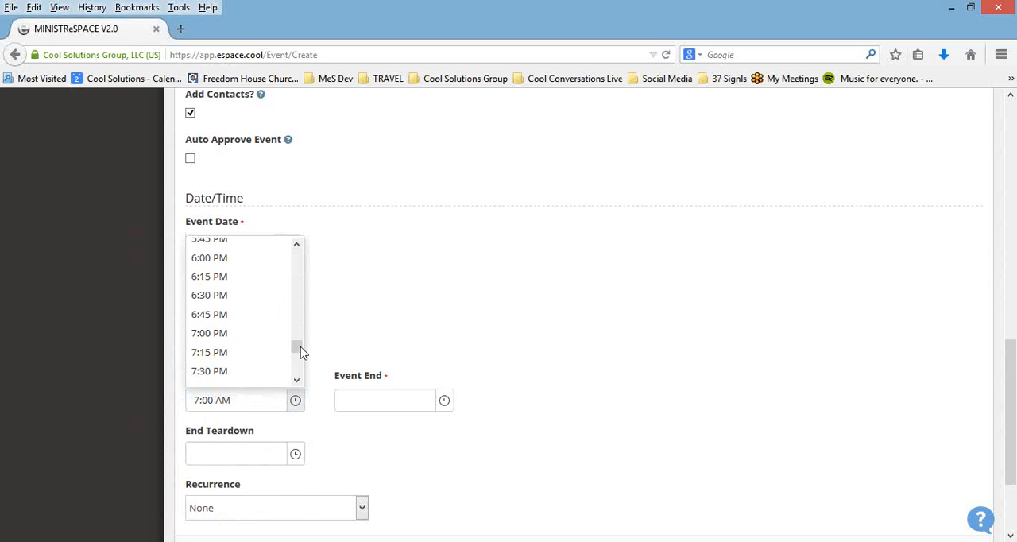
click(263, 259)
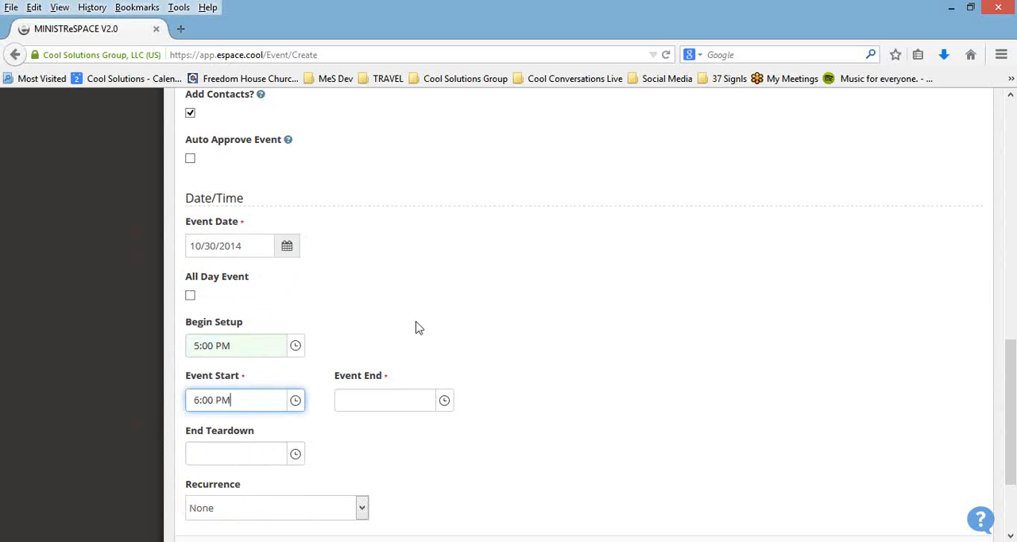
Step: Set the event end to 7:00 PM and the end of teardown to 9:00 AM
click(444, 400)
drag(448, 308, 443, 352)
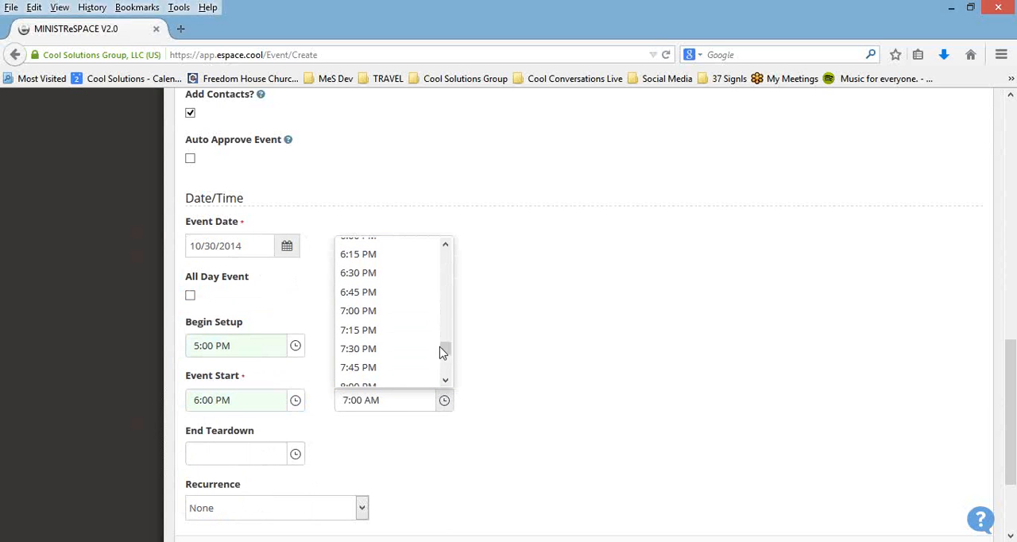
click(412, 316)
click(294, 454)
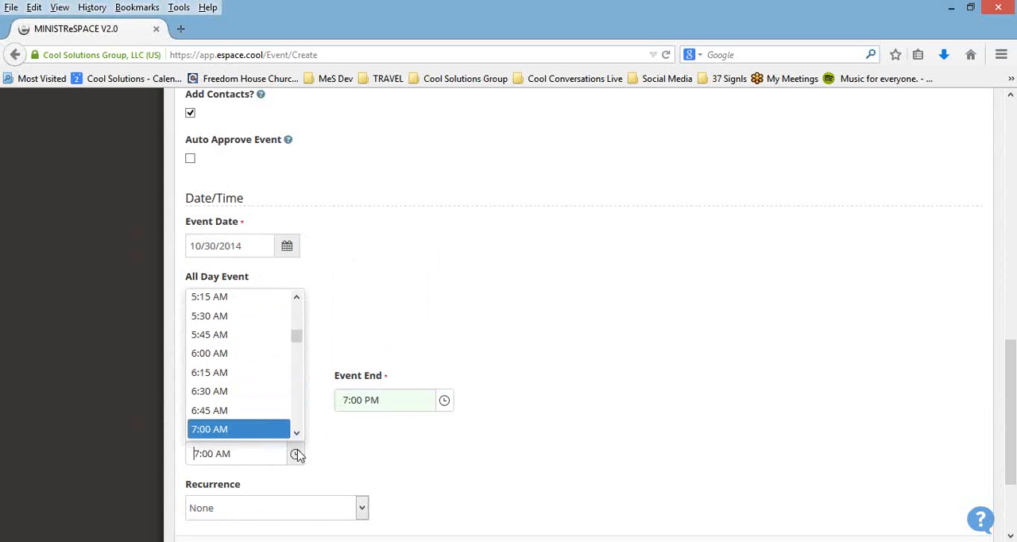
mouse_move(300, 341)
mouse_down()
mouse_move(301, 366)
mouse_move(294, 352)
mouse_up()
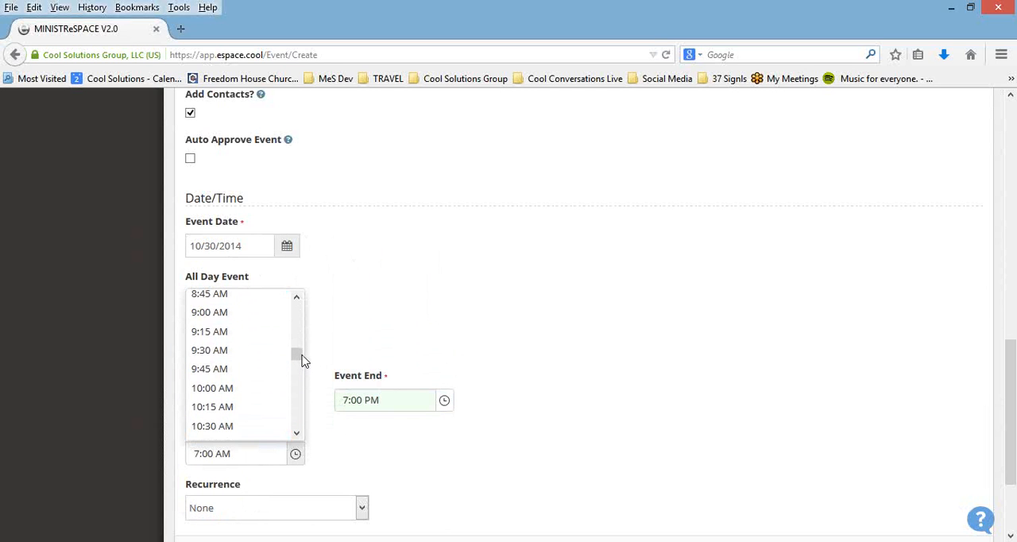
click(249, 318)
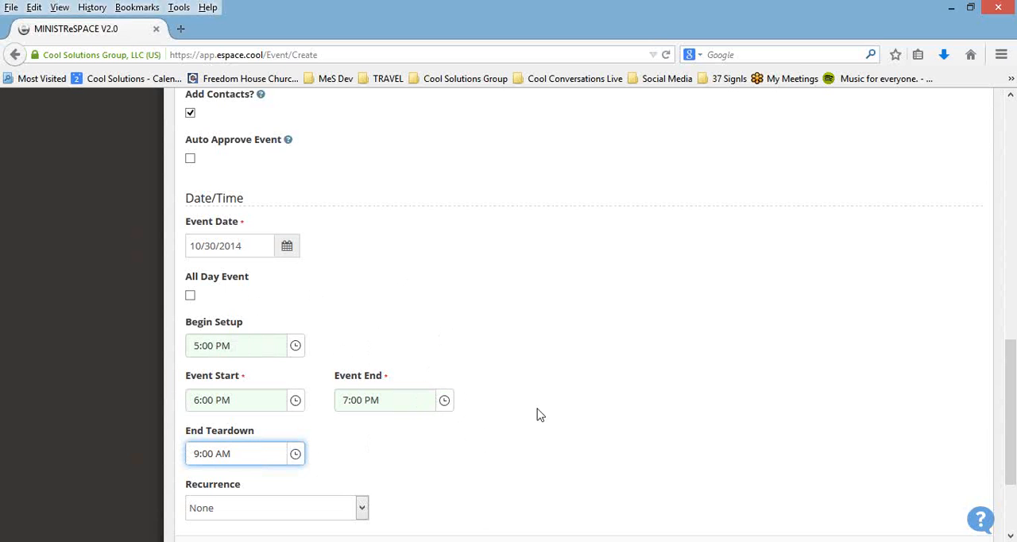
Step: Make the event recur weekly, every 1 week on Thursday
scroll(547, 329, down, 3)
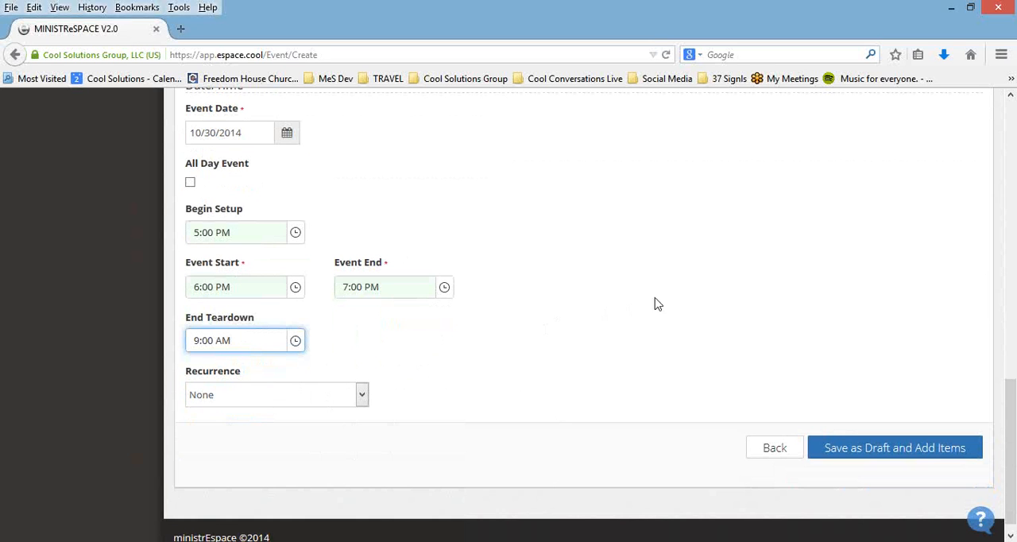
click(364, 396)
click(489, 366)
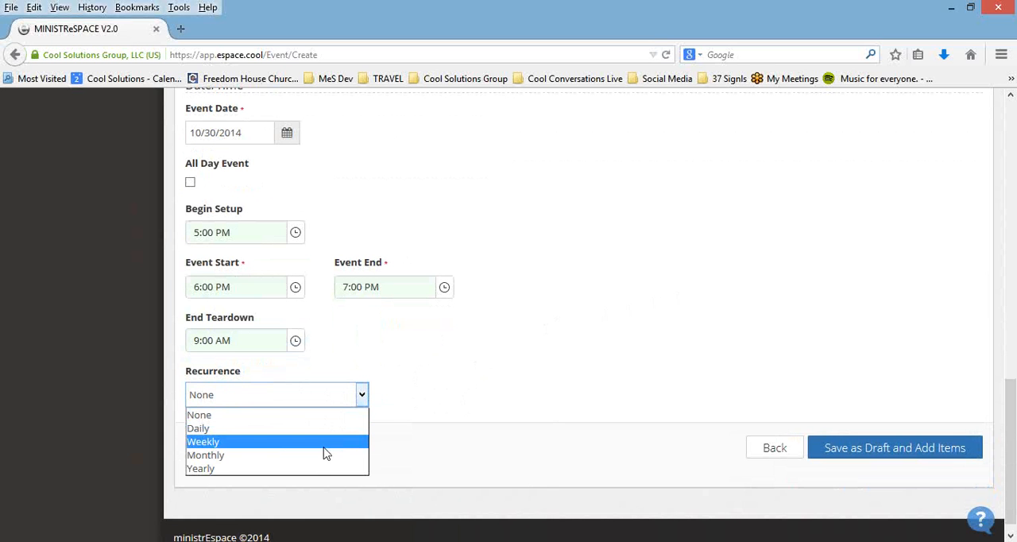
click(323, 442)
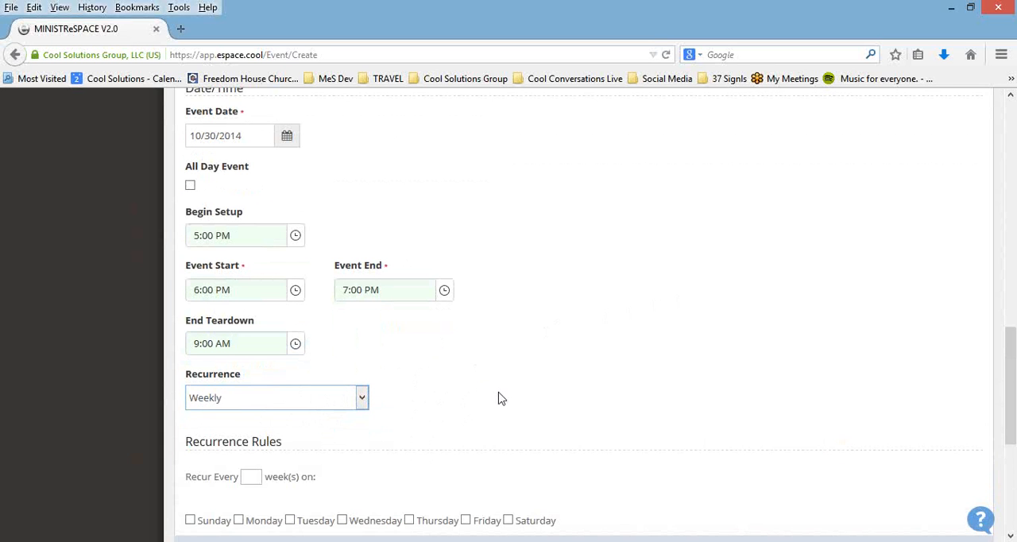
scroll(497, 397, down, 2)
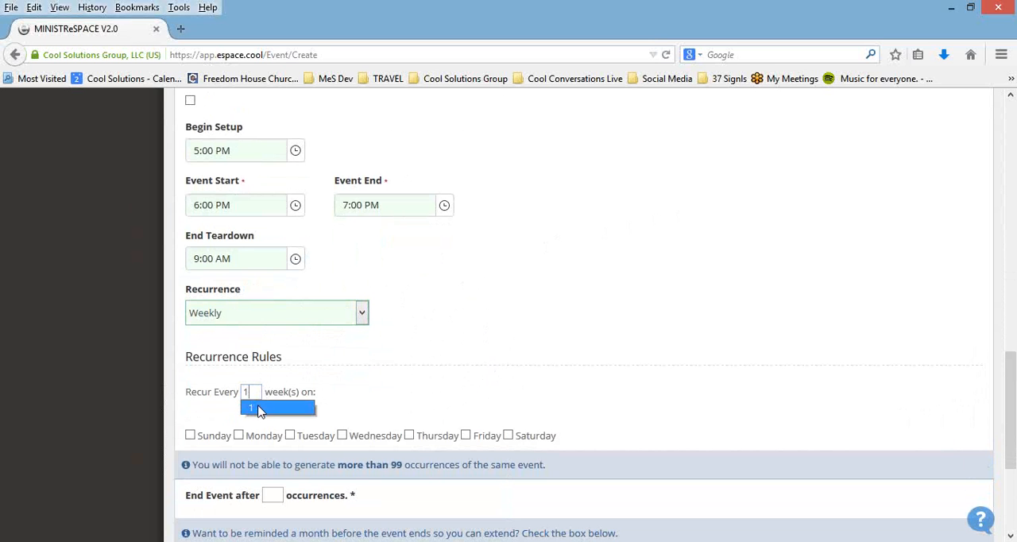
click(261, 409)
click(409, 436)
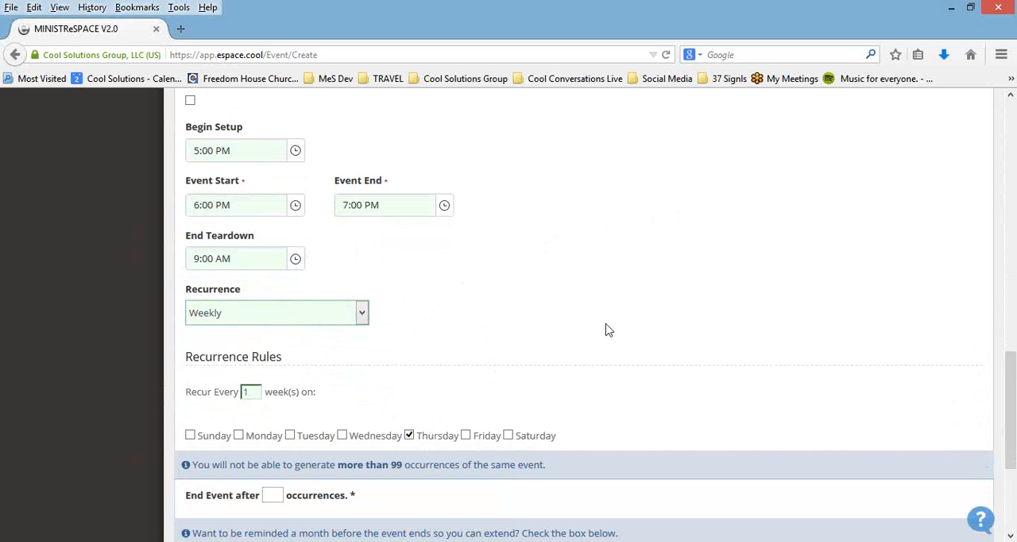
Step: End the event after 52 occurrences and enable the reminder email a month before the last occurrence ends
scroll(604, 338, down, 3)
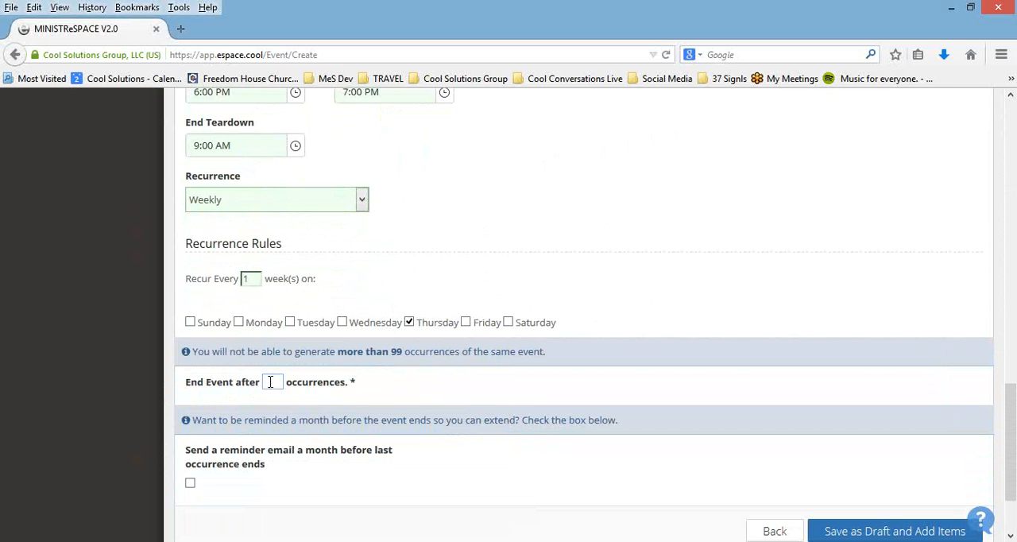
text(5)
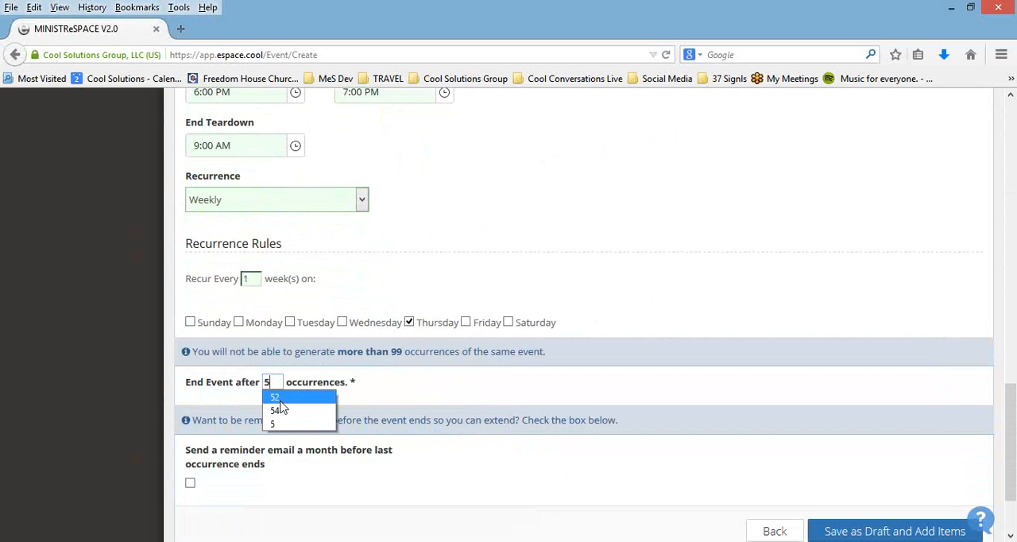
click(278, 397)
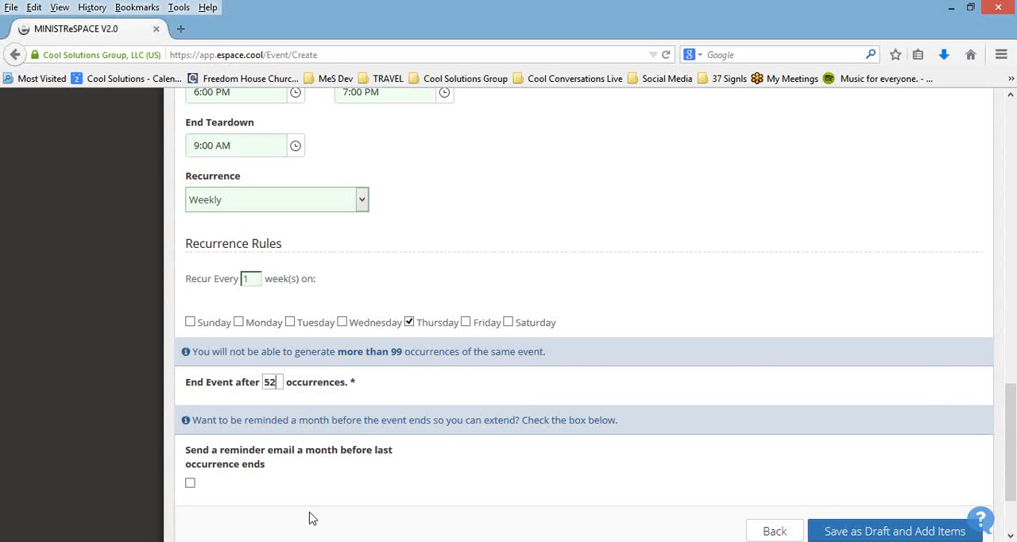
click(191, 484)
Step: Review the entered event details and try to save the event as a draft
scroll(597, 397, up, 5)
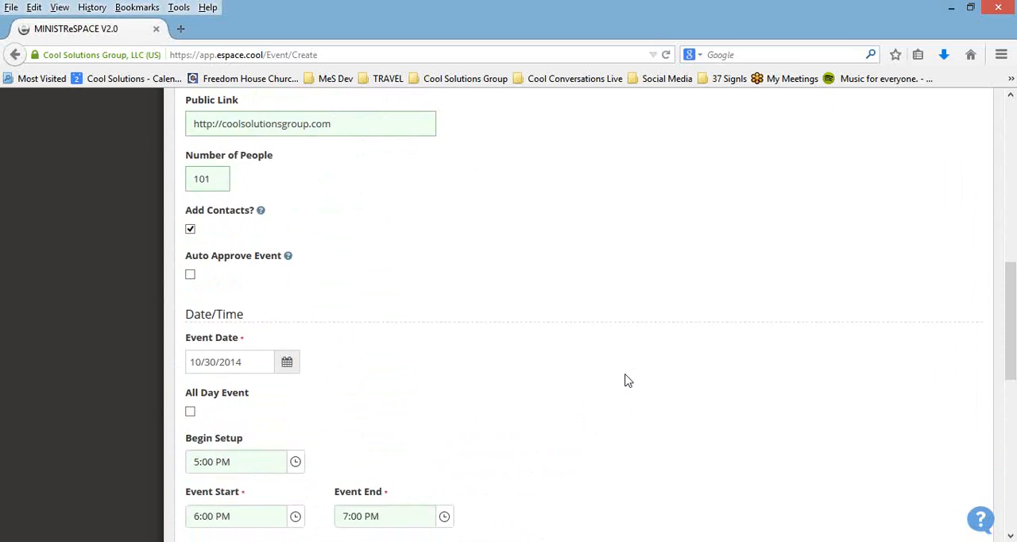
scroll(626, 381, up, 4)
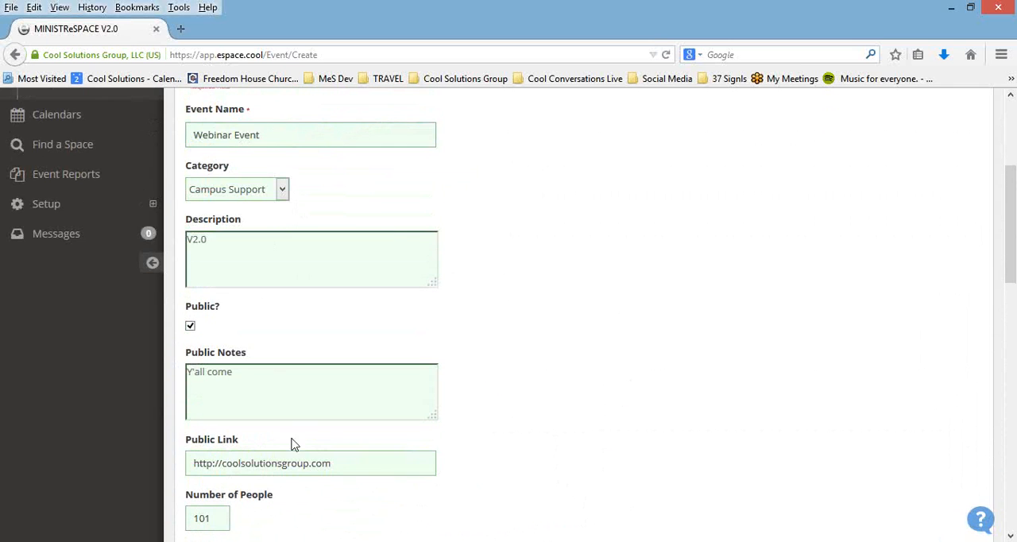
scroll(548, 306, down, 5)
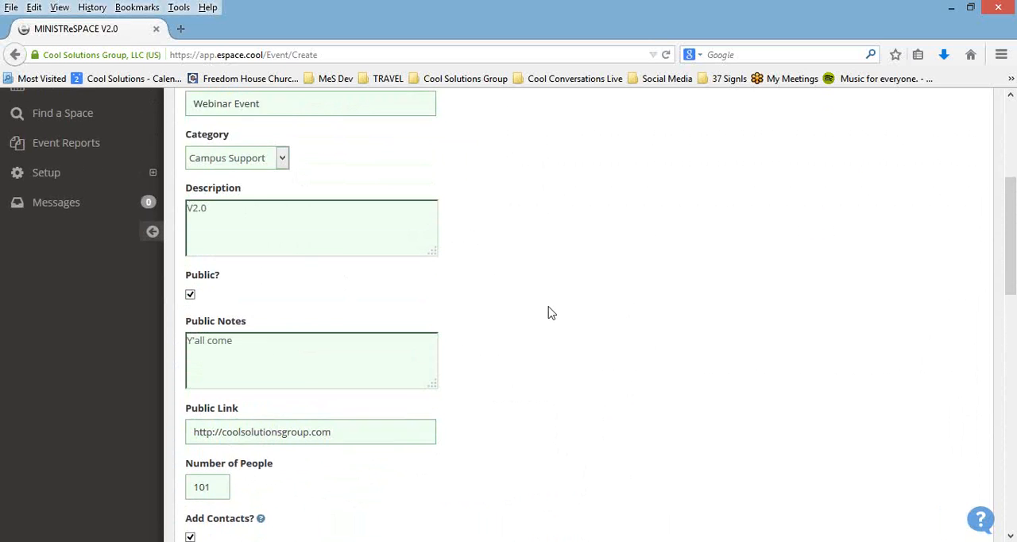
scroll(539, 312, down, 5)
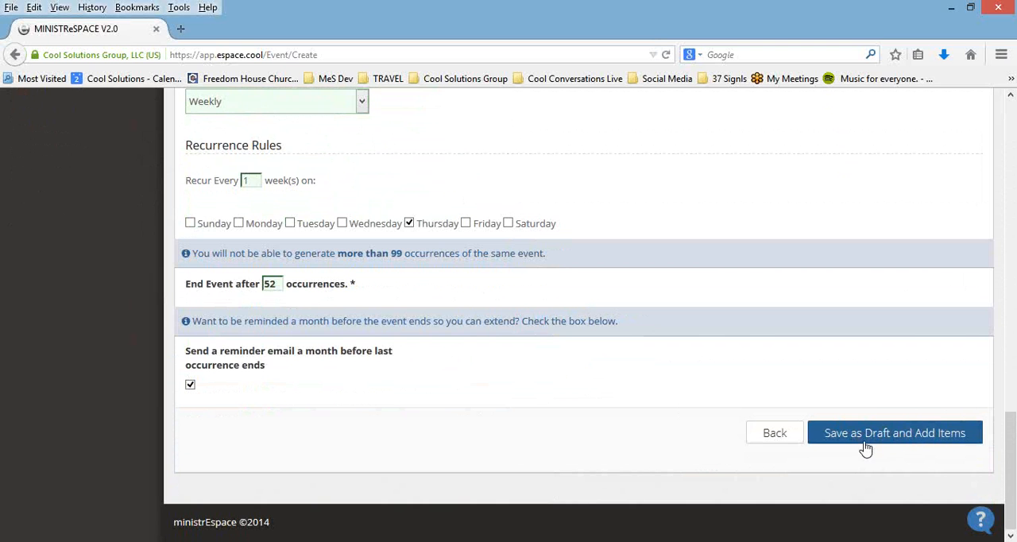
click(873, 436)
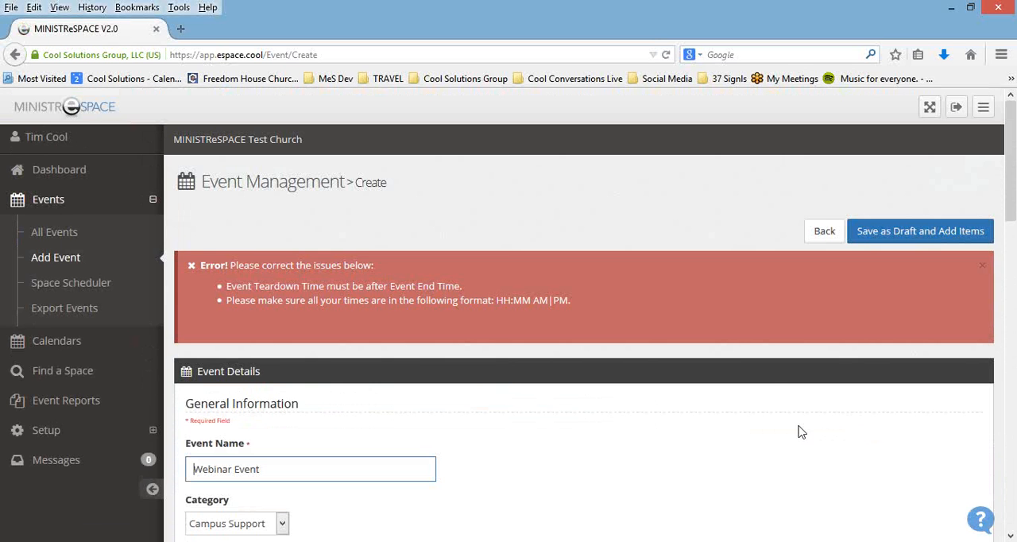
Step: Set the event's end of teardown to 9:00 PM and save the event as a draft to add items
scroll(760, 405, down, 4)
scroll(756, 402, down, 11)
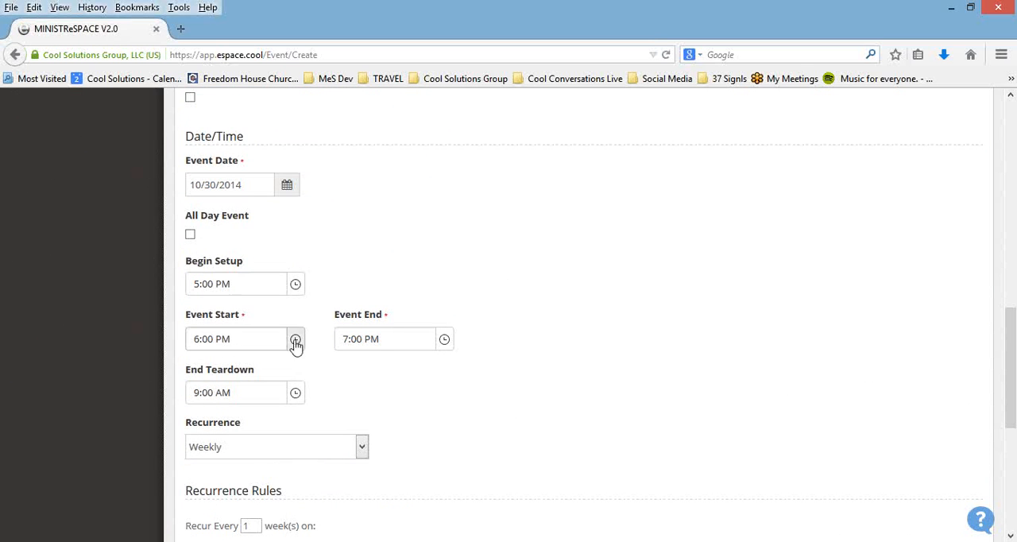
click(294, 393)
drag(297, 286, 298, 350)
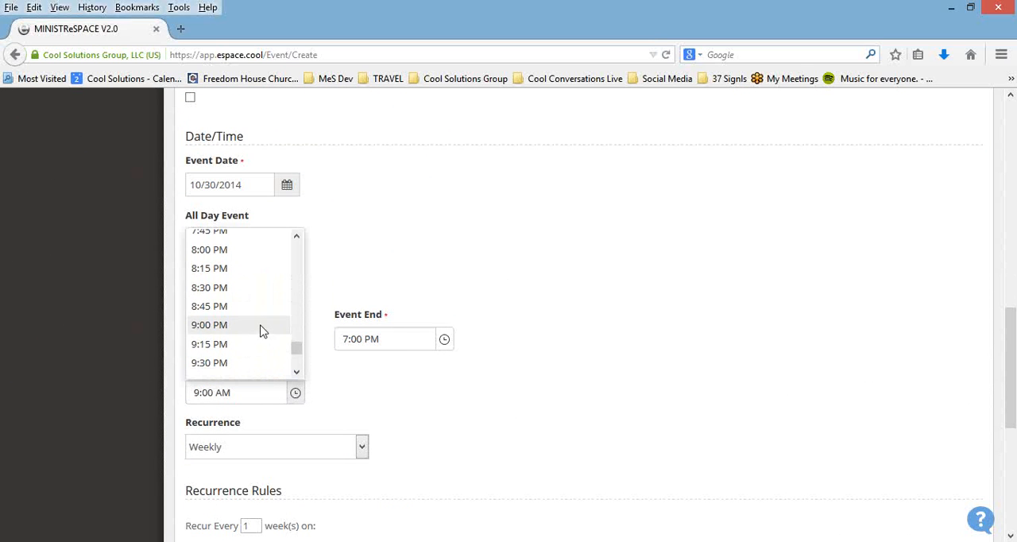
click(262, 334)
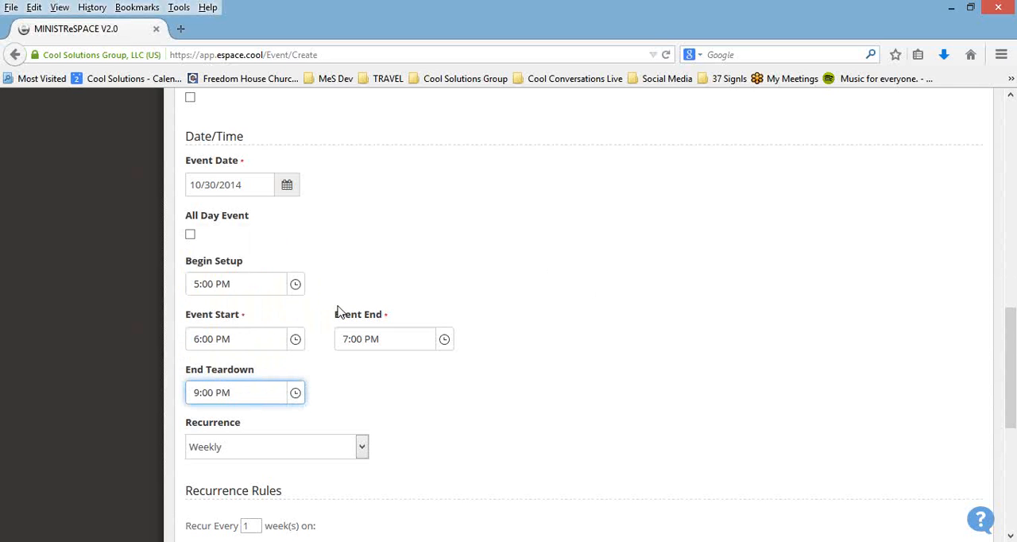
scroll(885, 424, down, 3)
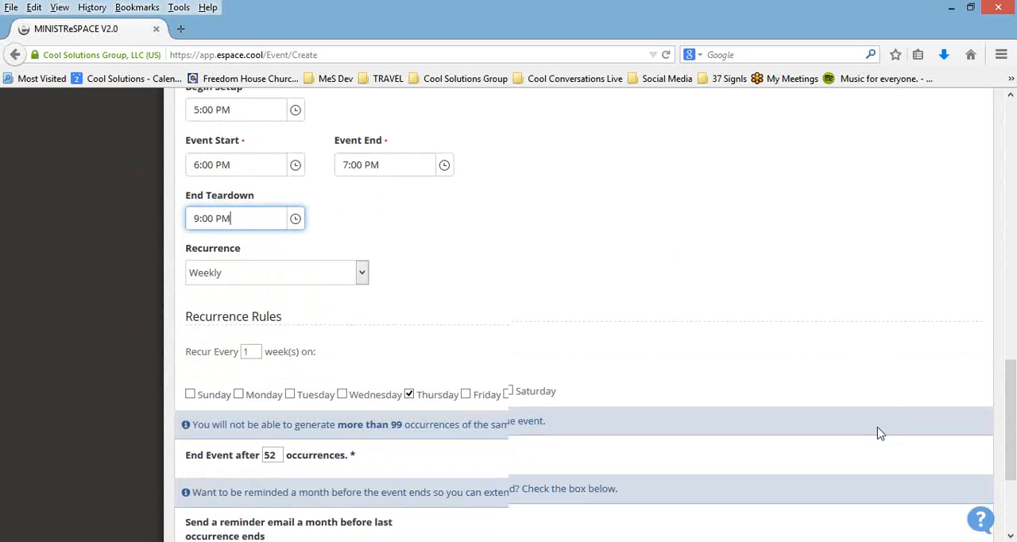
scroll(881, 431, down, 5)
click(879, 435)
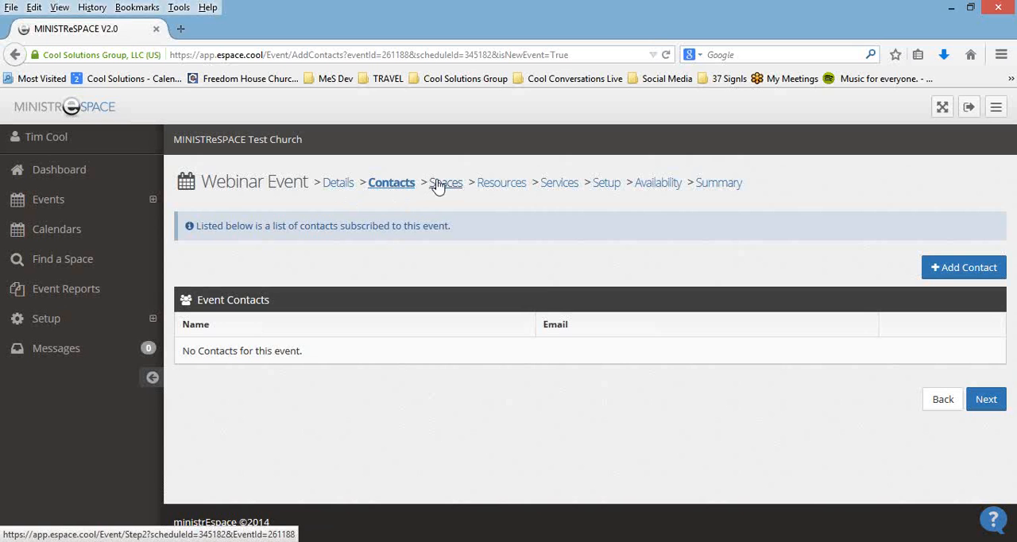
Step: Add an event contact, entering the contact's name and e-mail address
click(963, 268)
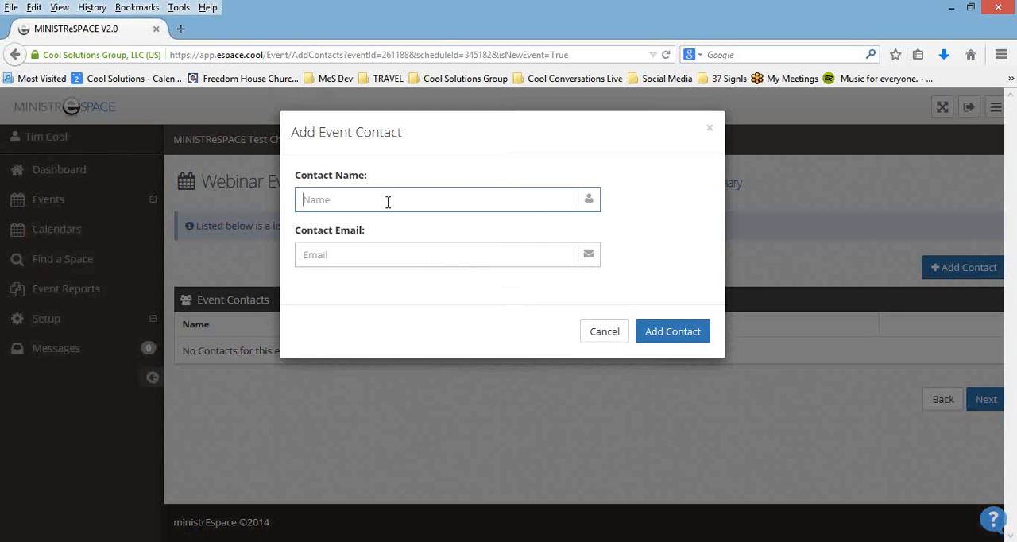
text(Mr. Jones)
click(452, 256)
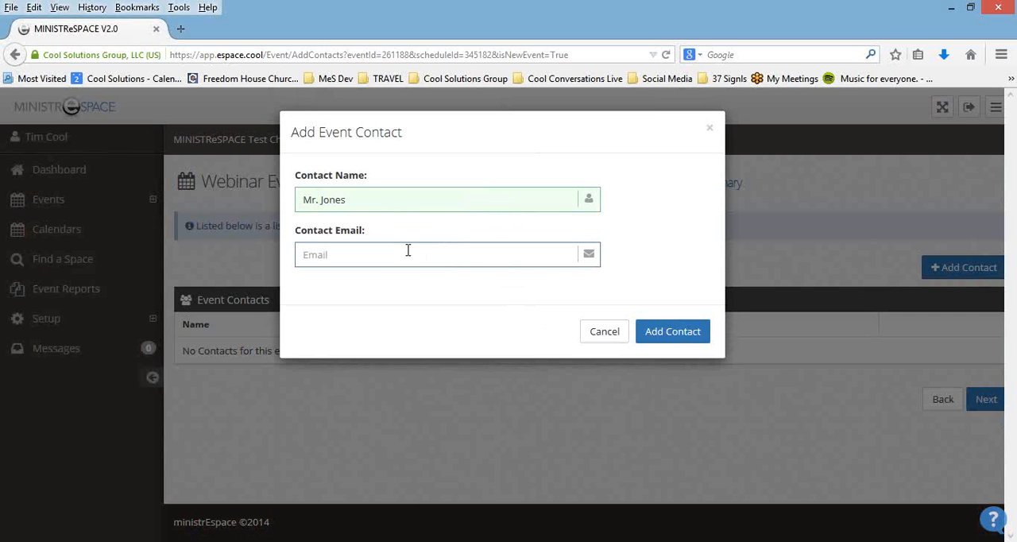
click(659, 335)
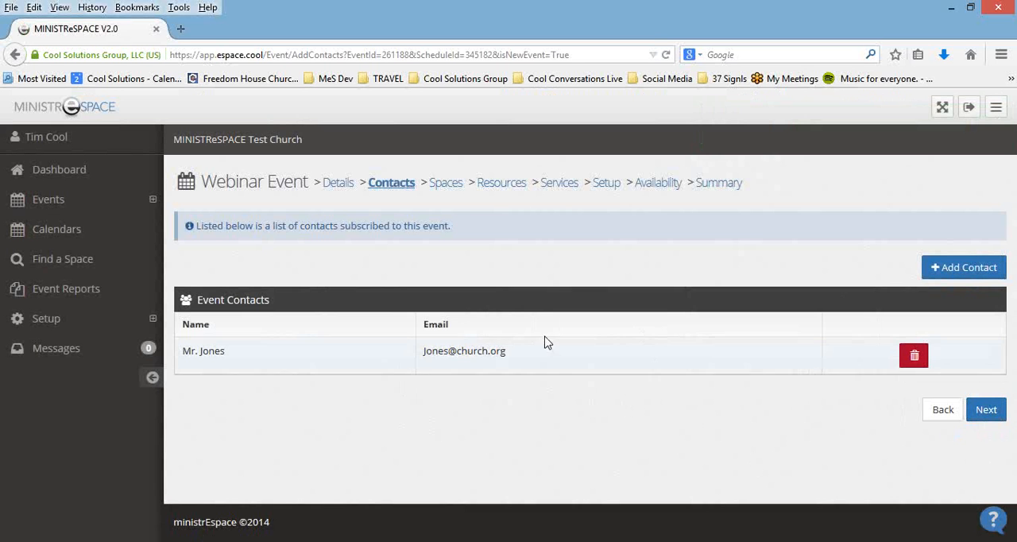
Step: Open the space selection for the Webinar Event
click(445, 191)
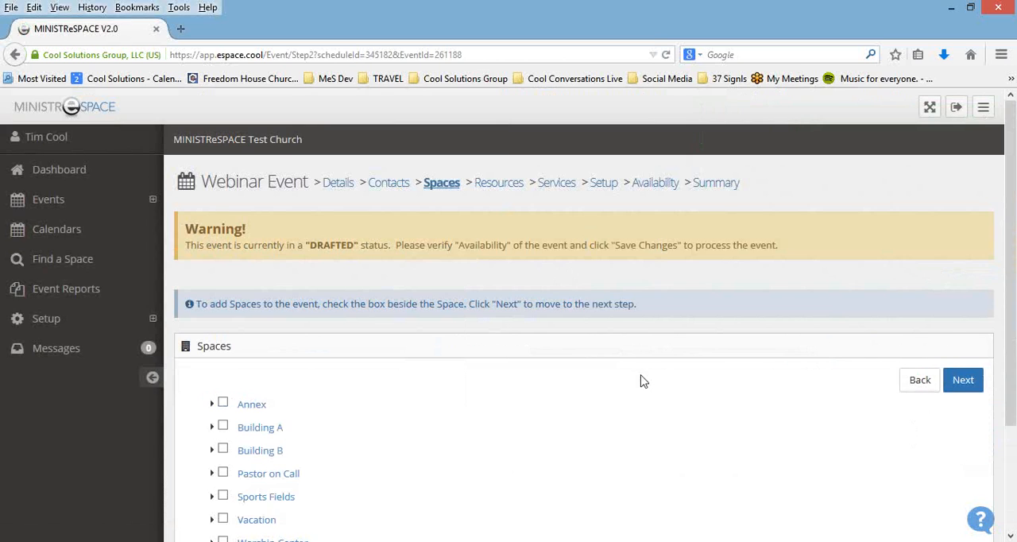
scroll(627, 377, down, 3)
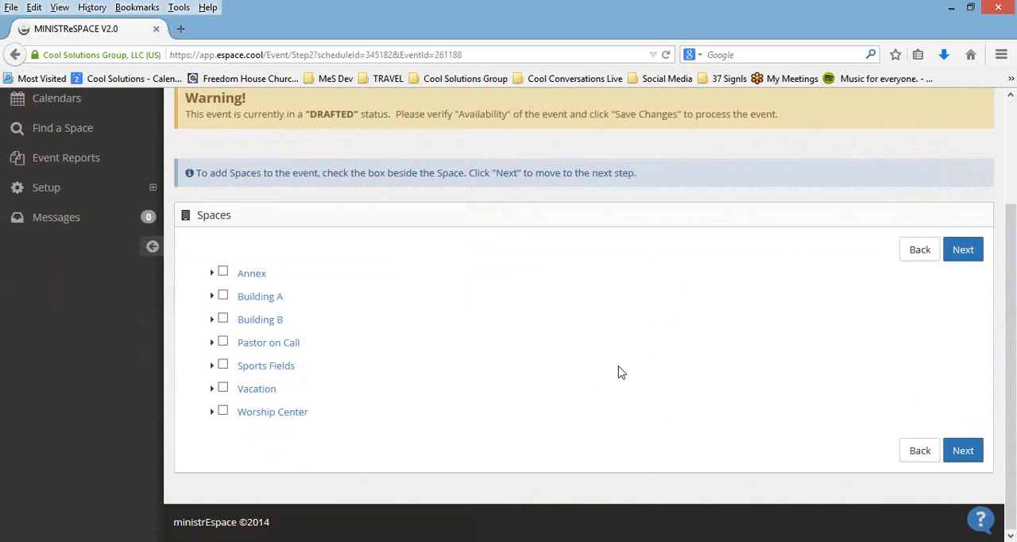
click(223, 319)
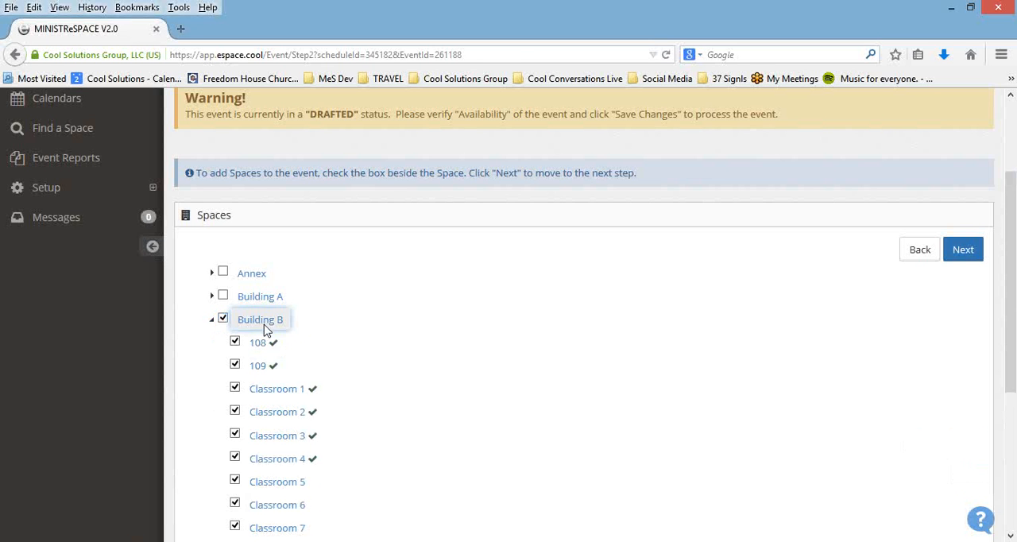
scroll(468, 379, down, 3)
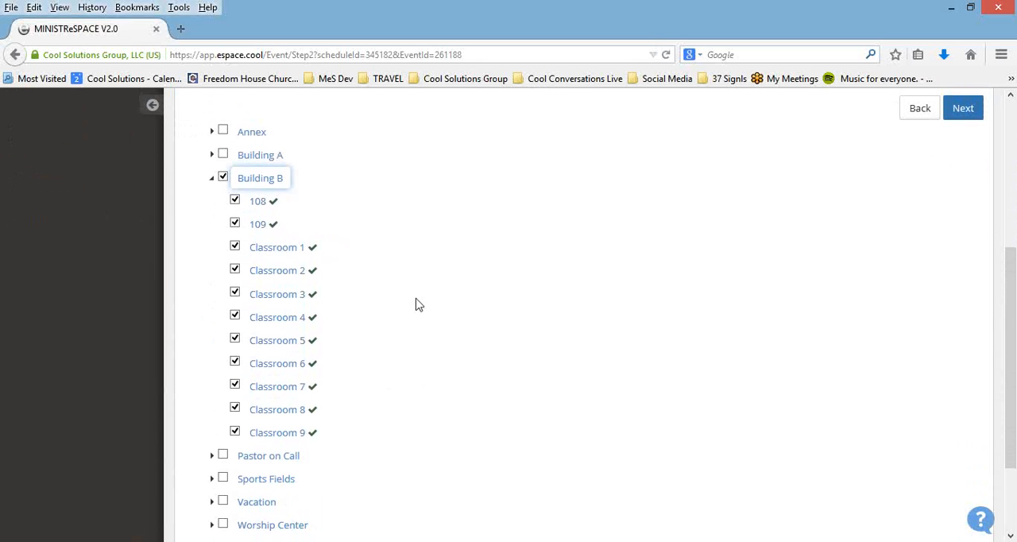
click(224, 179)
click(212, 179)
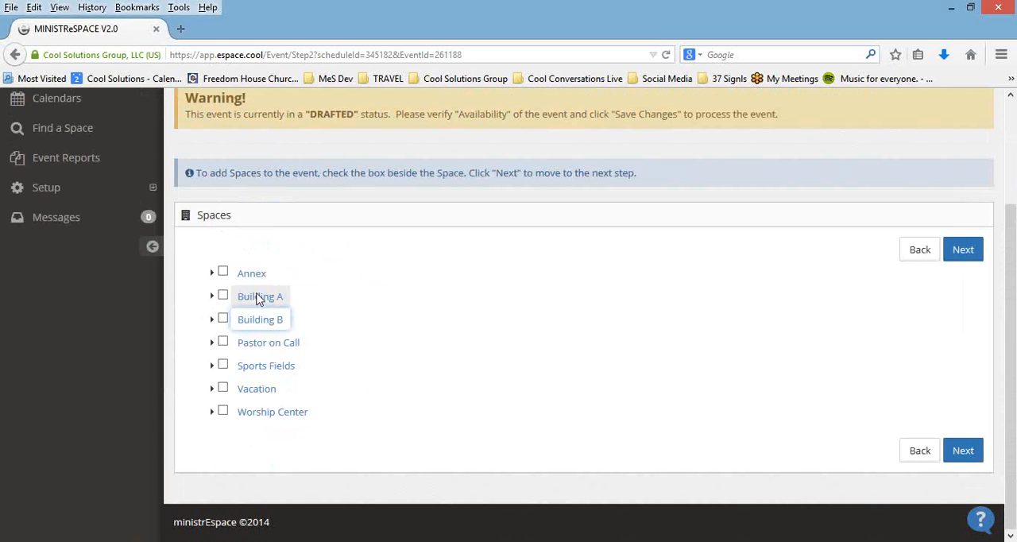
Step: Add spaces 109, Classroom 1 and Classroom 2 from Building B to the event and continue to its resources
click(211, 318)
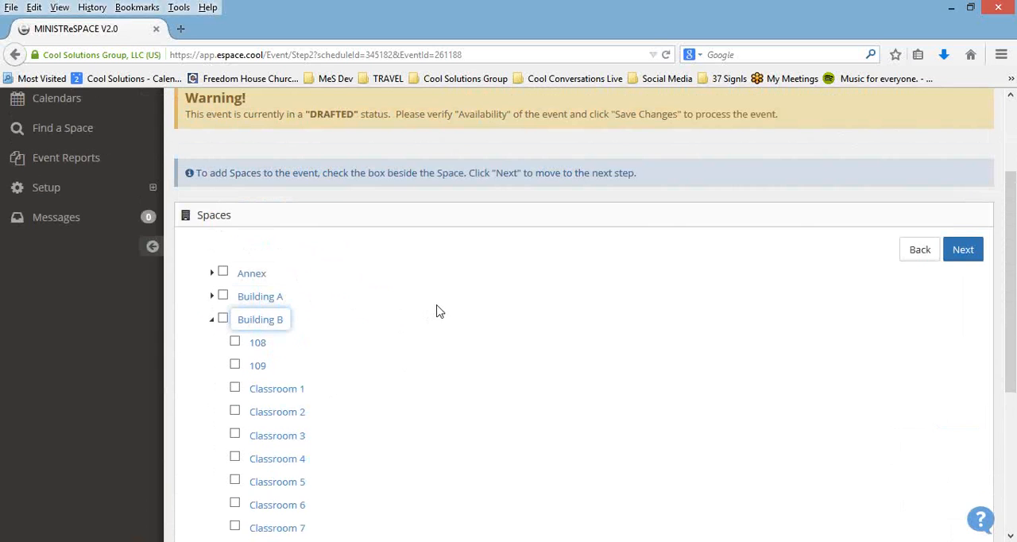
scroll(436, 310, down, 2)
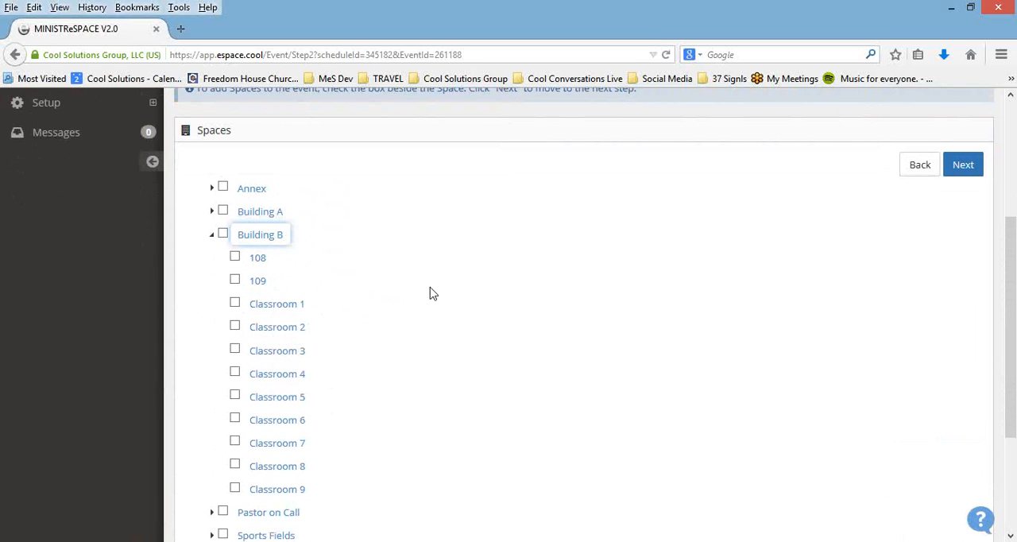
click(236, 281)
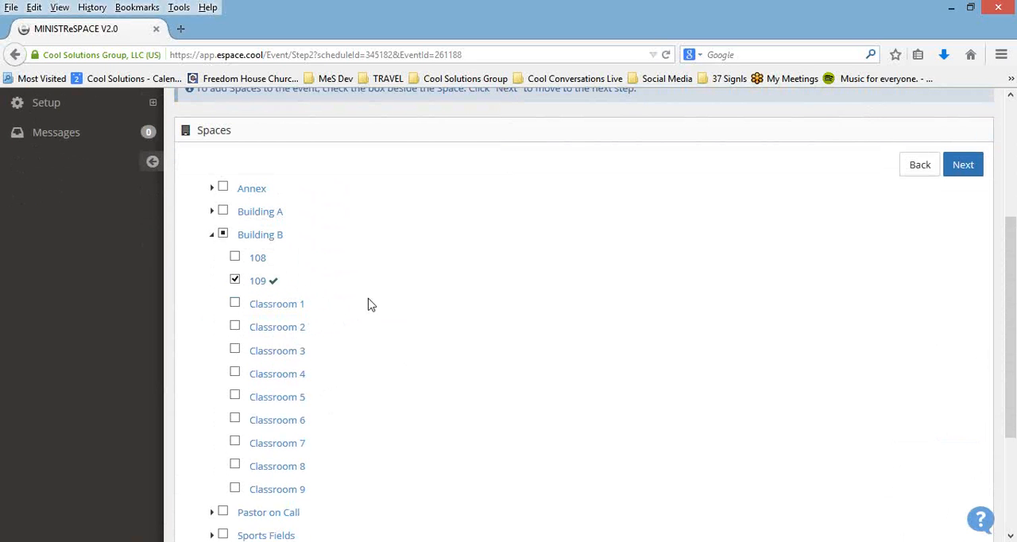
click(235, 304)
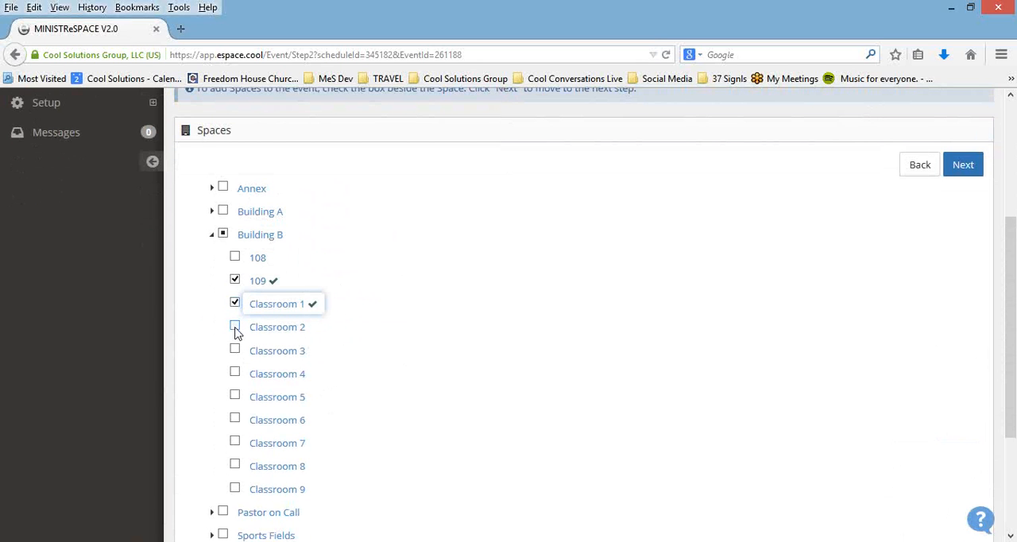
click(235, 328)
scroll(718, 347, up, 2)
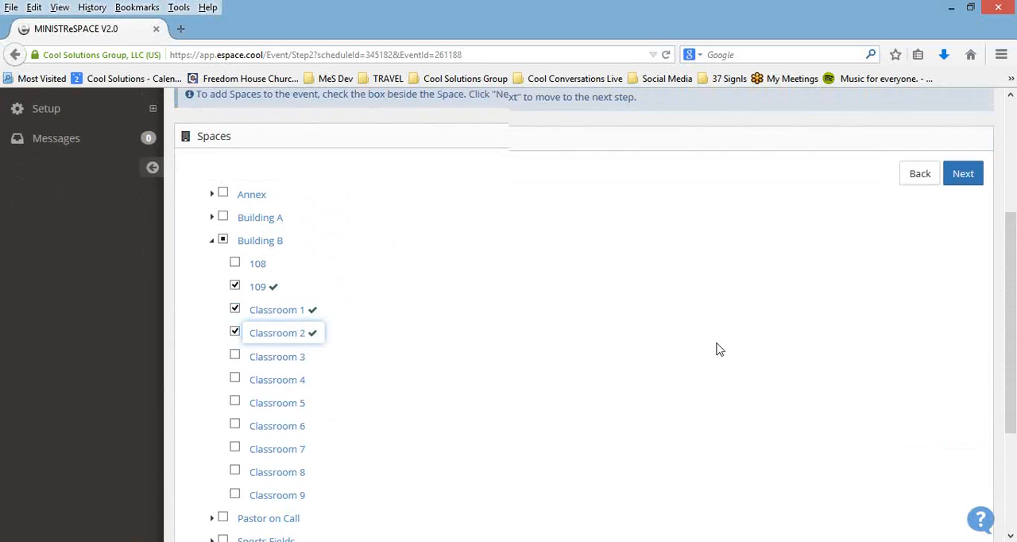
click(956, 226)
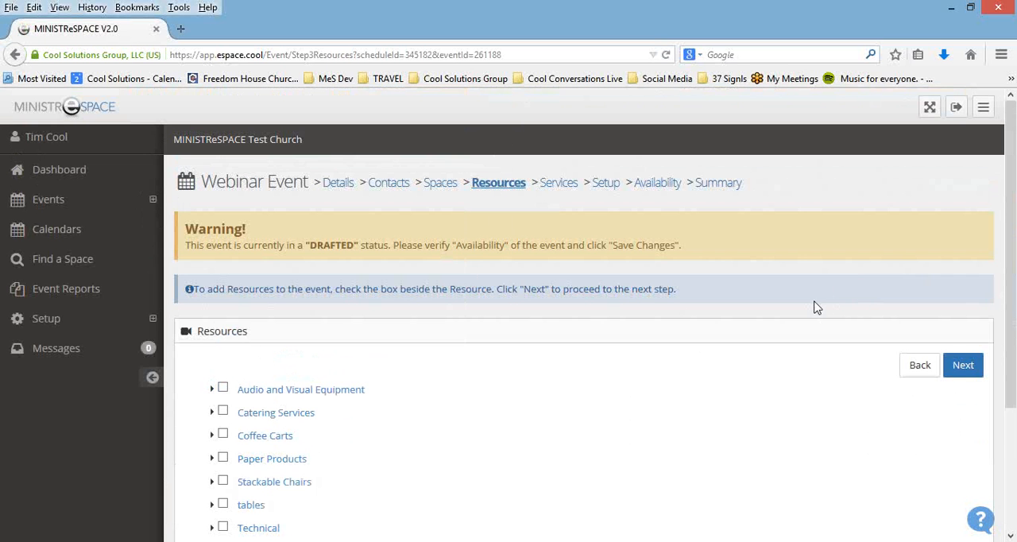
Step: Add the Portable Sound System from Audio and Visual Equipment to the event and continue to its services
click(213, 389)
scroll(516, 419, down, 2)
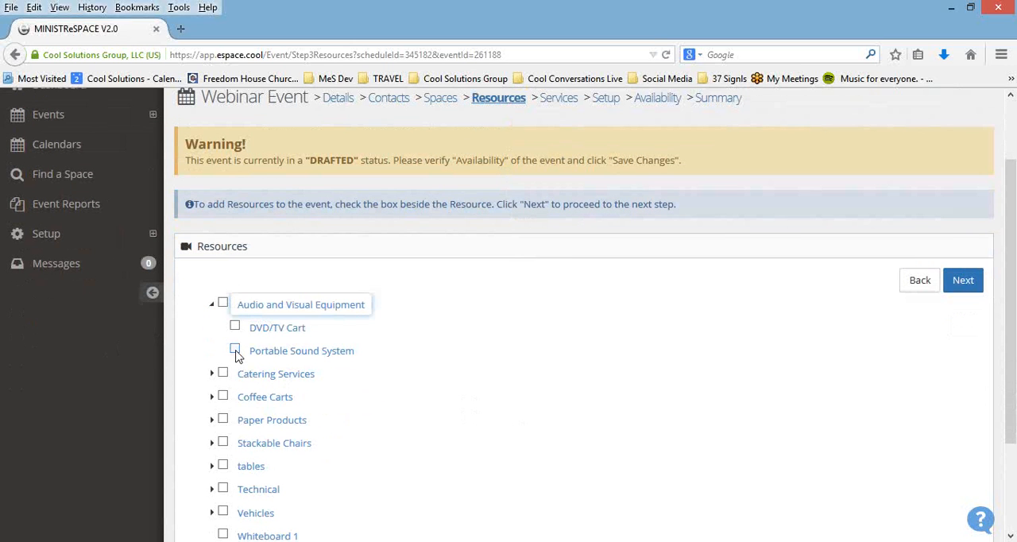
click(235, 350)
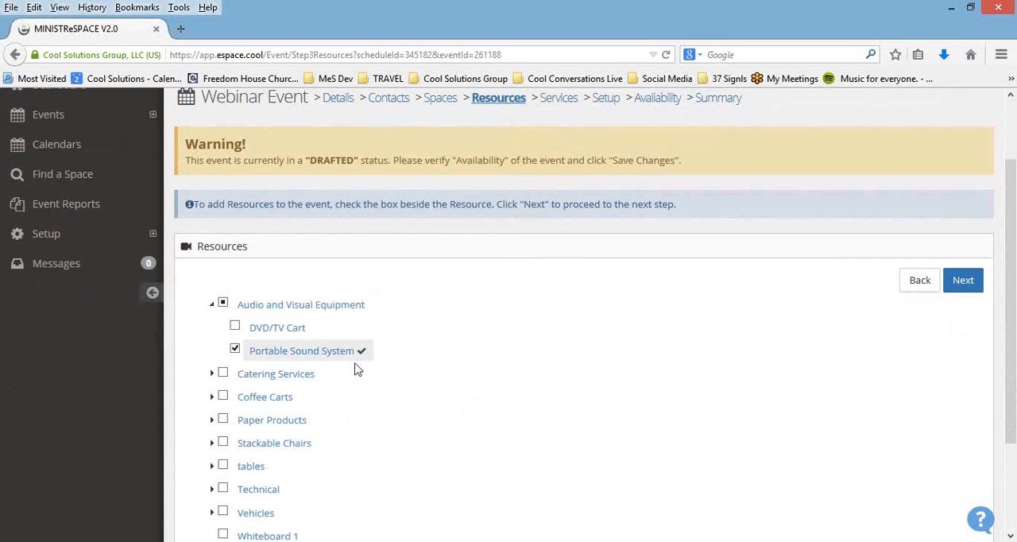
click(962, 284)
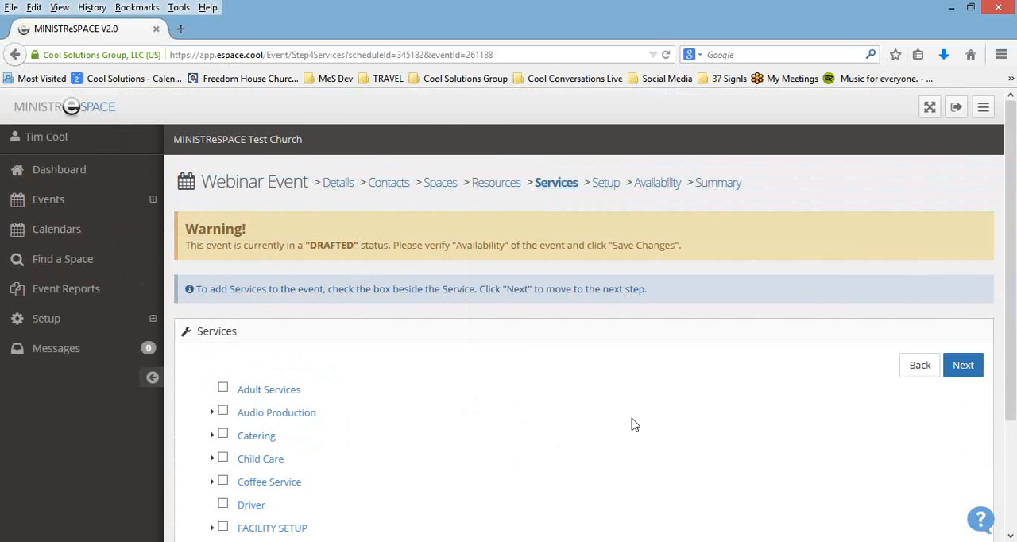
Step: Add only the General Cleaning - Post Event service from Housekeeping and go to the event's item setup
scroll(627, 421, down, 3)
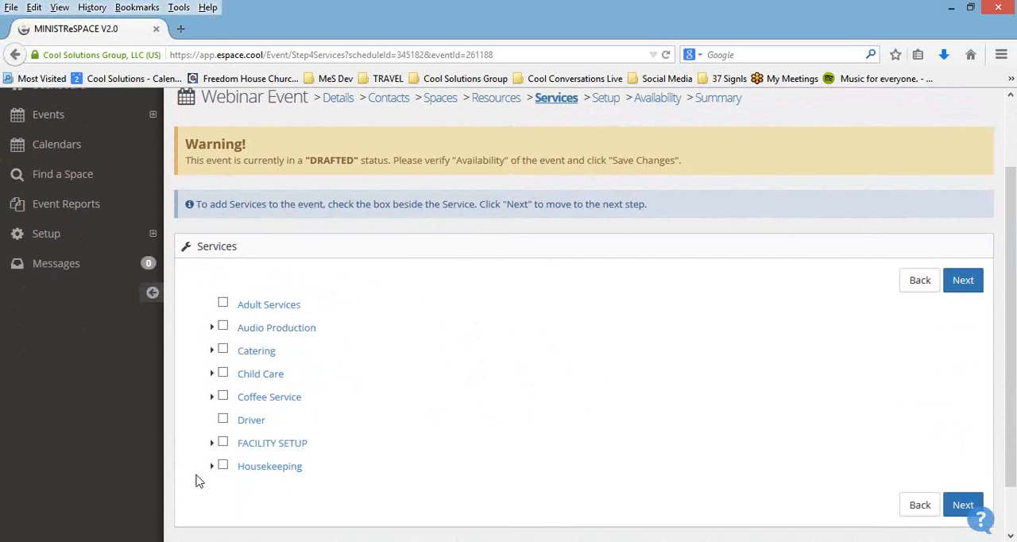
click(223, 467)
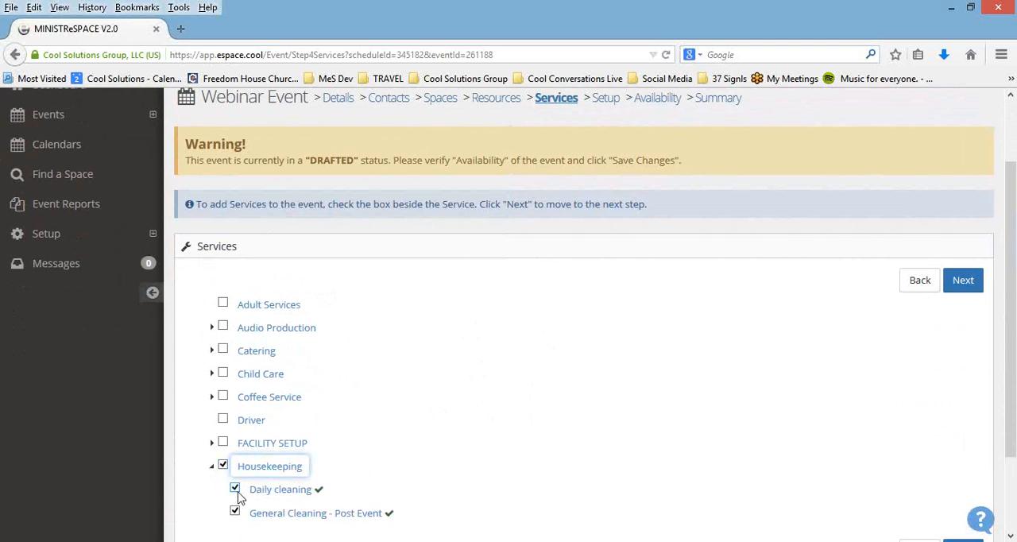
click(291, 488)
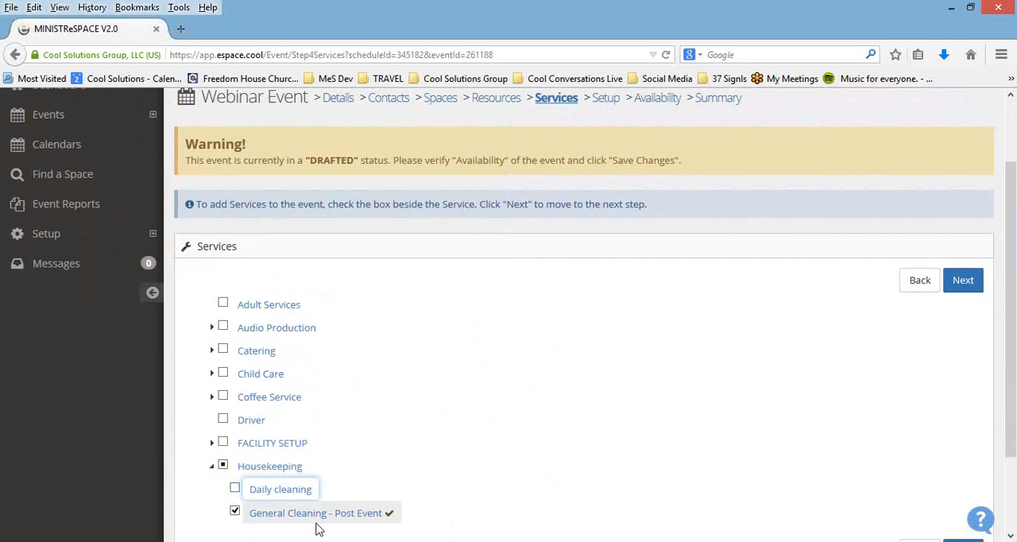
click(235, 490)
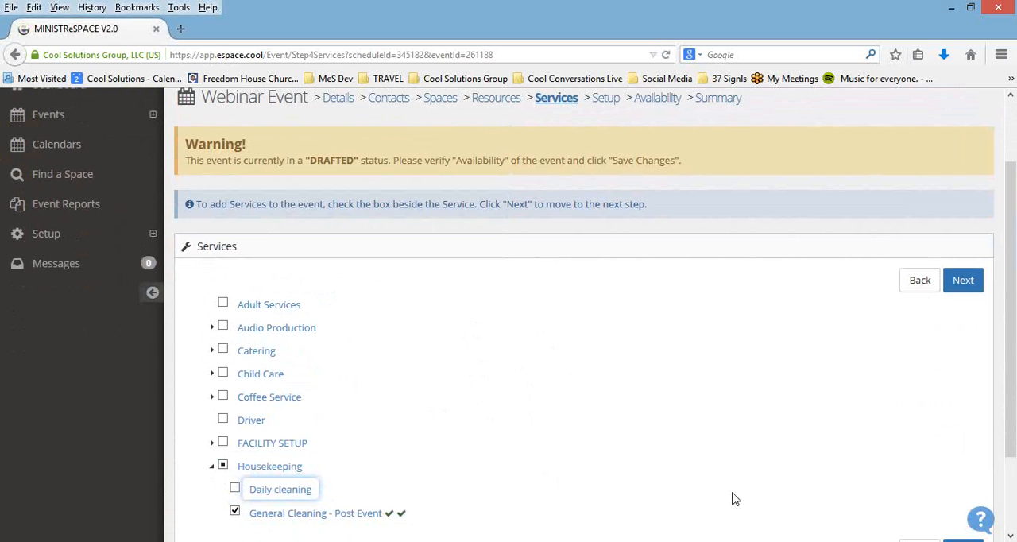
scroll(729, 493, up, 2)
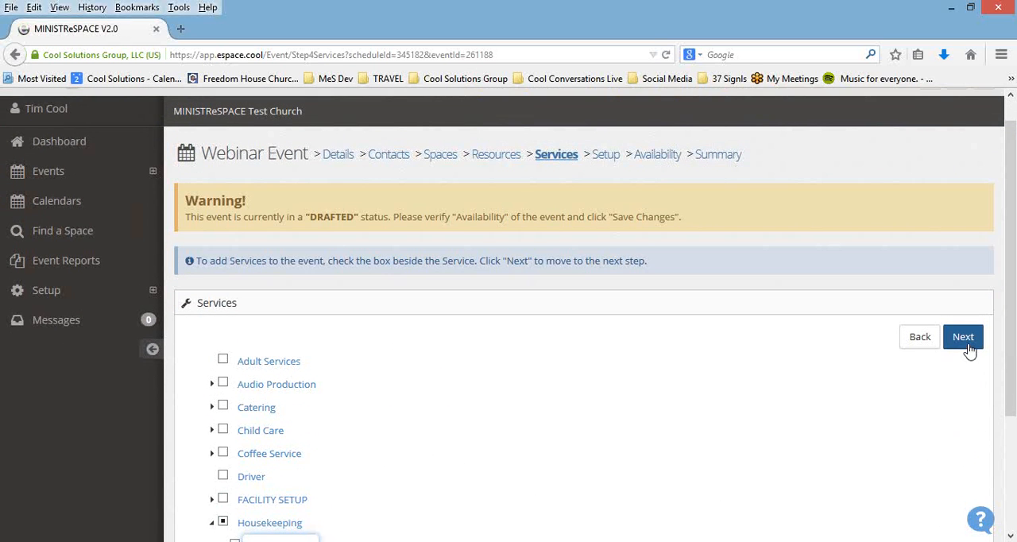
click(605, 156)
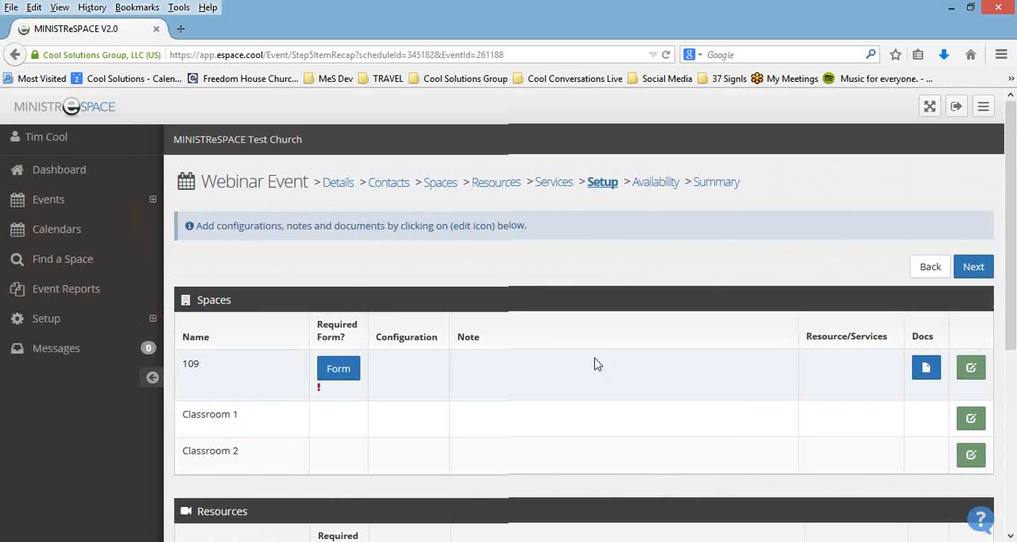
Step: Open the required room setup form for space 109 and request 25 red chairs
scroll(587, 353, down, 3)
scroll(520, 268, down, 3)
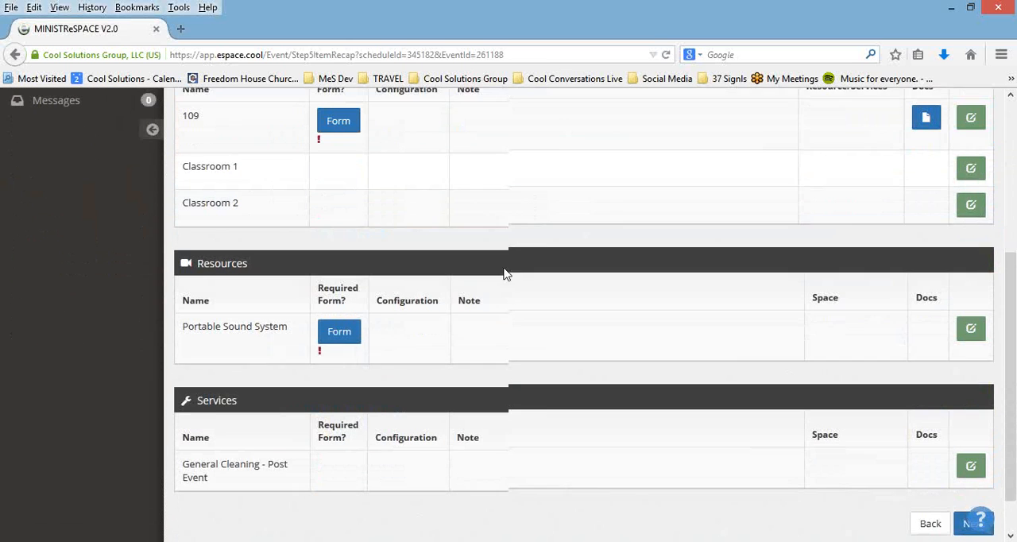
scroll(452, 451, up, 3)
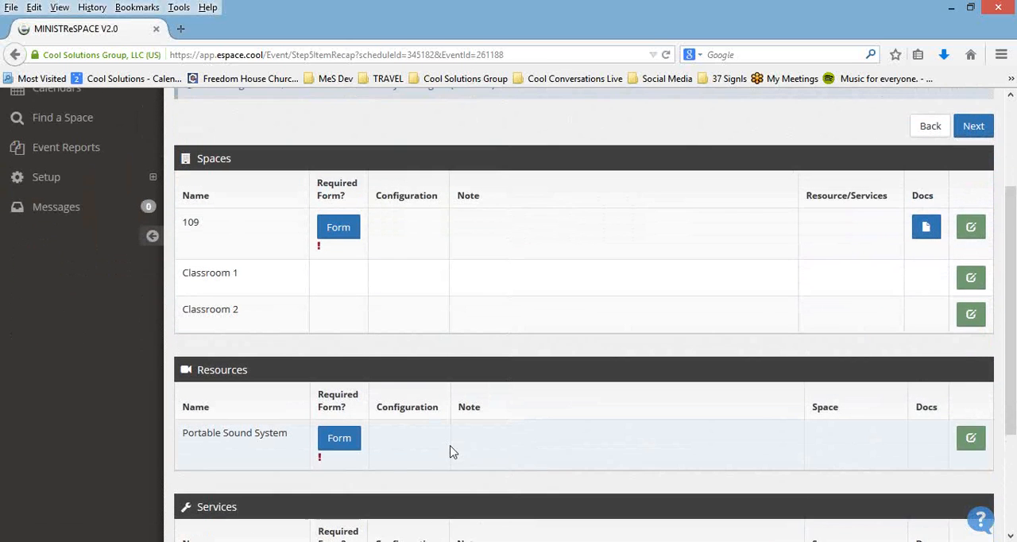
scroll(445, 451, up, 1)
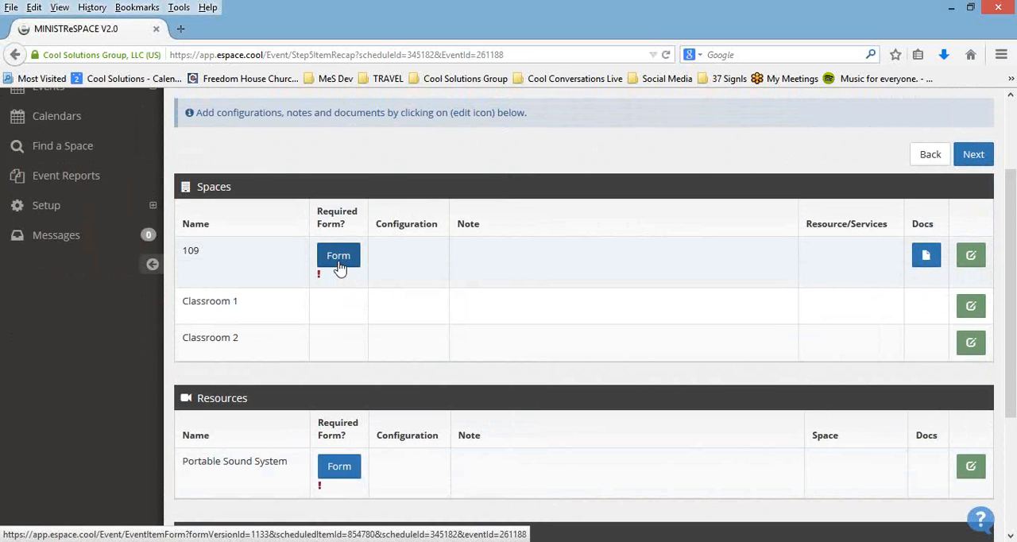
click(339, 267)
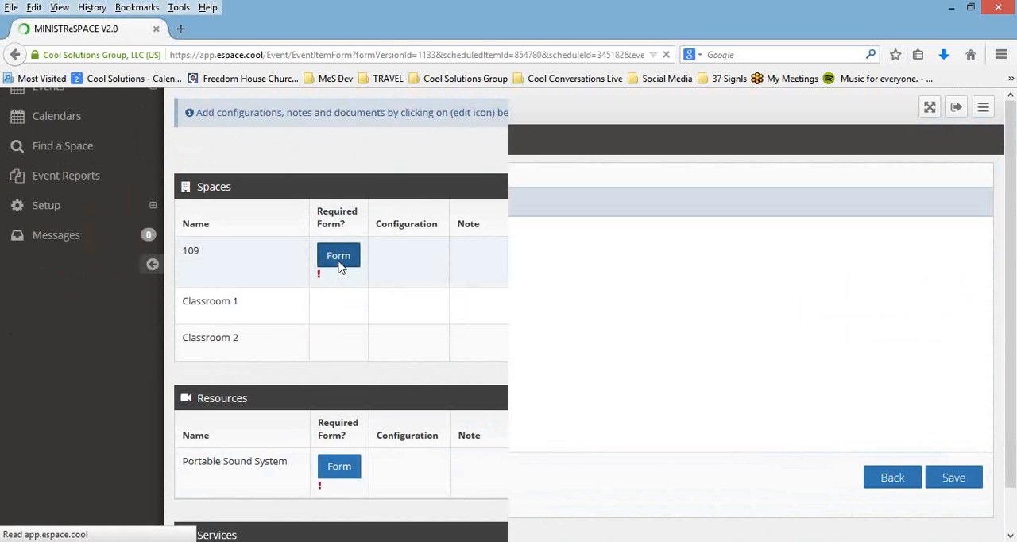
click(282, 251)
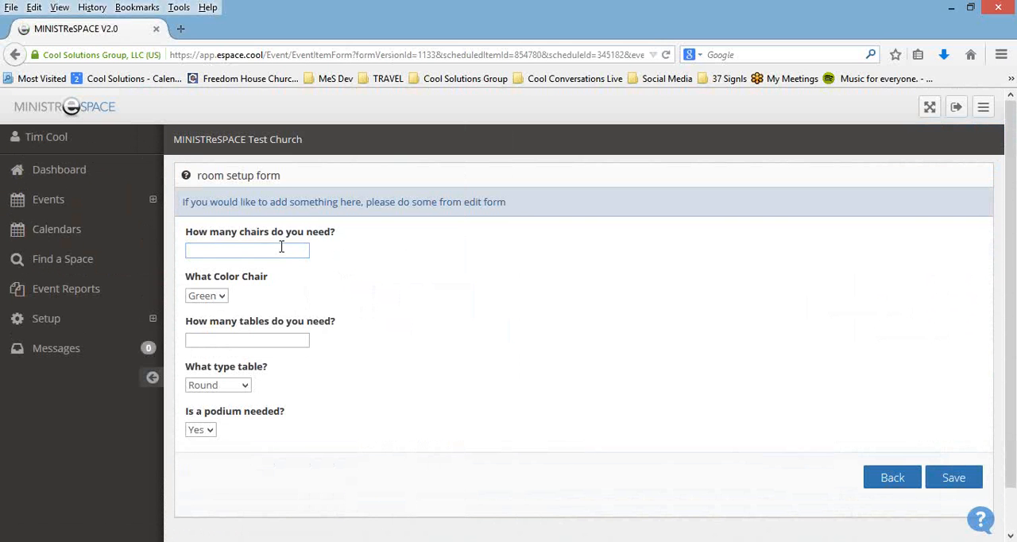
click(221, 295)
Step: Request 6 rectangular tables, answer the podium question and save the room setup form
click(215, 340)
click(217, 340)
text(6)
click(246, 386)
click(243, 414)
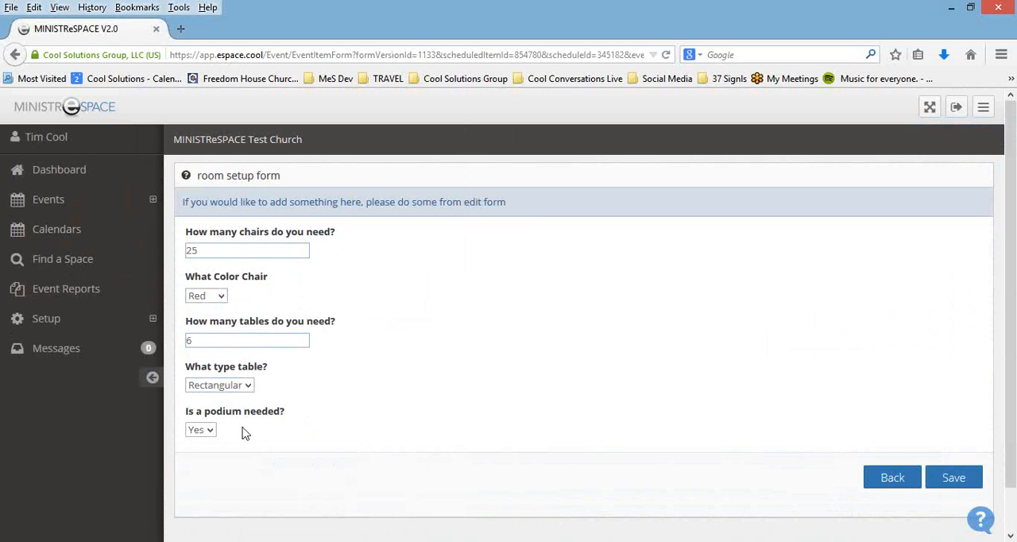
click(209, 431)
click(210, 461)
click(953, 481)
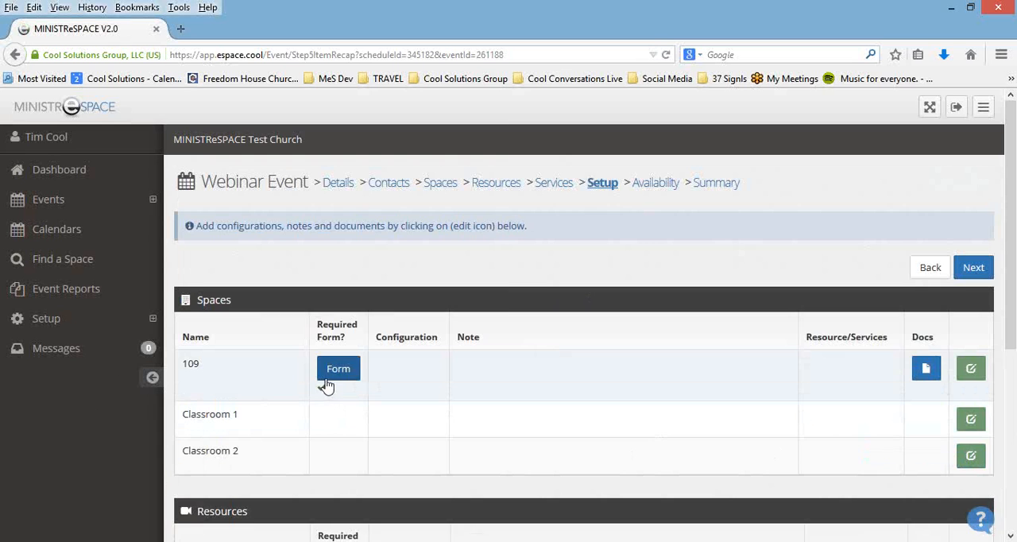
Step: View the Classroom 1 document attached to space 109 in Windows Photo Viewer and return to the event's item setup
scroll(333, 386, down, 3)
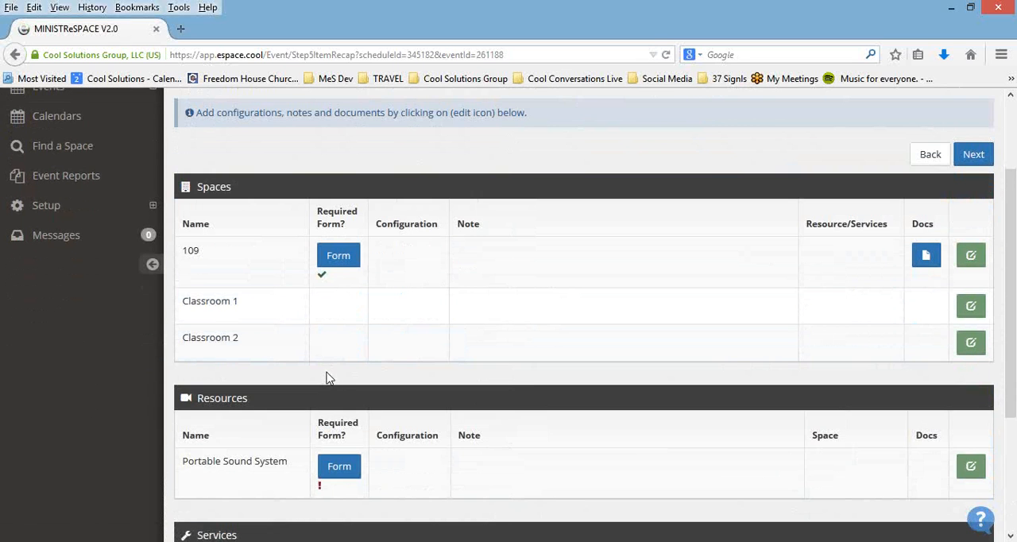
scroll(330, 377, up, 2)
scroll(325, 366, up, 1)
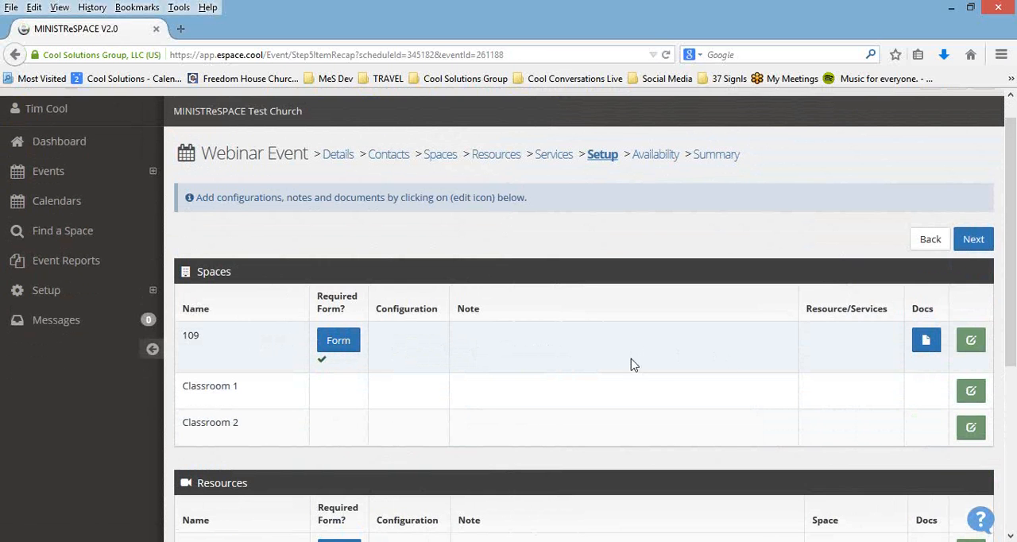
click(928, 347)
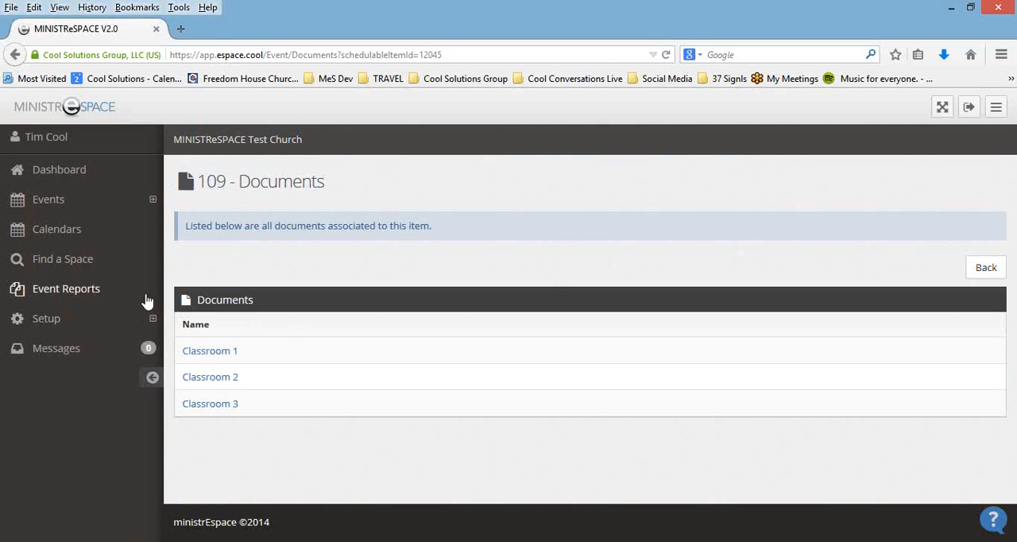
click(226, 360)
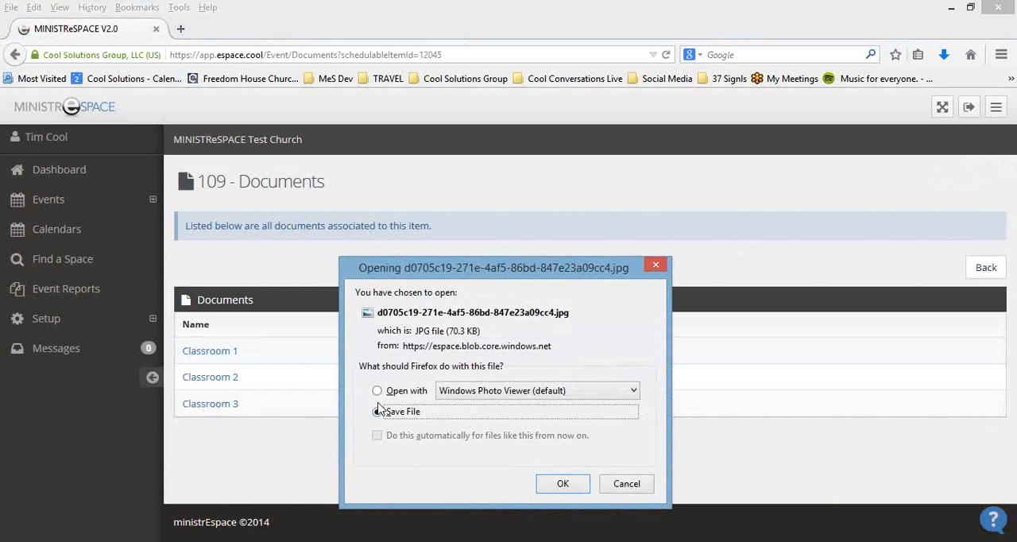
click(378, 390)
click(562, 485)
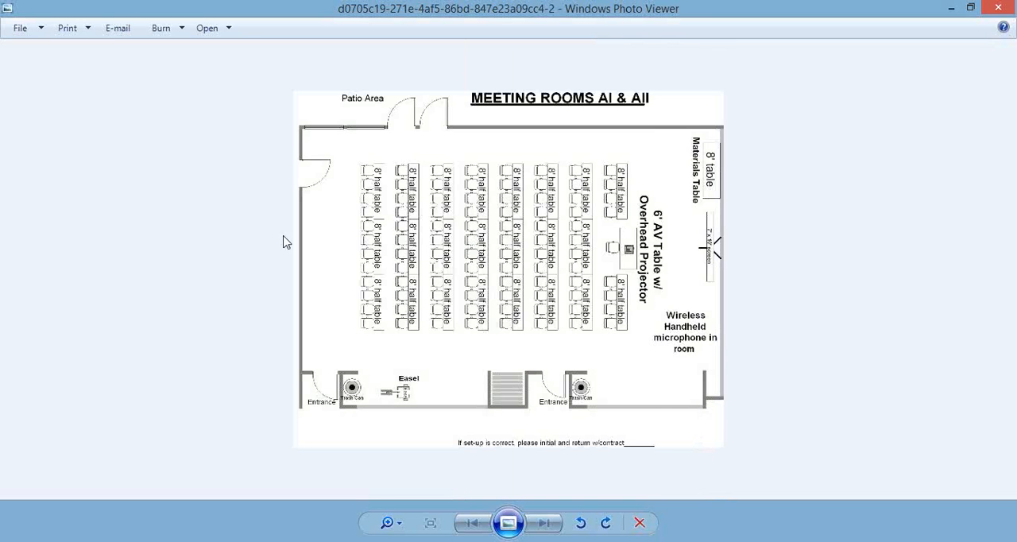
click(1009, 7)
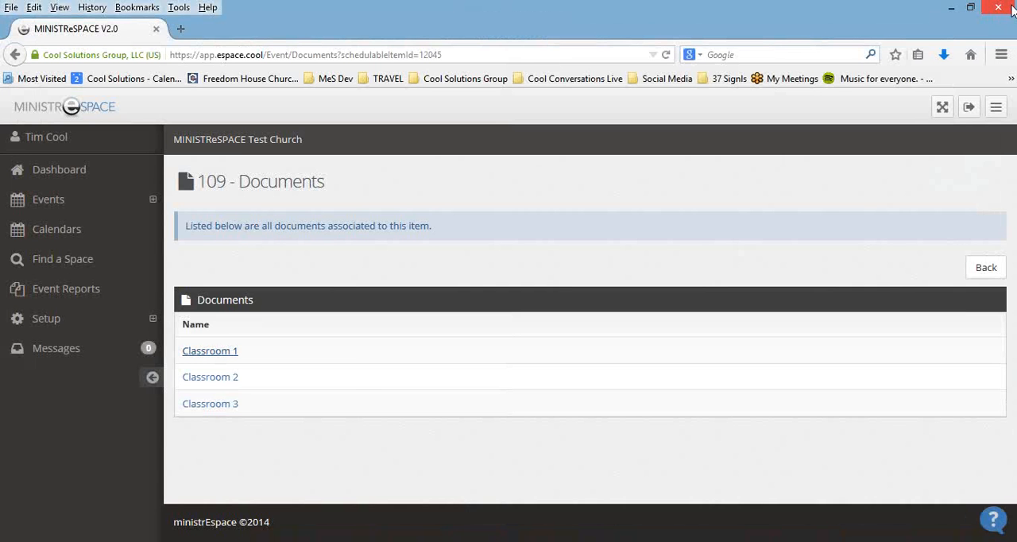
click(979, 270)
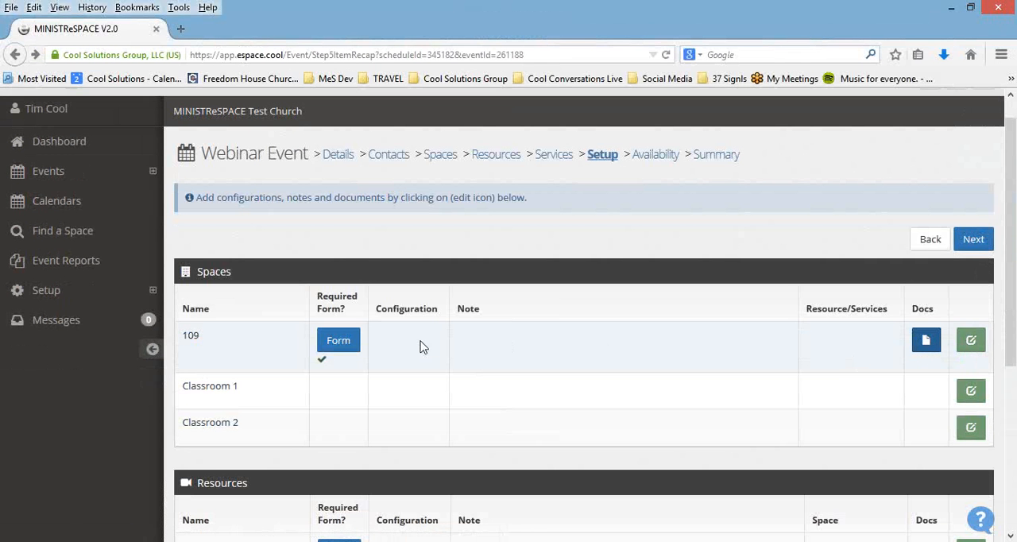
Step: Set space 109's configuration to Classroom 2, add the note "Need to get internet connection" and save the item setup
click(972, 341)
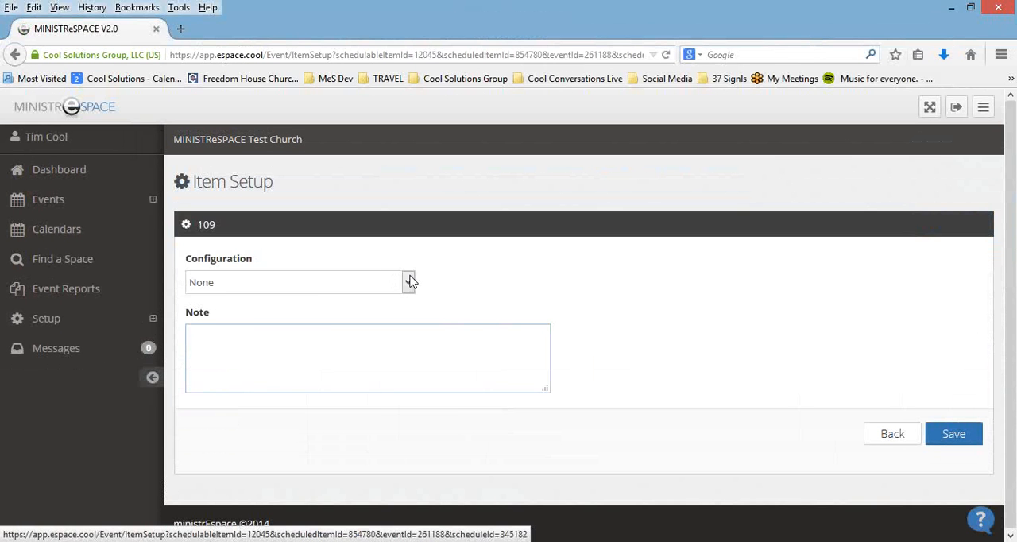
click(409, 281)
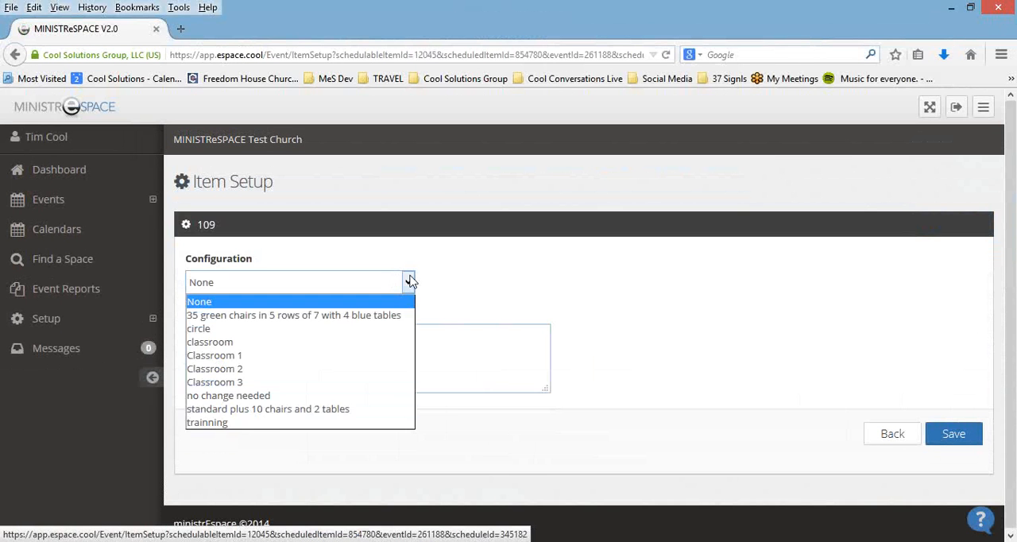
click(357, 368)
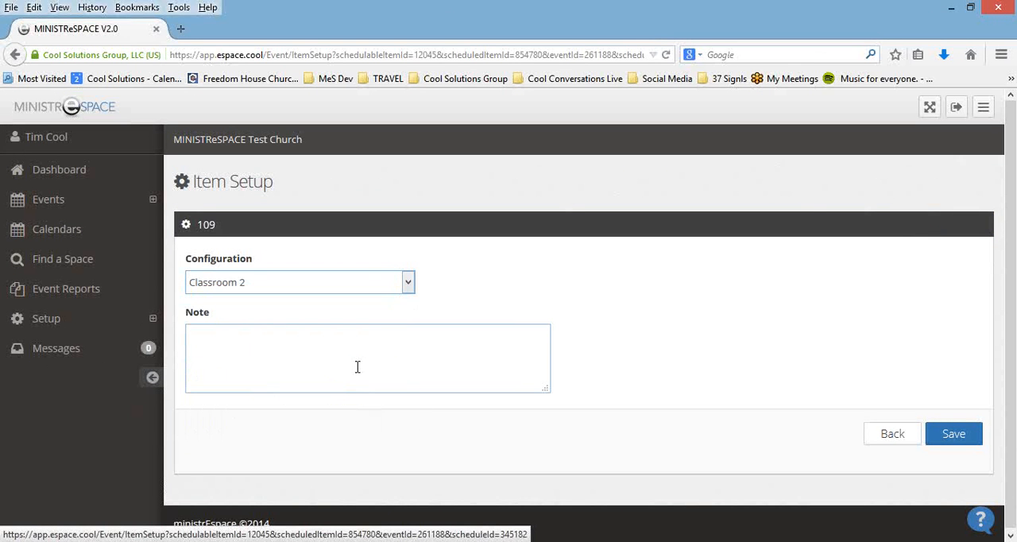
click(215, 334)
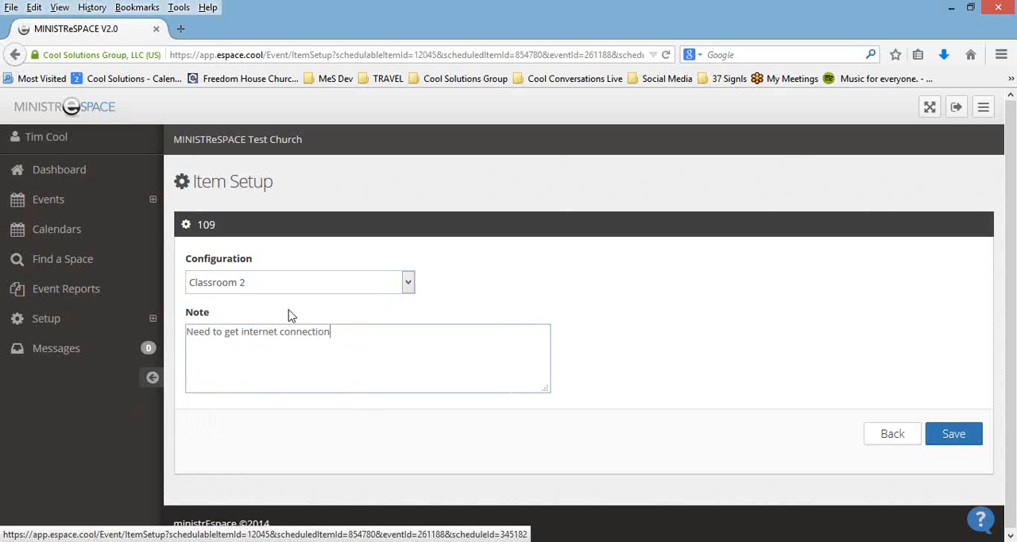
click(951, 442)
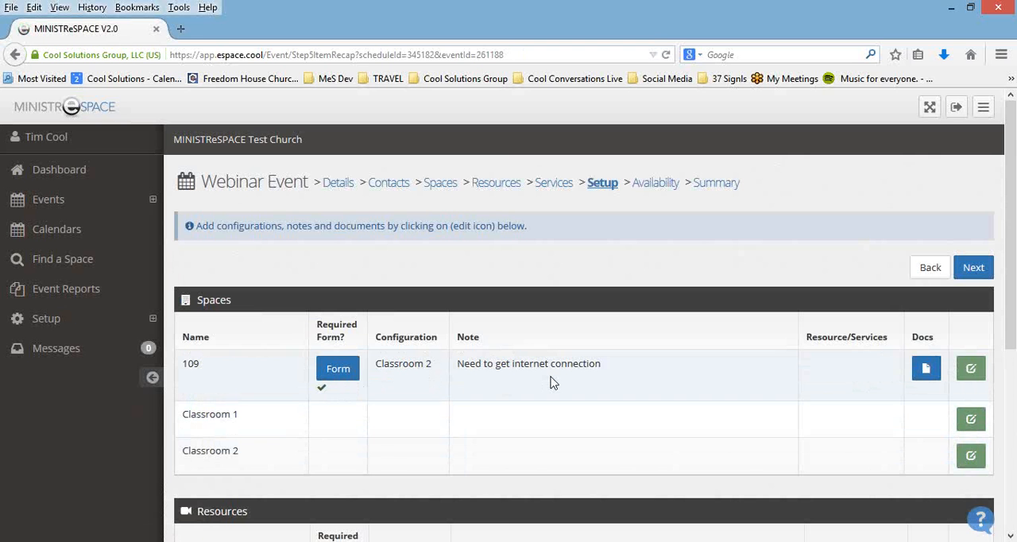
Step: Complete and save the Portable Sound System's required Audio Setup form with "no" for a sound engineer, a Lapel mic and event recording
drag(1011, 325, 1011, 409)
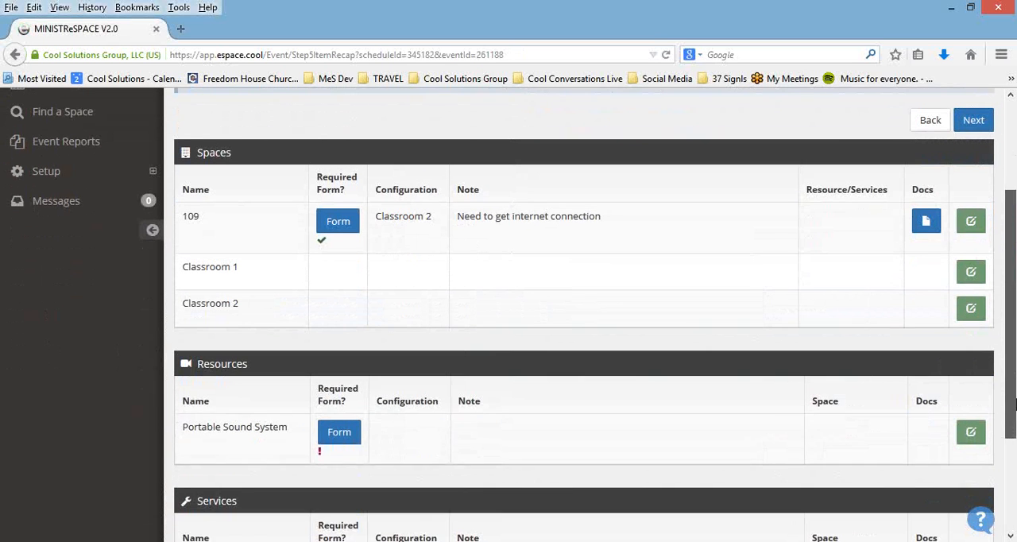
click(347, 439)
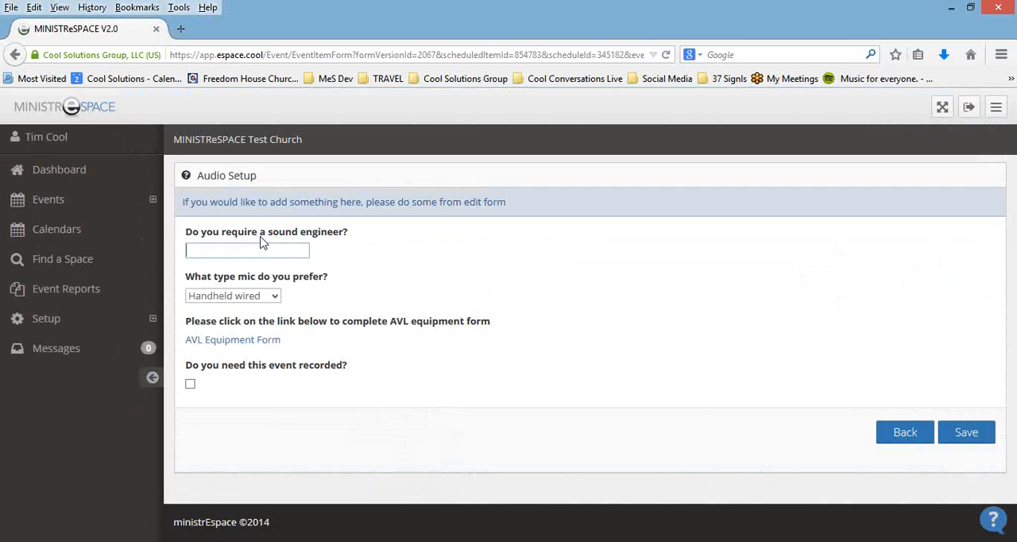
click(274, 296)
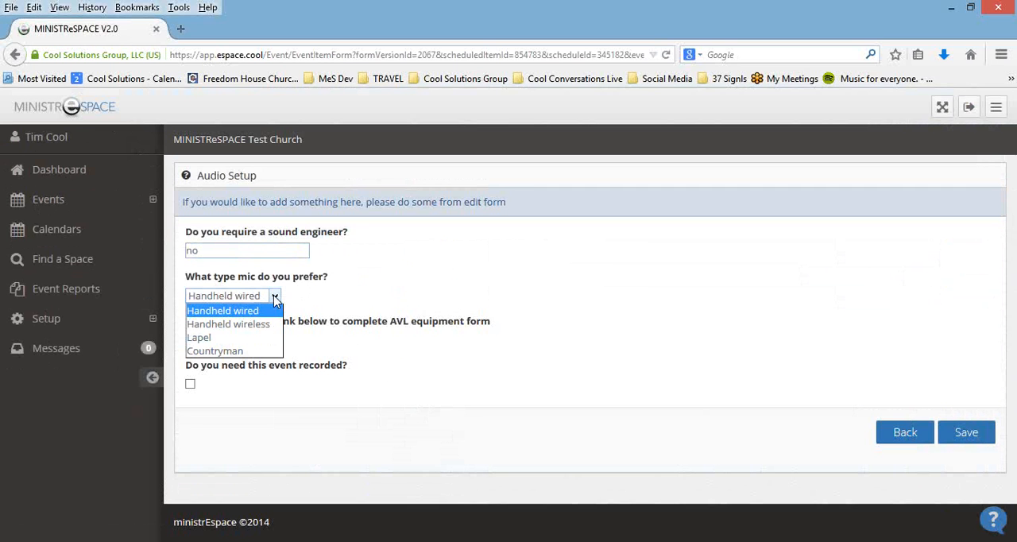
click(267, 340)
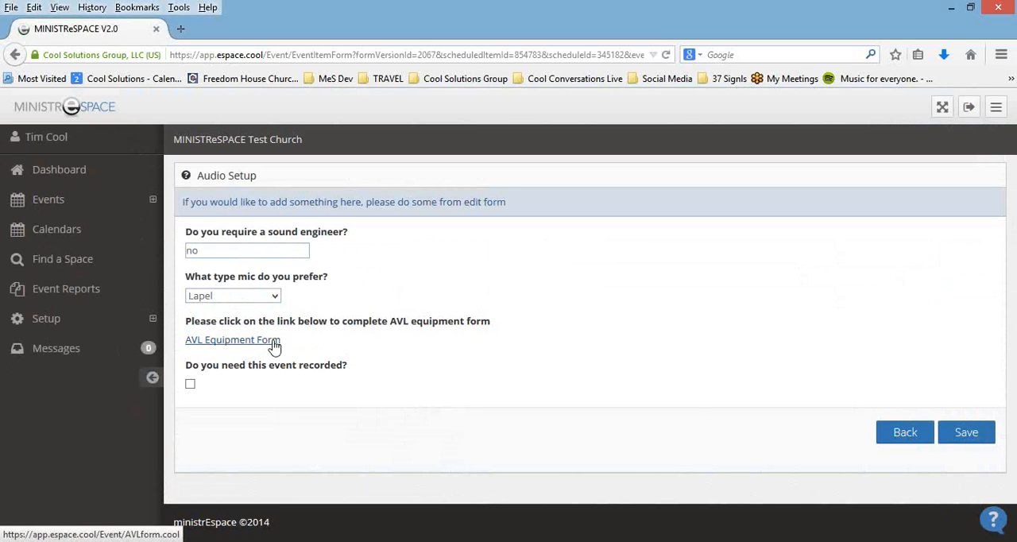
click(191, 386)
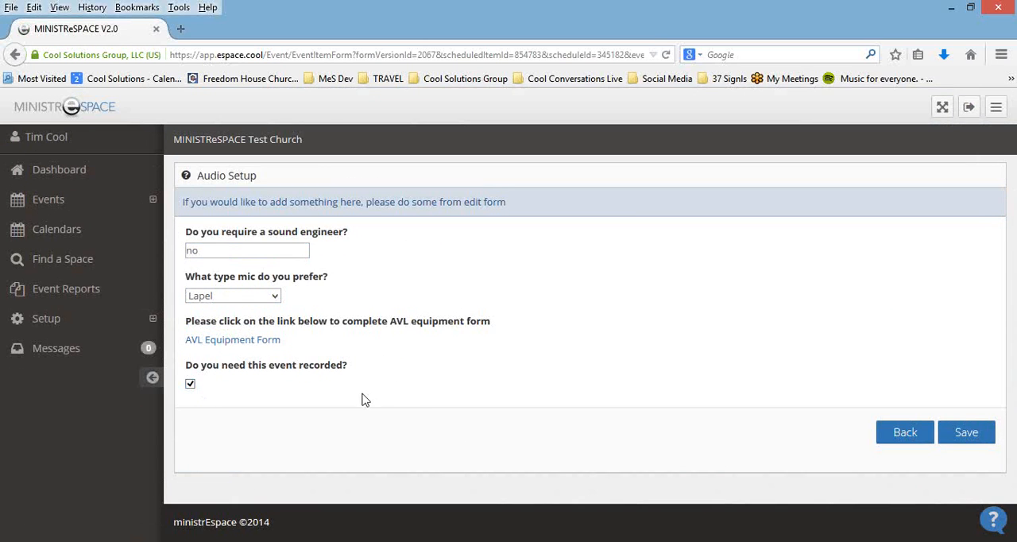
click(976, 438)
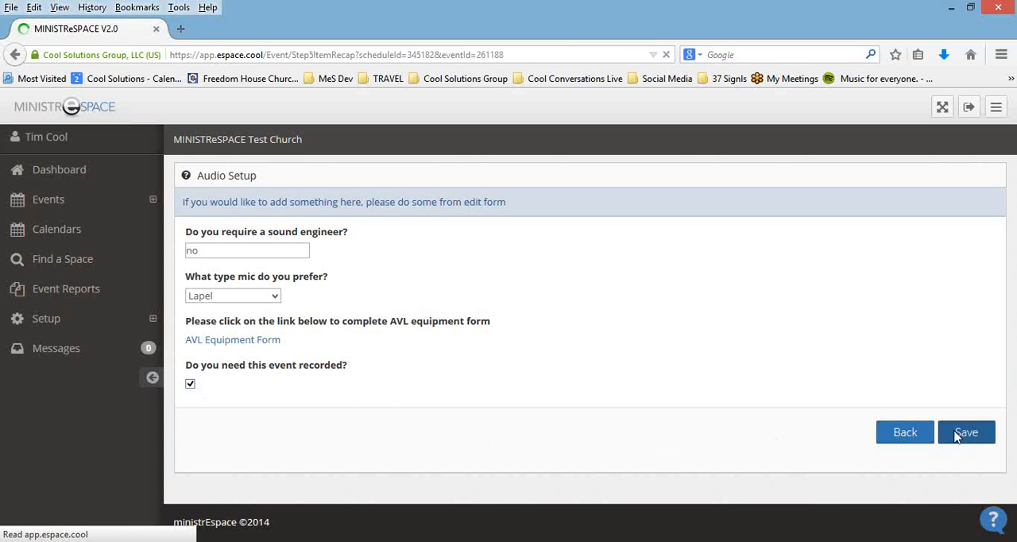
Step: Assign the Portable Sound System to space 109 with the note "Set up on left side" and save its item setup
scroll(708, 365, down, 3)
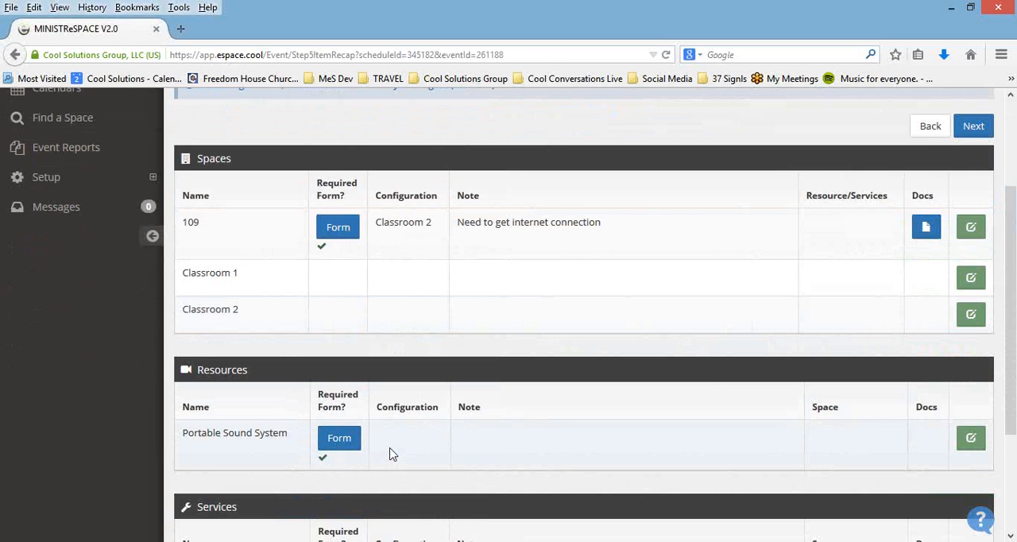
scroll(372, 451, down, 1)
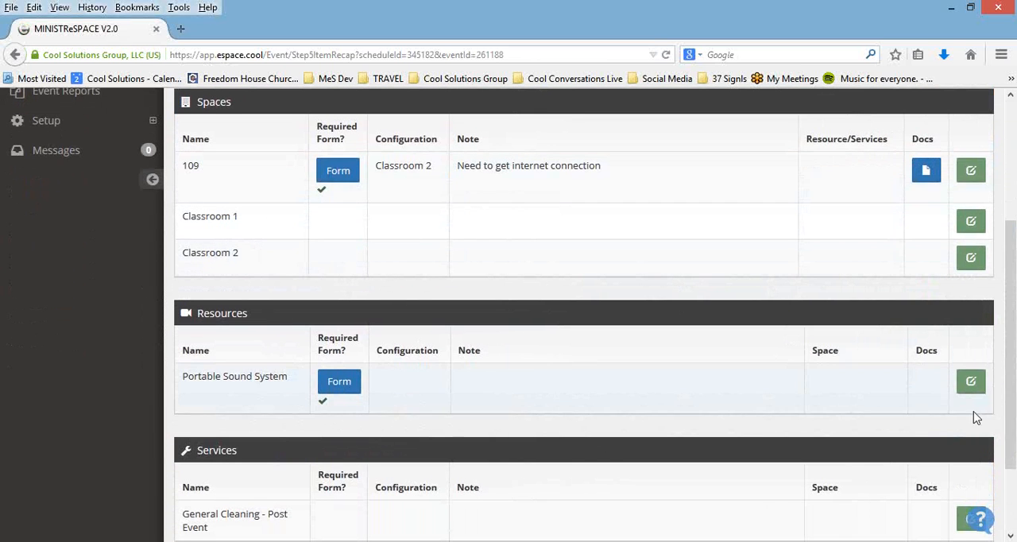
click(971, 384)
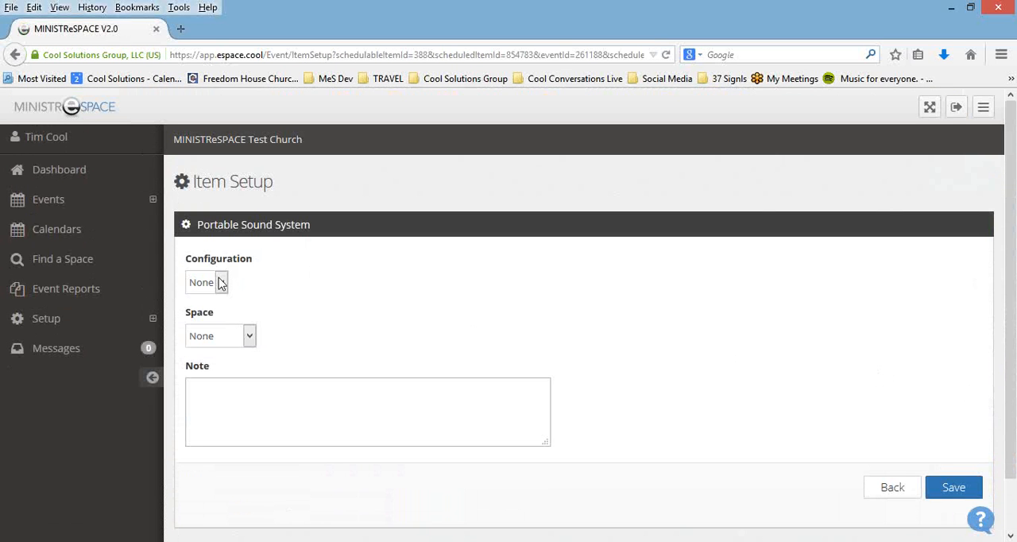
click(222, 282)
click(246, 281)
click(250, 336)
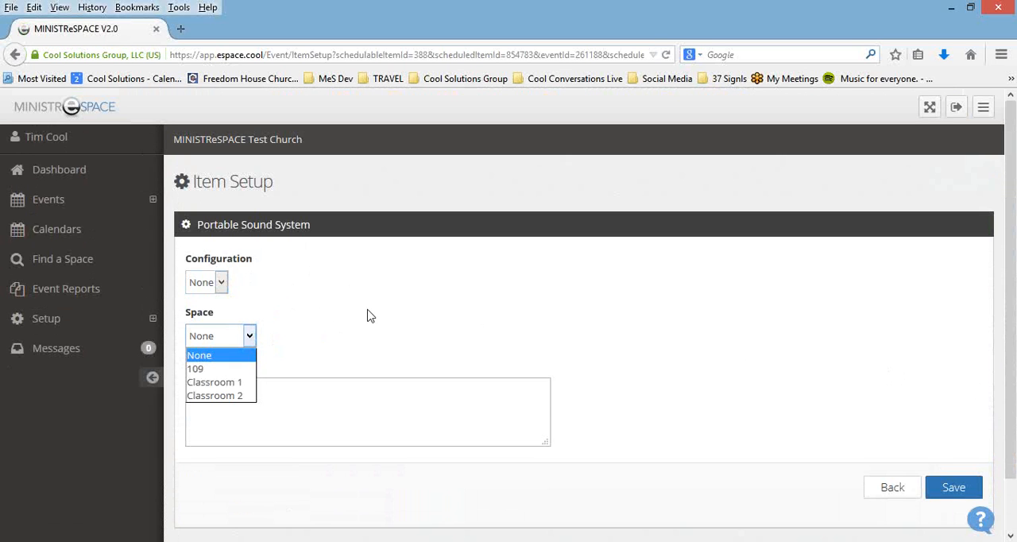
click(242, 369)
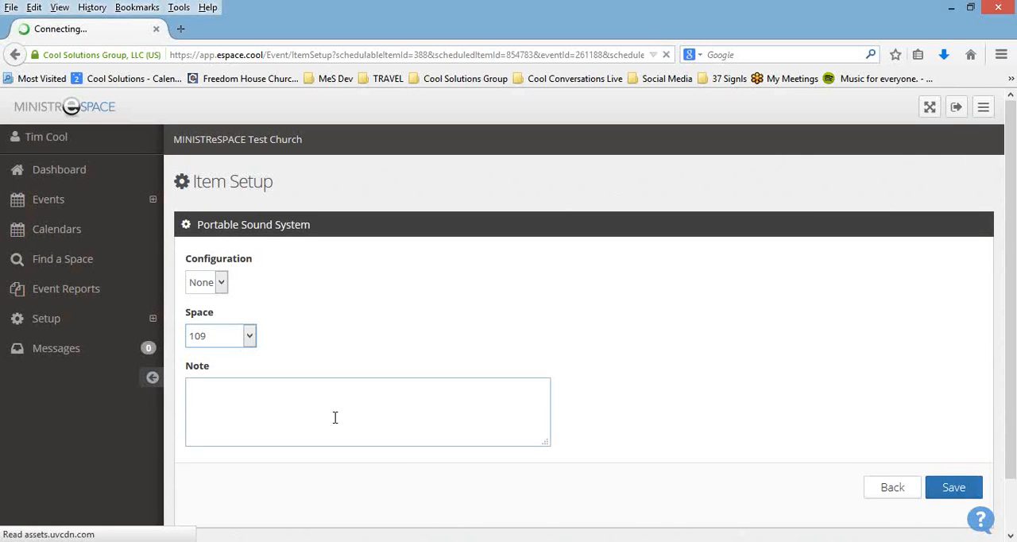
click(259, 384)
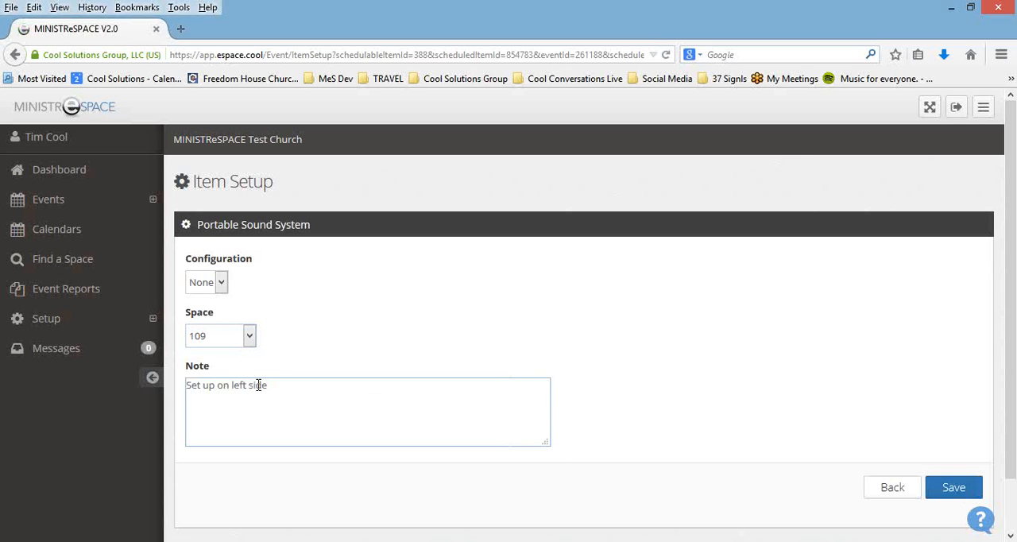
click(957, 491)
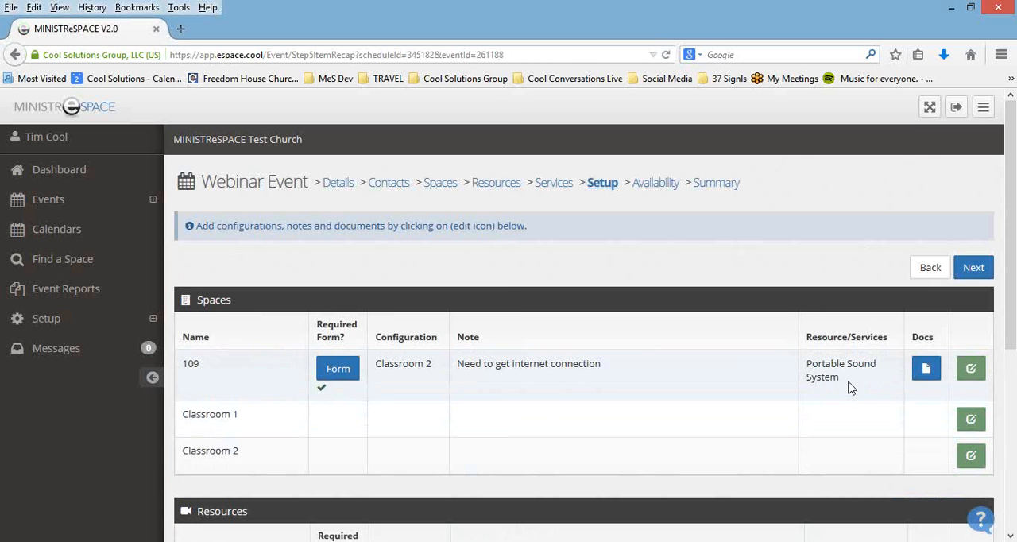
Step: Review the setup entries for the event's spaces, resources and services
scroll(850, 386, down, 3)
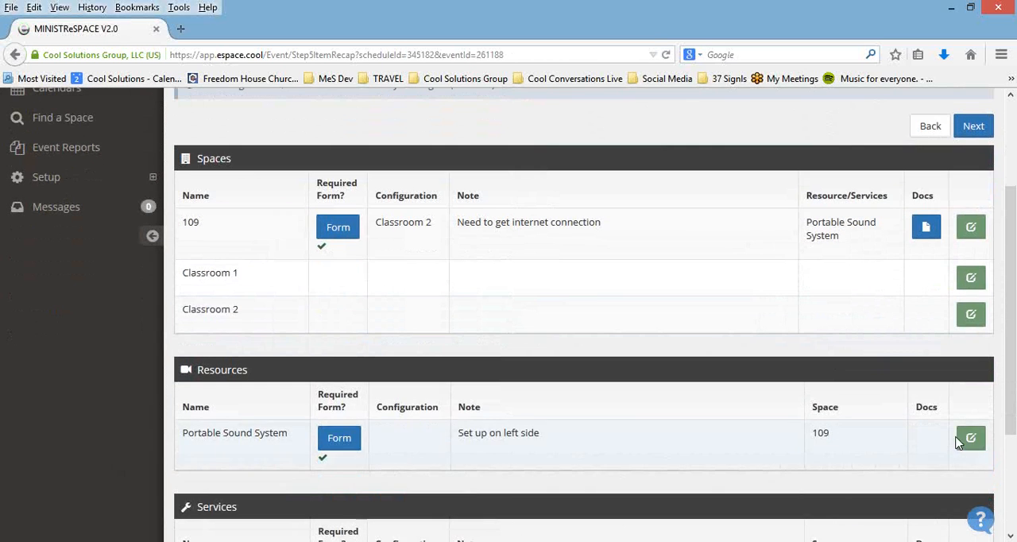
scroll(838, 443, down, 2)
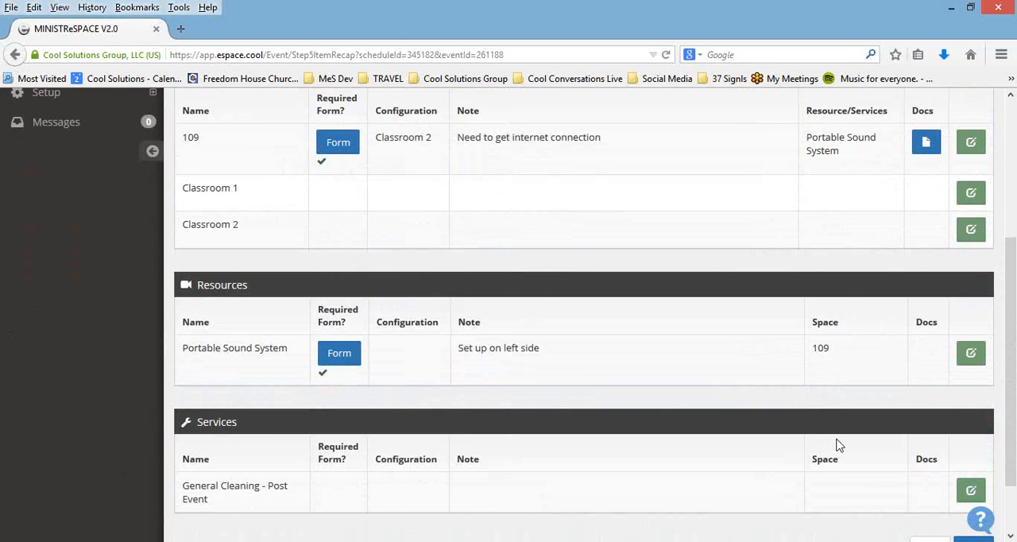
scroll(834, 441, down, 1)
scroll(816, 435, up, 2)
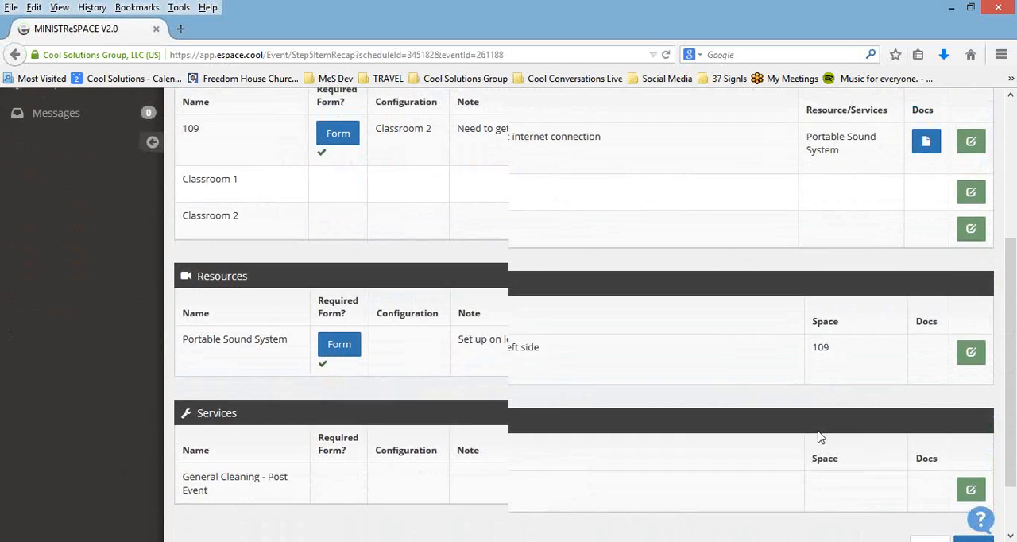
scroll(821, 430, up, 1)
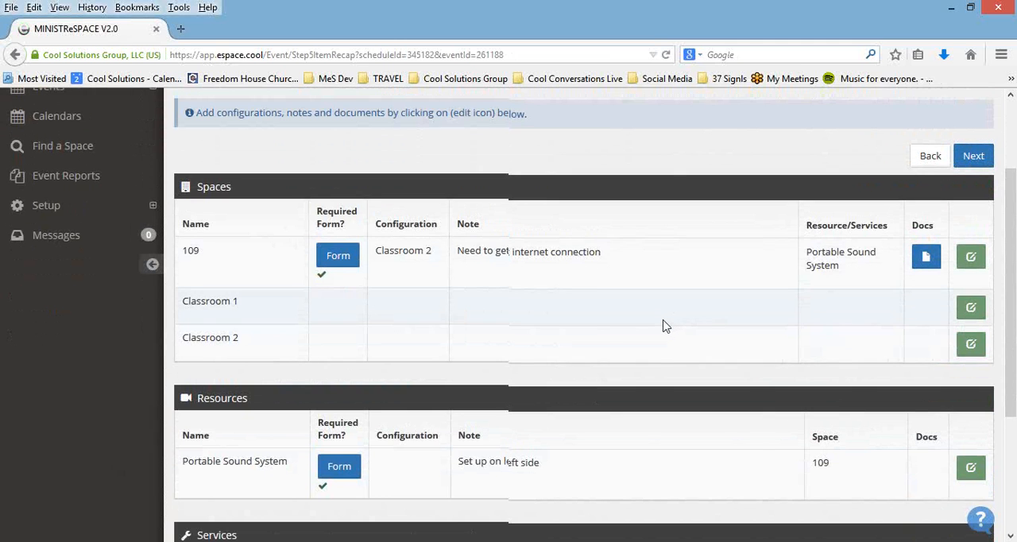
scroll(663, 324, up, 1)
scroll(664, 326, up, 2)
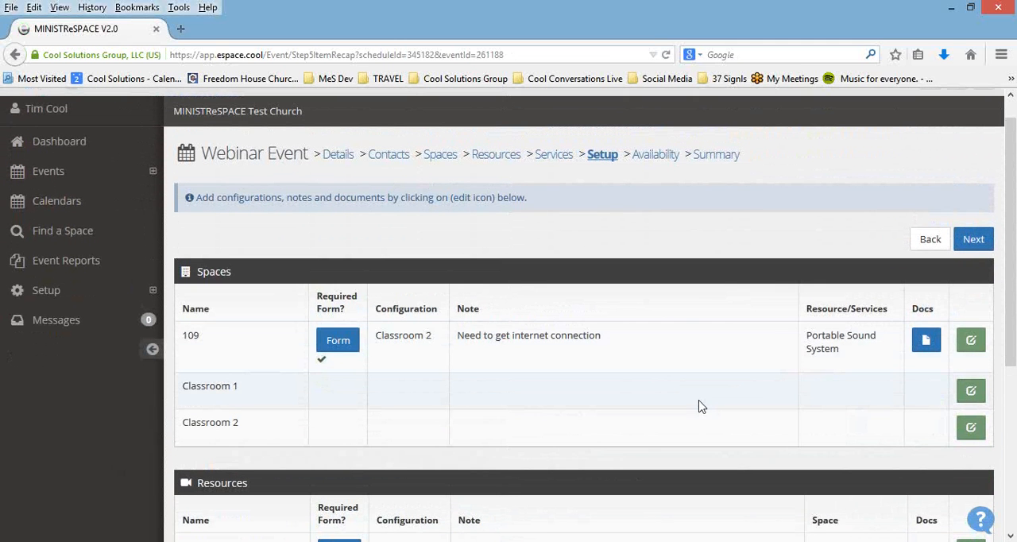
Step: Go to the event's availability and look through the dates, times and item statuses of its occurrences
click(659, 160)
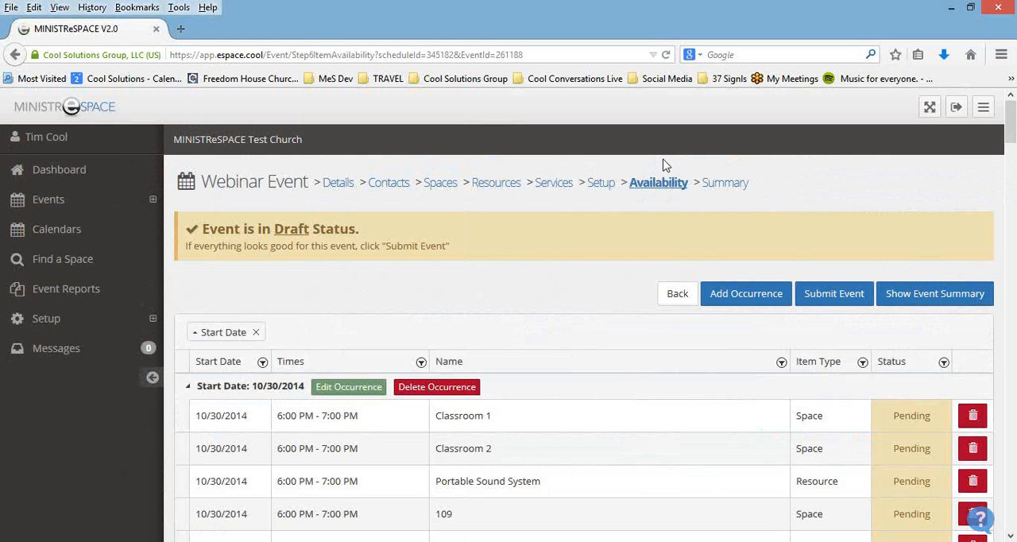
scroll(1014, 282, down, 5)
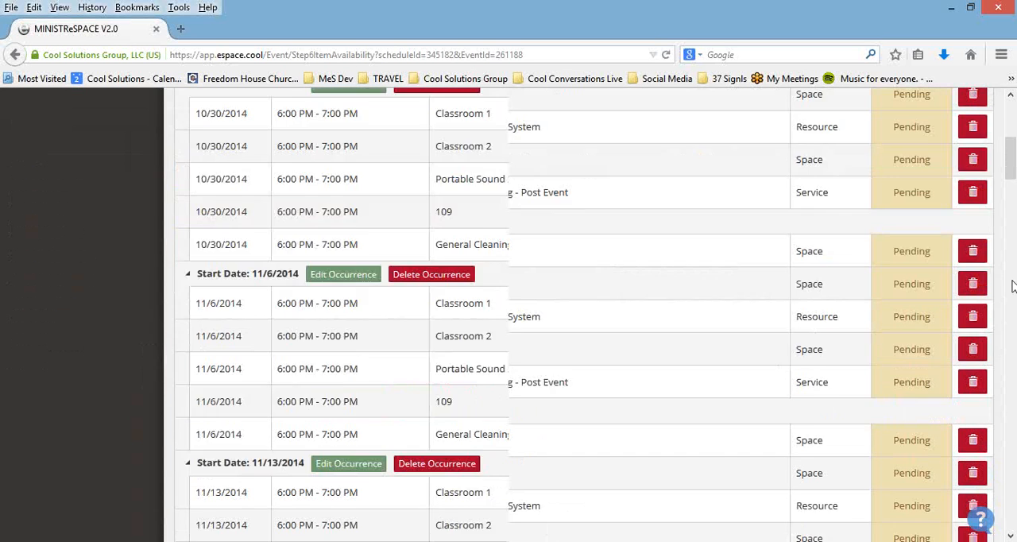
scroll(1007, 419, down, 16)
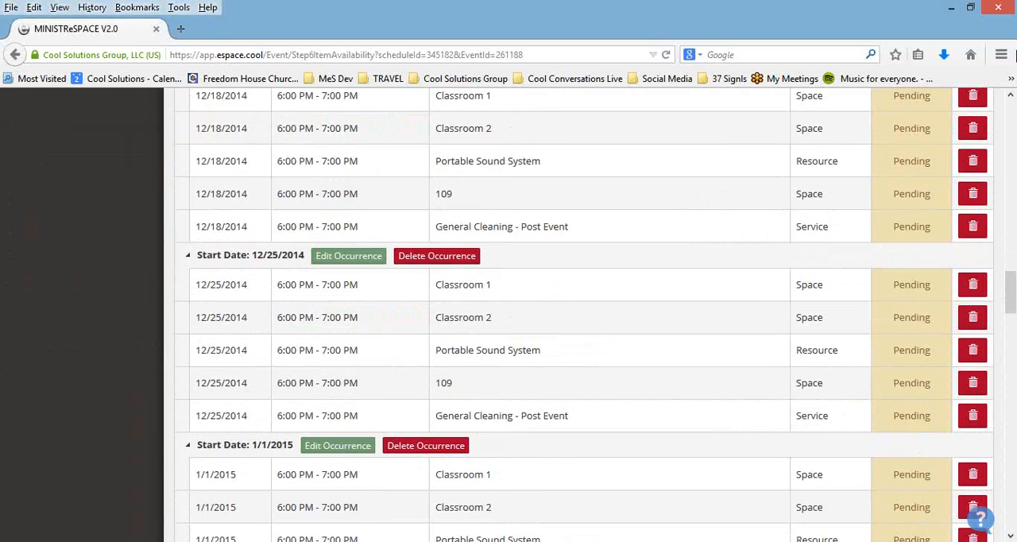
click(1009, 29)
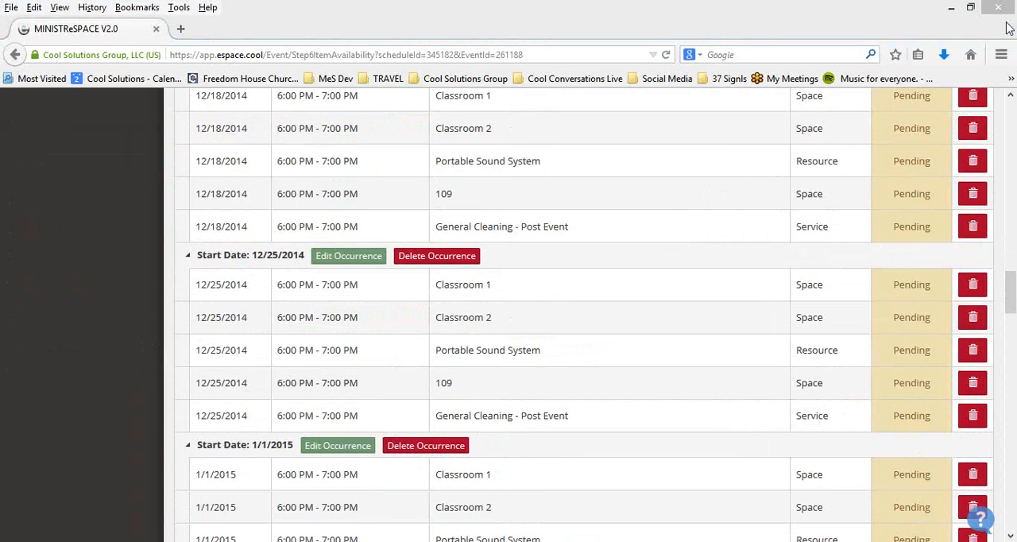
click(1011, 96)
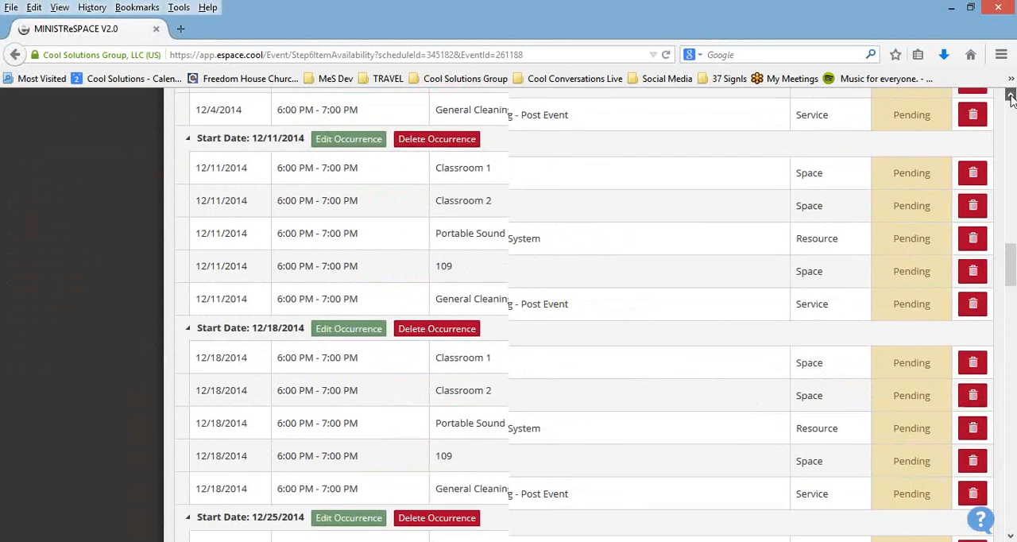
click(1010, 96)
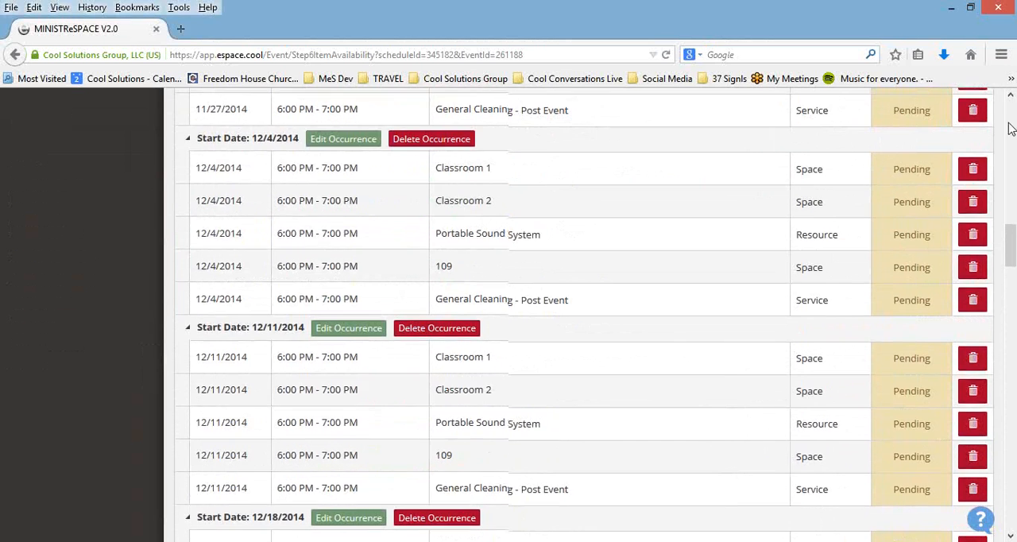
click(1011, 96)
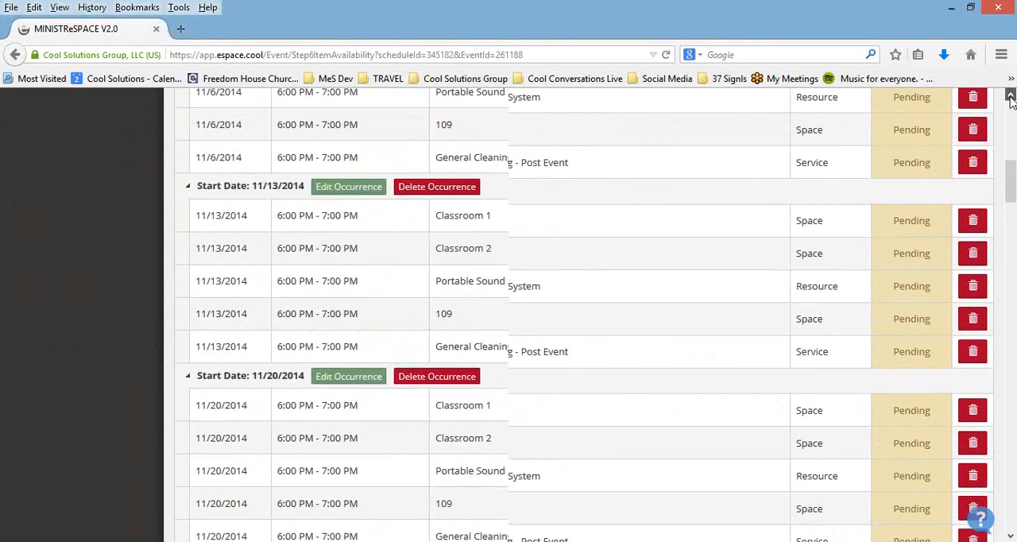
drag(1014, 178, 1014, 178)
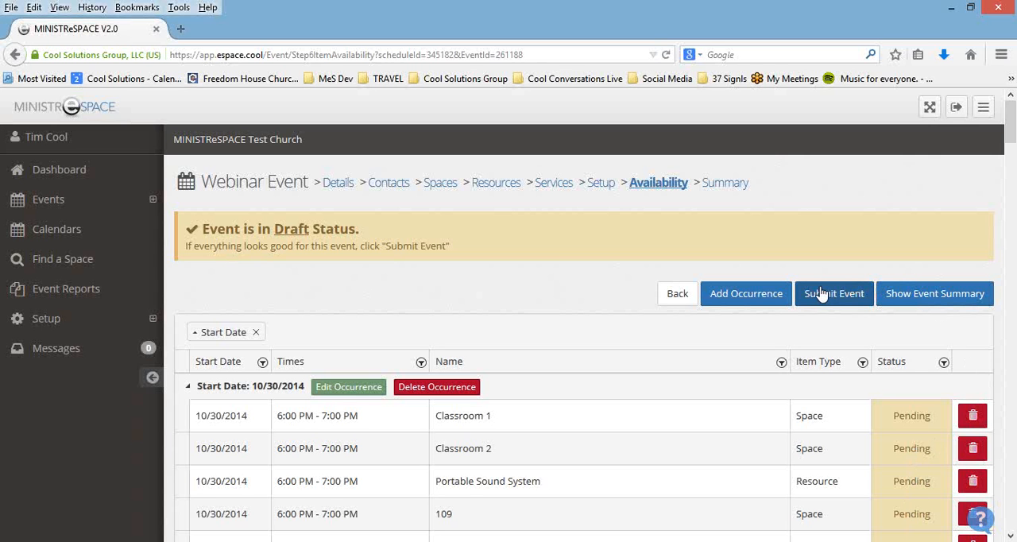
Step: Show the event summary for the Webinar Event and save the event
click(914, 300)
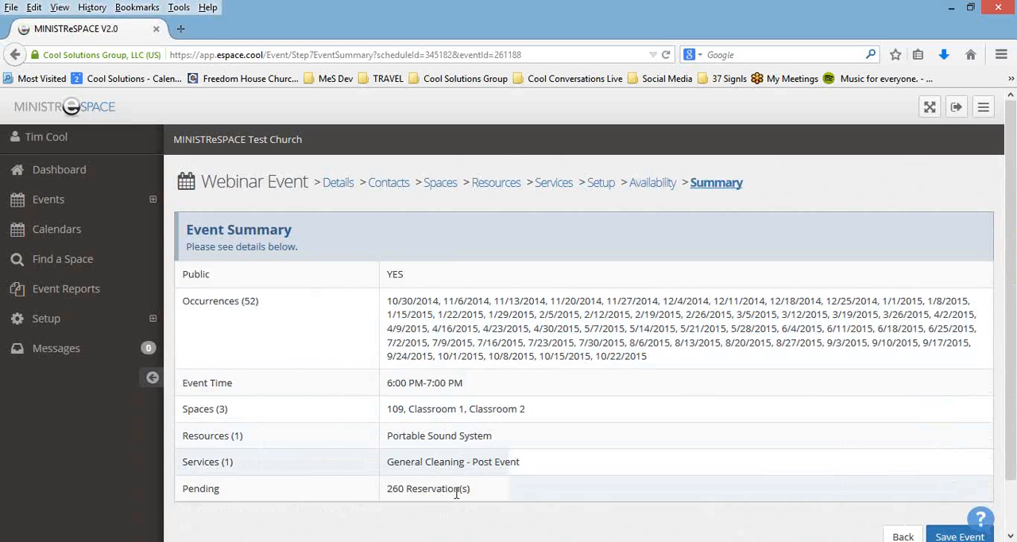
scroll(509, 504, down, 1)
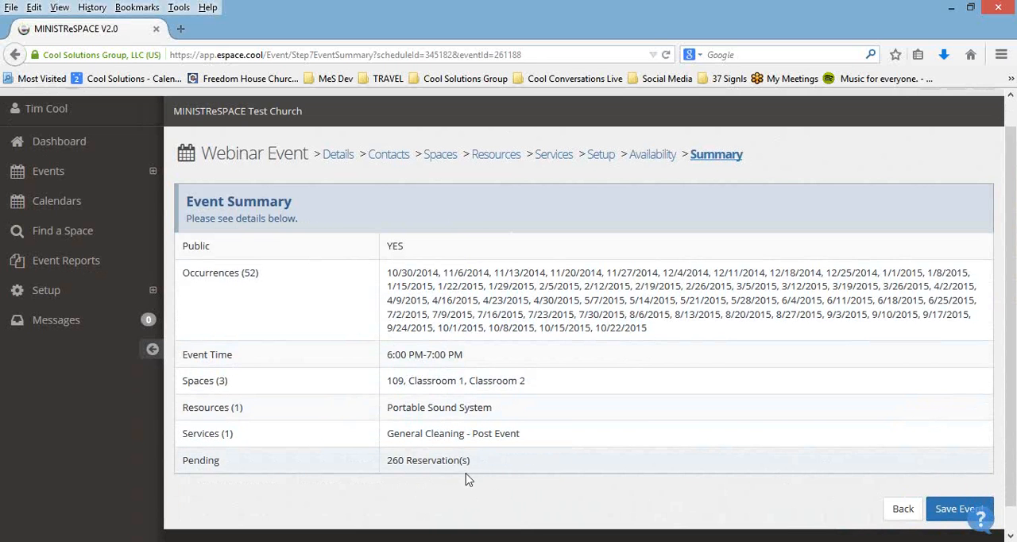
click(970, 513)
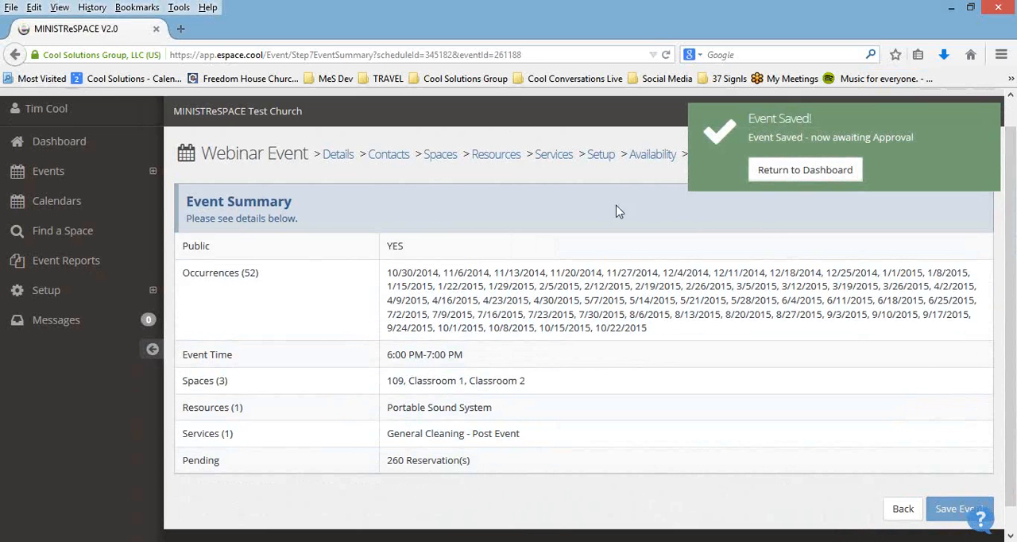
Step: Return to the dashboard and look for the Webinar Event under Pending Approval
click(829, 181)
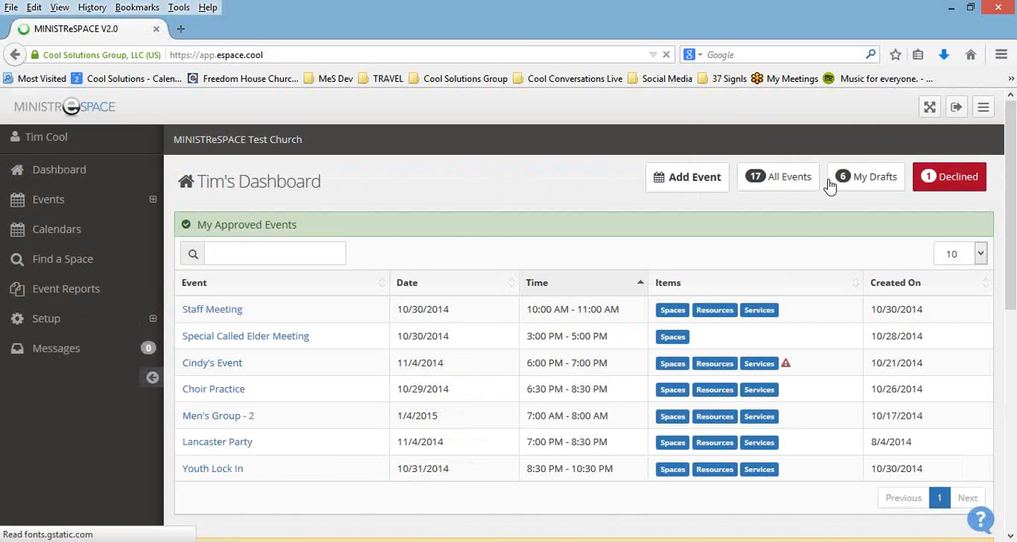
scroll(777, 315, down, 2)
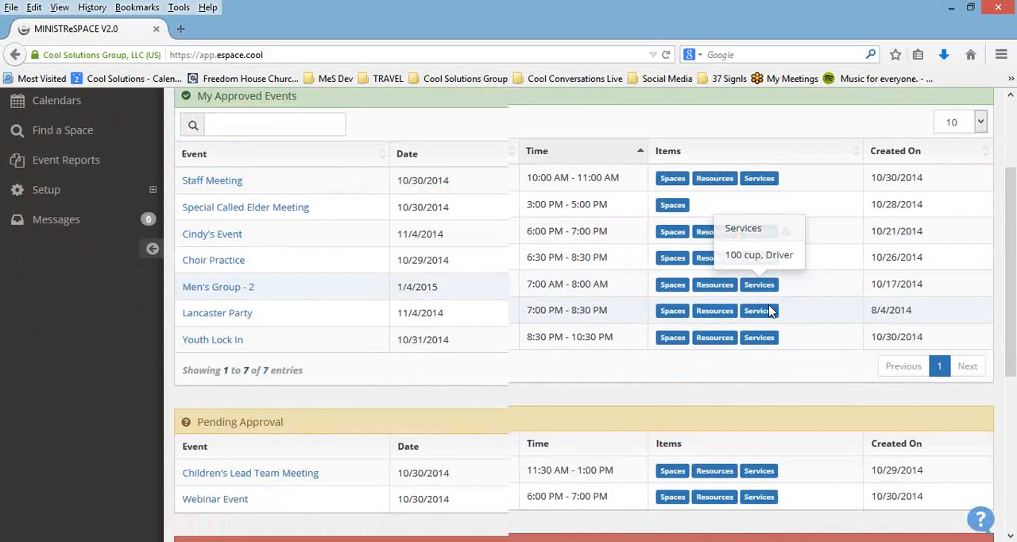
scroll(767, 306, down, 2)
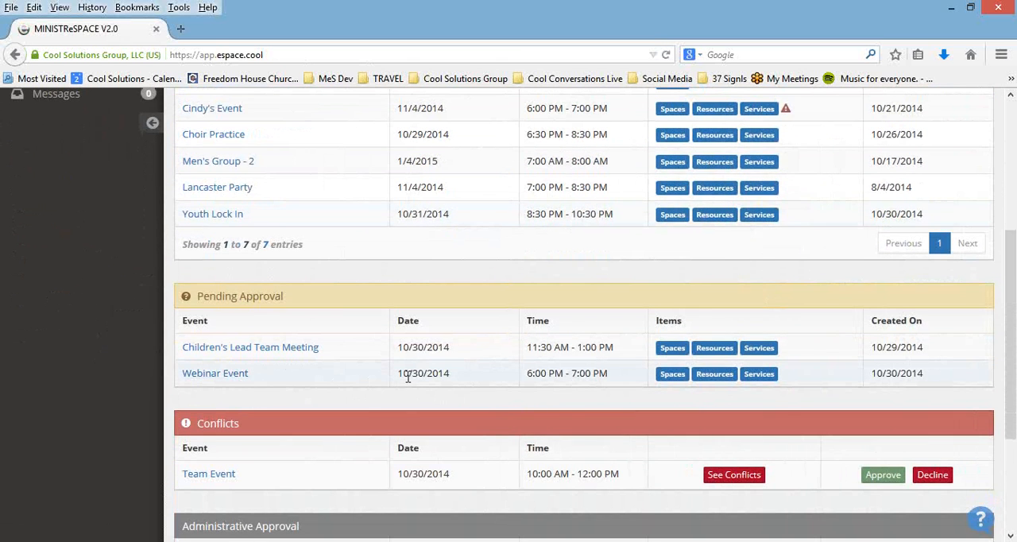
Step: Approve the Webinar Event under Administrative Approval, confirm the approval and check the approved events on the dashboard
scroll(493, 372, down, 3)
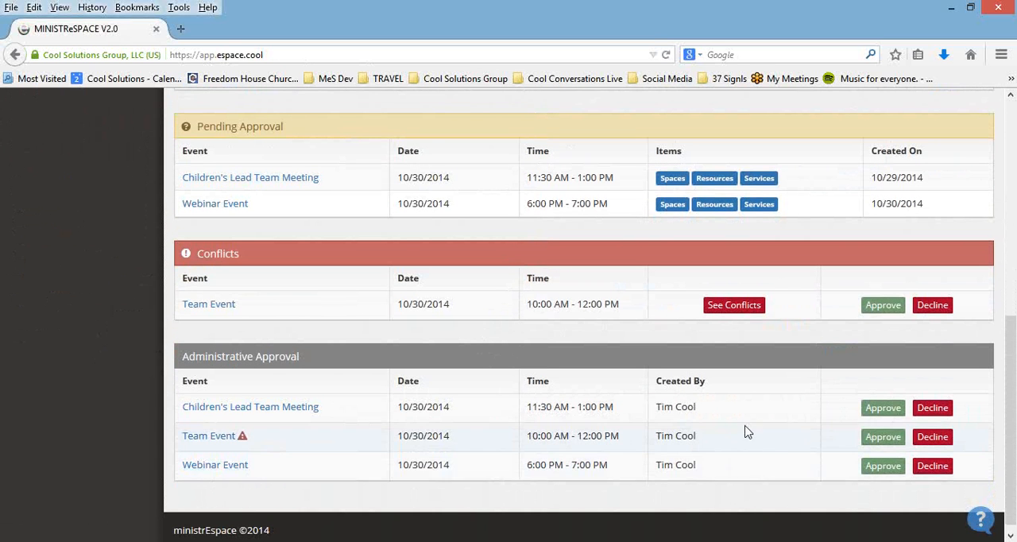
click(895, 468)
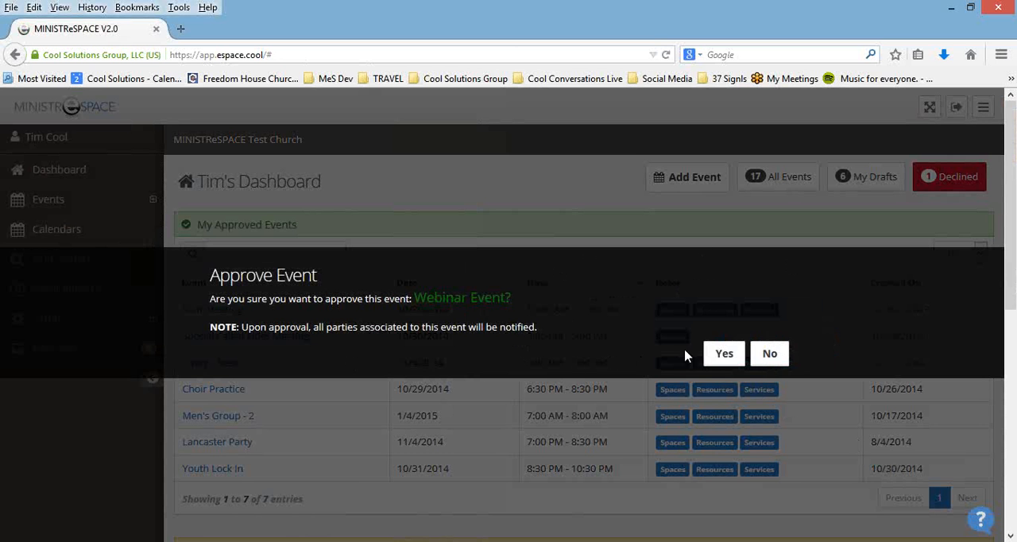
click(723, 354)
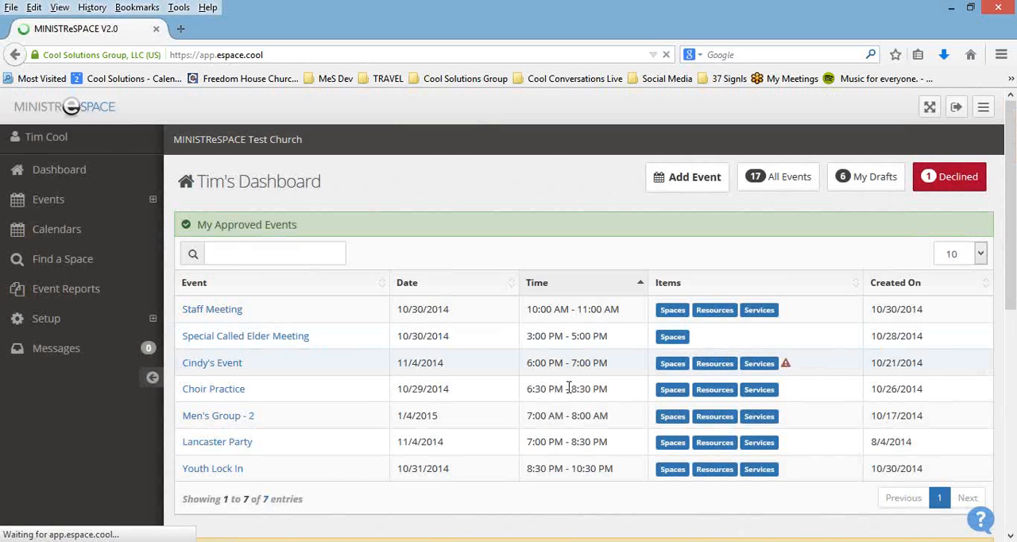
scroll(439, 378, down, 1)
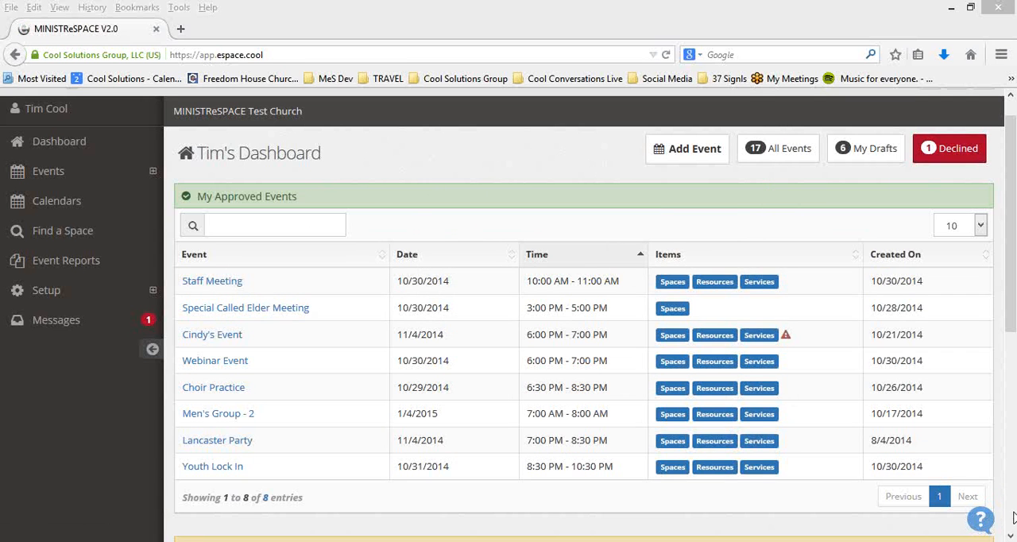
Step: Show the help and feedback message form, and close it without sending a message
click(980, 522)
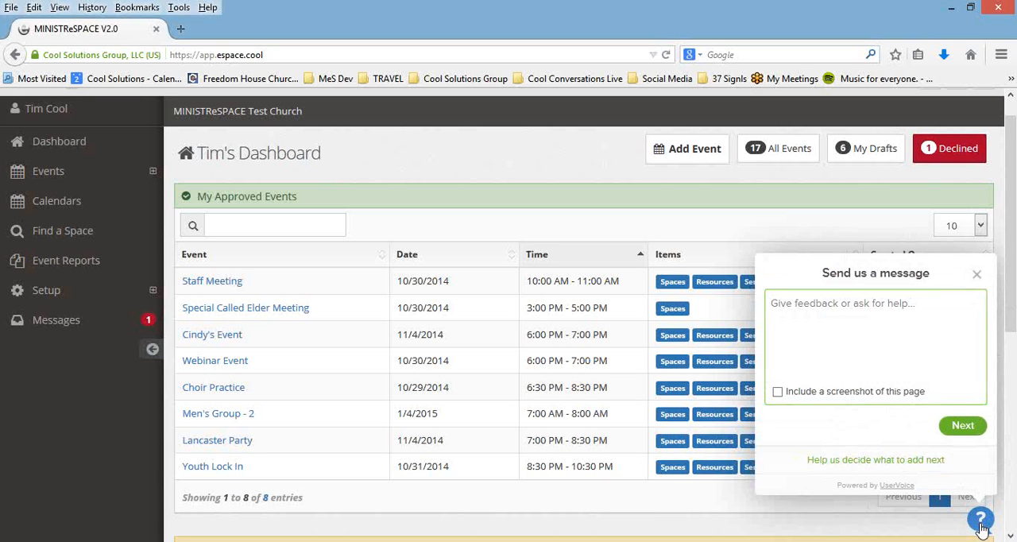
click(976, 274)
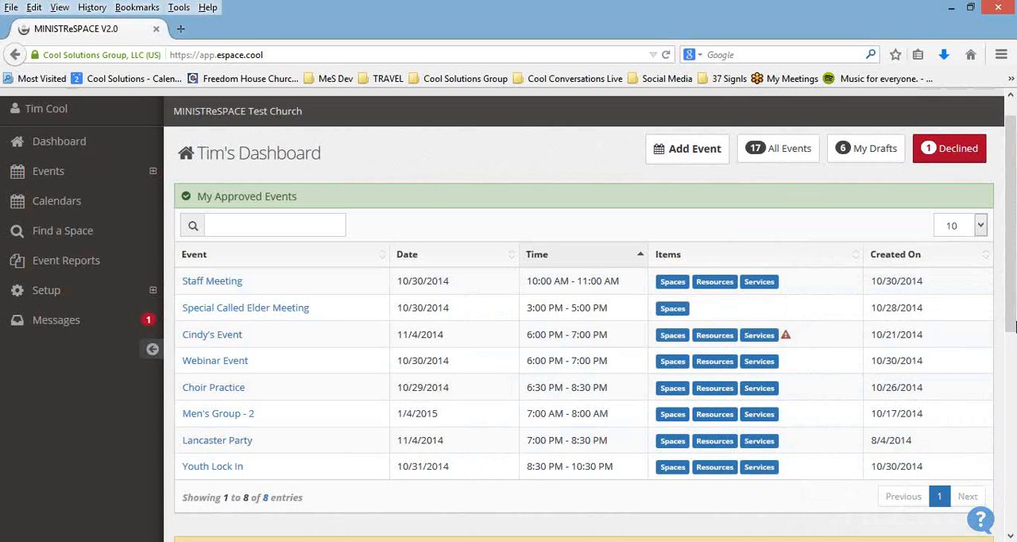
click(1005, 105)
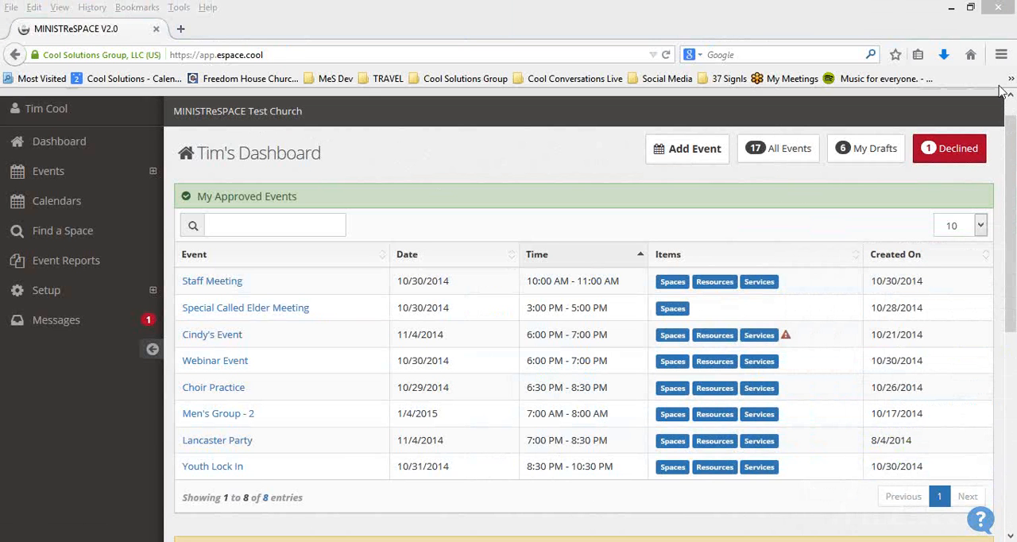